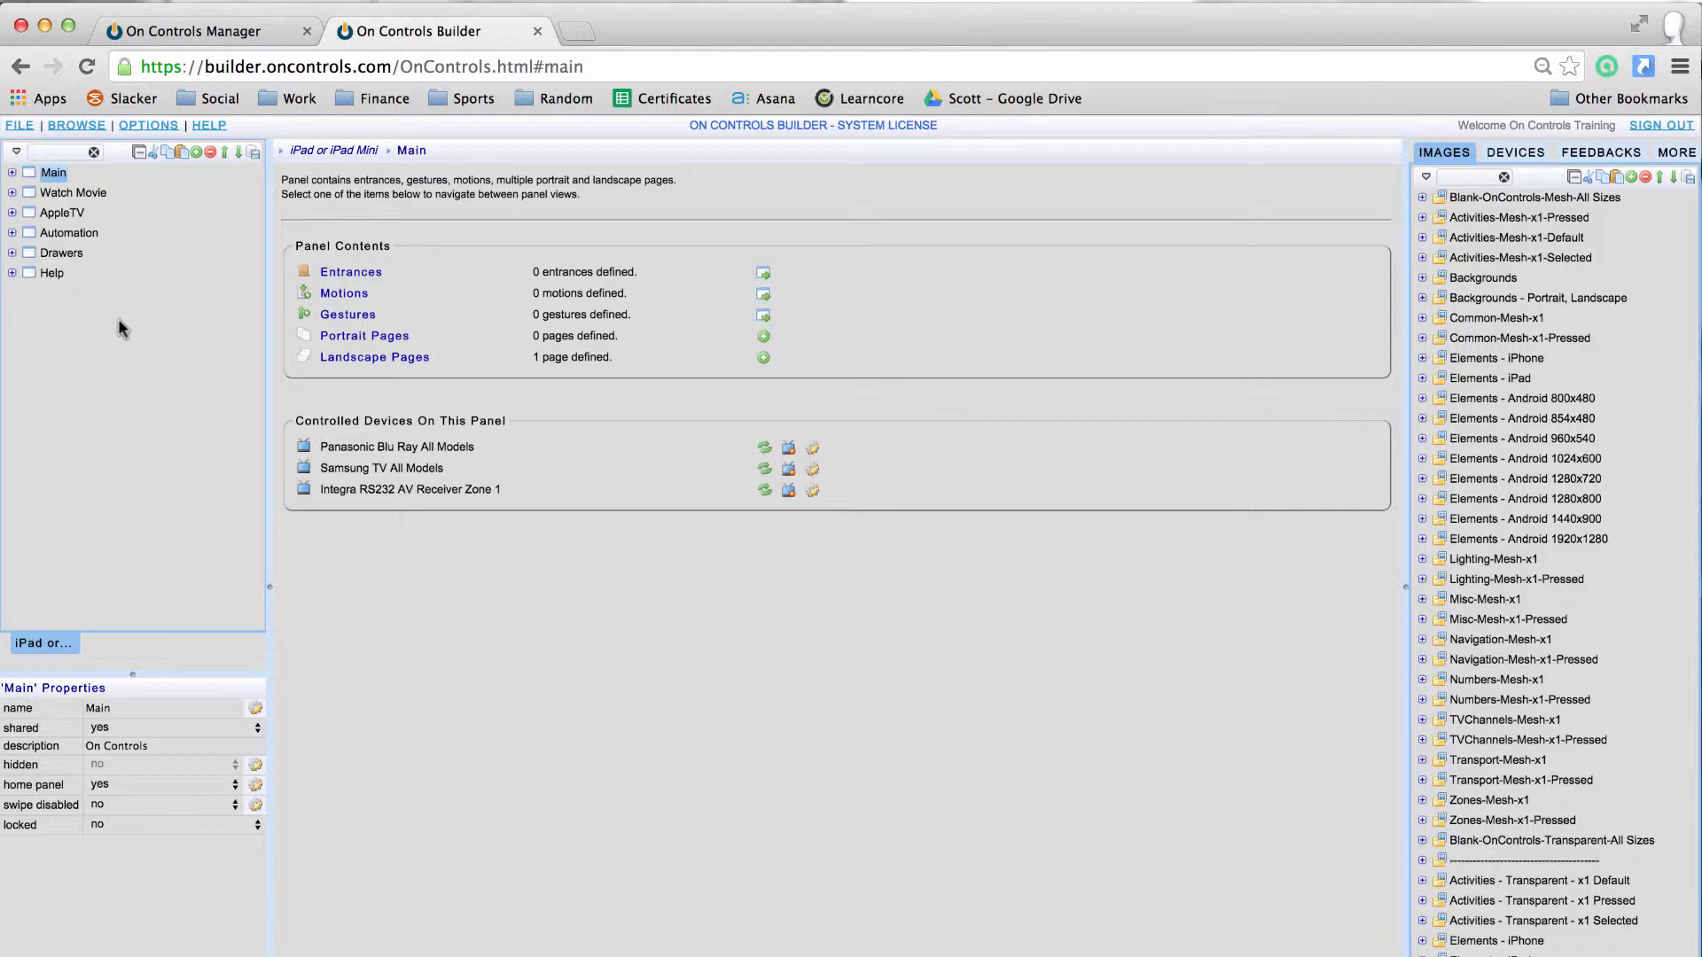
# Step: Add a new panel to the iPad or iPad Mini handset
pyautogui.click(197, 152)
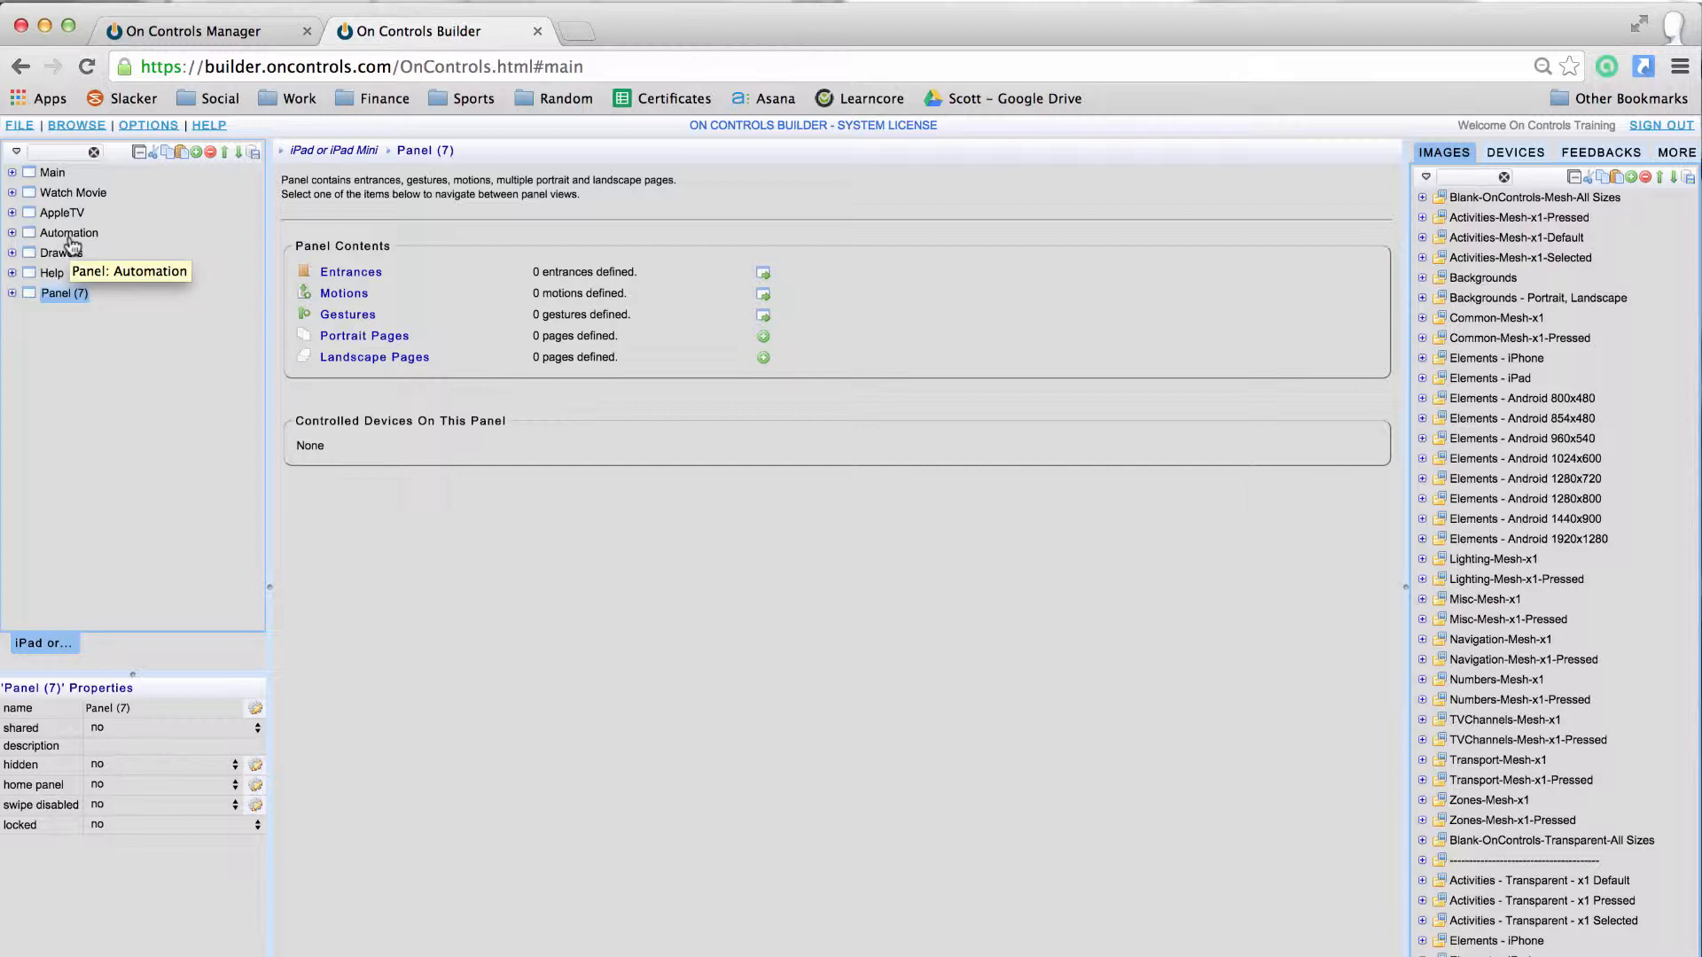
# Step: Open the Home landscape page of the Main panel to view its layout and properties
pyautogui.click(55, 173)
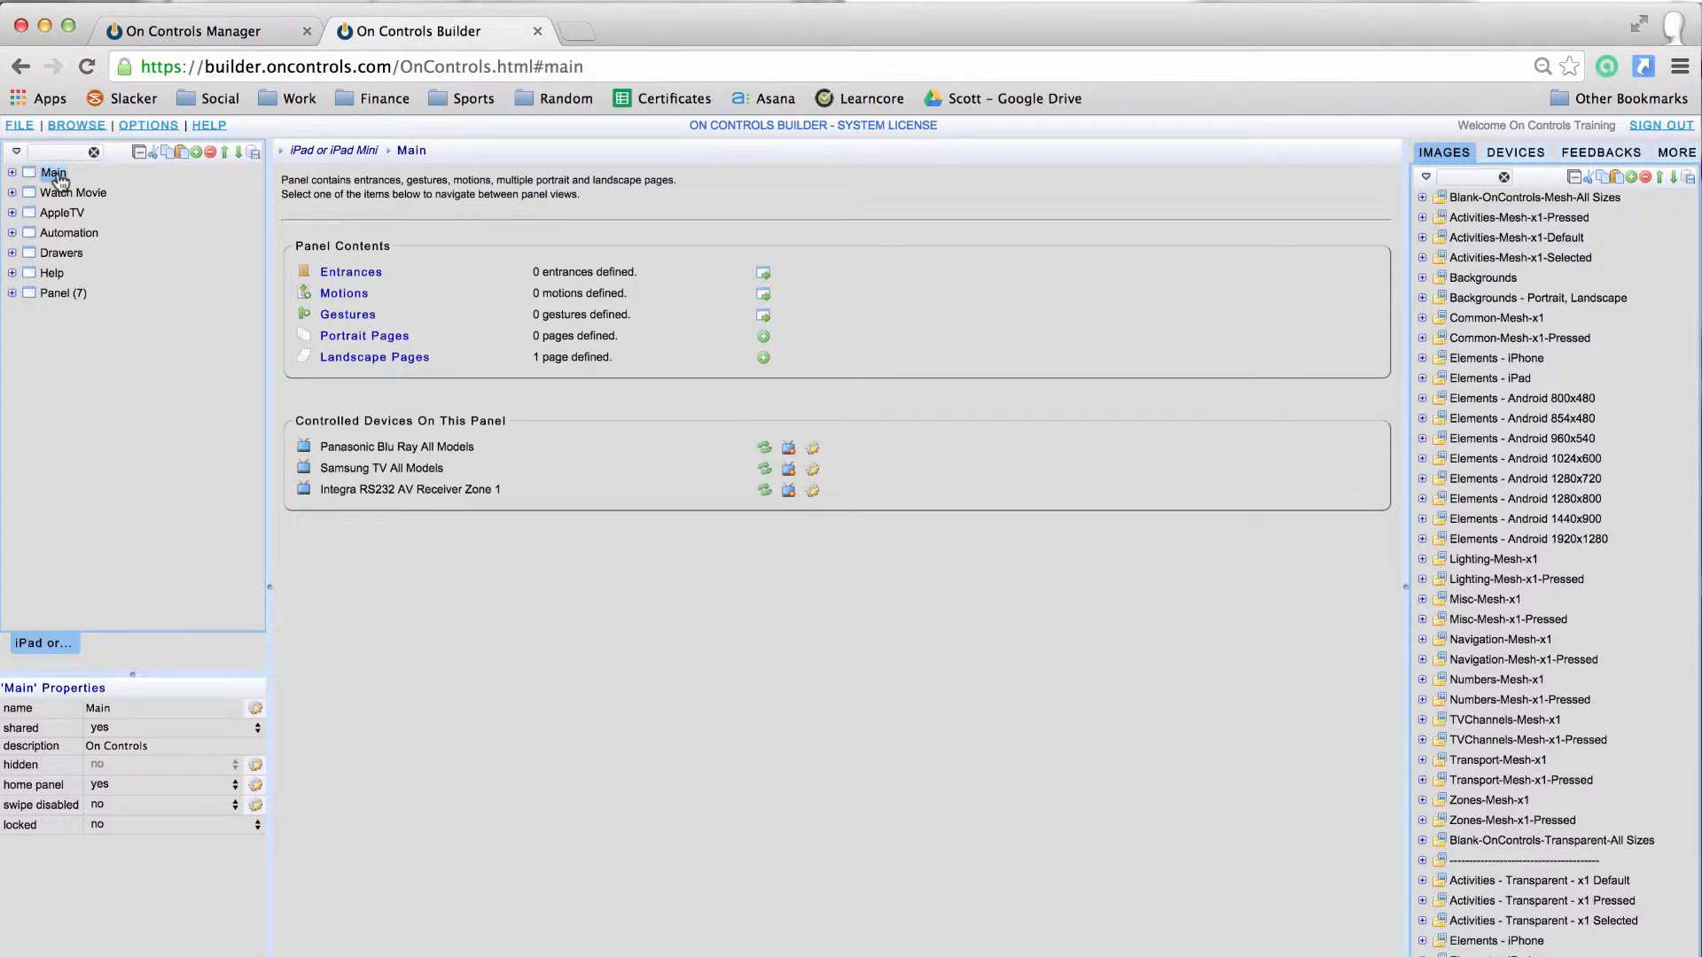
pyautogui.doubleClick(55, 175)
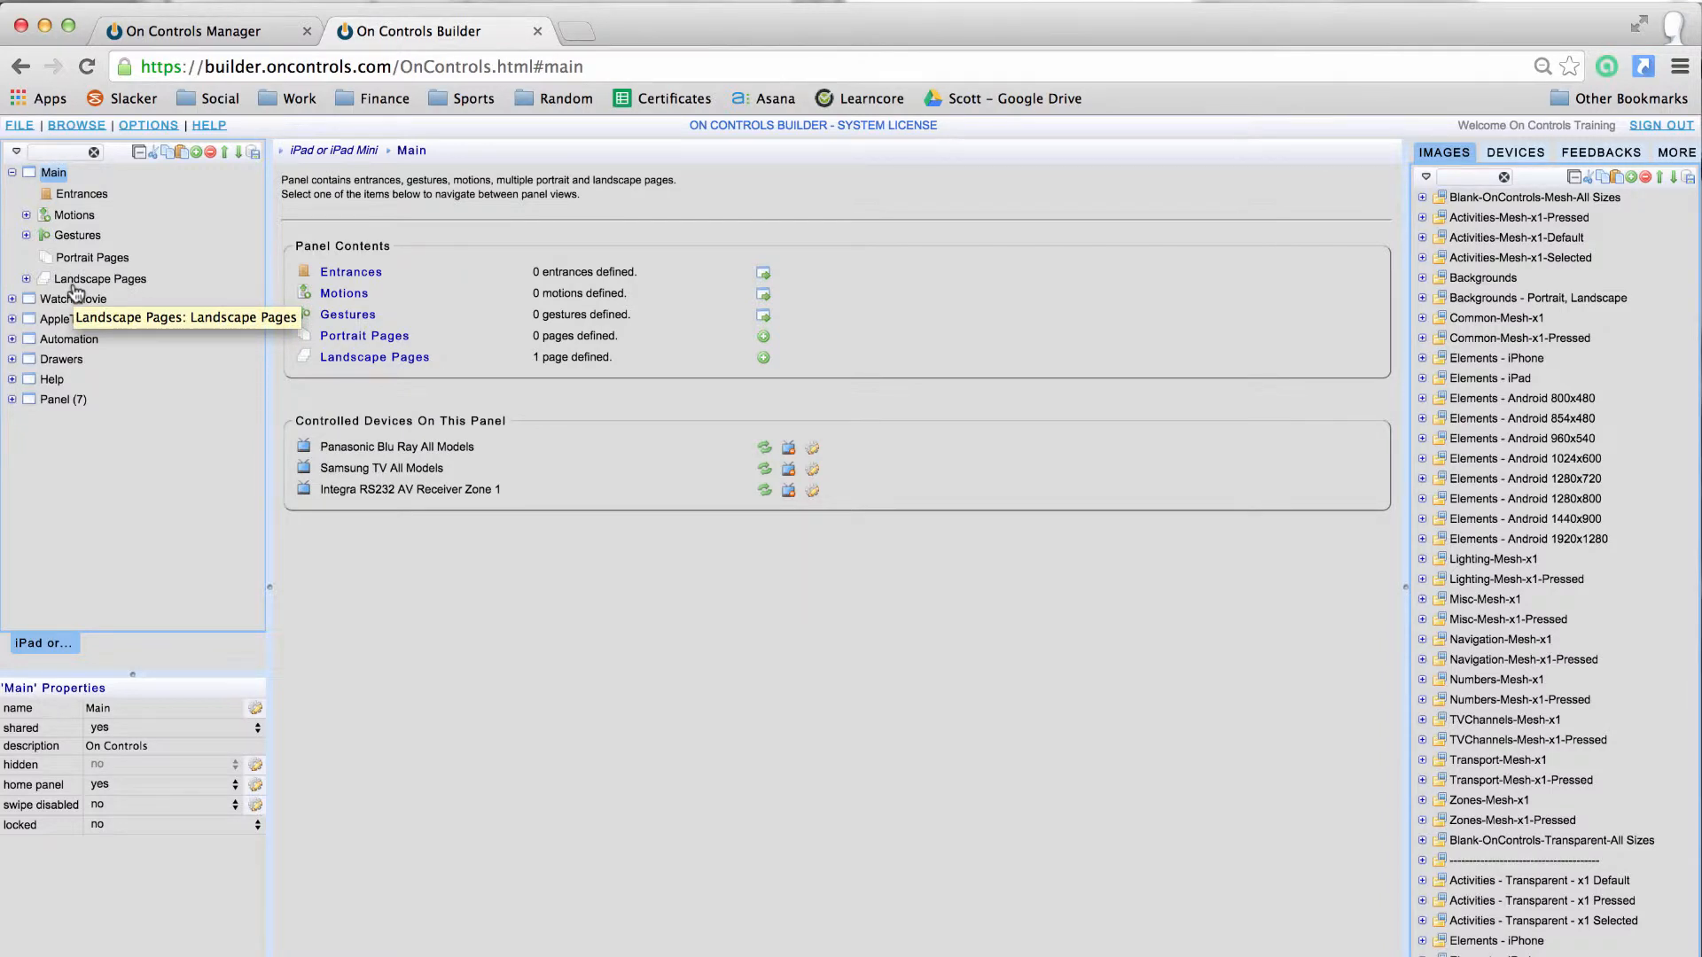
pyautogui.click(26, 279)
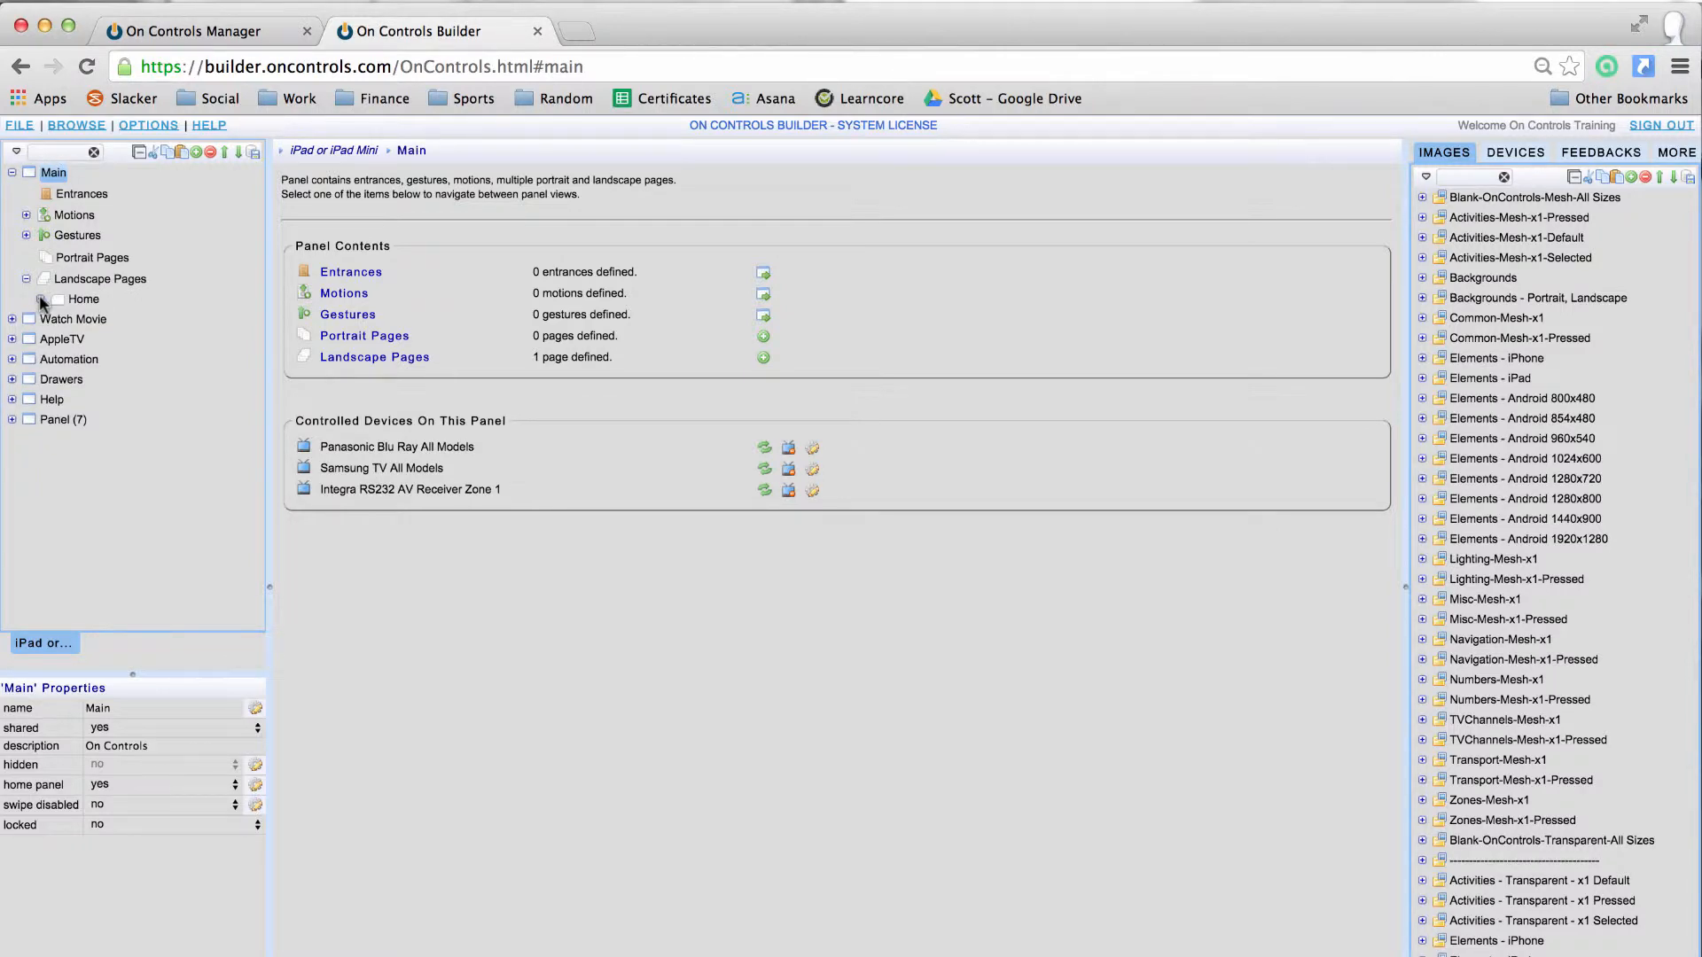
pyautogui.click(84, 299)
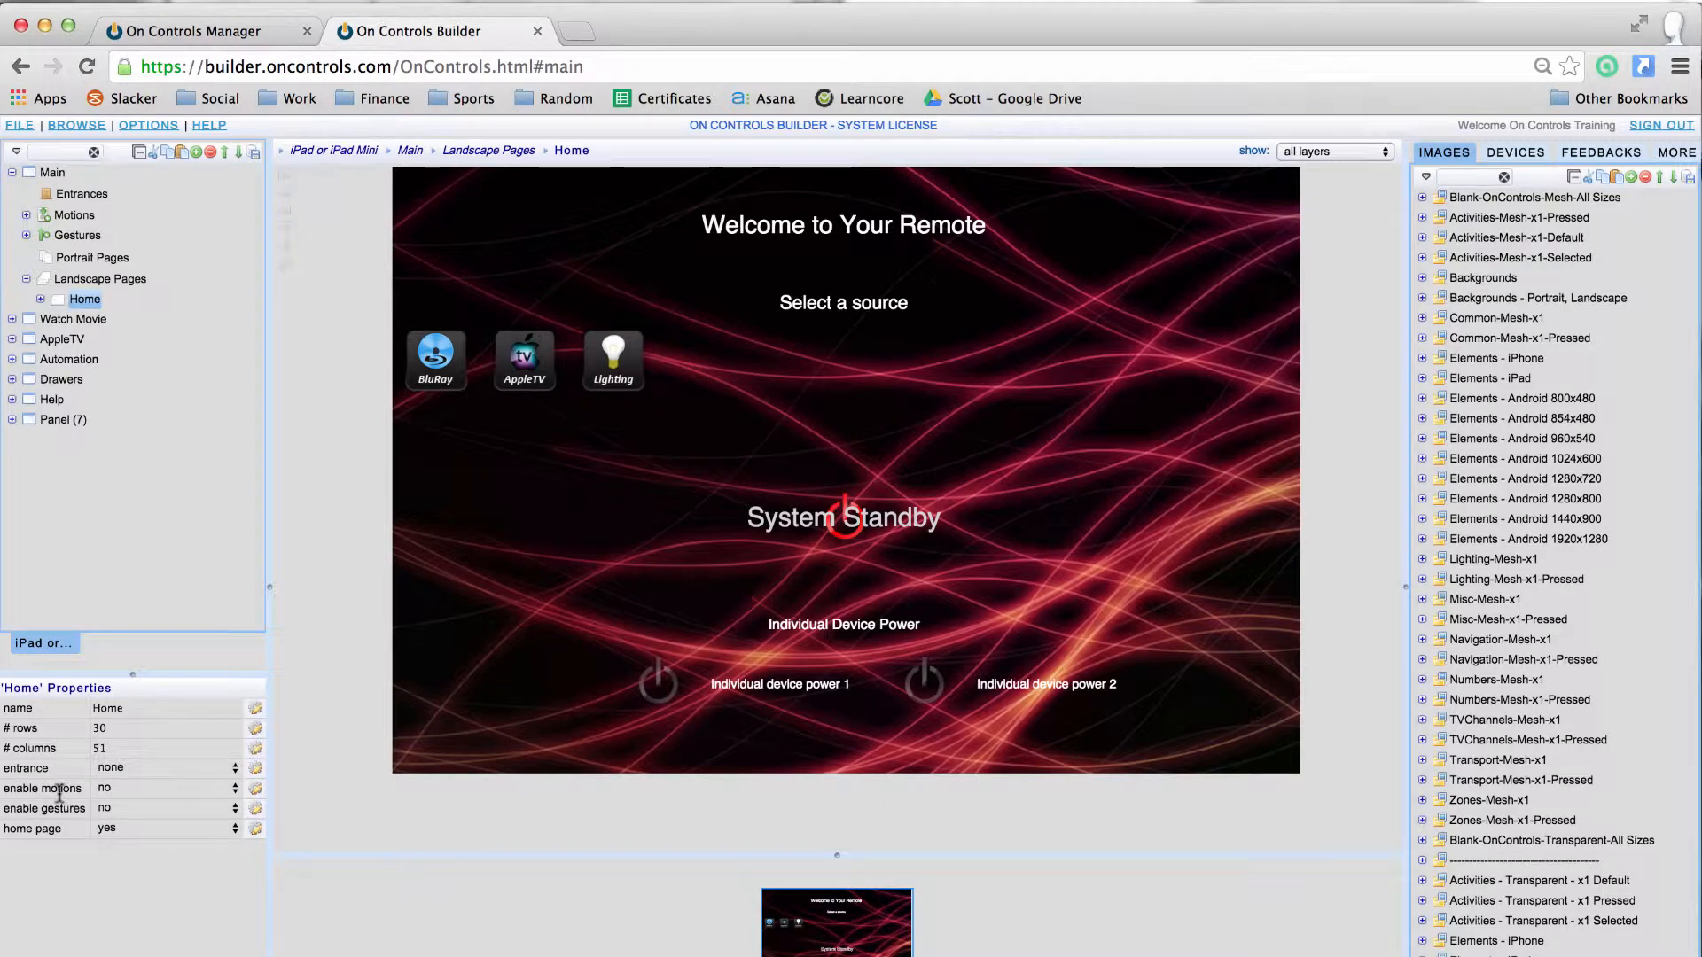
pyautogui.moveTo(58, 806)
# Step: Open the dialog for browsing and importing image libraries, and close it without importing anything
pyautogui.click(1426, 178)
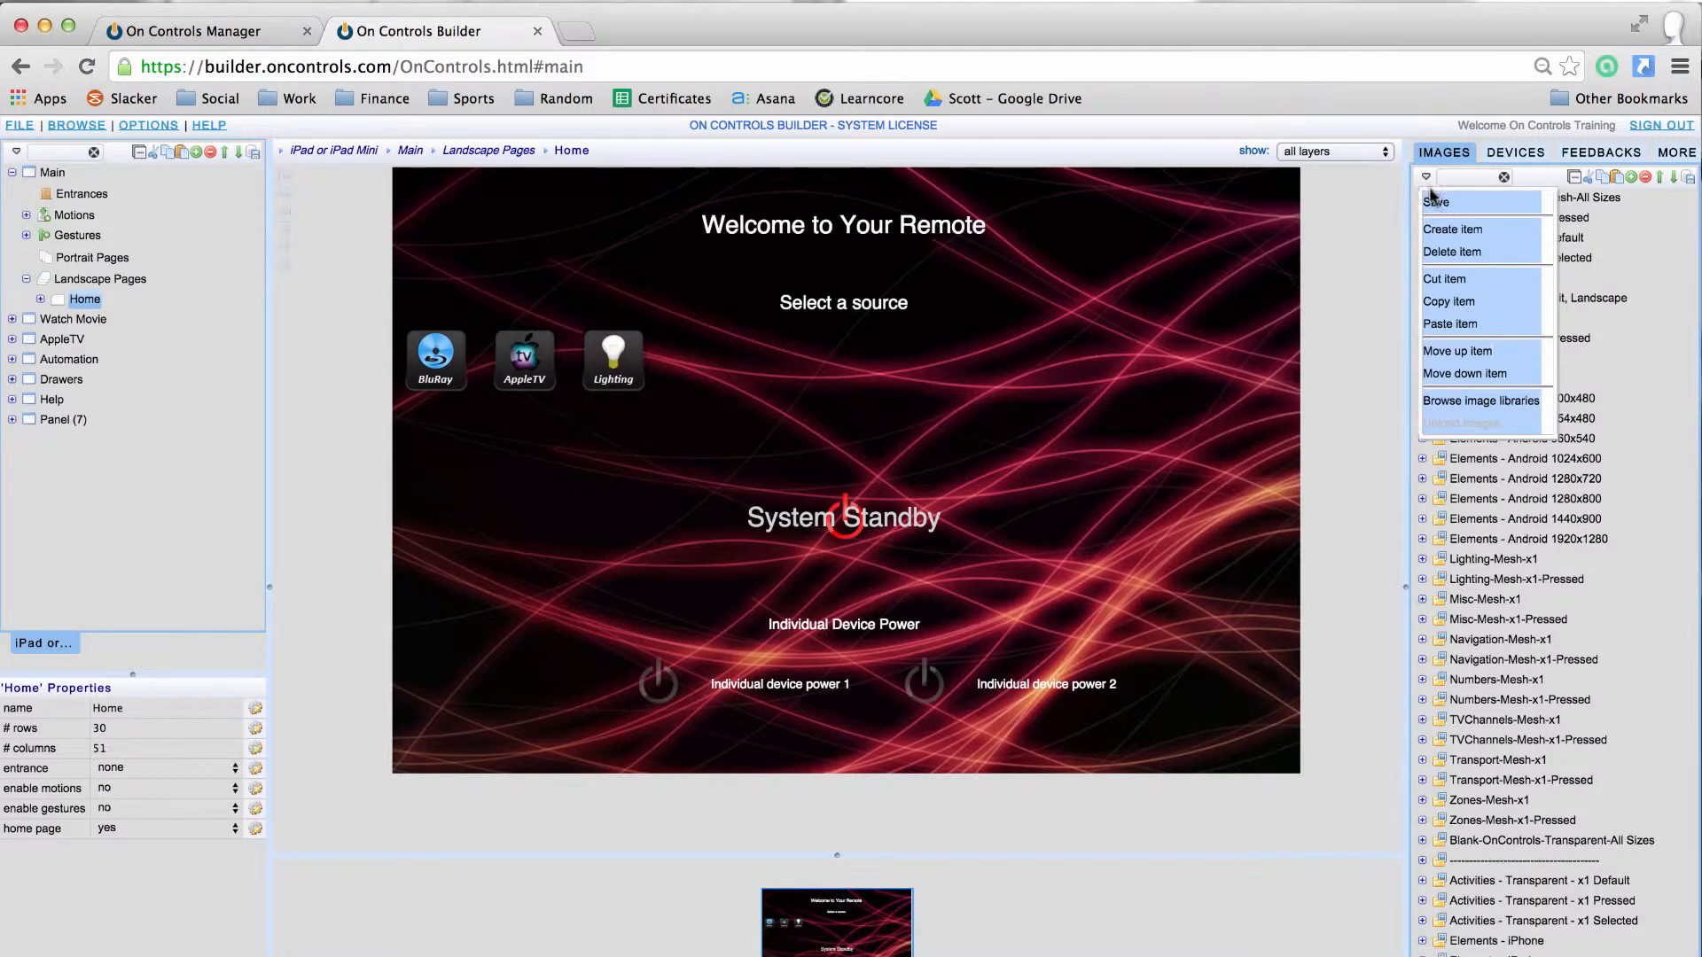
pyautogui.click(1439, 403)
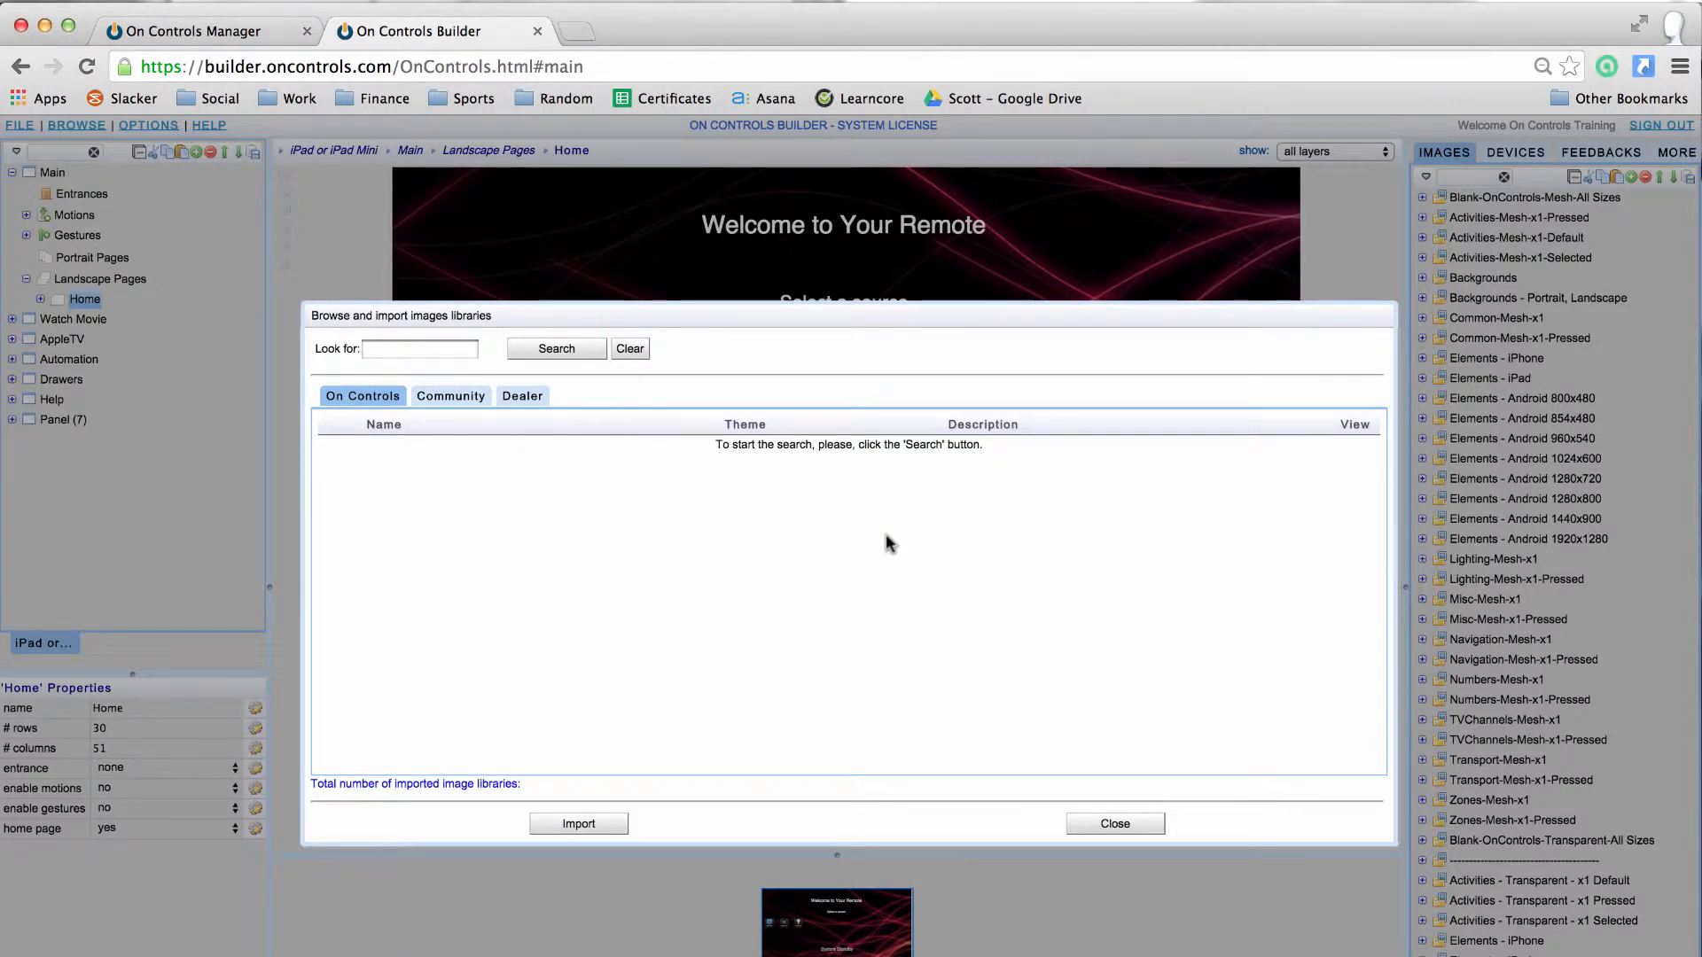
pyautogui.click(1097, 822)
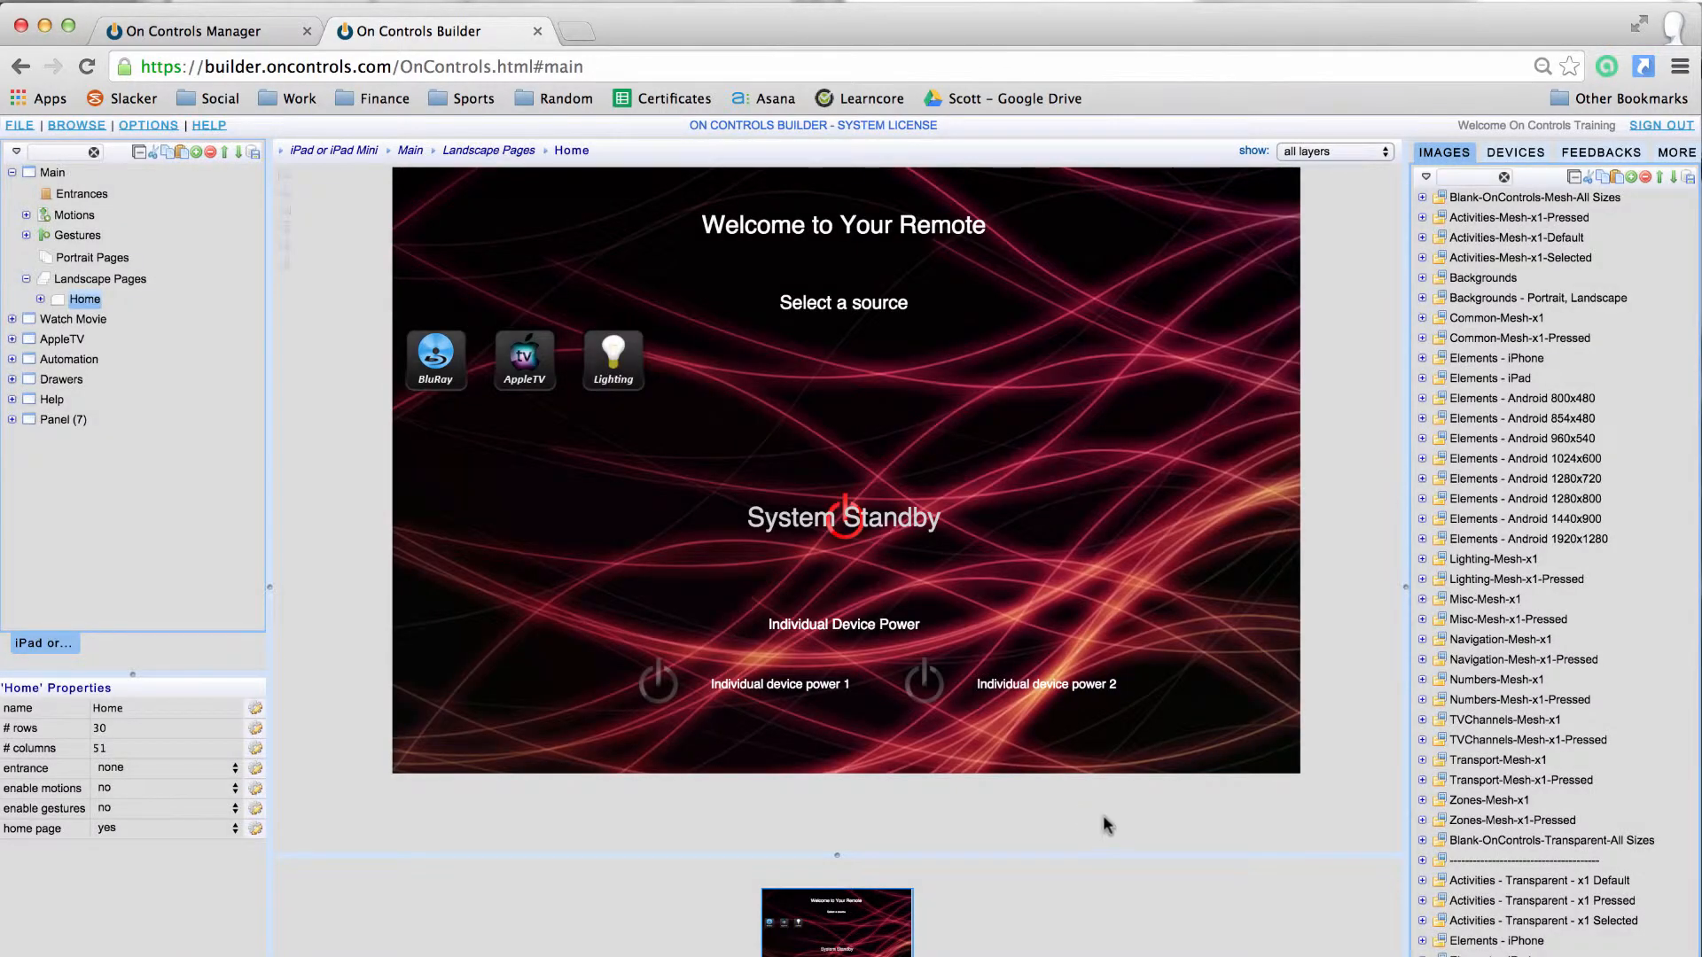
# Step: Look through the button images in the Activities-Mesh-x1-Pressed, Common-Mesh-x1 and Misc-Mesh-x1 folders, collapsing each one after viewing
pyautogui.click(1422, 218)
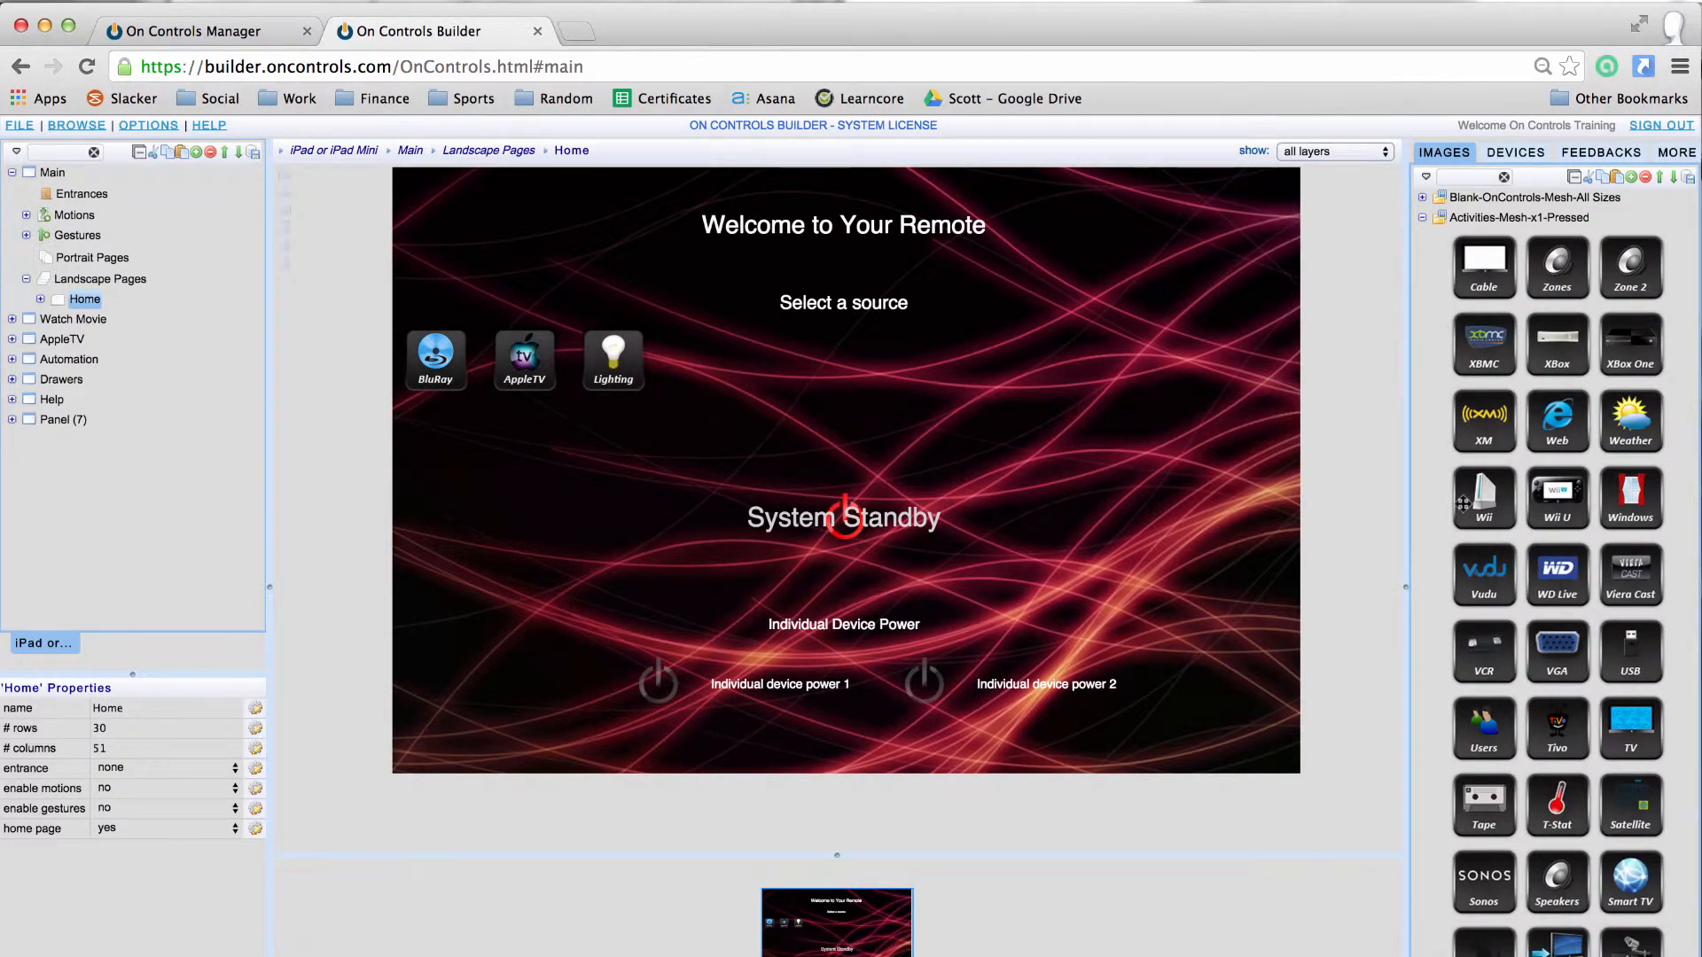
pyautogui.scroll(-2, 1465, 511)
pyautogui.scroll(-5, 1465, 511)
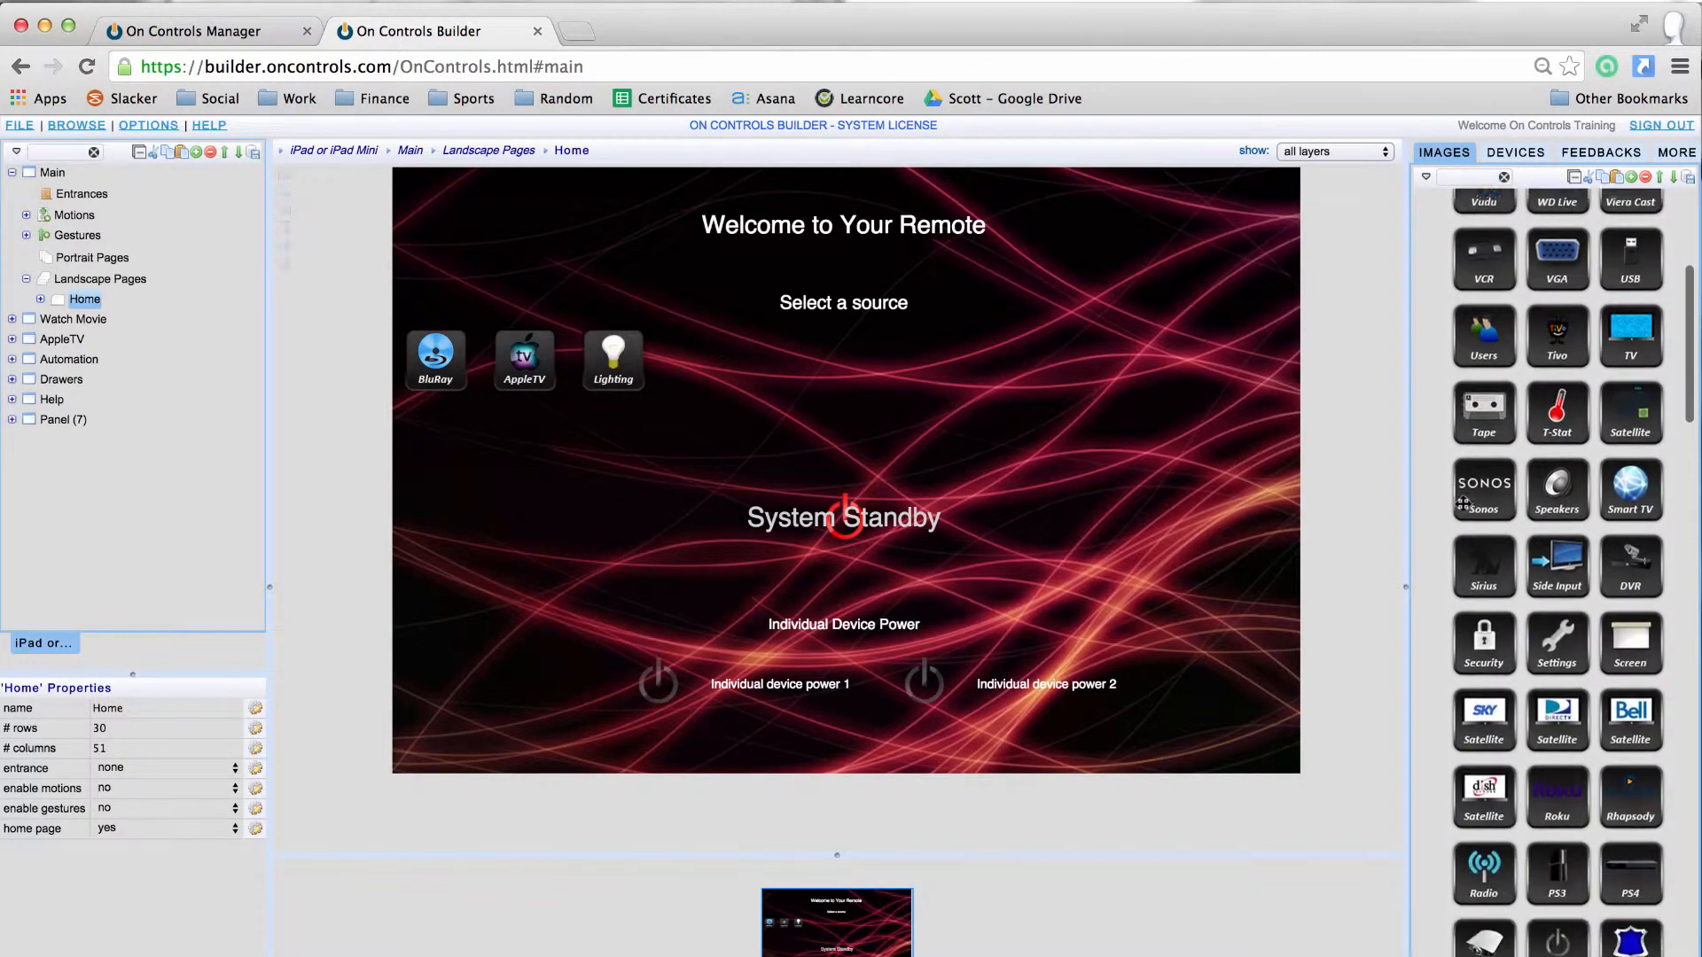
pyautogui.scroll(6, 1463, 503)
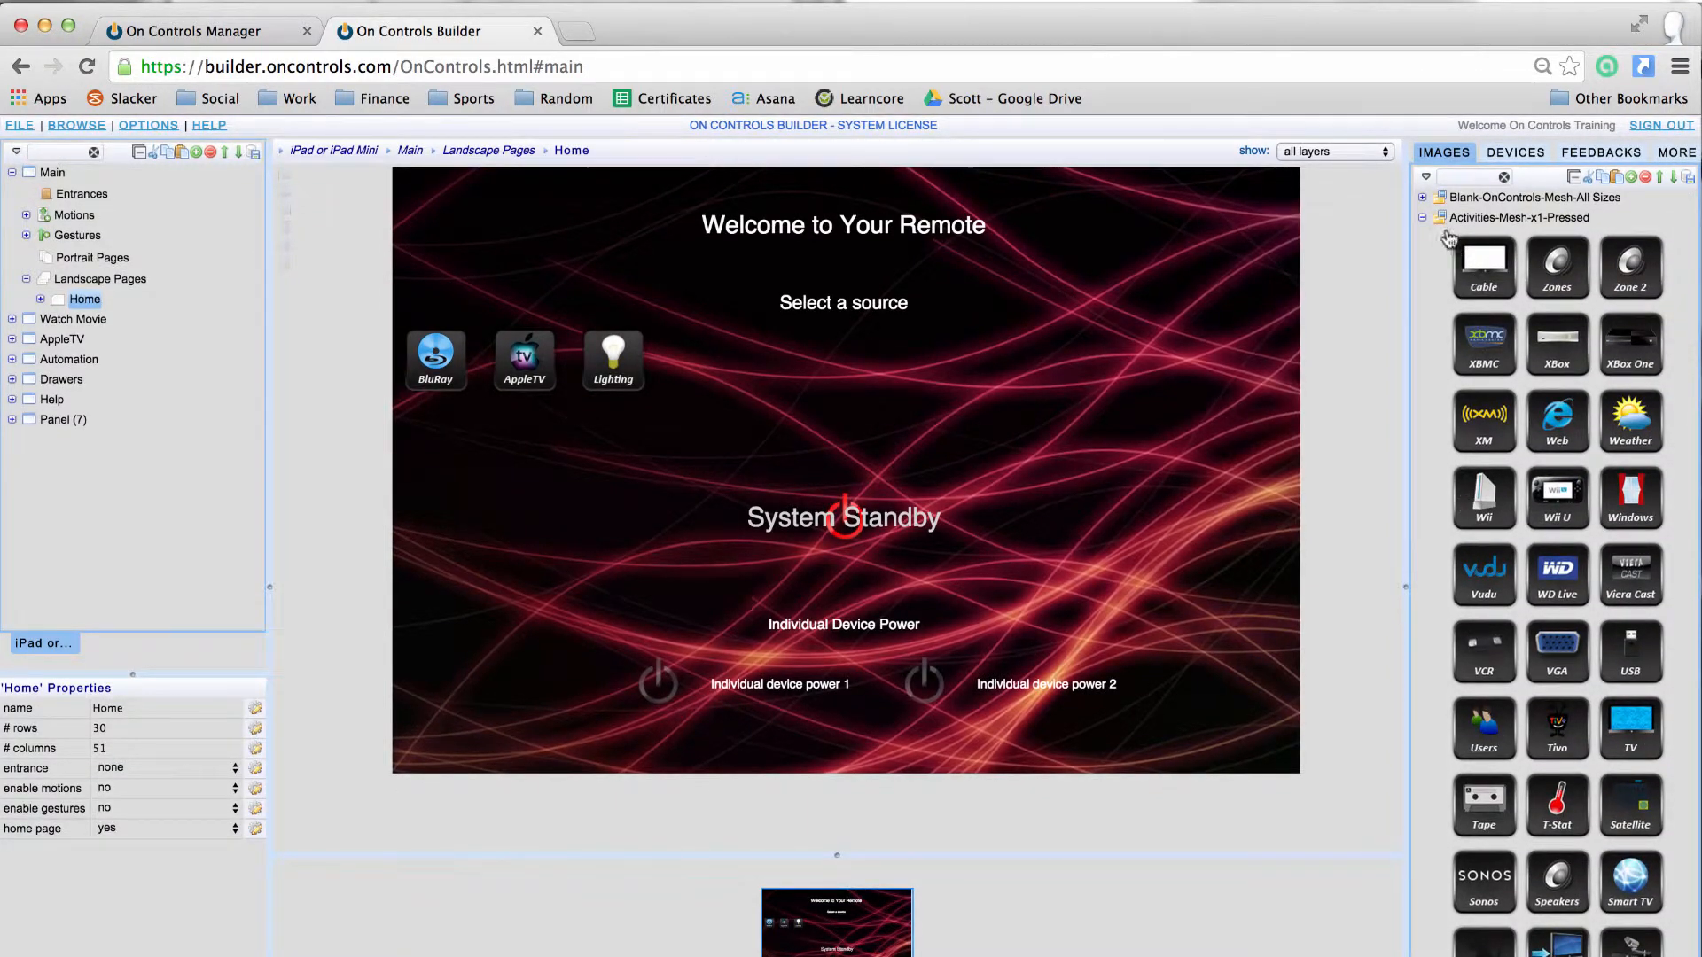
pyautogui.click(1422, 218)
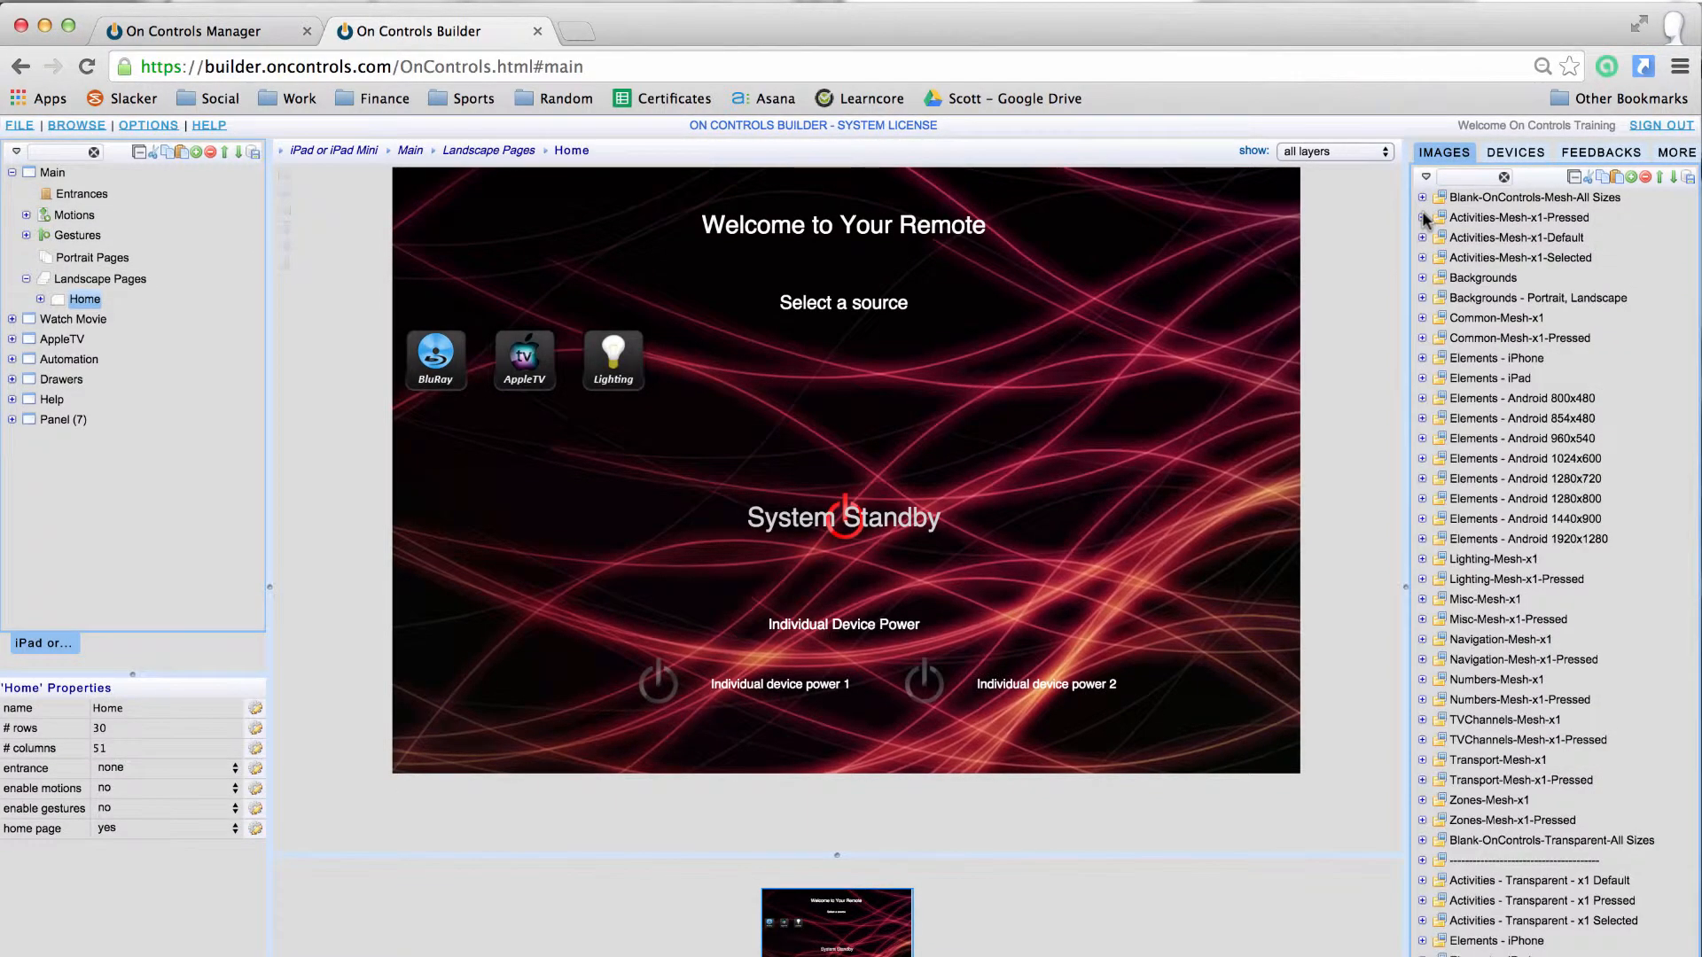
pyautogui.click(1422, 317)
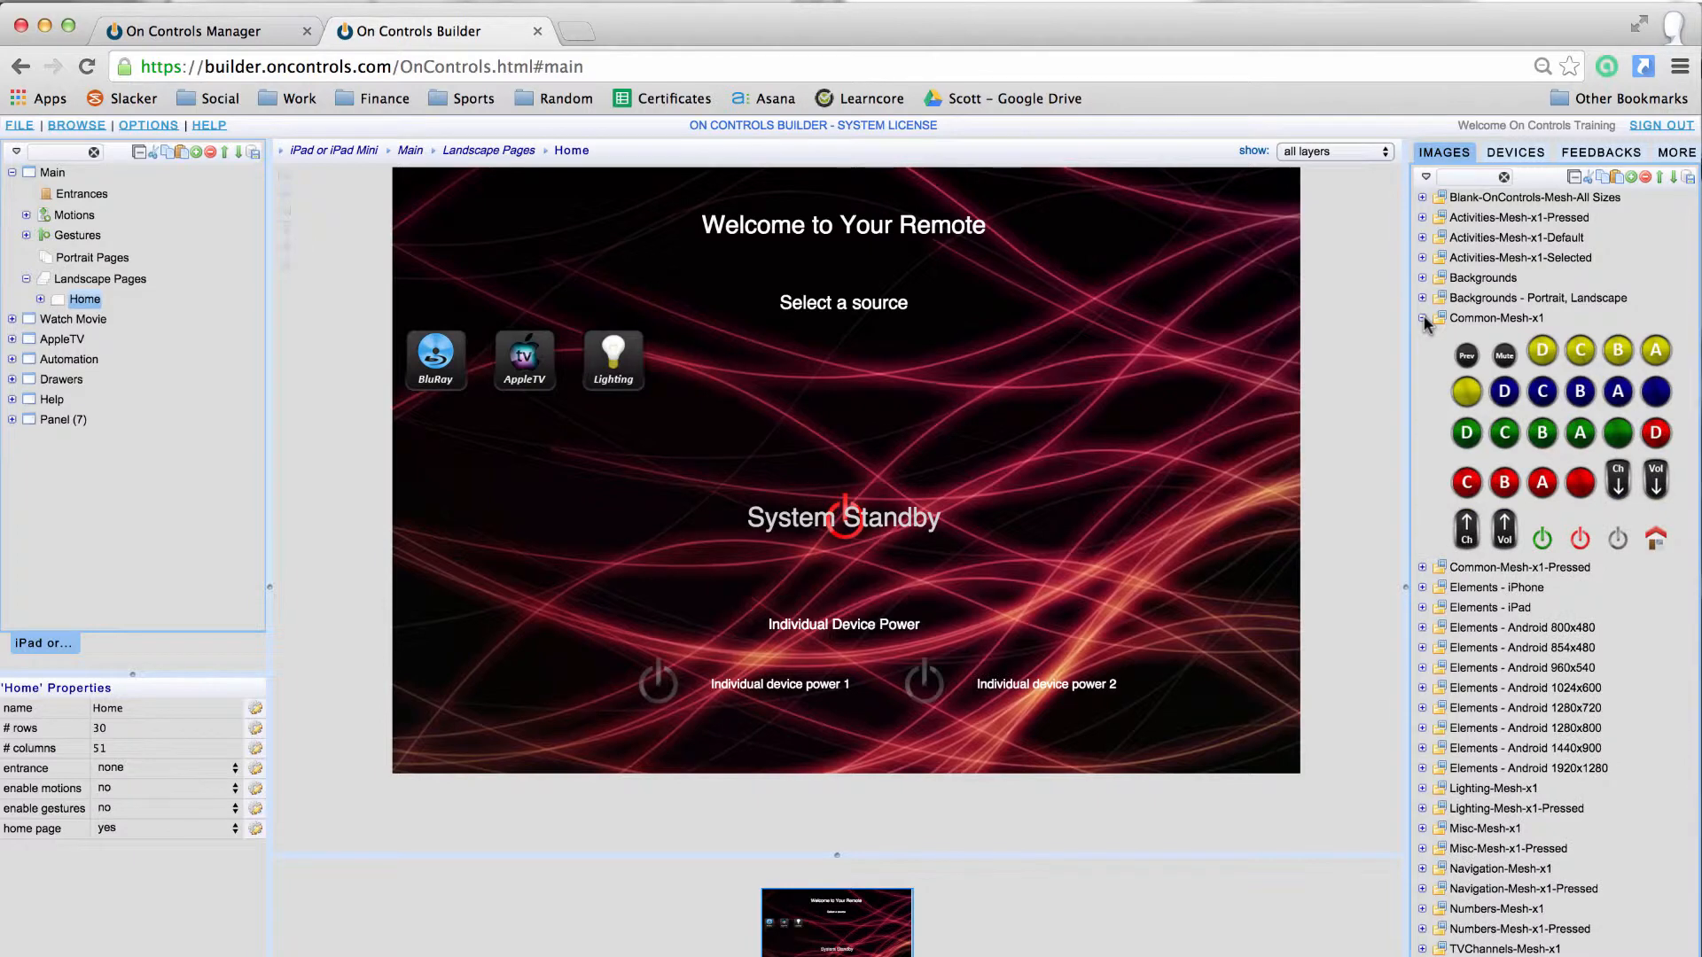
pyautogui.click(1423, 318)
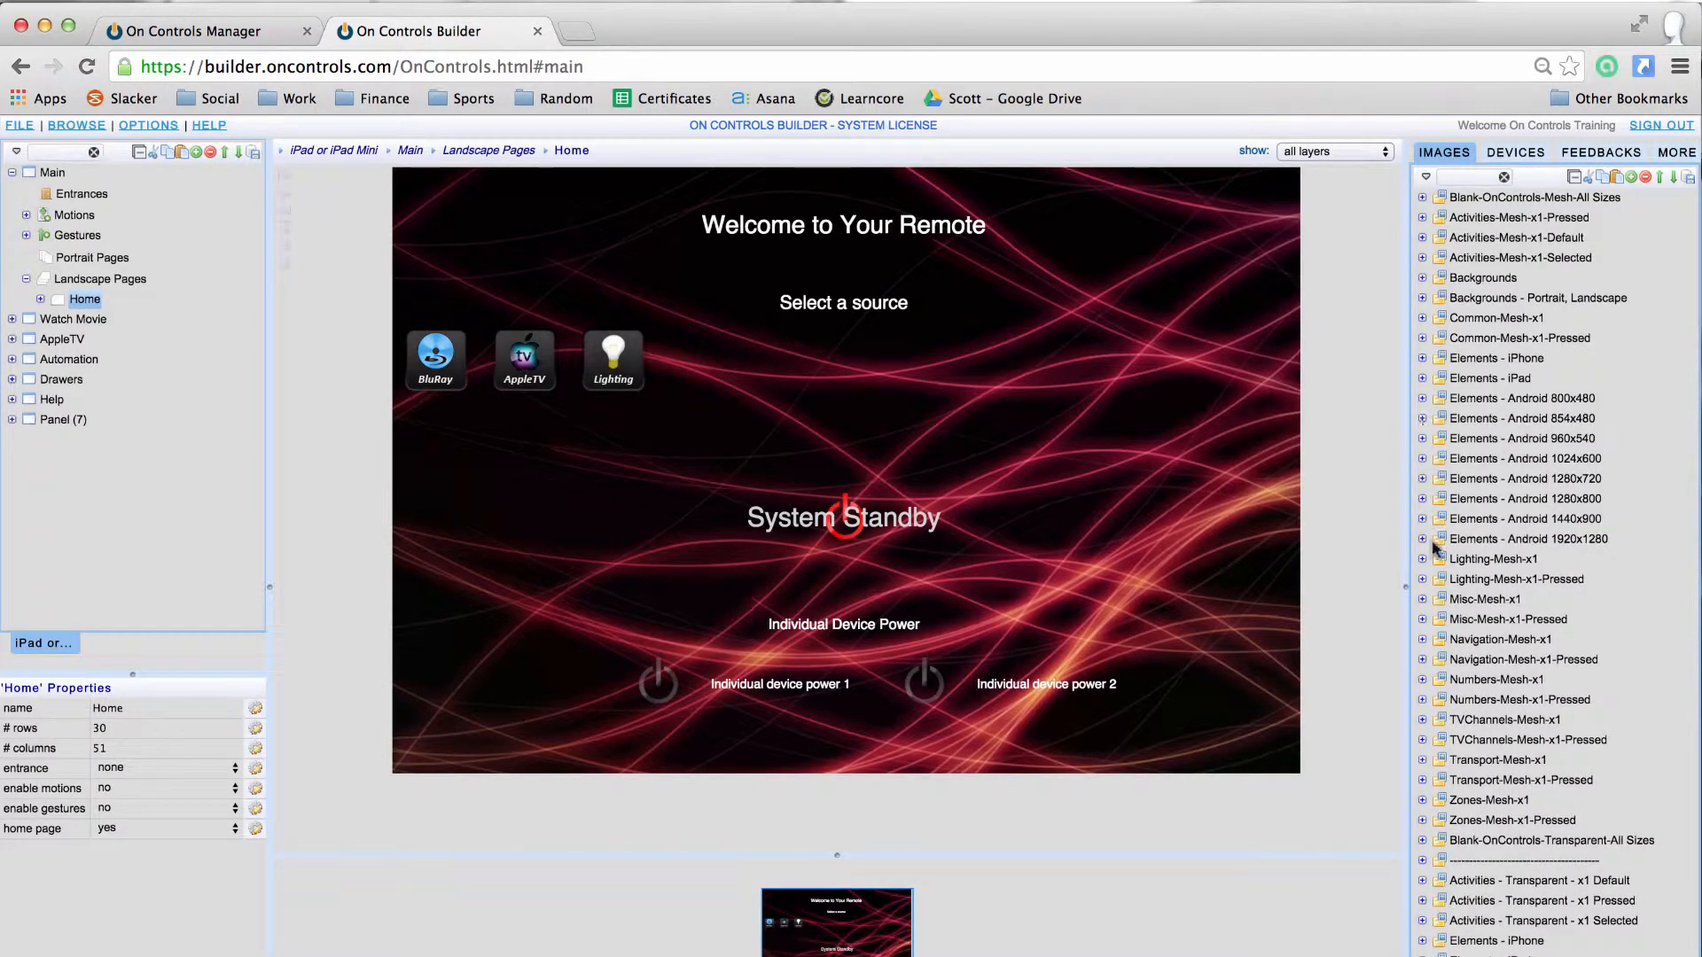
pyautogui.click(1425, 600)
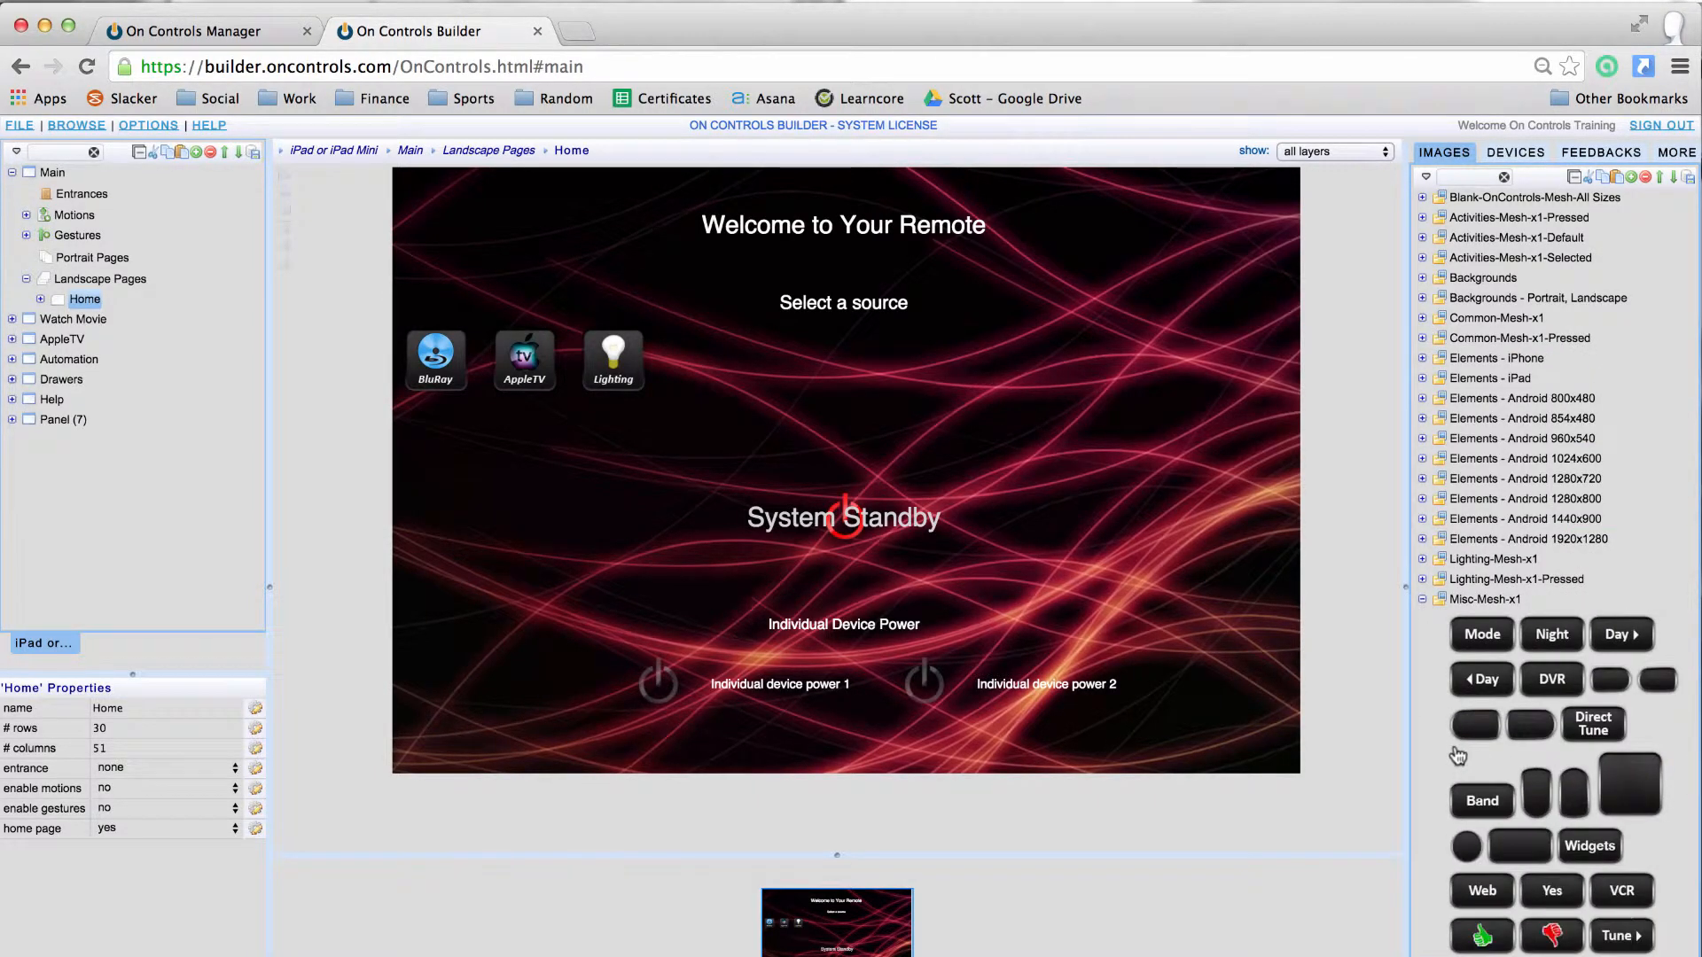
pyautogui.scroll(-3, 1455, 747)
pyautogui.scroll(-10, 1455, 747)
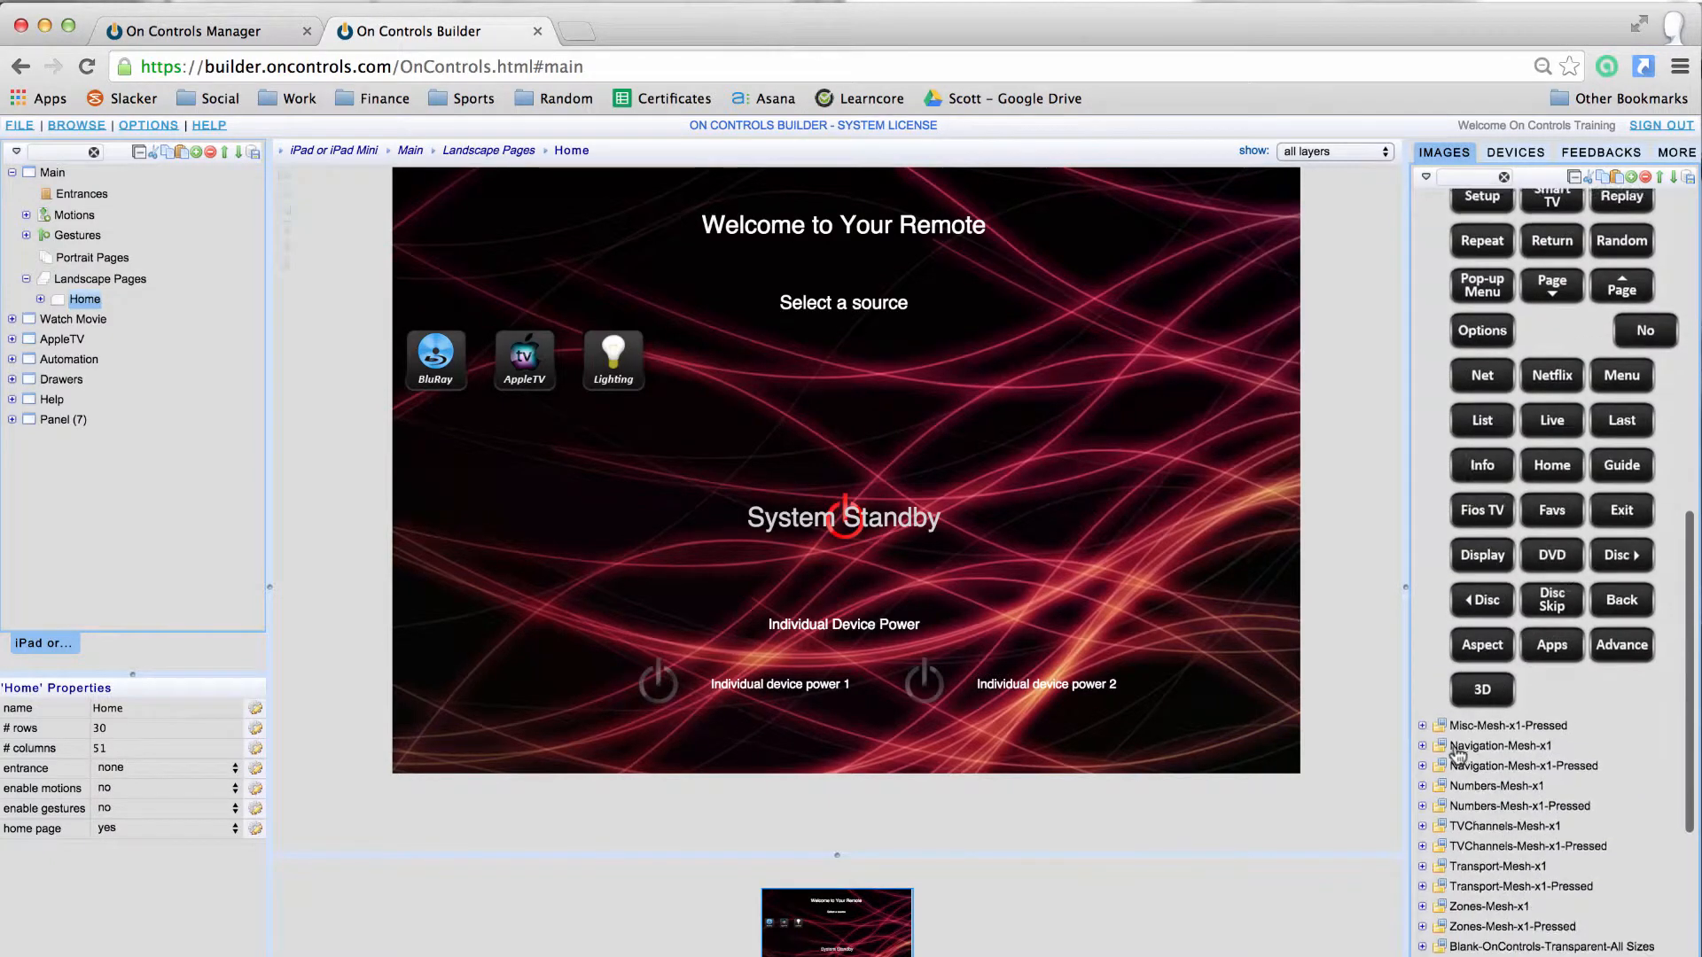
pyautogui.scroll(10, 1455, 747)
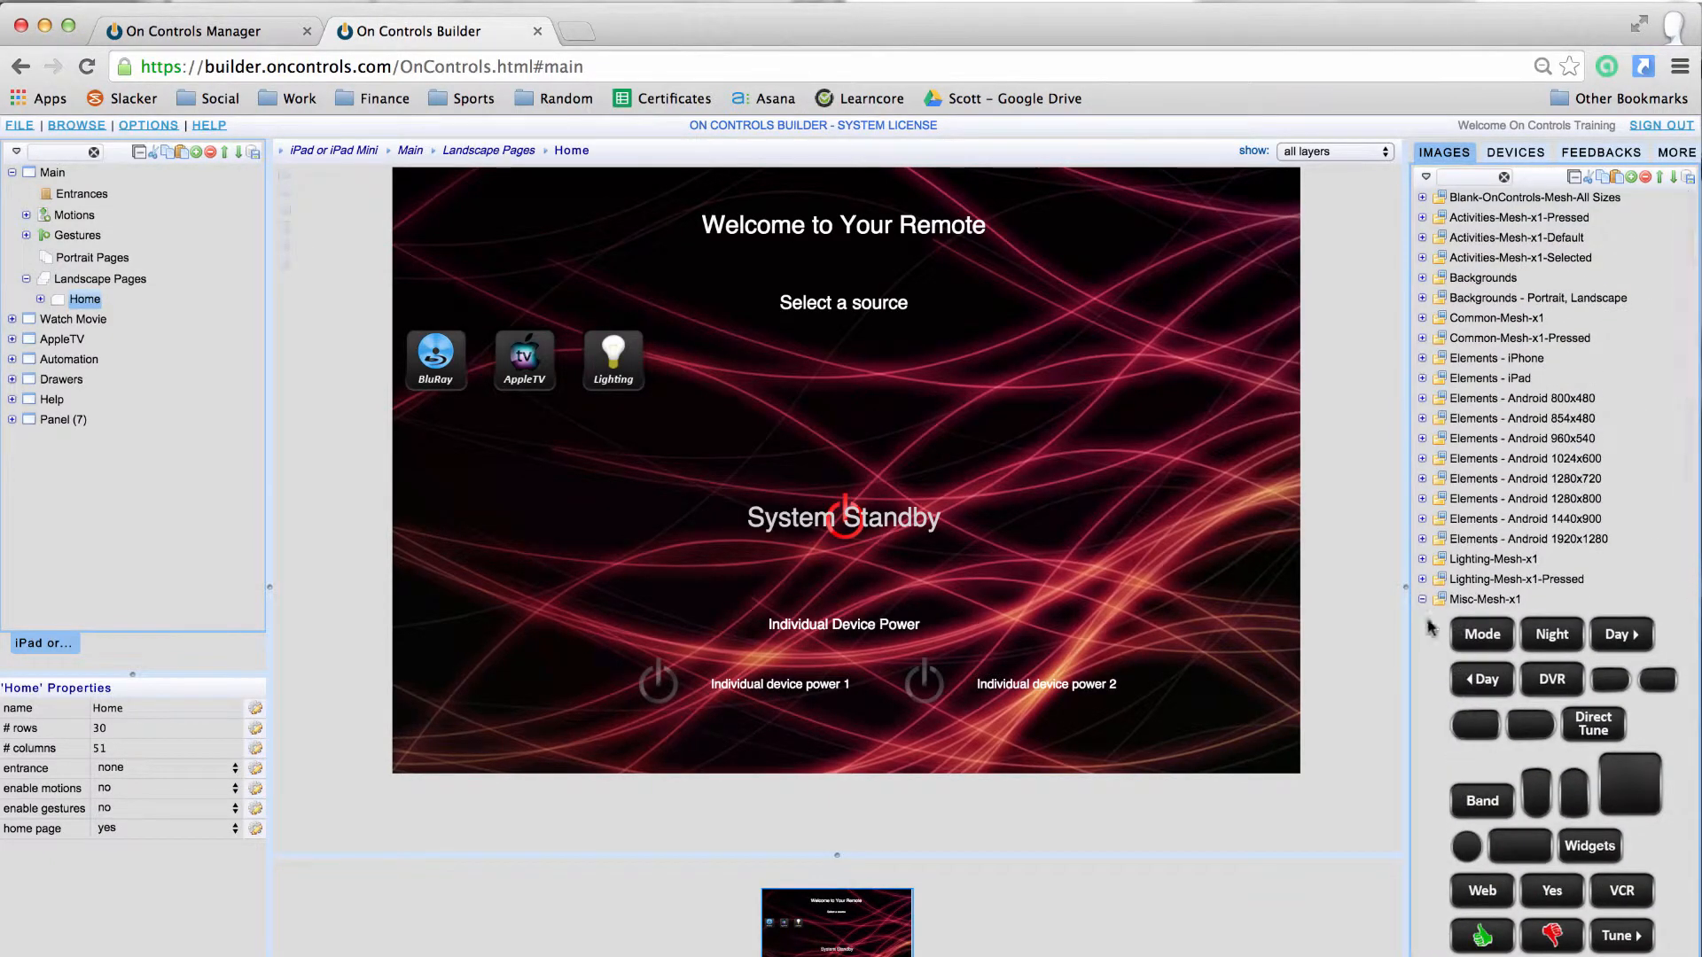
pyautogui.click(1420, 600)
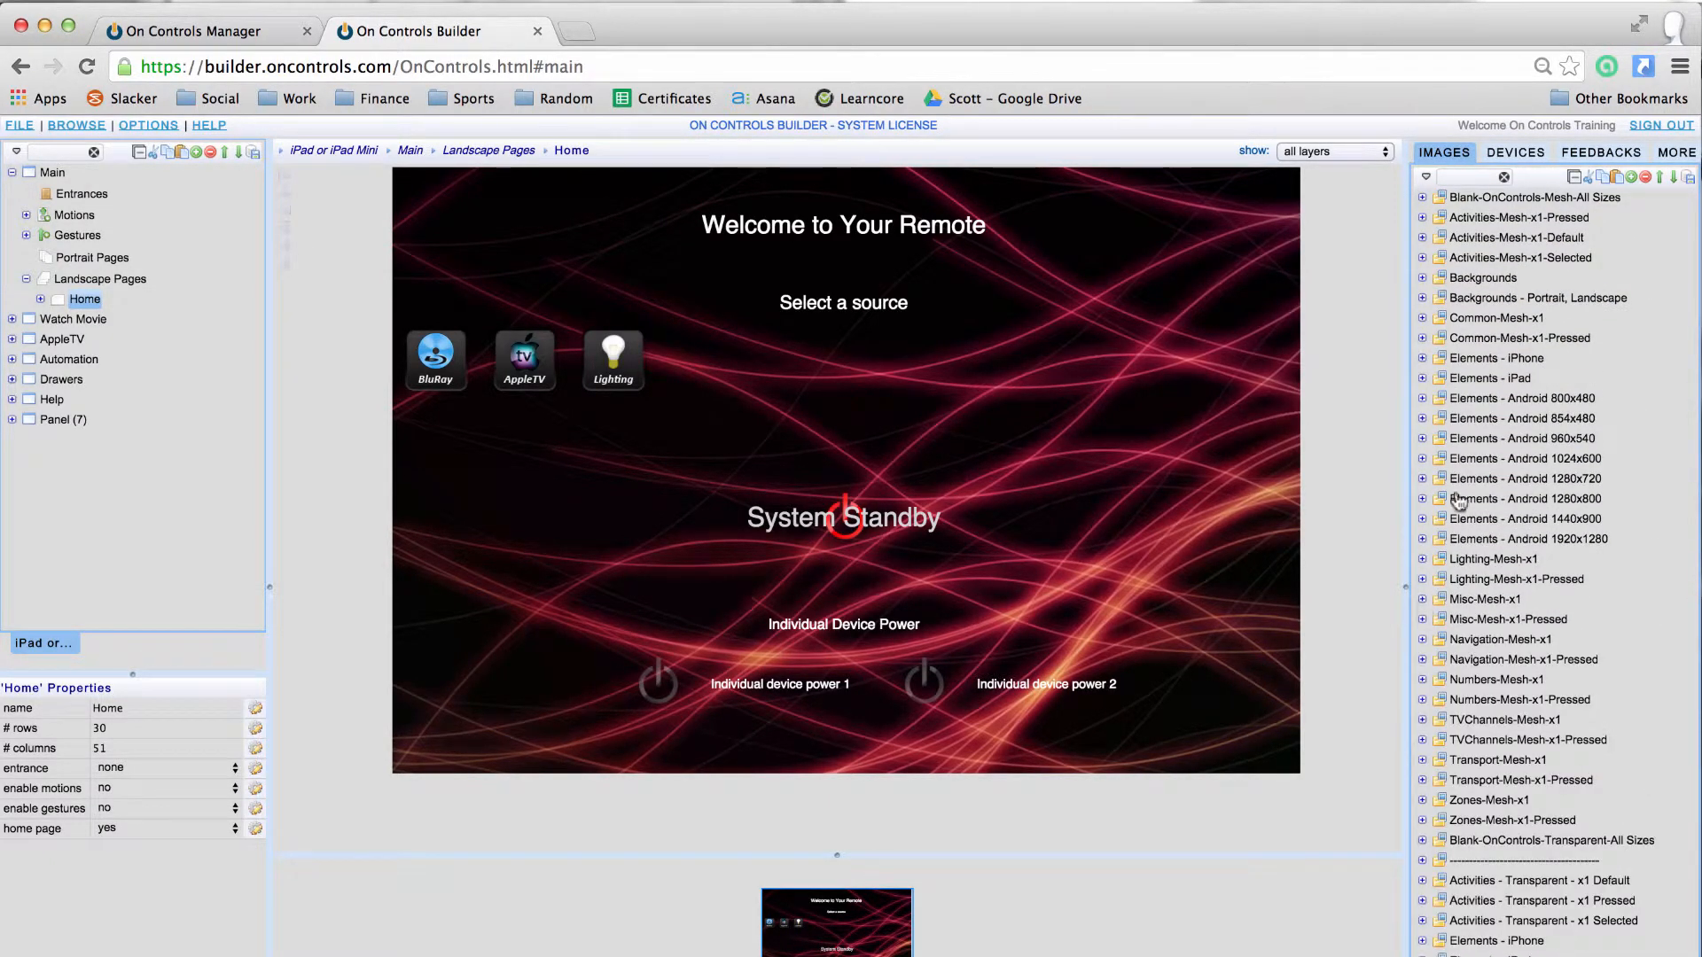
# Step: Upload the device file Arcam Zone 2.xml from the Devices folder and show the uploaded device's properties
pyautogui.click(1516, 152)
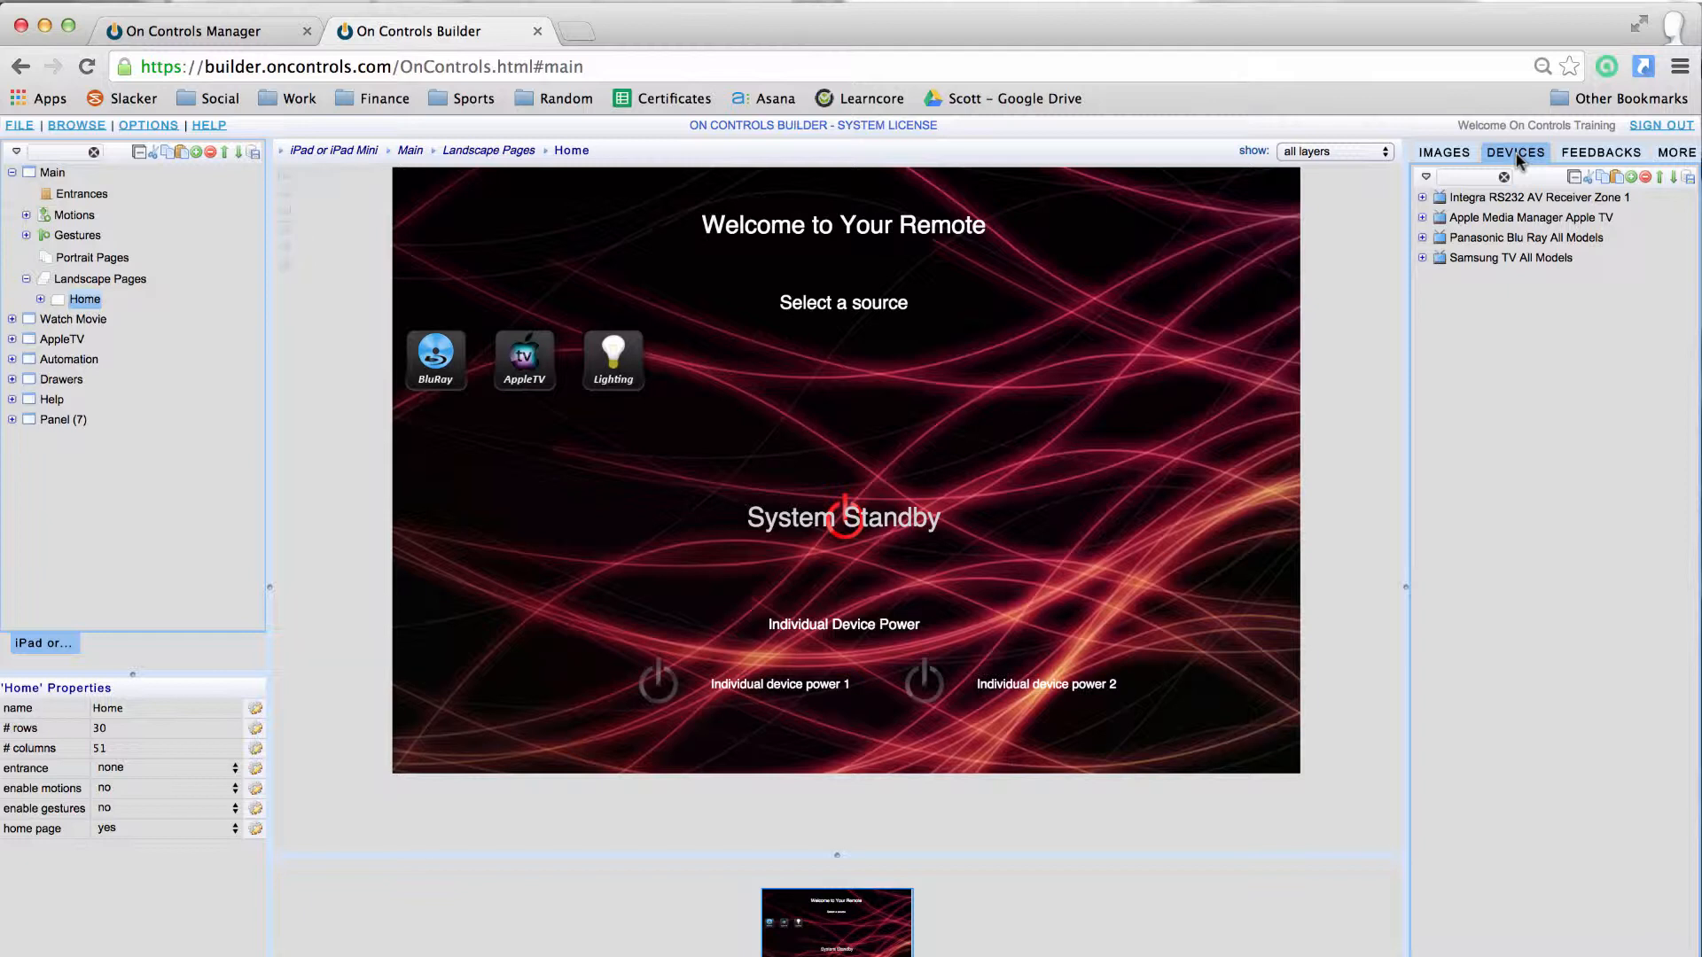
pyautogui.click(1426, 177)
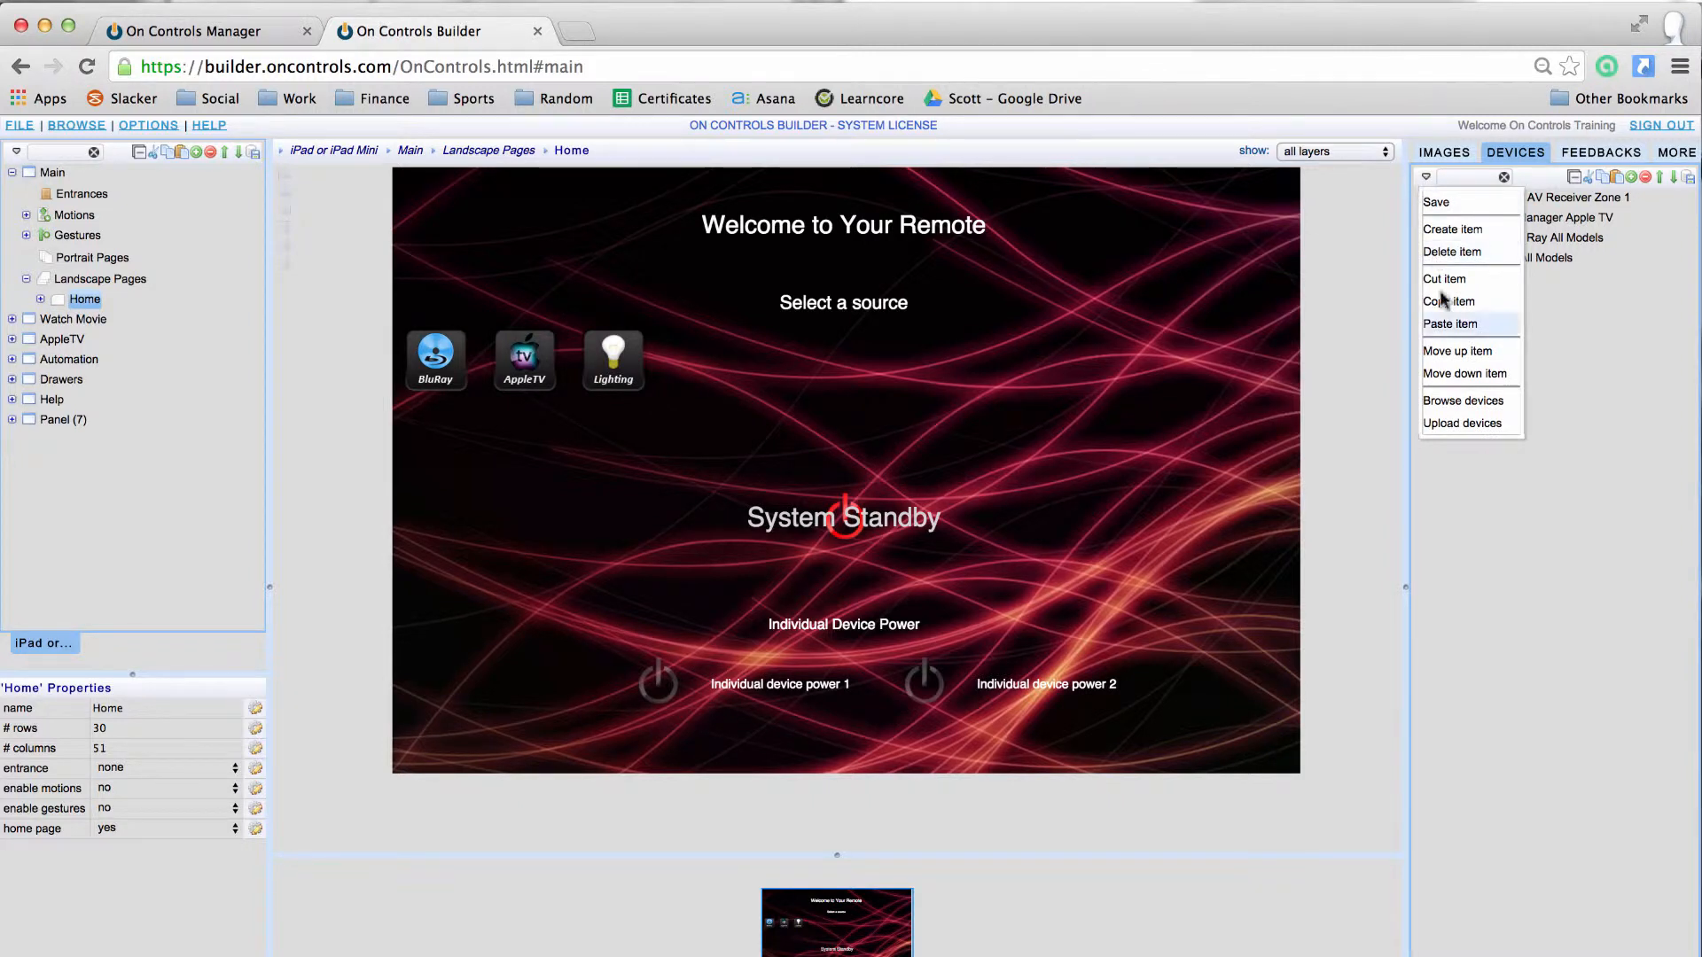
pyautogui.click(1440, 424)
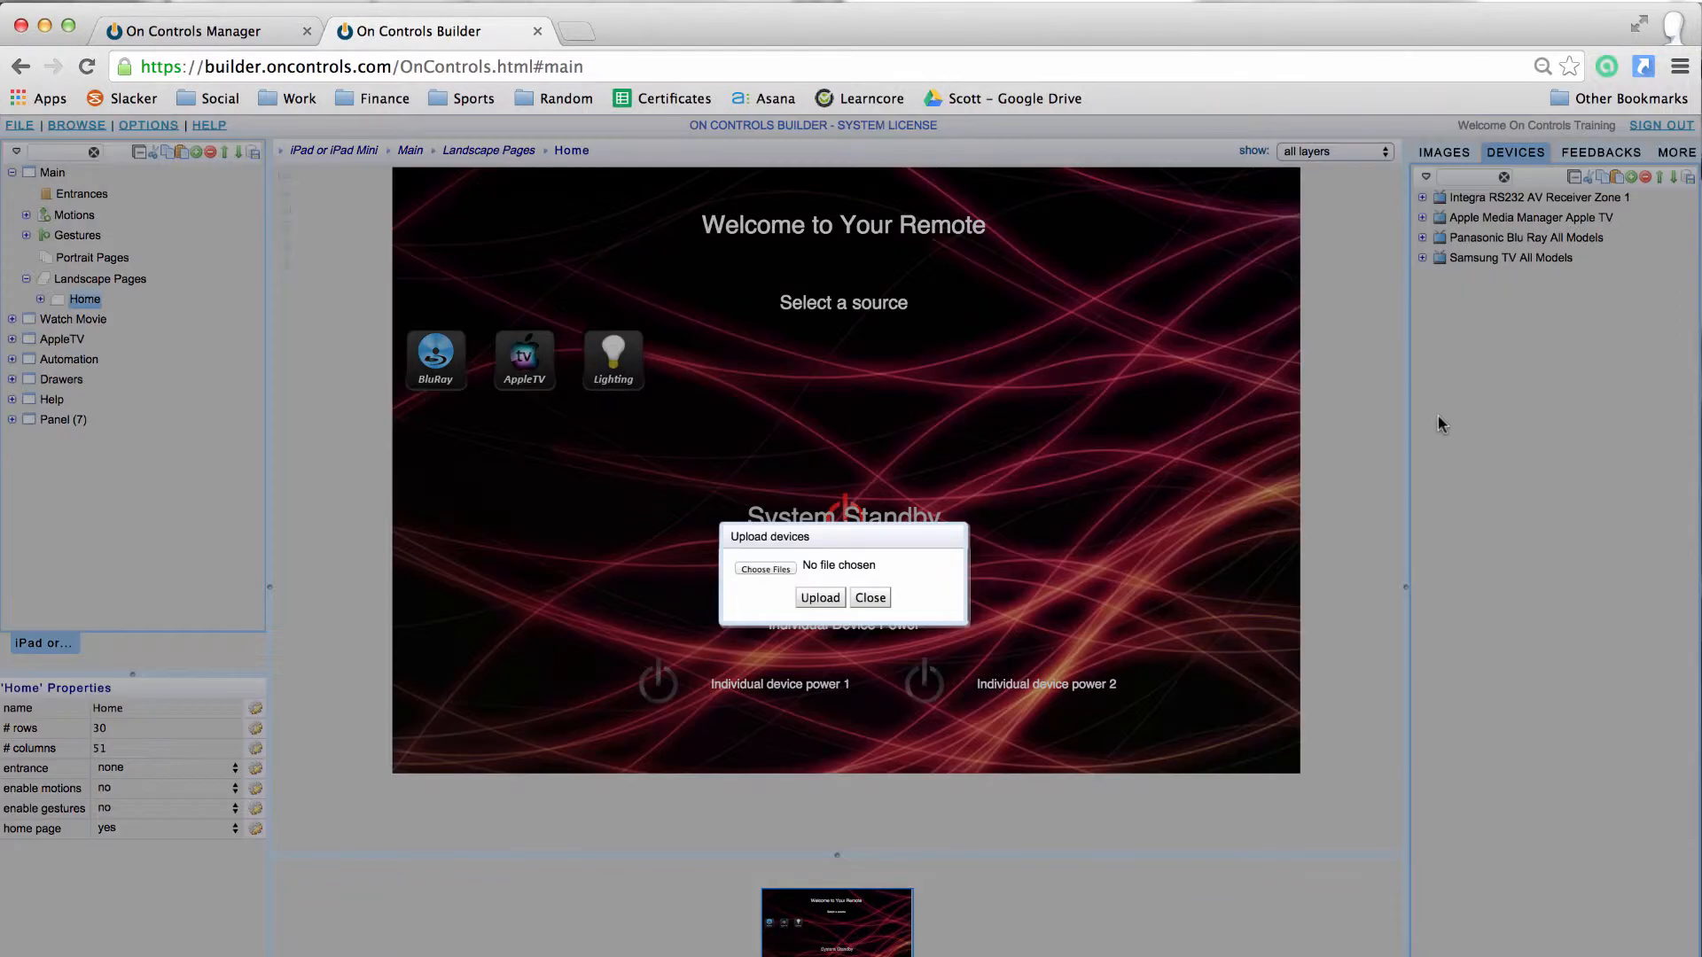
pyautogui.click(754, 569)
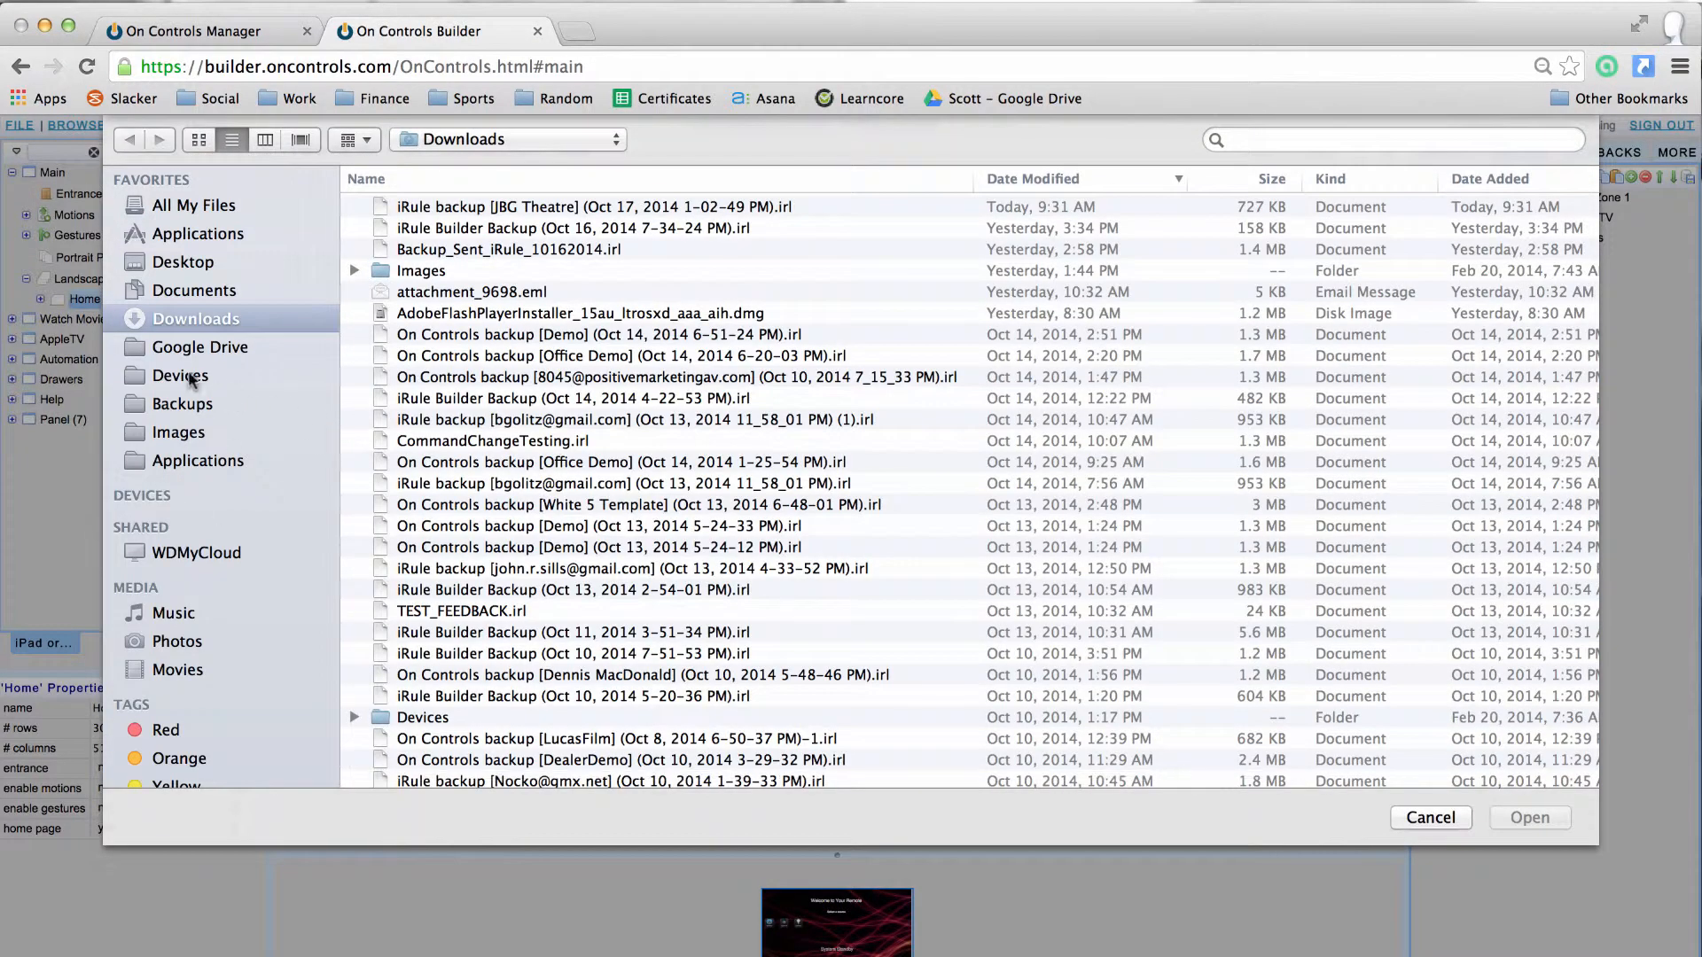
pyautogui.click(186, 375)
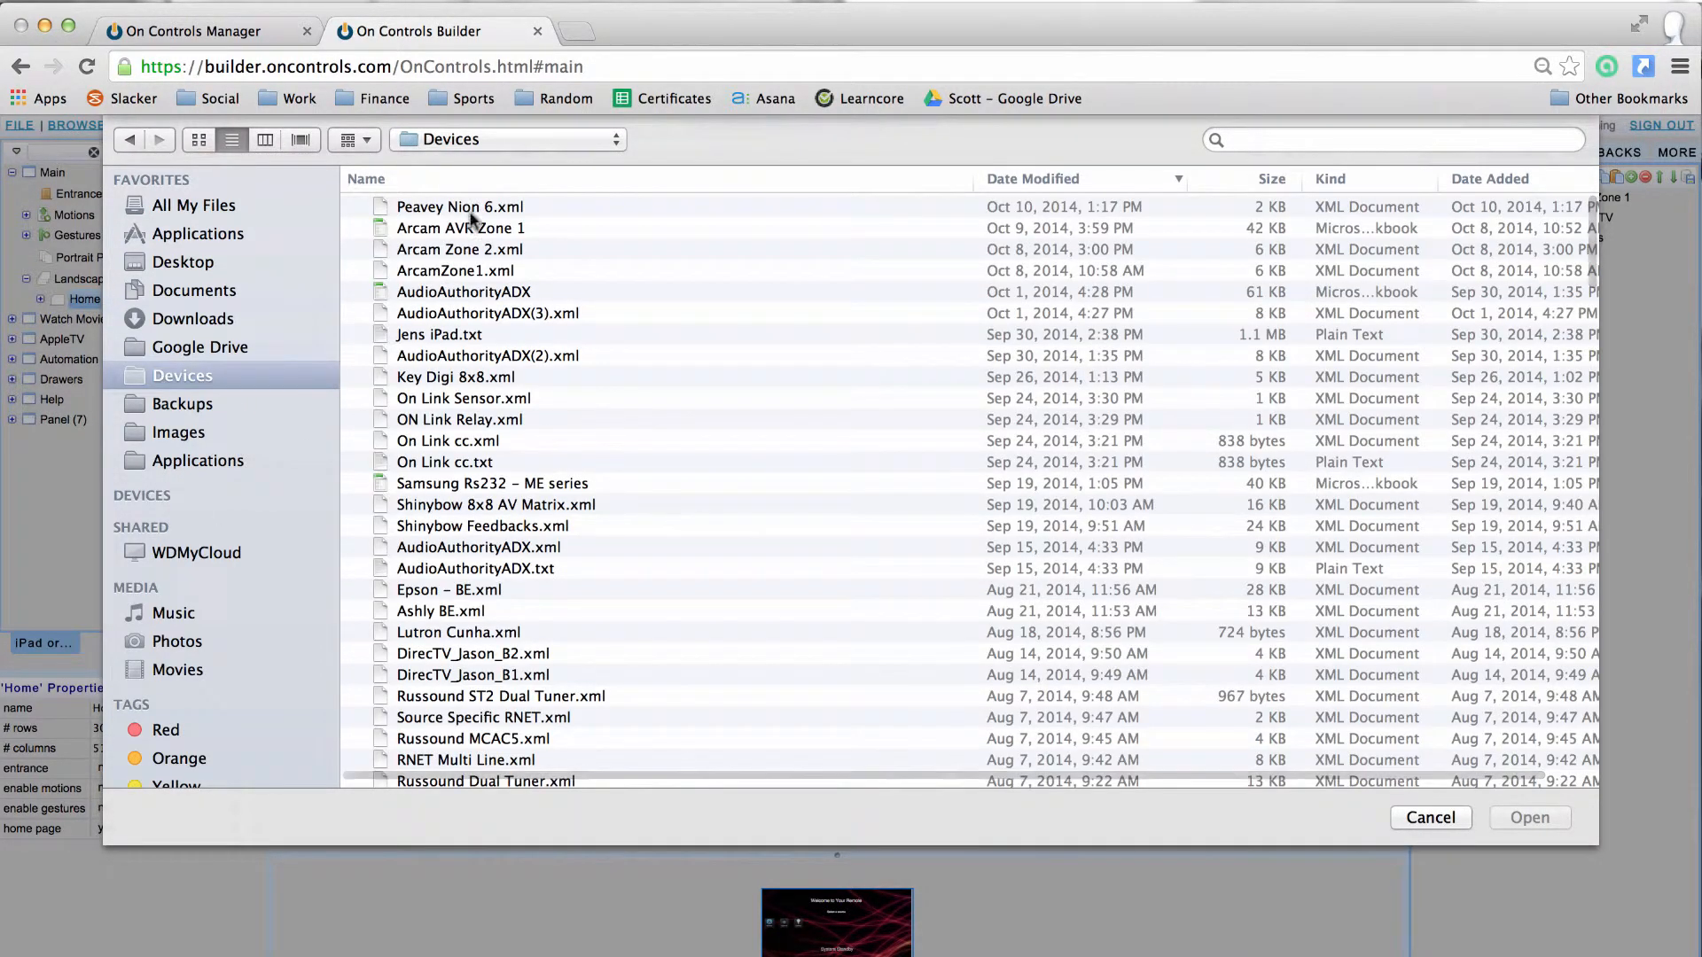
pyautogui.click(498, 252)
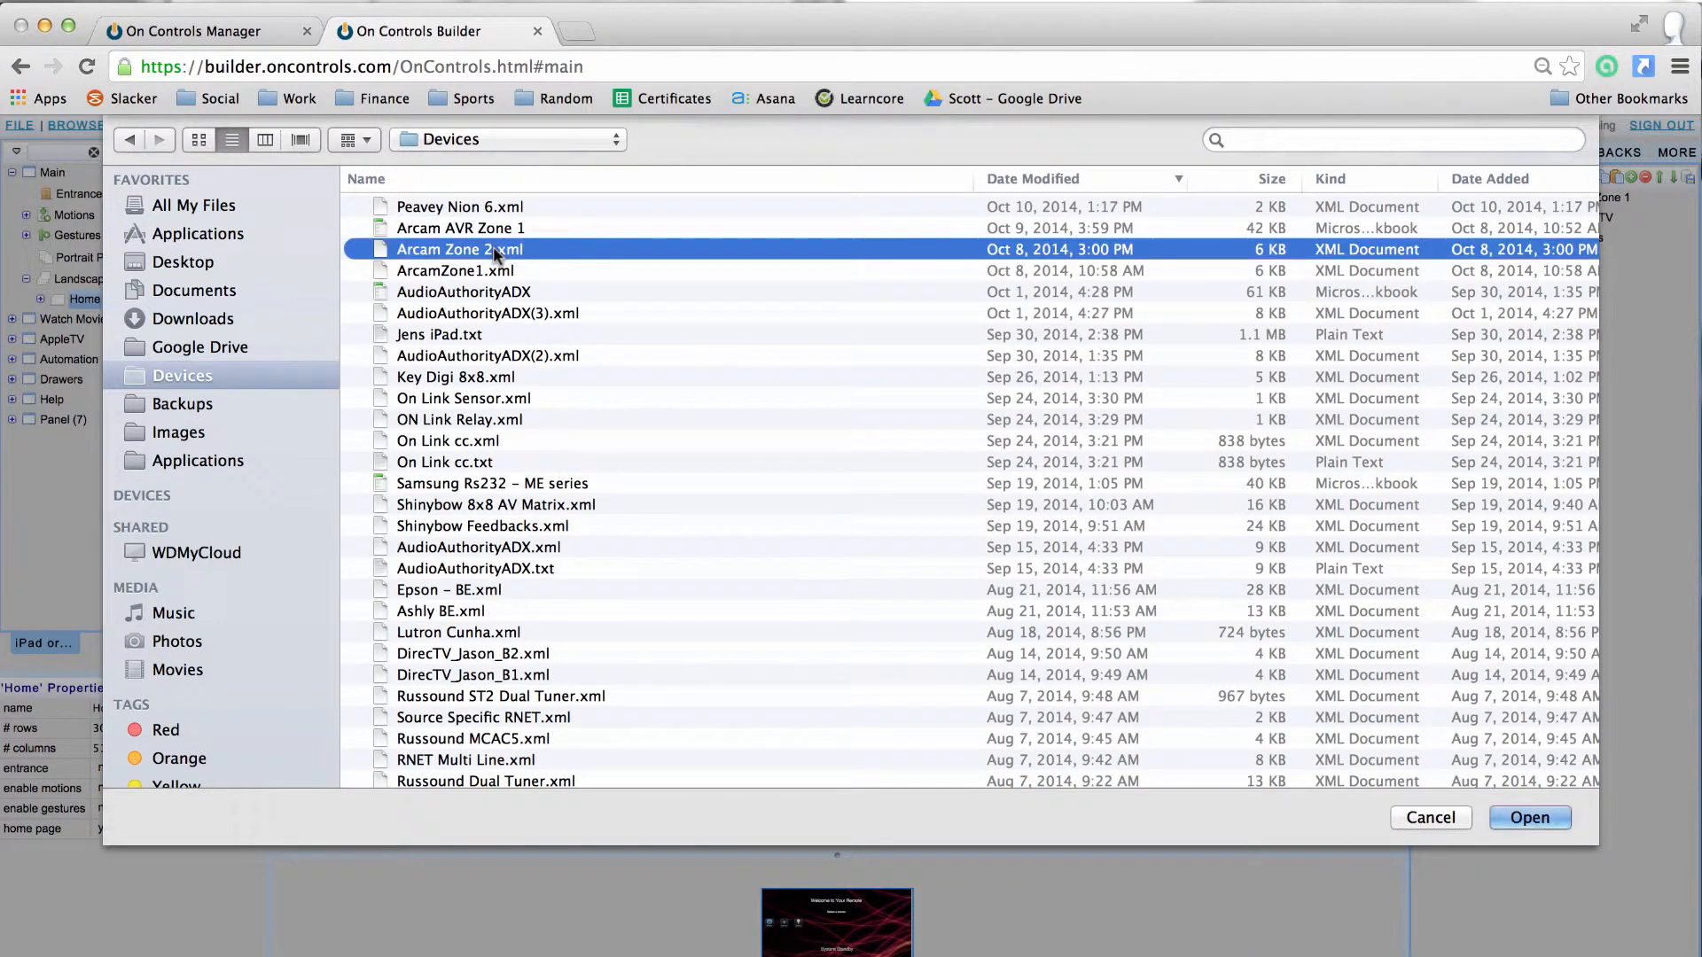
pyautogui.click(1504, 809)
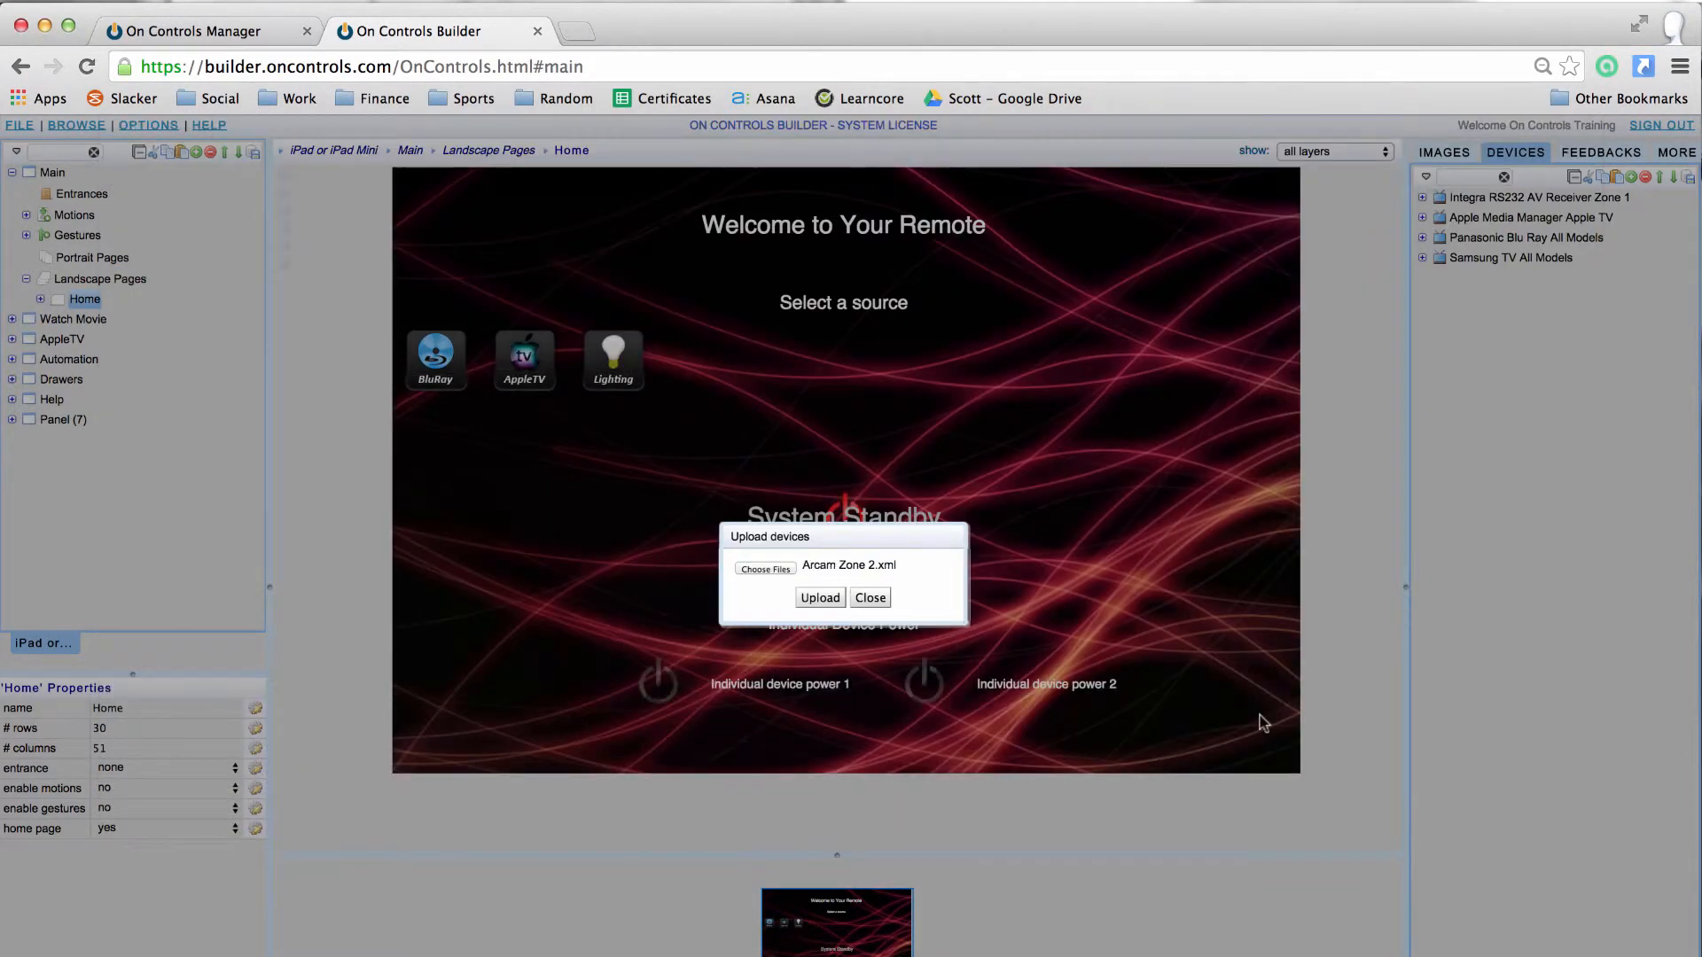
pyautogui.click(820, 597)
pyautogui.click(871, 598)
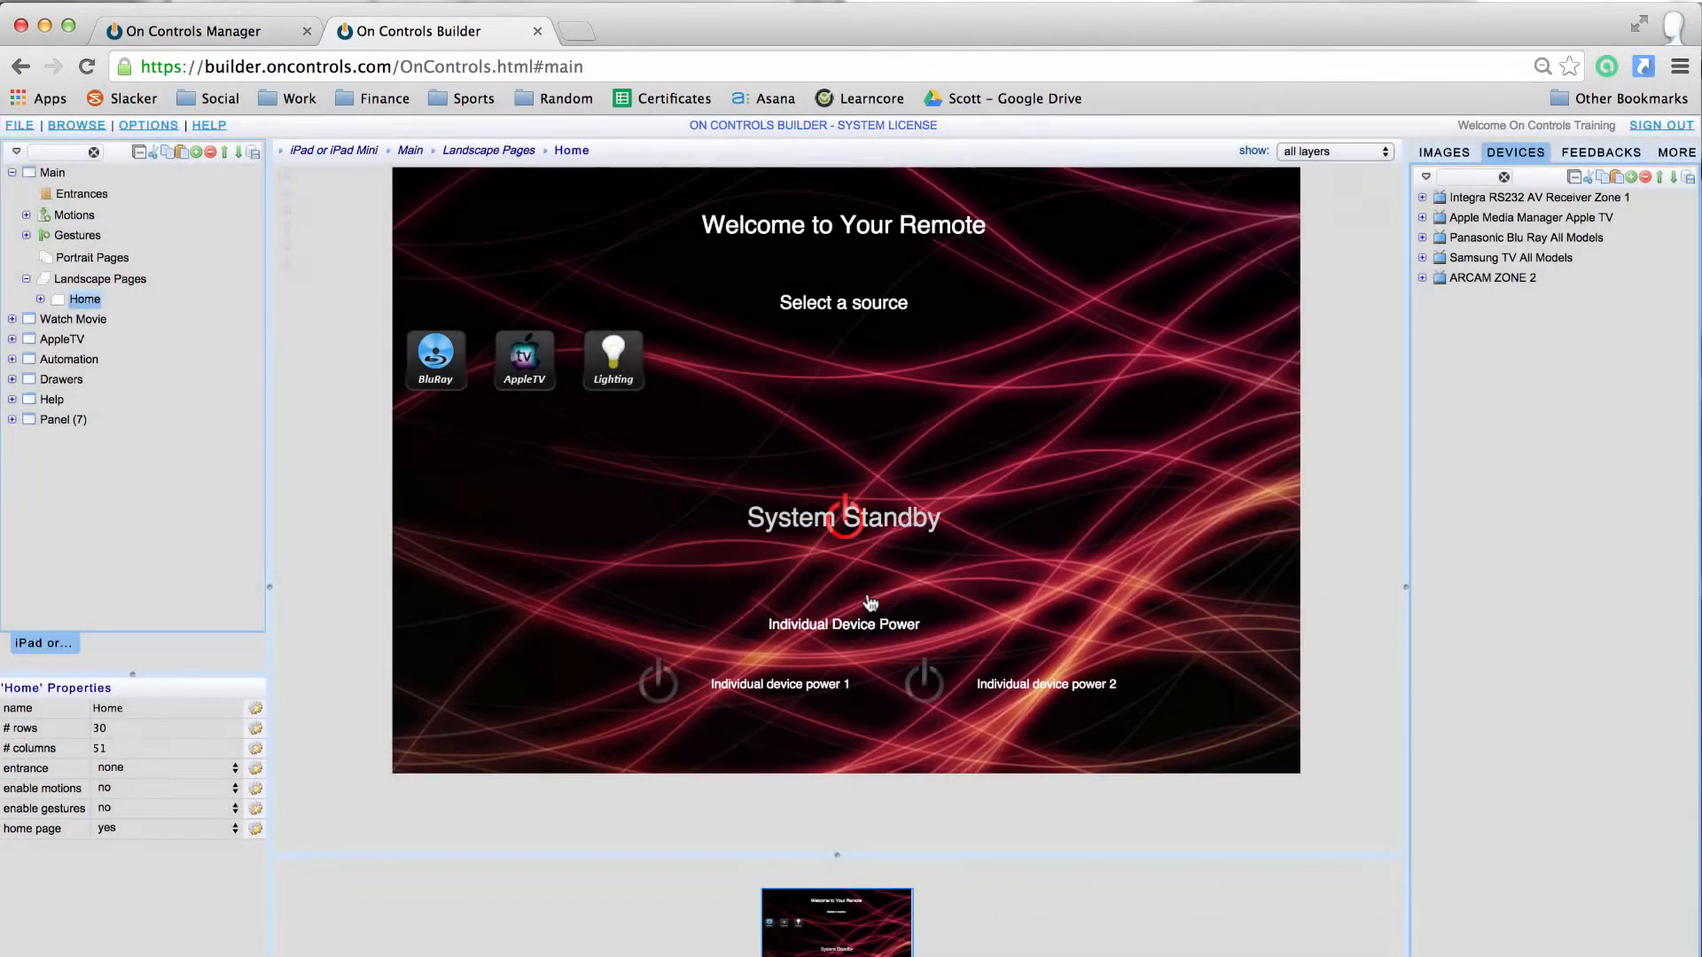
pyautogui.click(1450, 280)
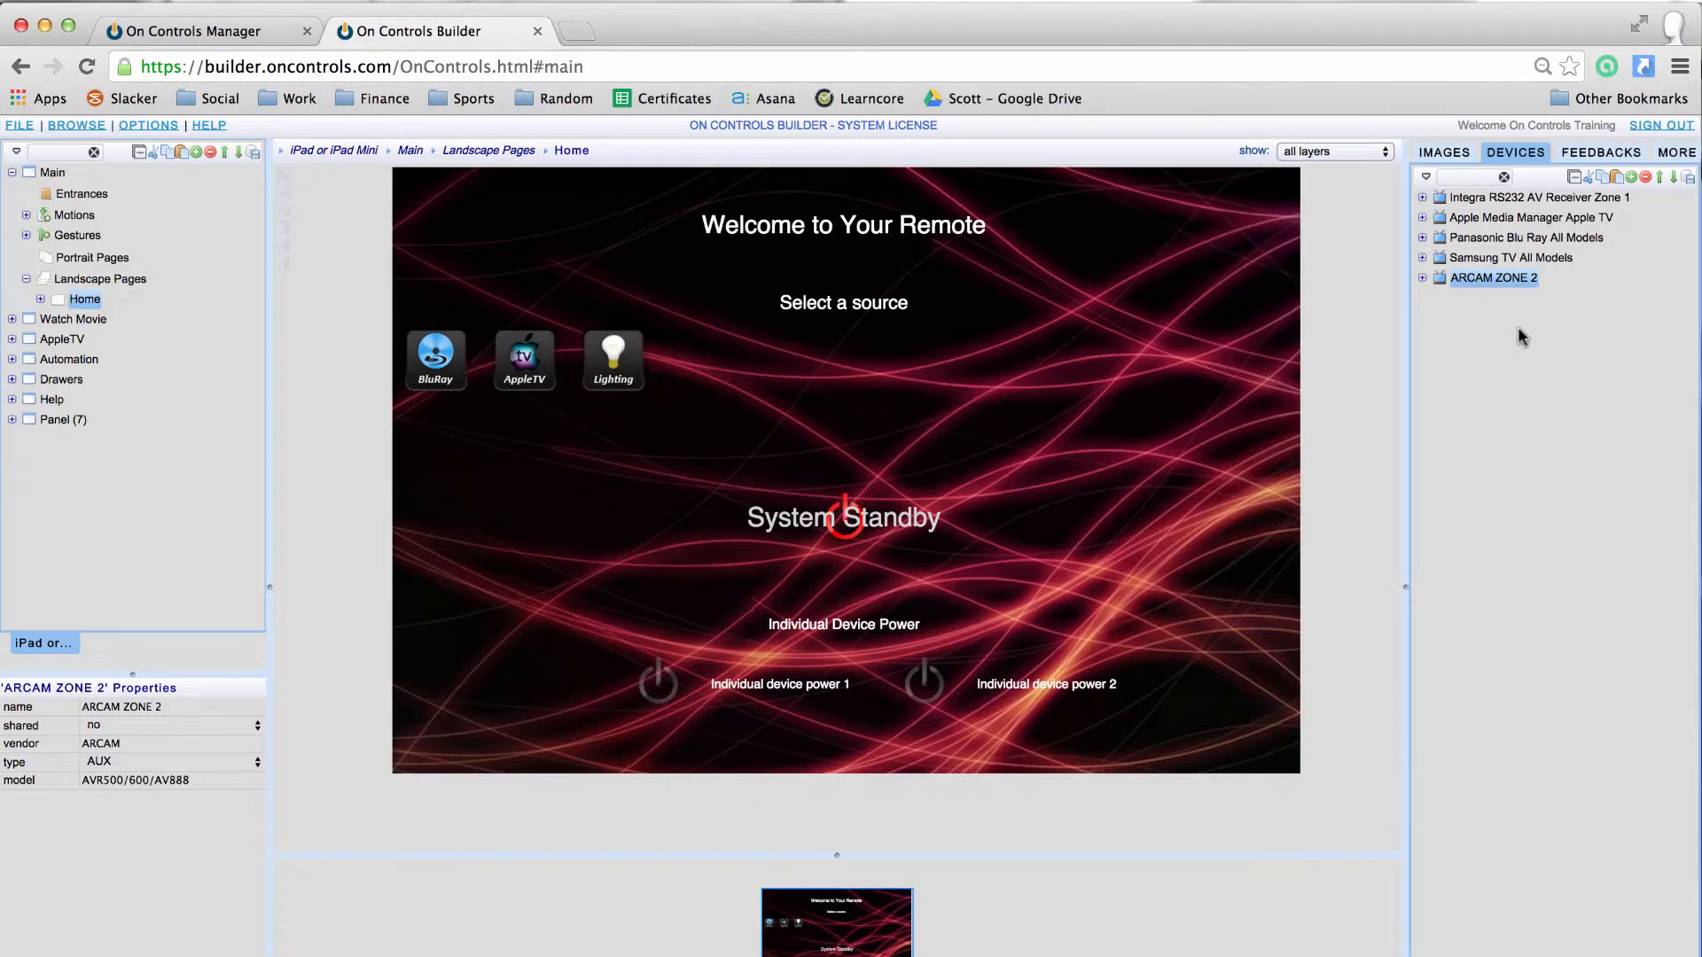
# Step: Review the network codes of the Integra RS232 AV Receiver Zone 1, including the LISTENING MODE GAME properties, and collapse the device tree
pyautogui.click(1422, 197)
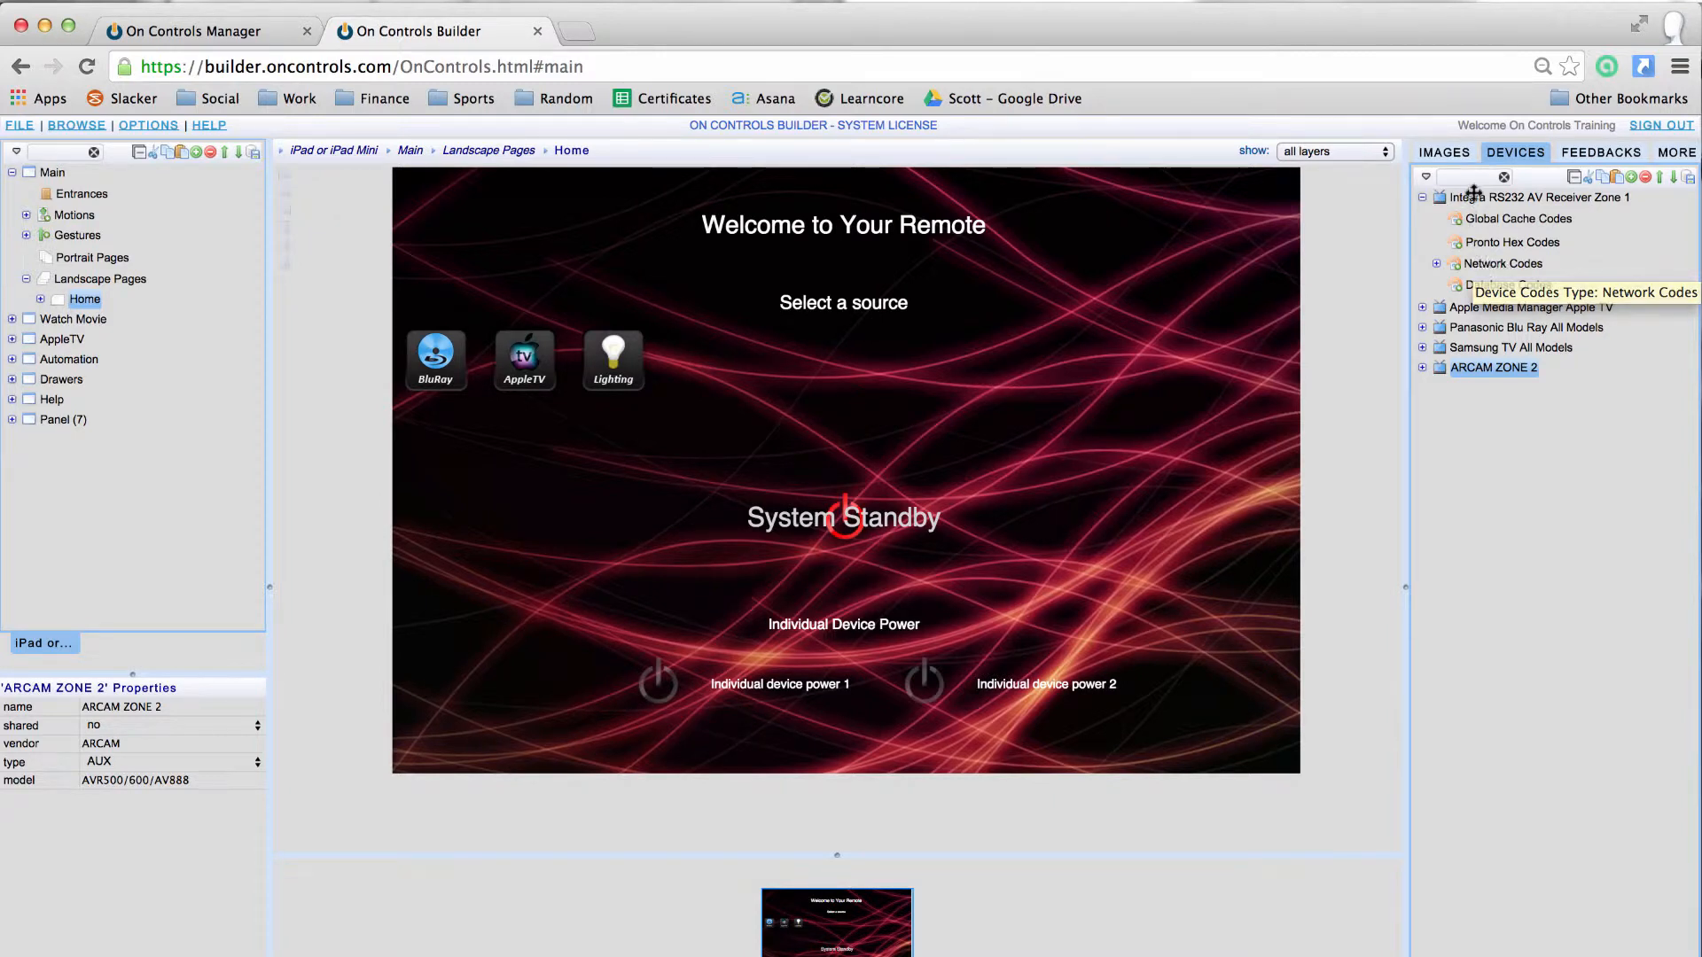
pyautogui.click(1436, 265)
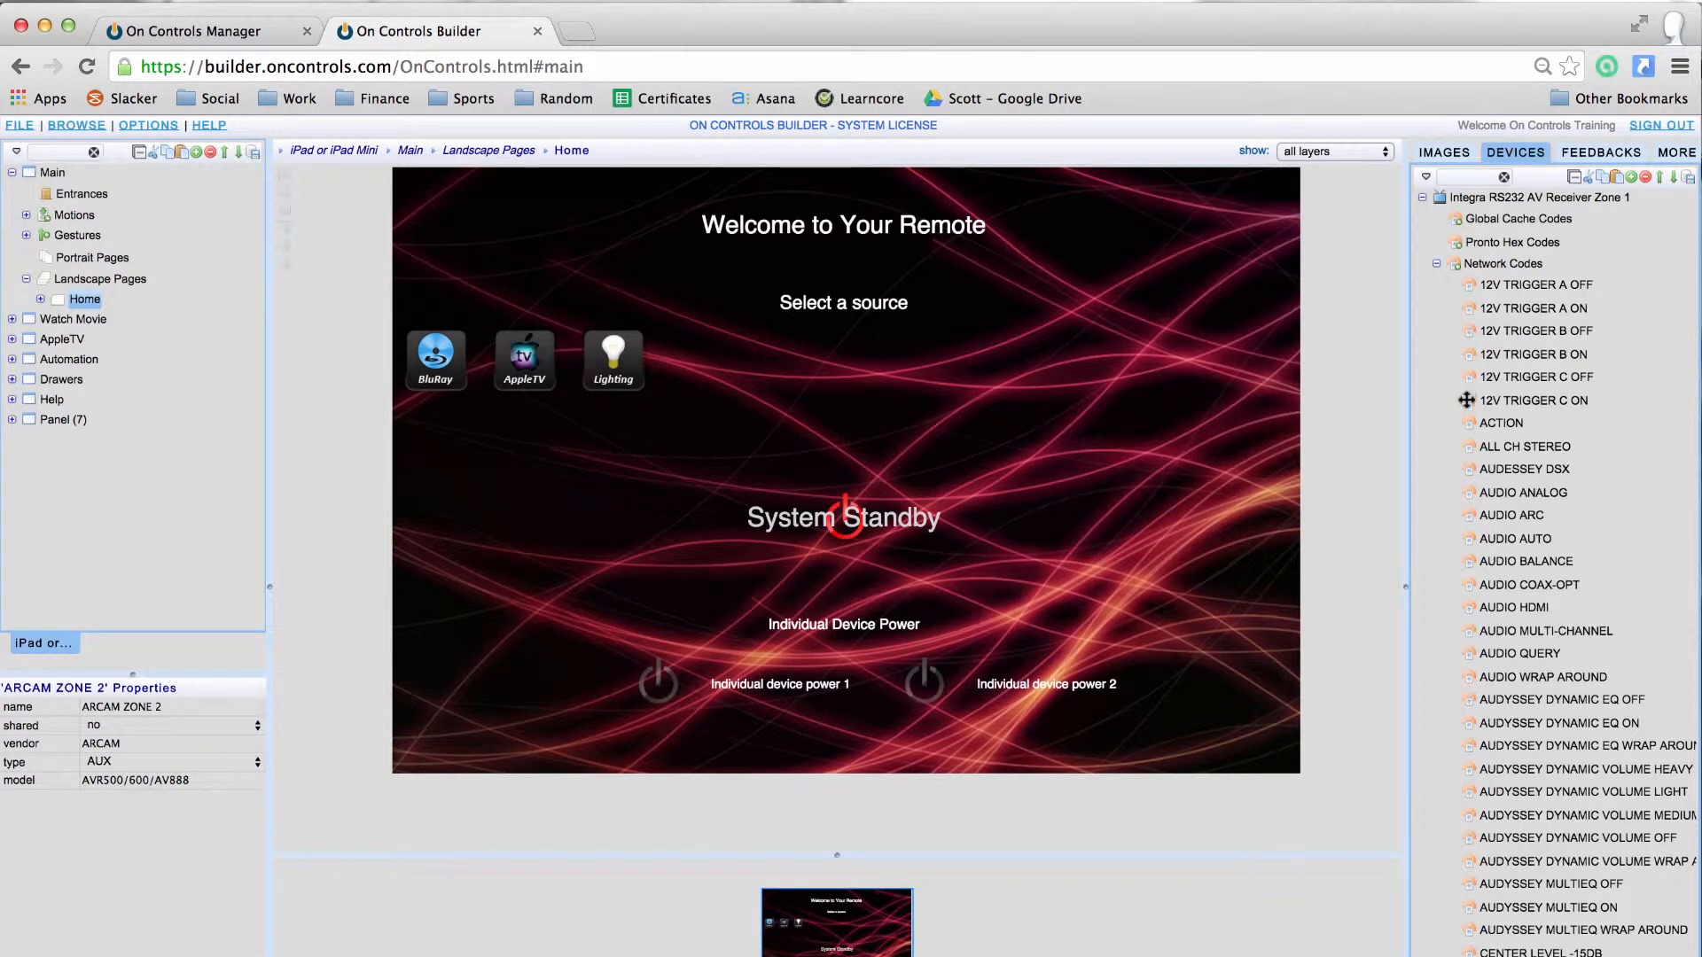
pyautogui.scroll(-3, 1465, 405)
pyautogui.scroll(-20, 1466, 405)
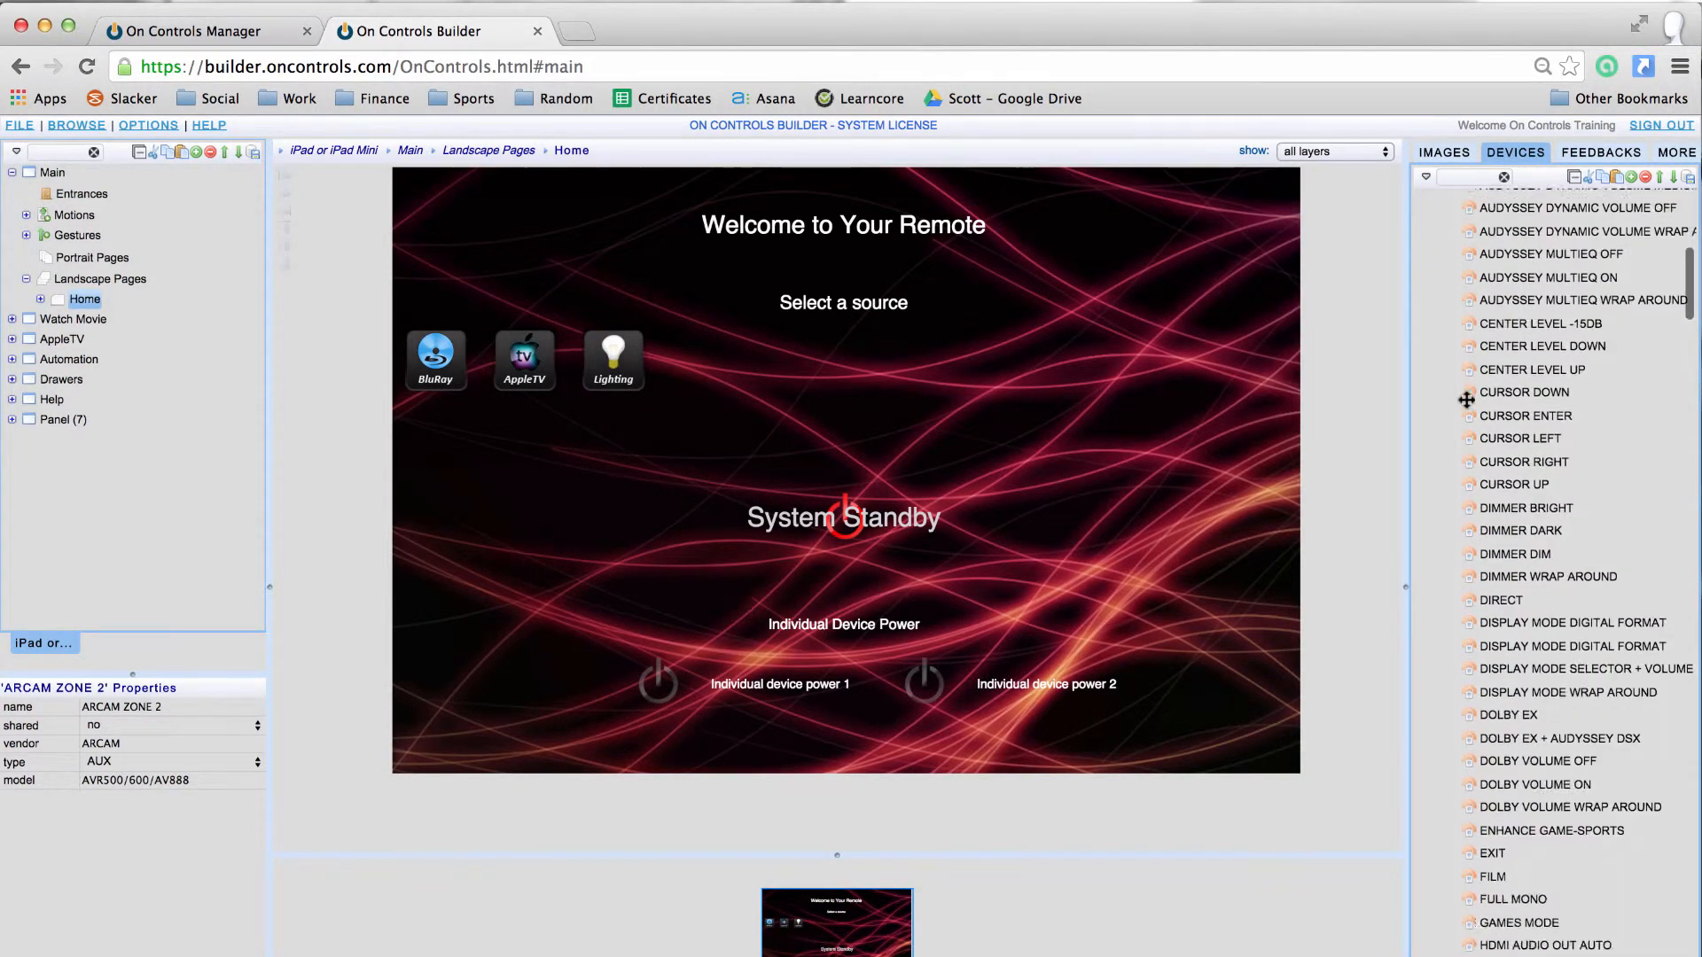
pyautogui.scroll(-20, 1466, 400)
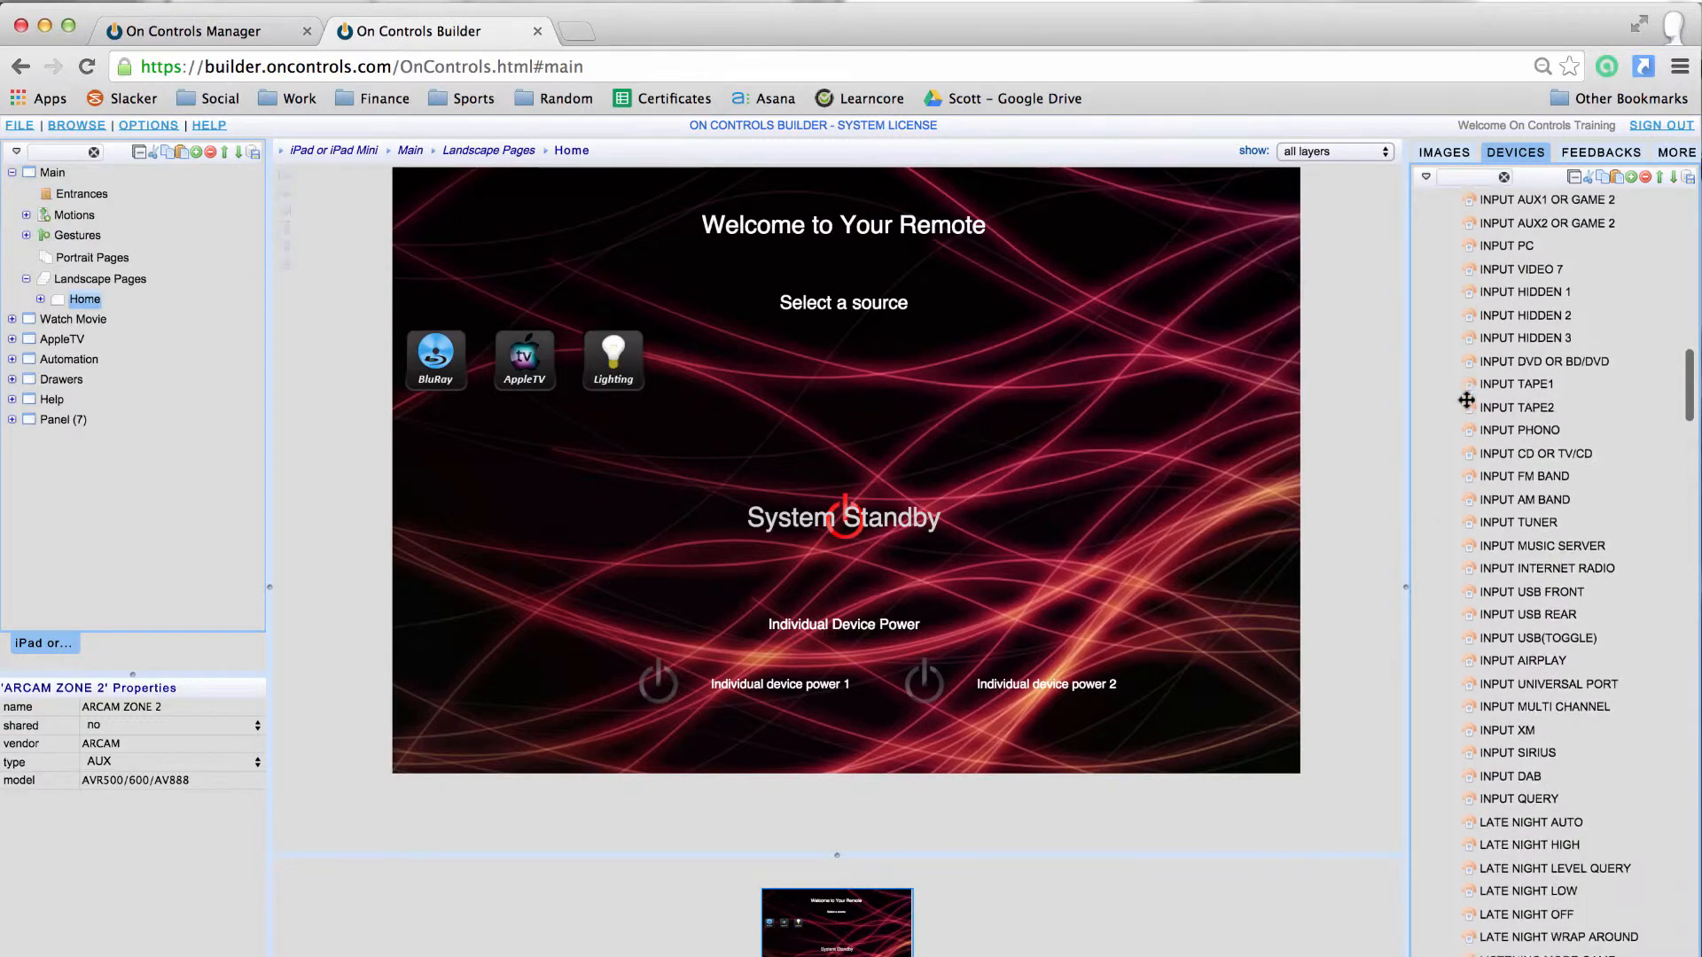
pyautogui.scroll(-1, 1466, 400)
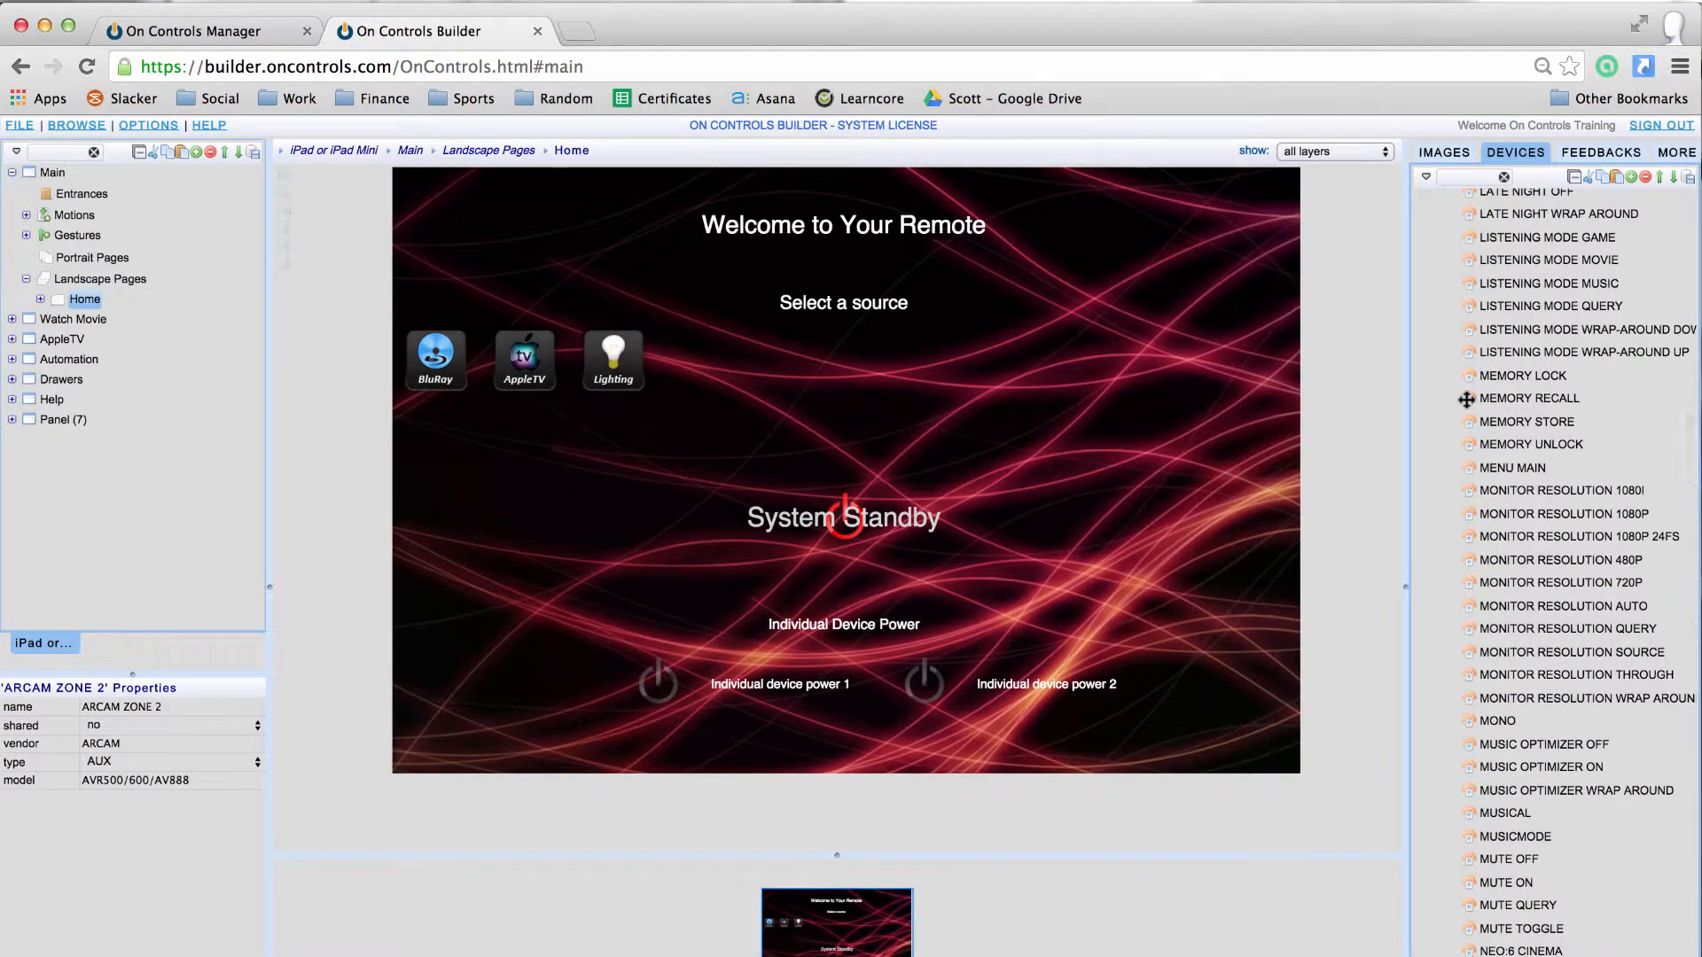
pyautogui.click(1527, 237)
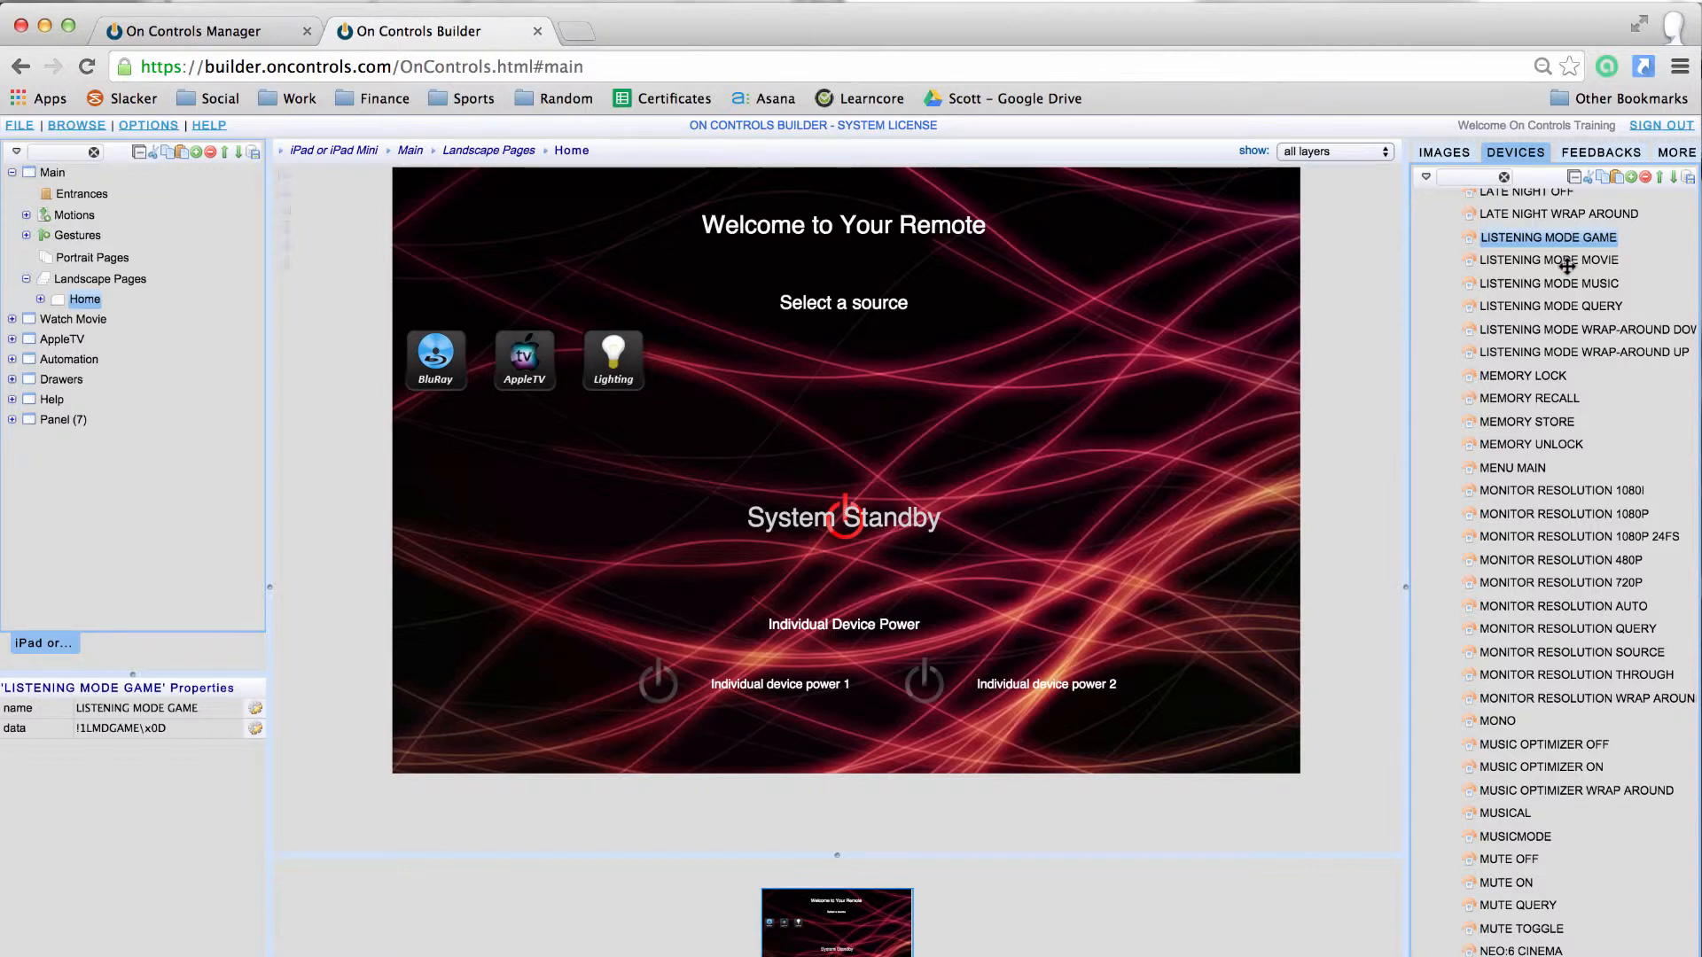
pyautogui.click(1575, 177)
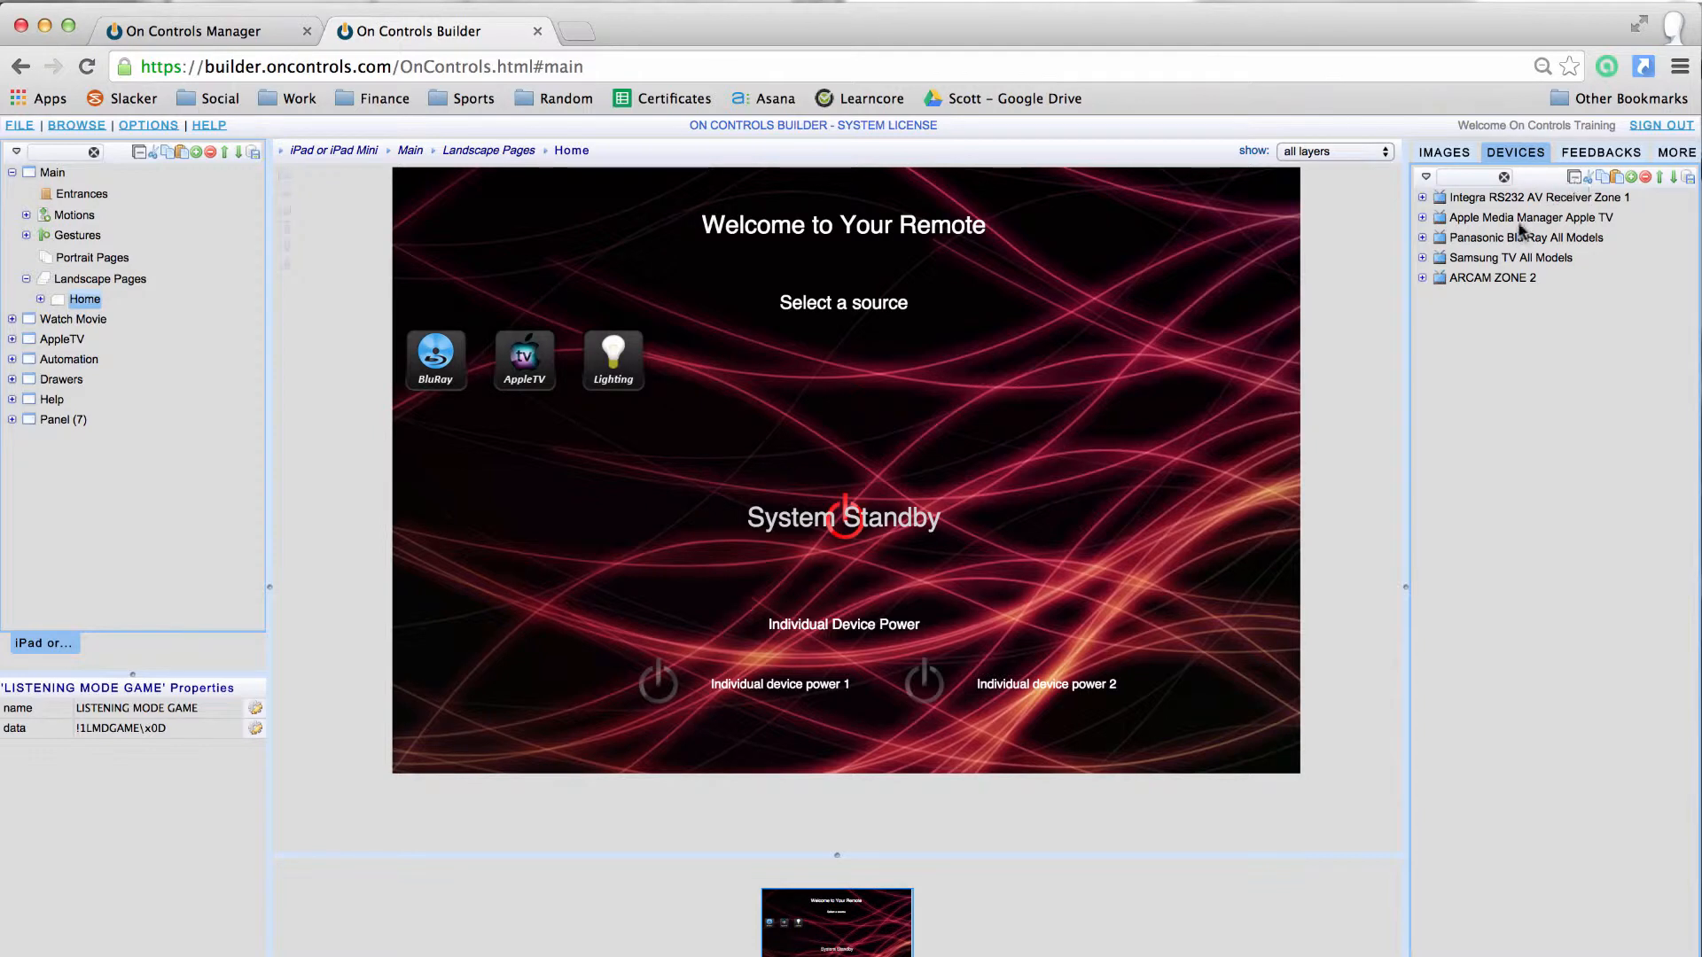
# Step: Review the database codes of Panasonic Blu Ray All Models, including the DIGIT 0 properties, and collapse the device tree
pyautogui.click(1421, 238)
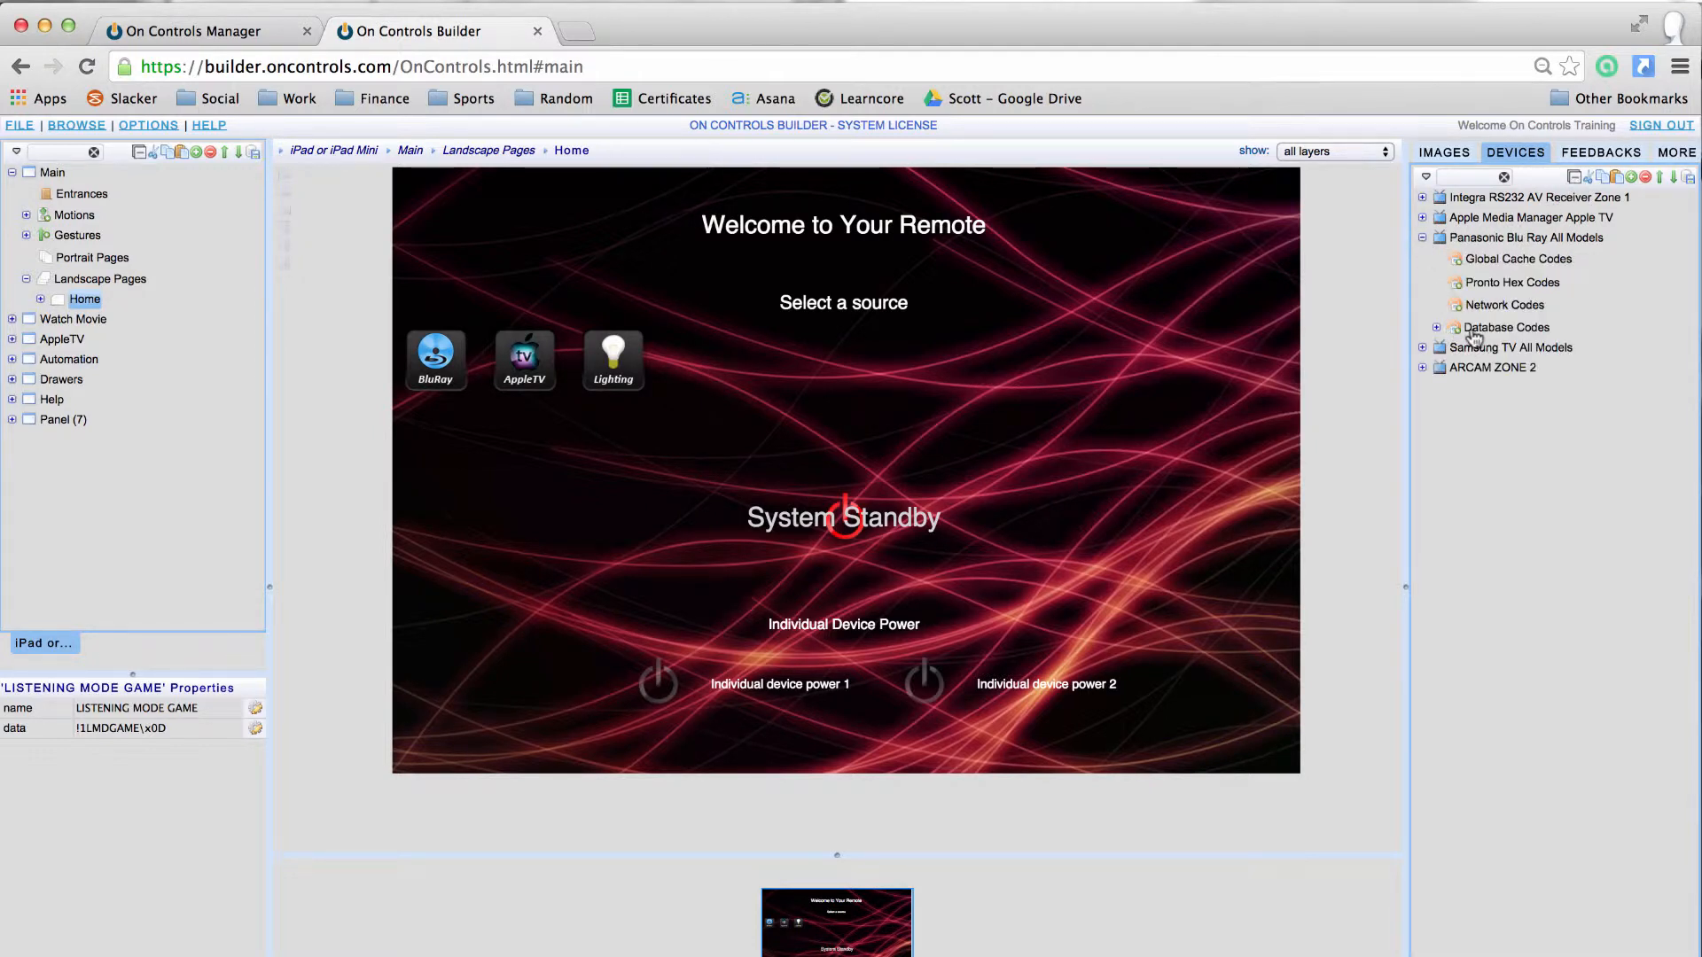
pyautogui.click(1436, 327)
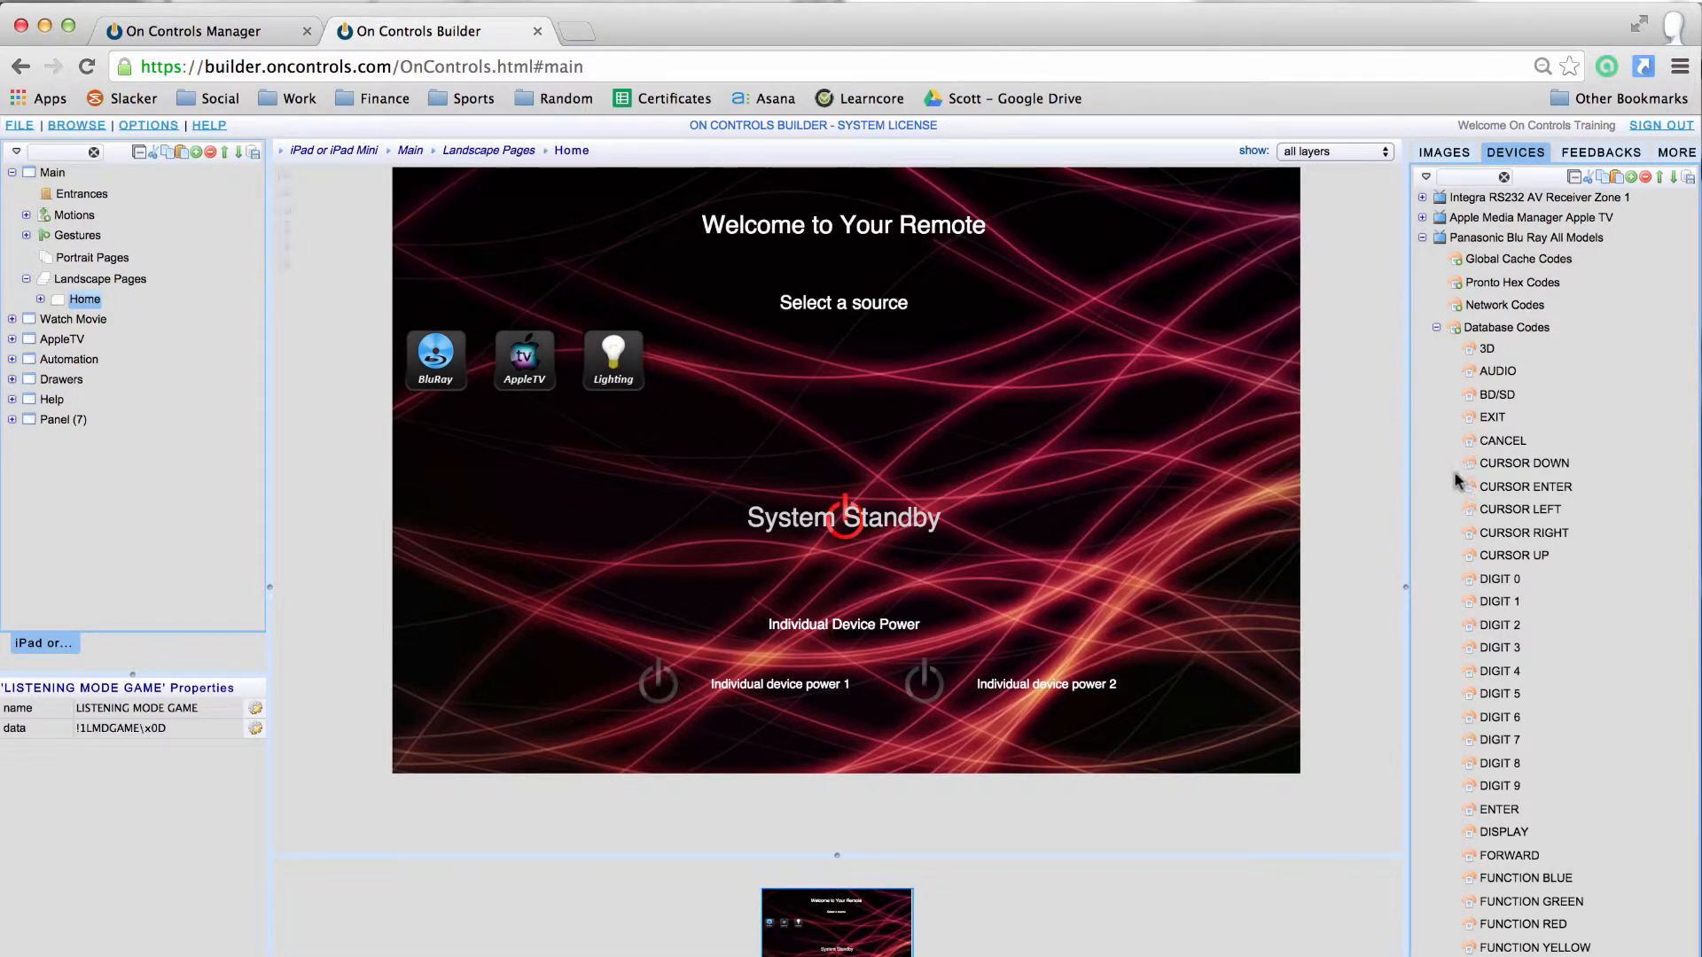
pyautogui.scroll(-5, 1458, 483)
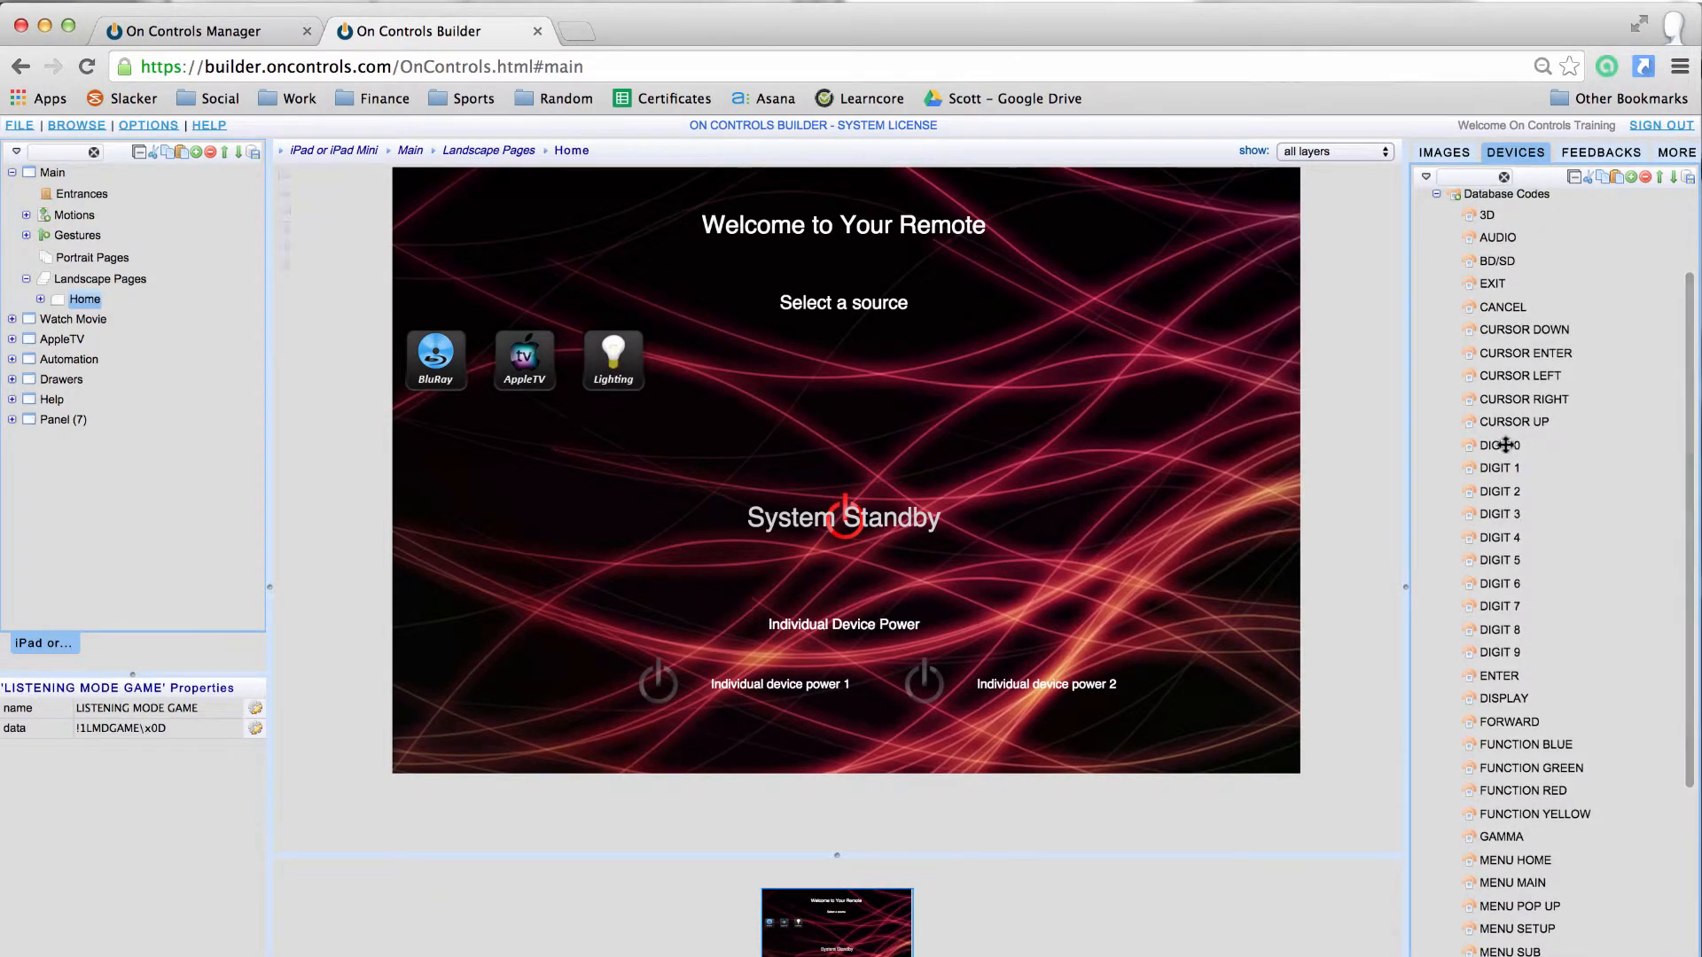
pyautogui.click(1505, 445)
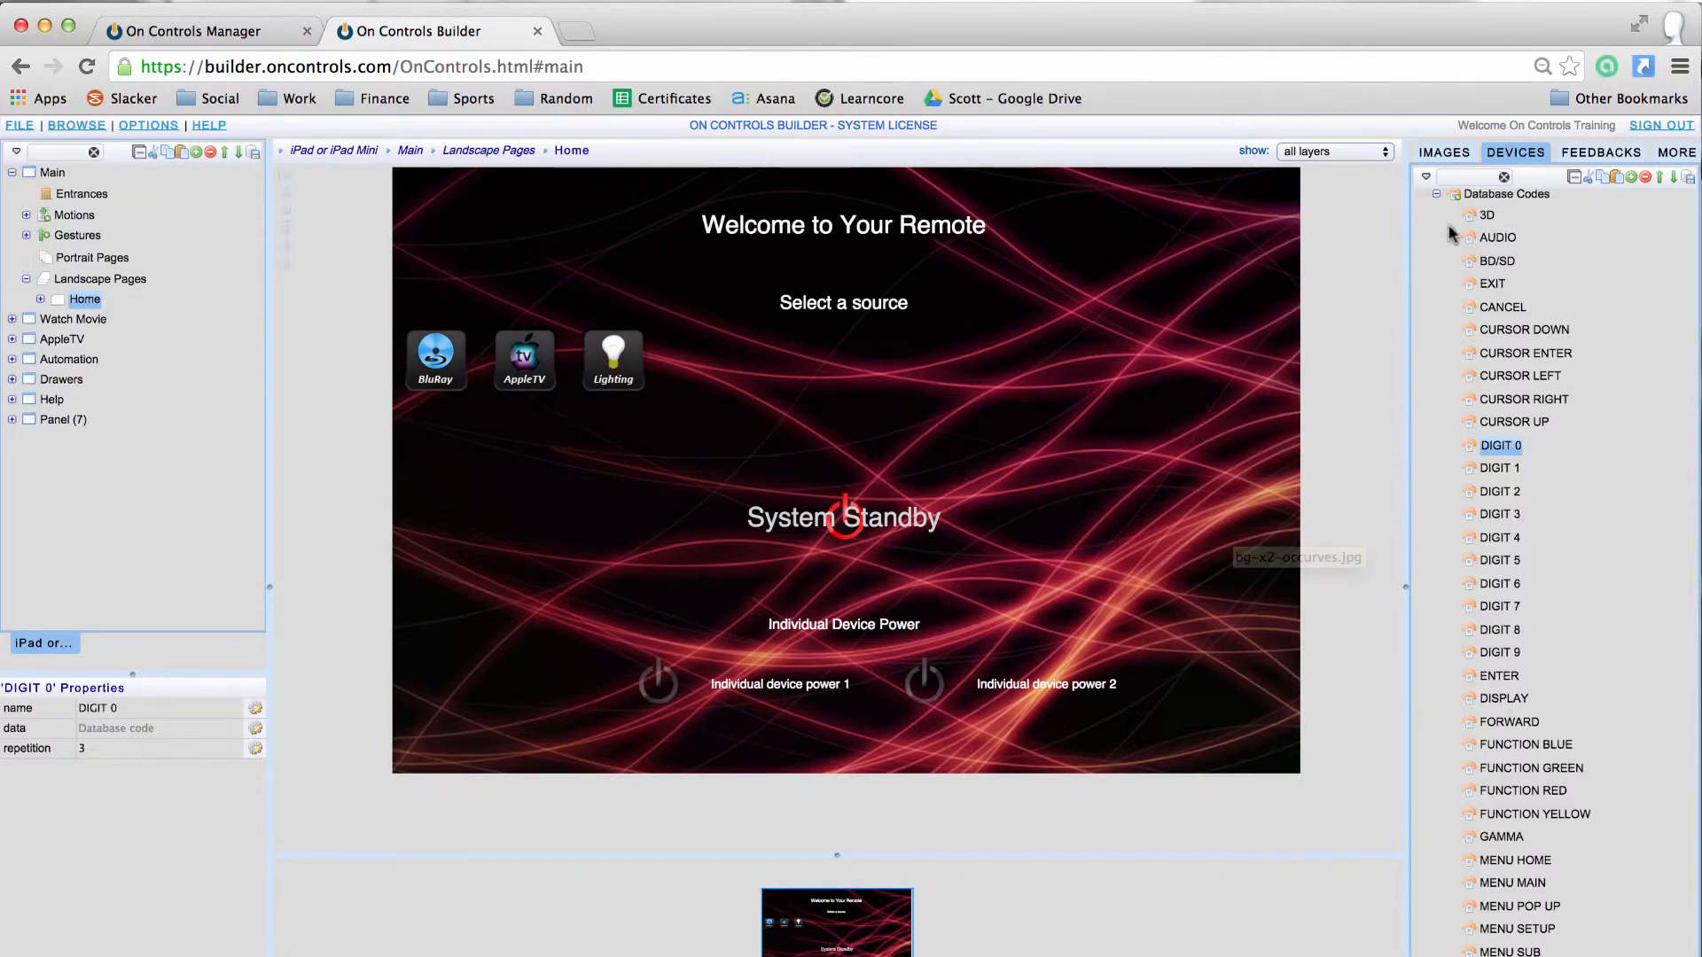
pyautogui.click(1571, 178)
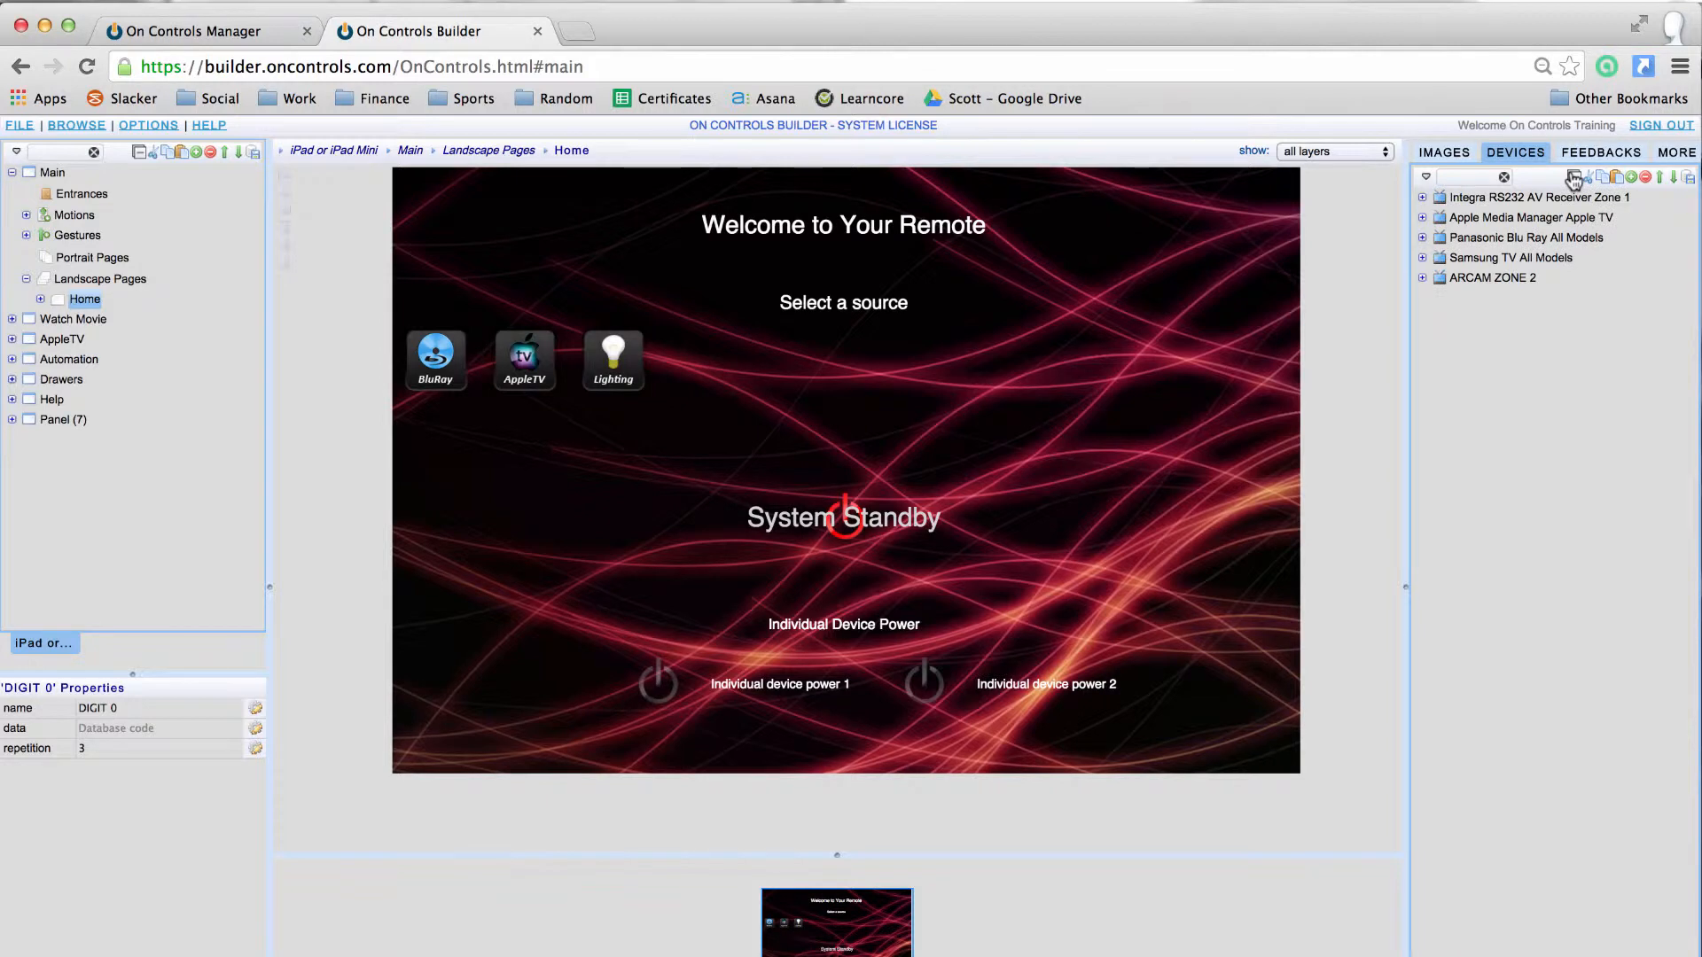
# Step: Create a new device feedback and check what can be added under its Textual entry, without adding anything
pyautogui.click(1584, 156)
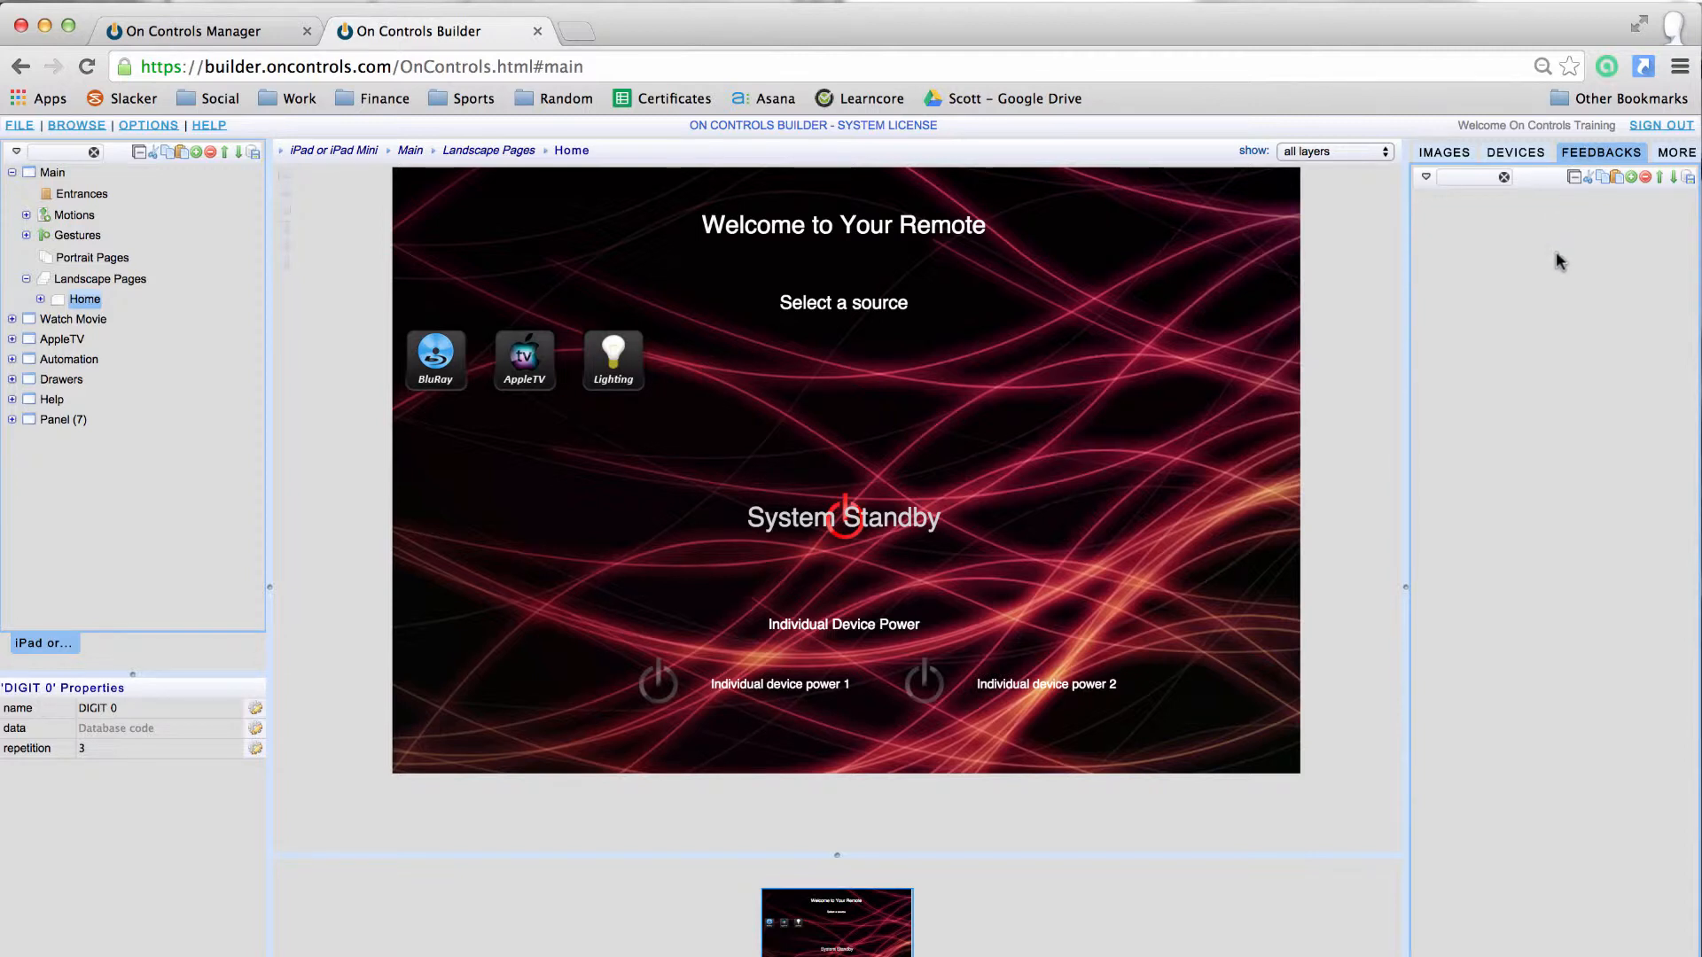
pyautogui.click(1632, 179)
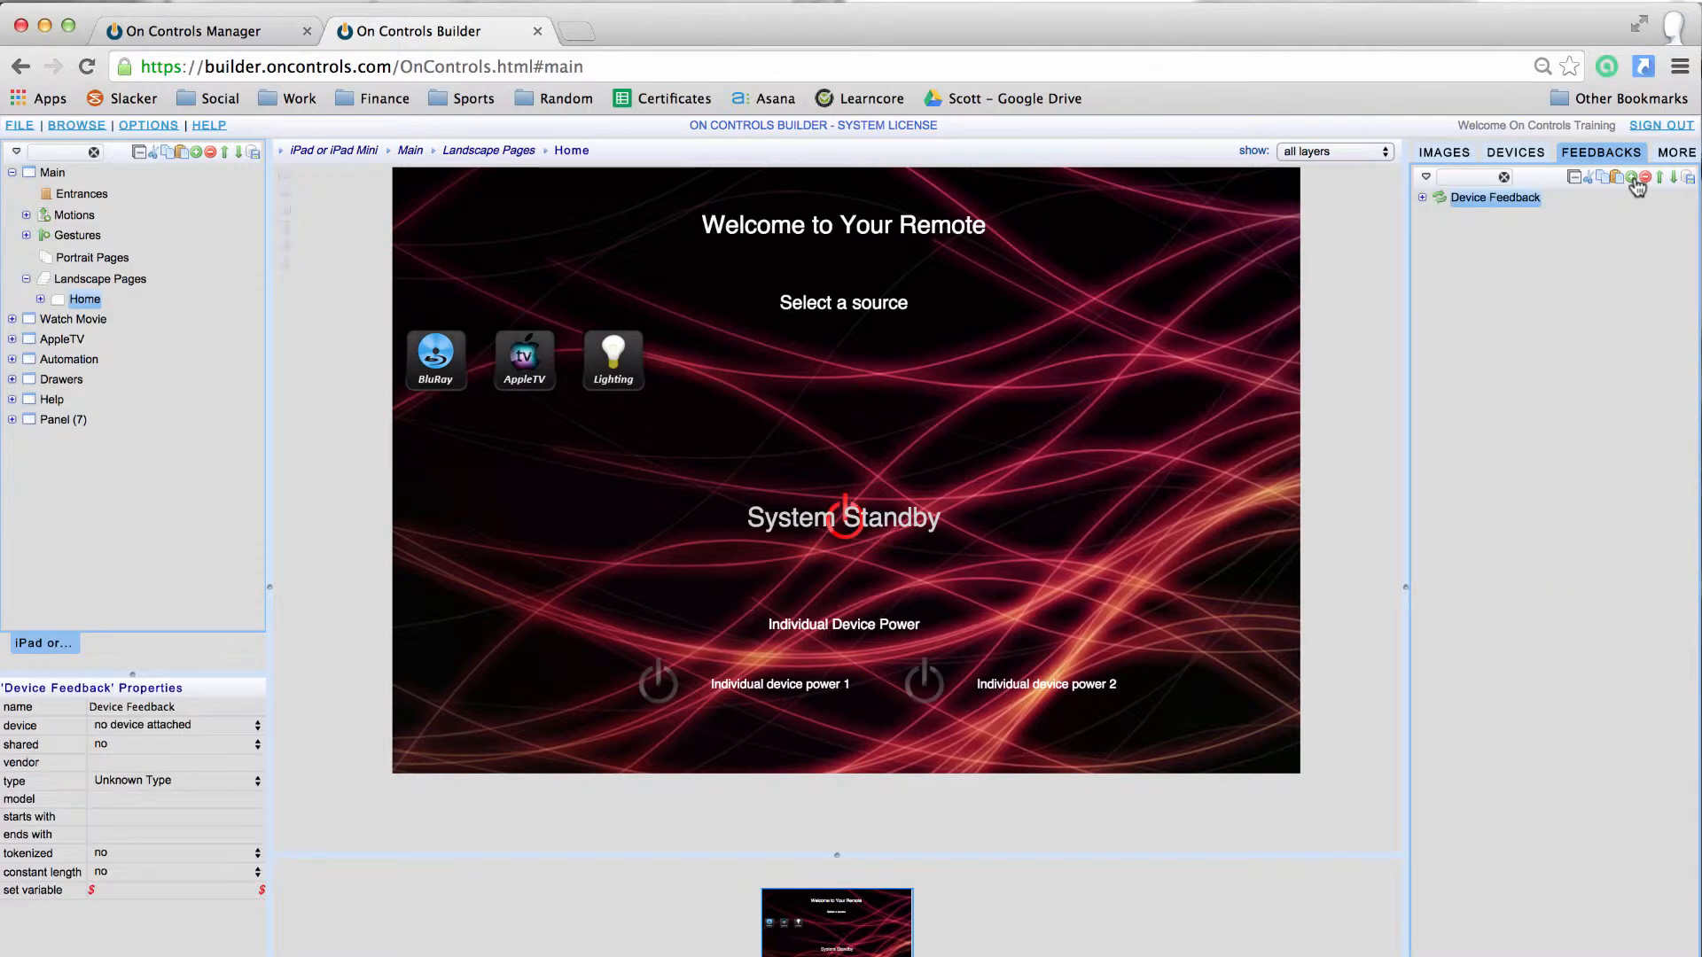
pyautogui.click(1421, 198)
pyautogui.rightClick(1473, 244)
pyautogui.moveTo(1496, 257)
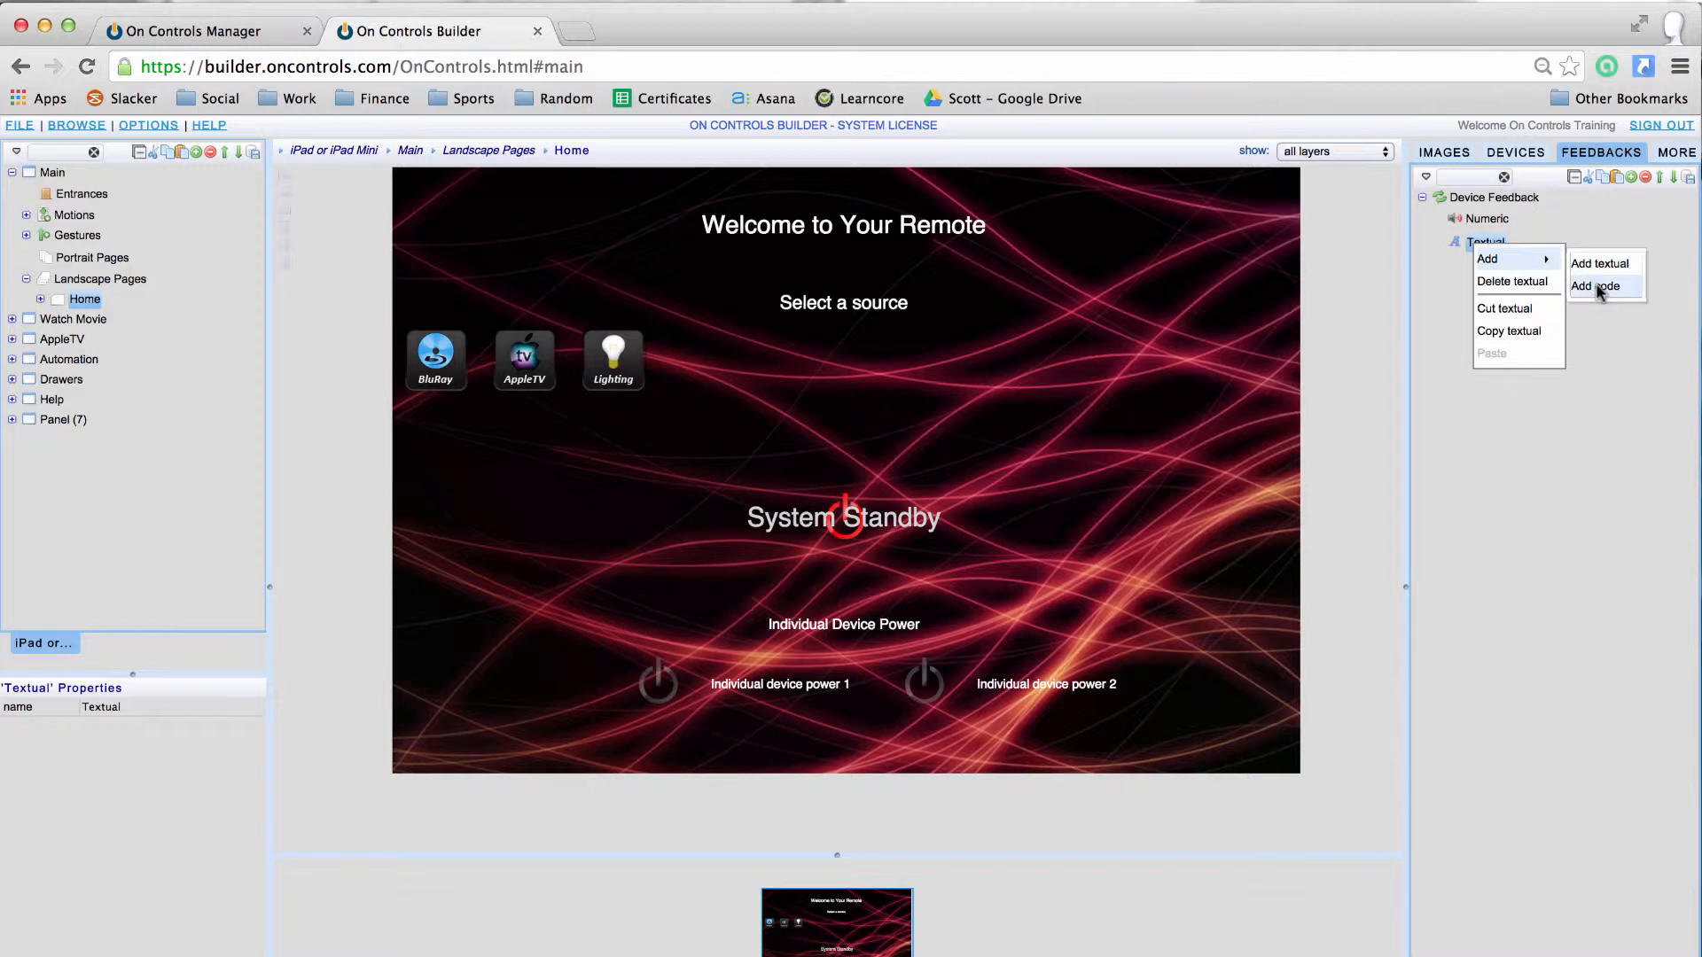
pyautogui.click(1583, 449)
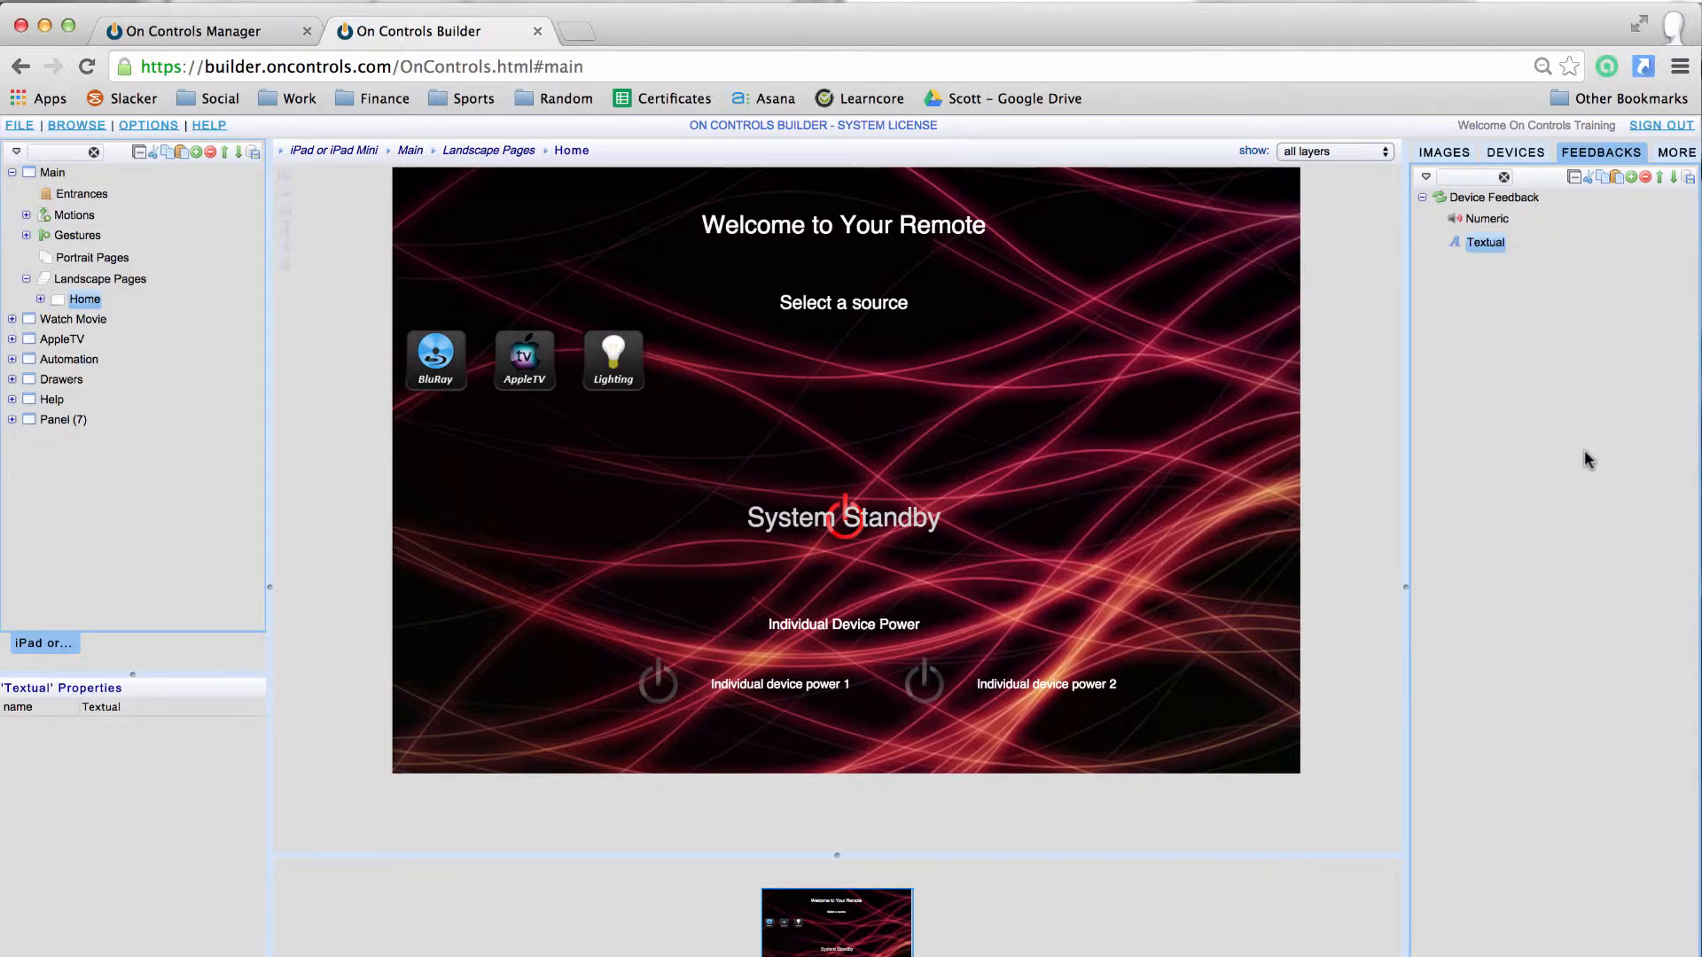
pyautogui.click(1423, 198)
# Step: Search the feedback library for vendor "integra" and import the Integra Preamp Main Zone - RS232 feedback
pyautogui.click(1426, 176)
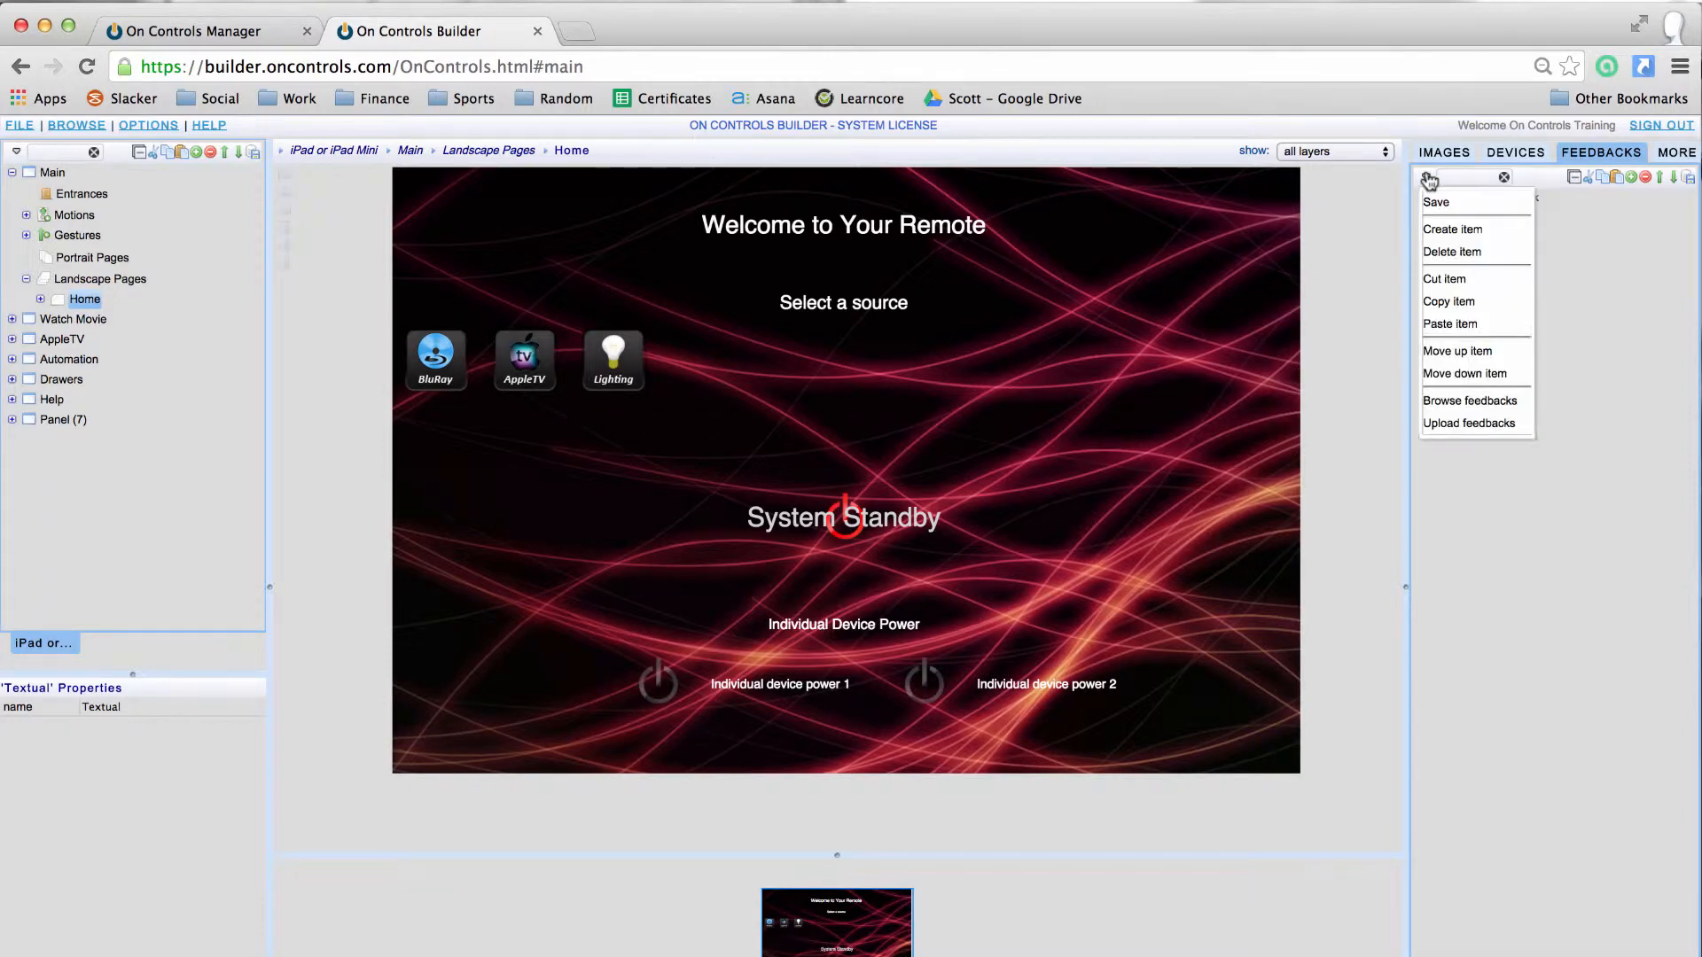
pyautogui.click(1453, 400)
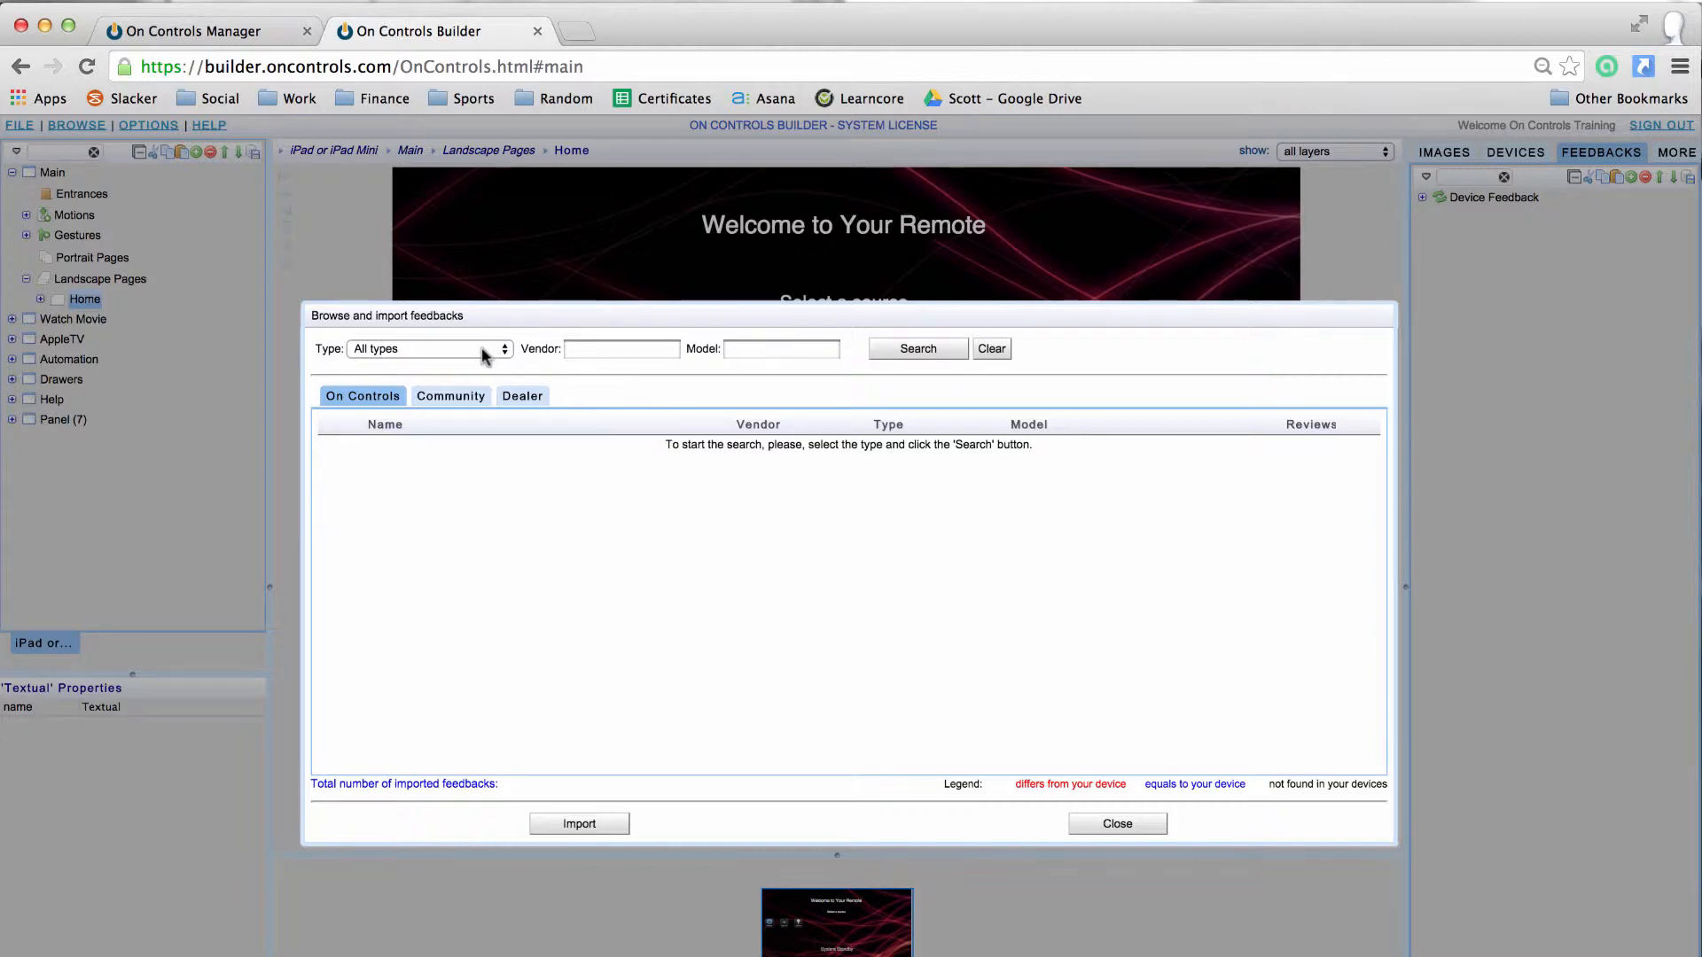
pyautogui.click(603, 350)
pyautogui.write('integra')
pyautogui.click(903, 351)
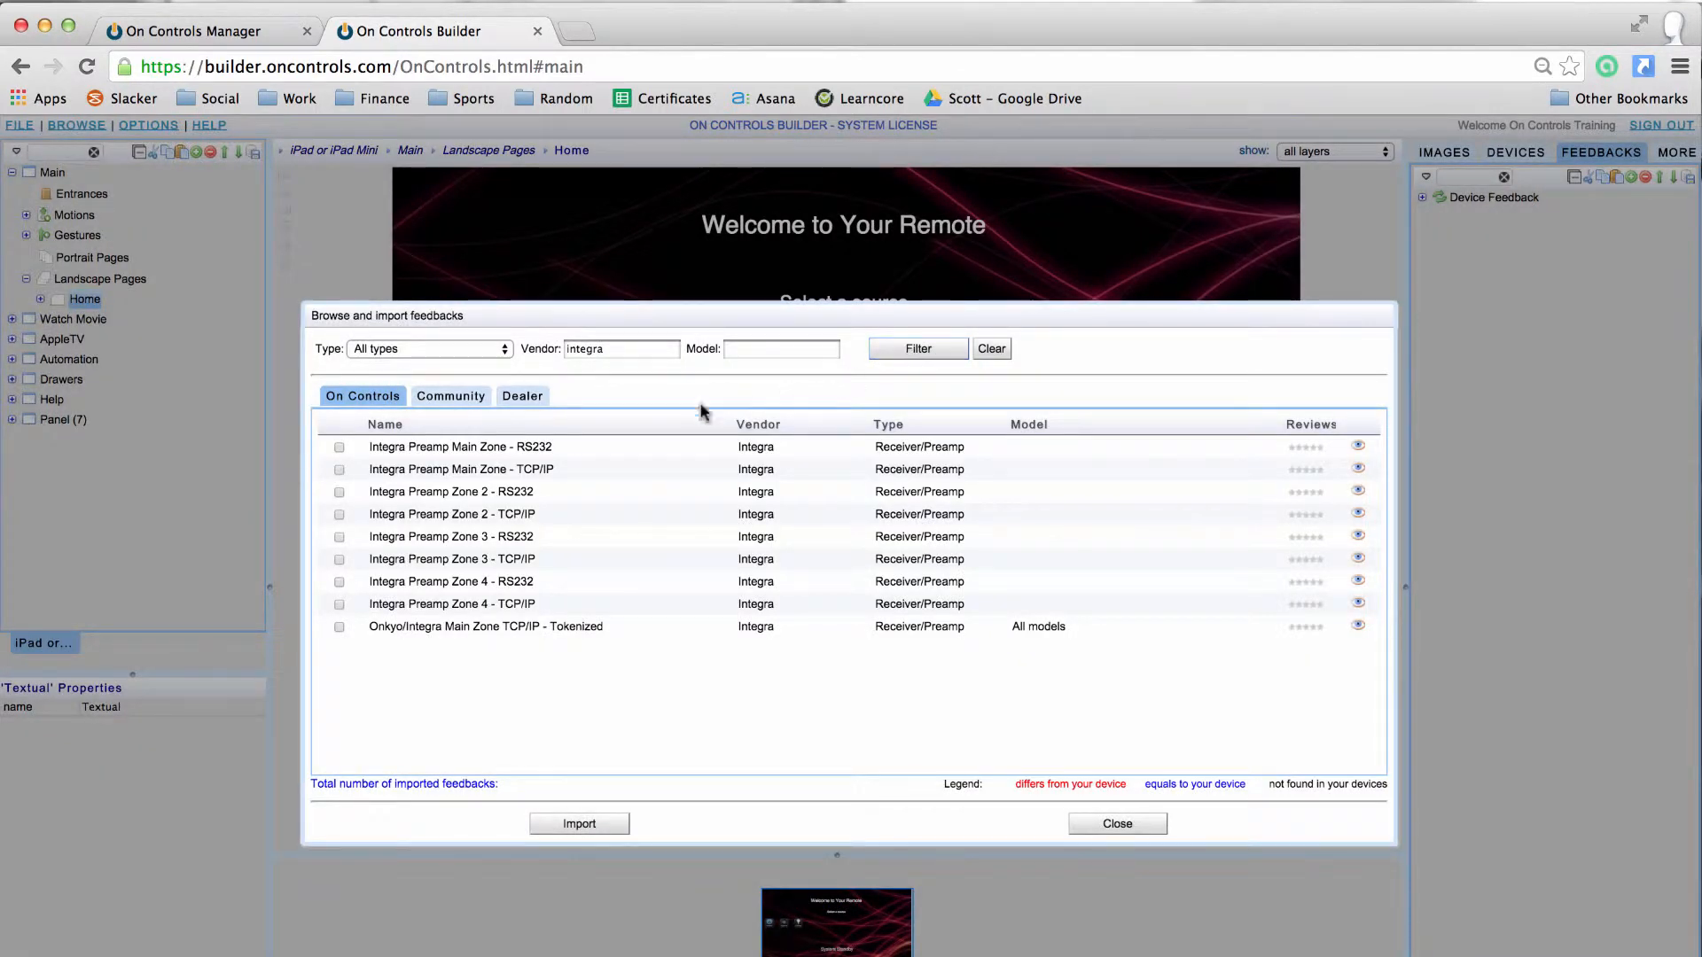
pyautogui.click(339, 447)
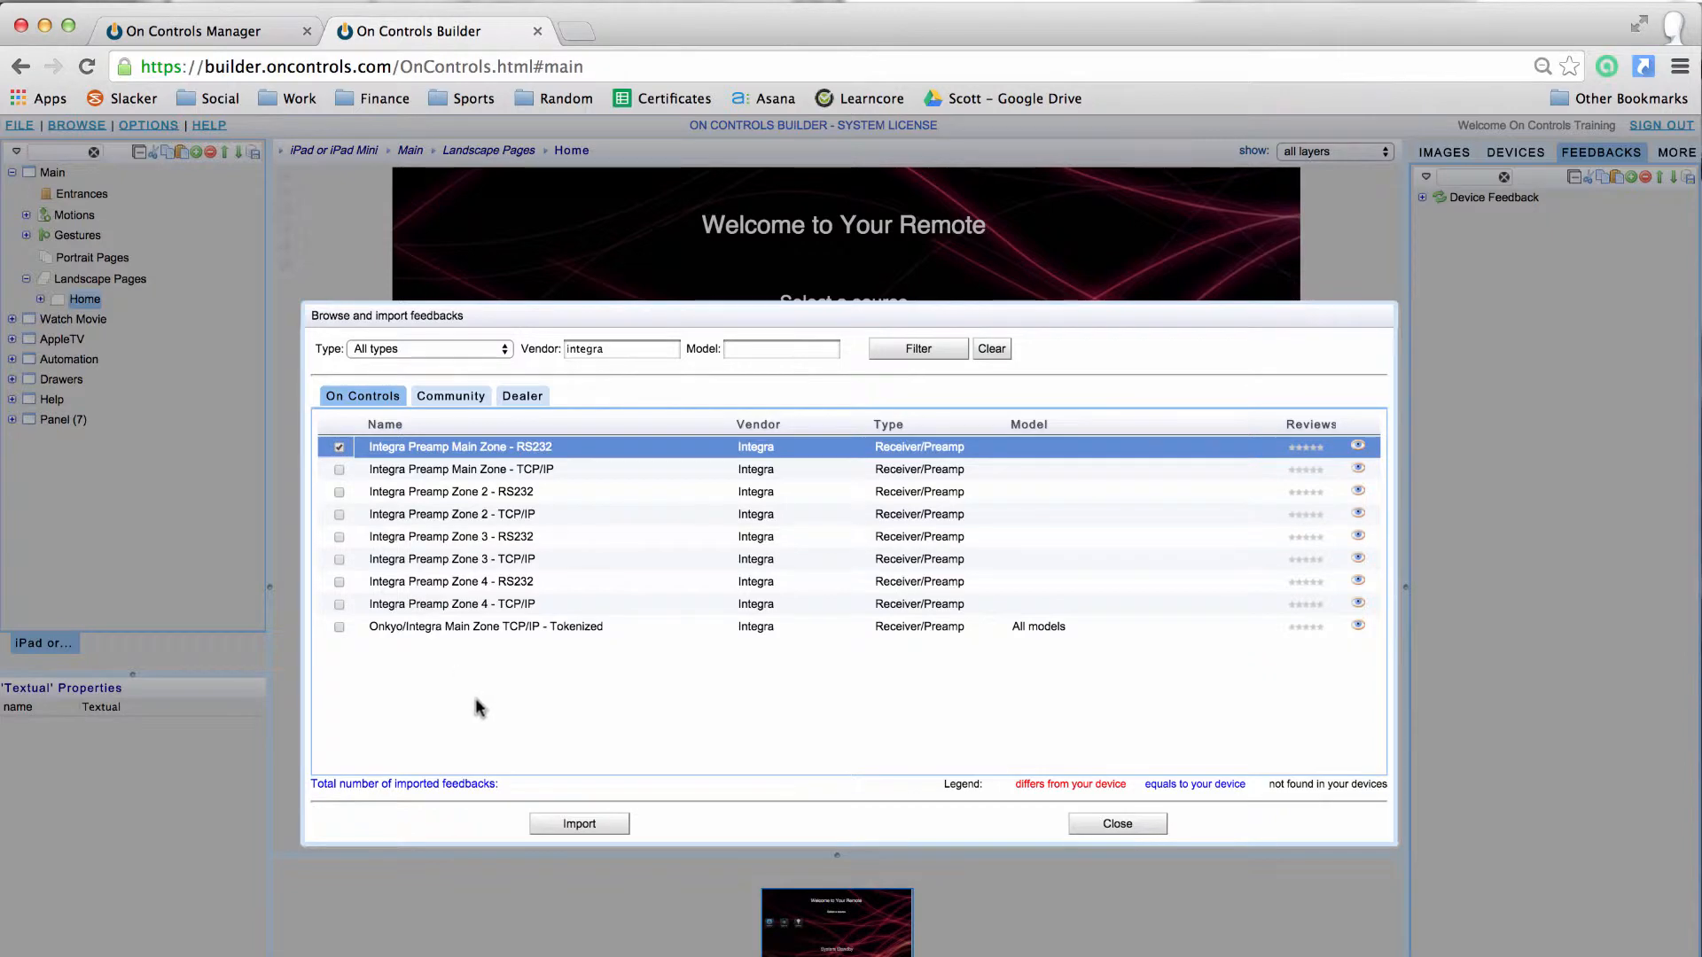
pyautogui.click(559, 827)
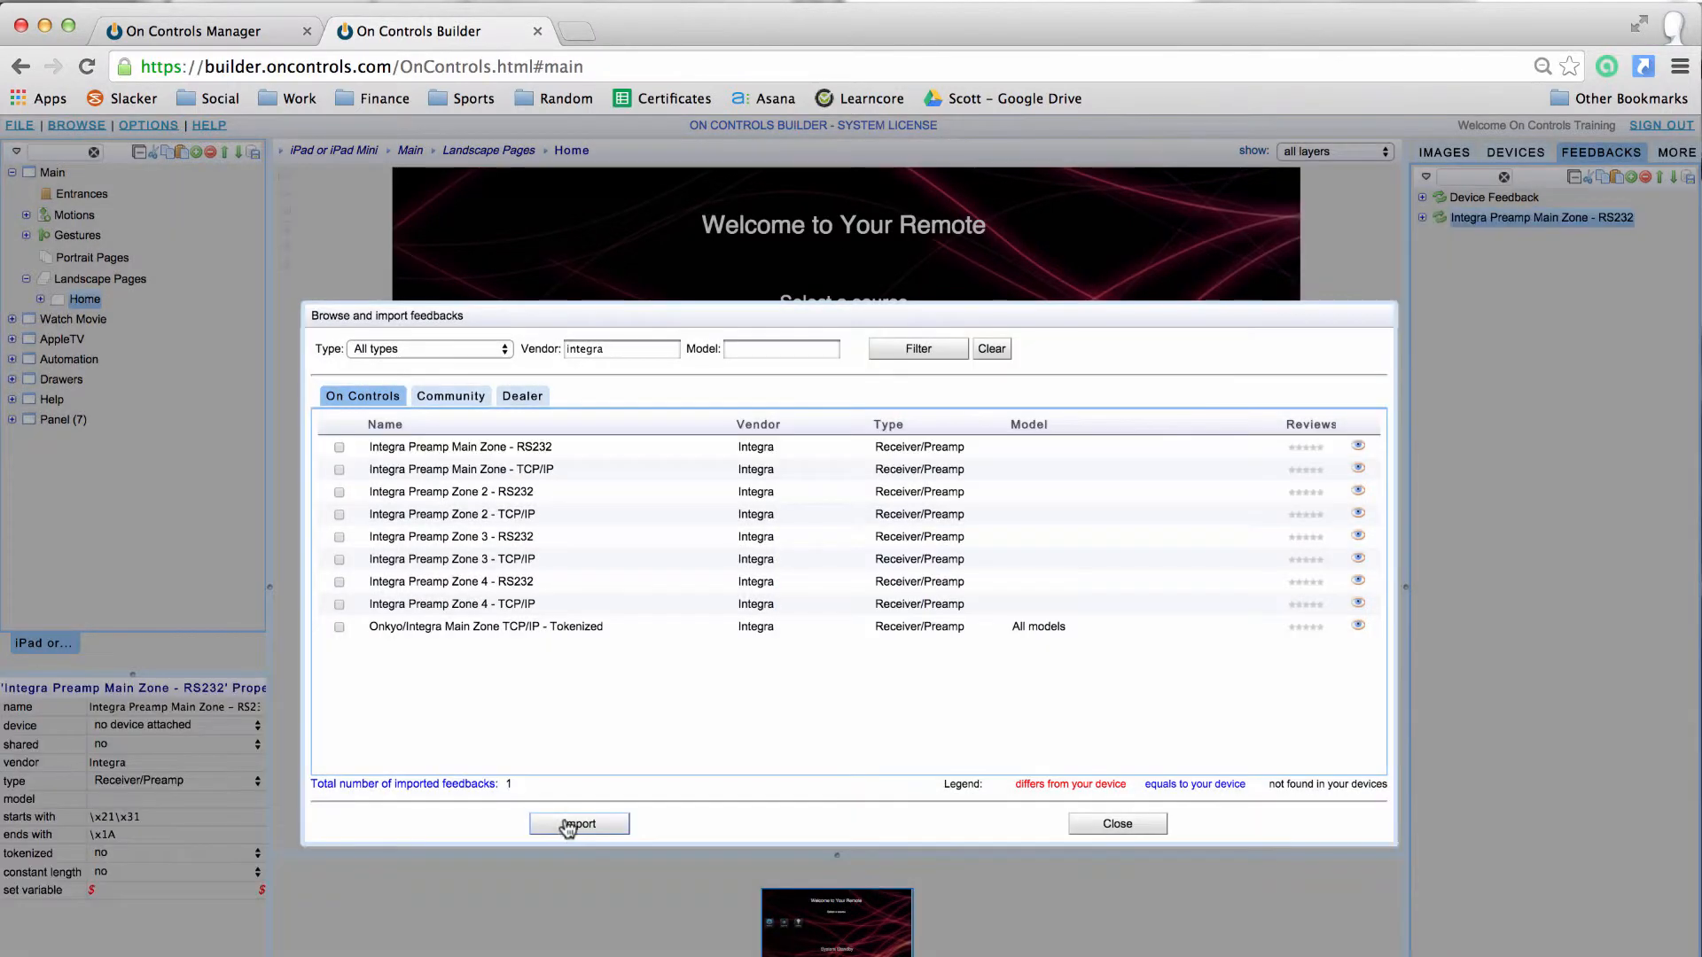
pyautogui.click(1090, 827)
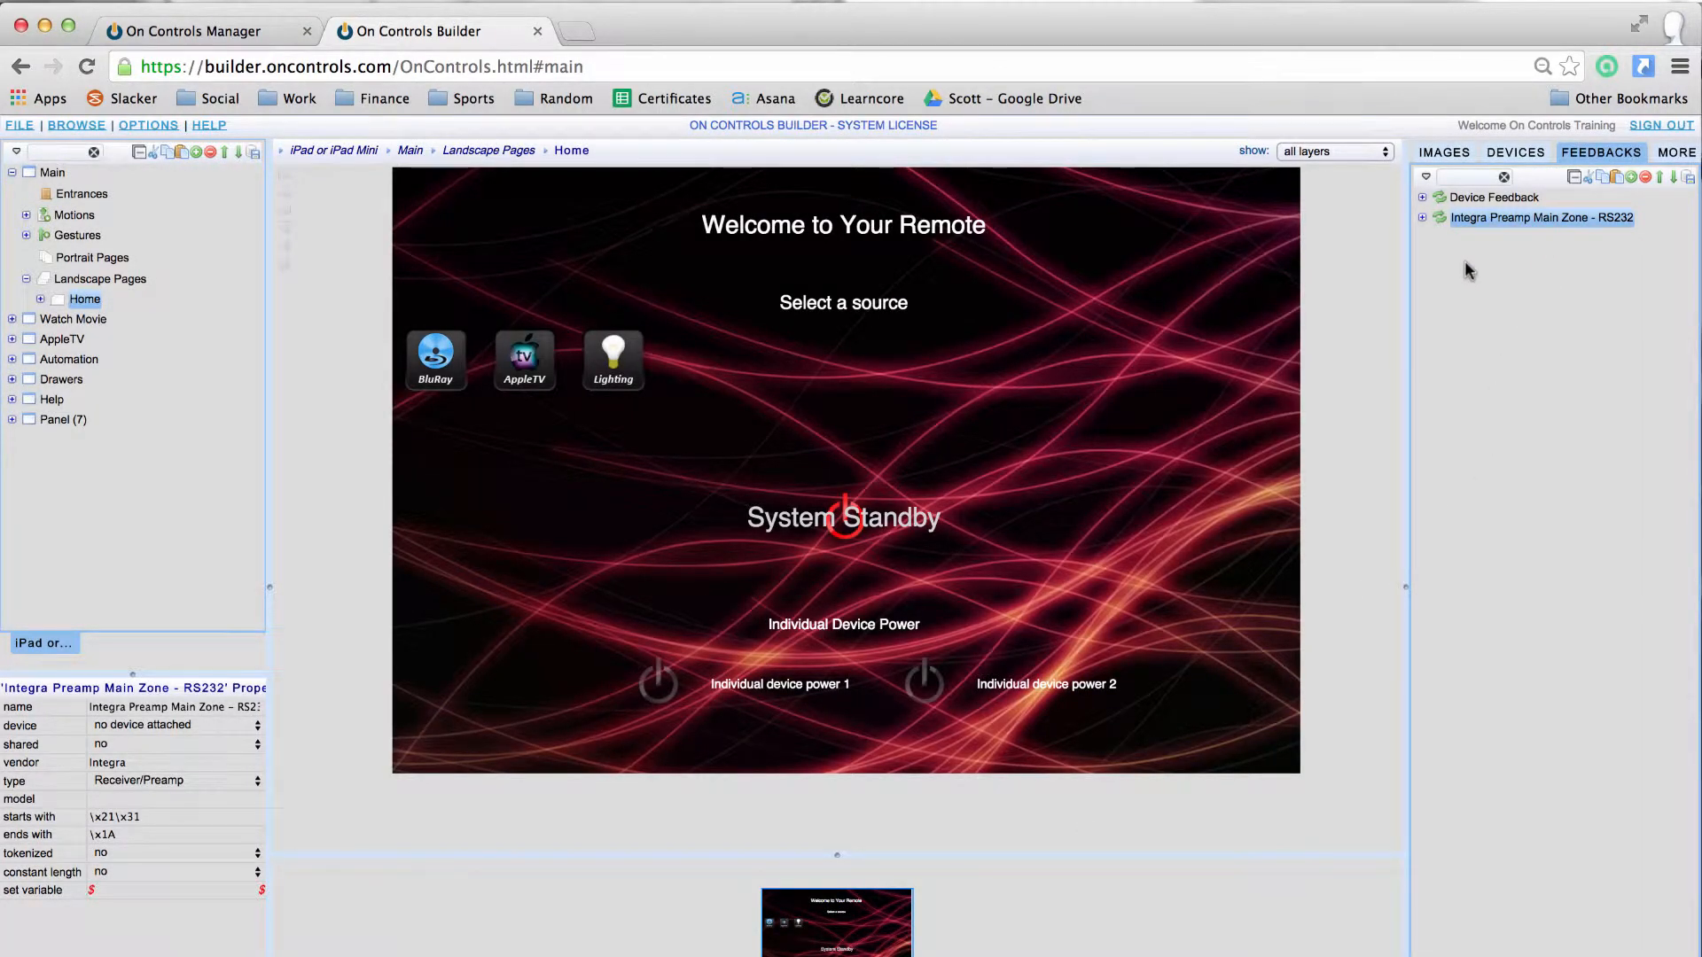
# Step: Examine the available modules and the Automation groups, including the contents of Lutron RadioRA 2, Lutron Smart Bridge Pro and Leviton HAI
pyautogui.click(1676, 154)
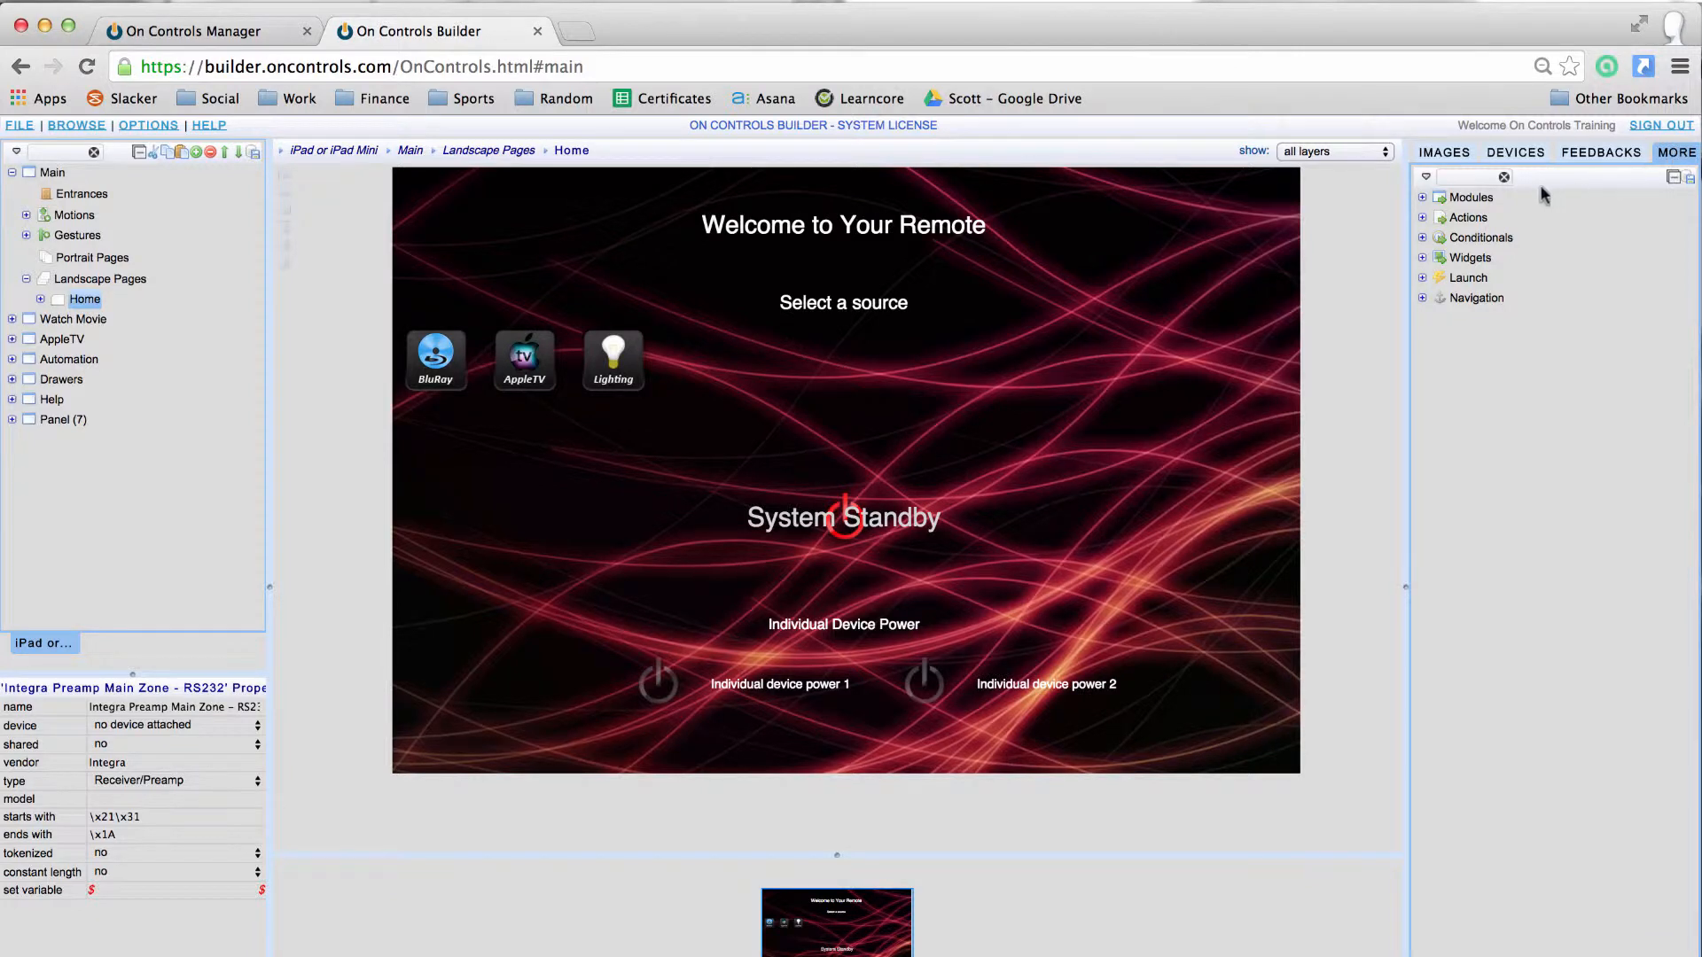
pyautogui.click(1421, 197)
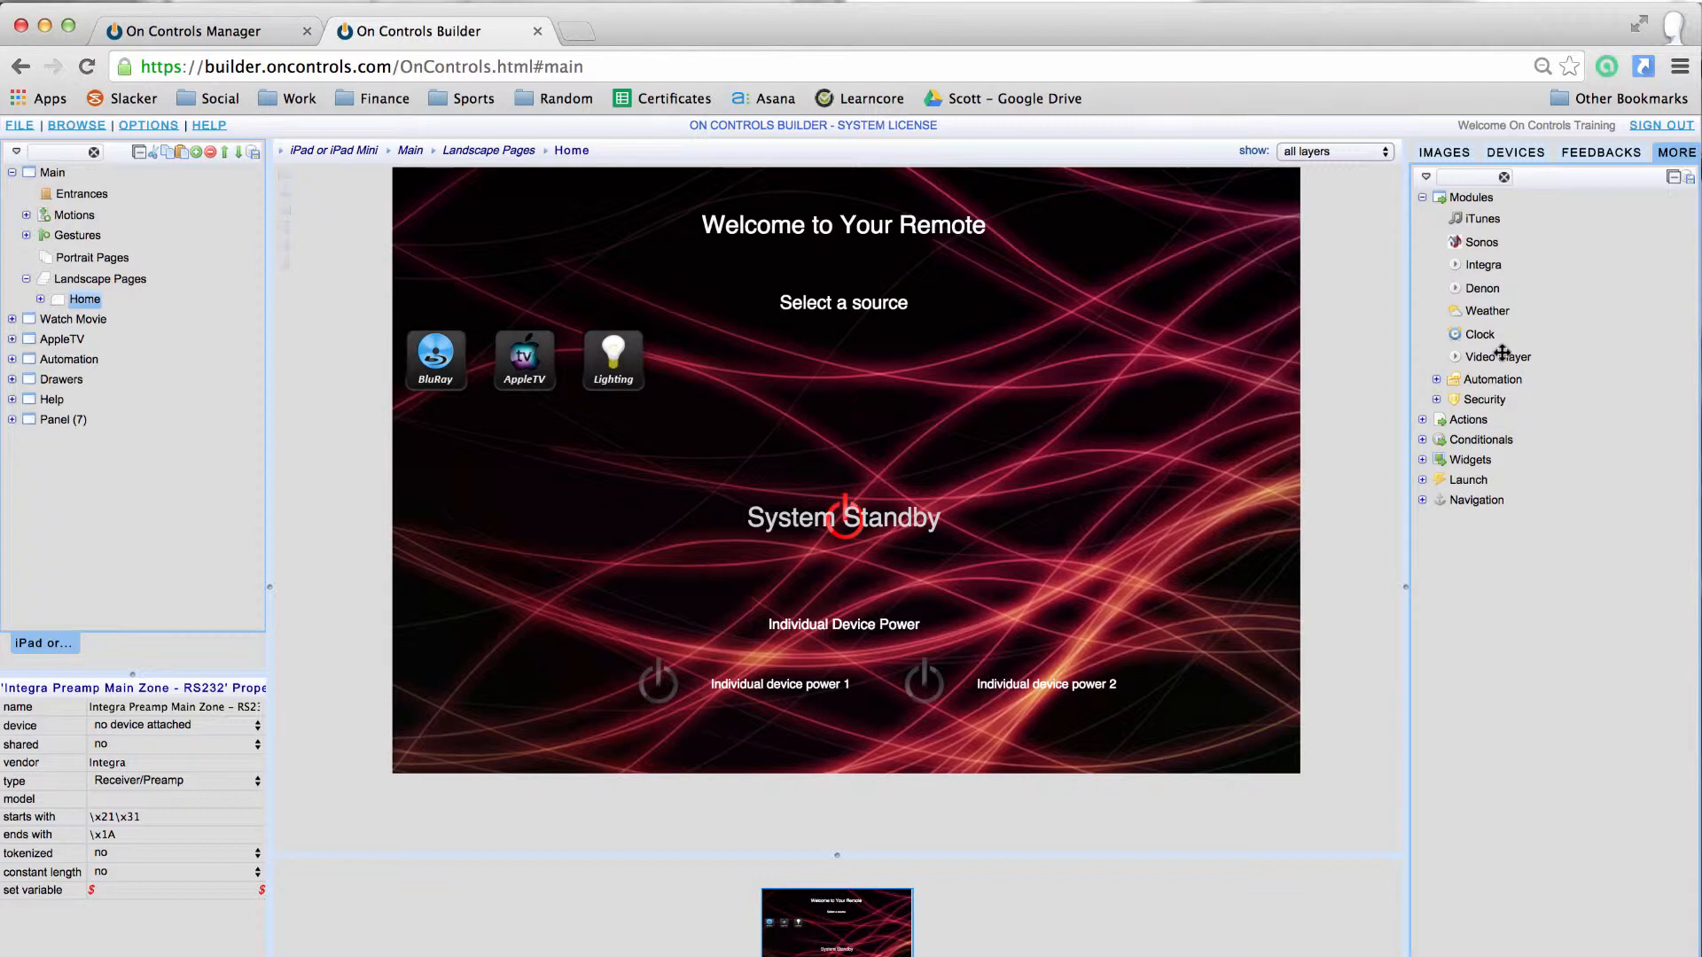
pyautogui.click(1435, 379)
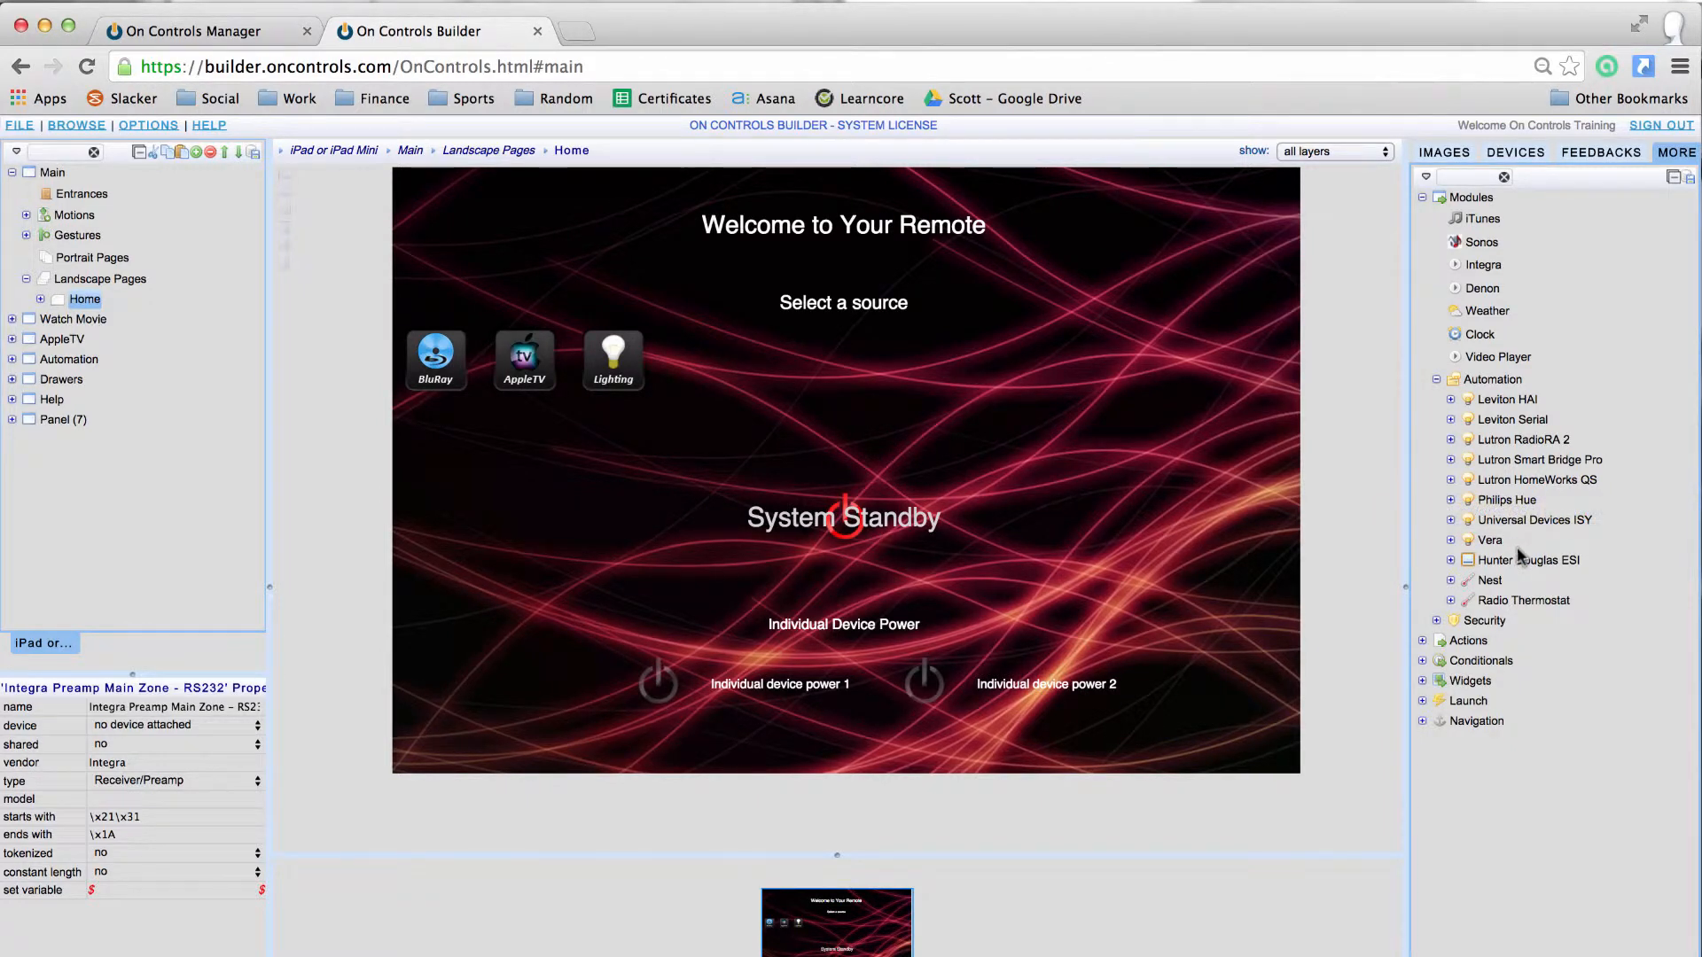
pyautogui.click(1451, 439)
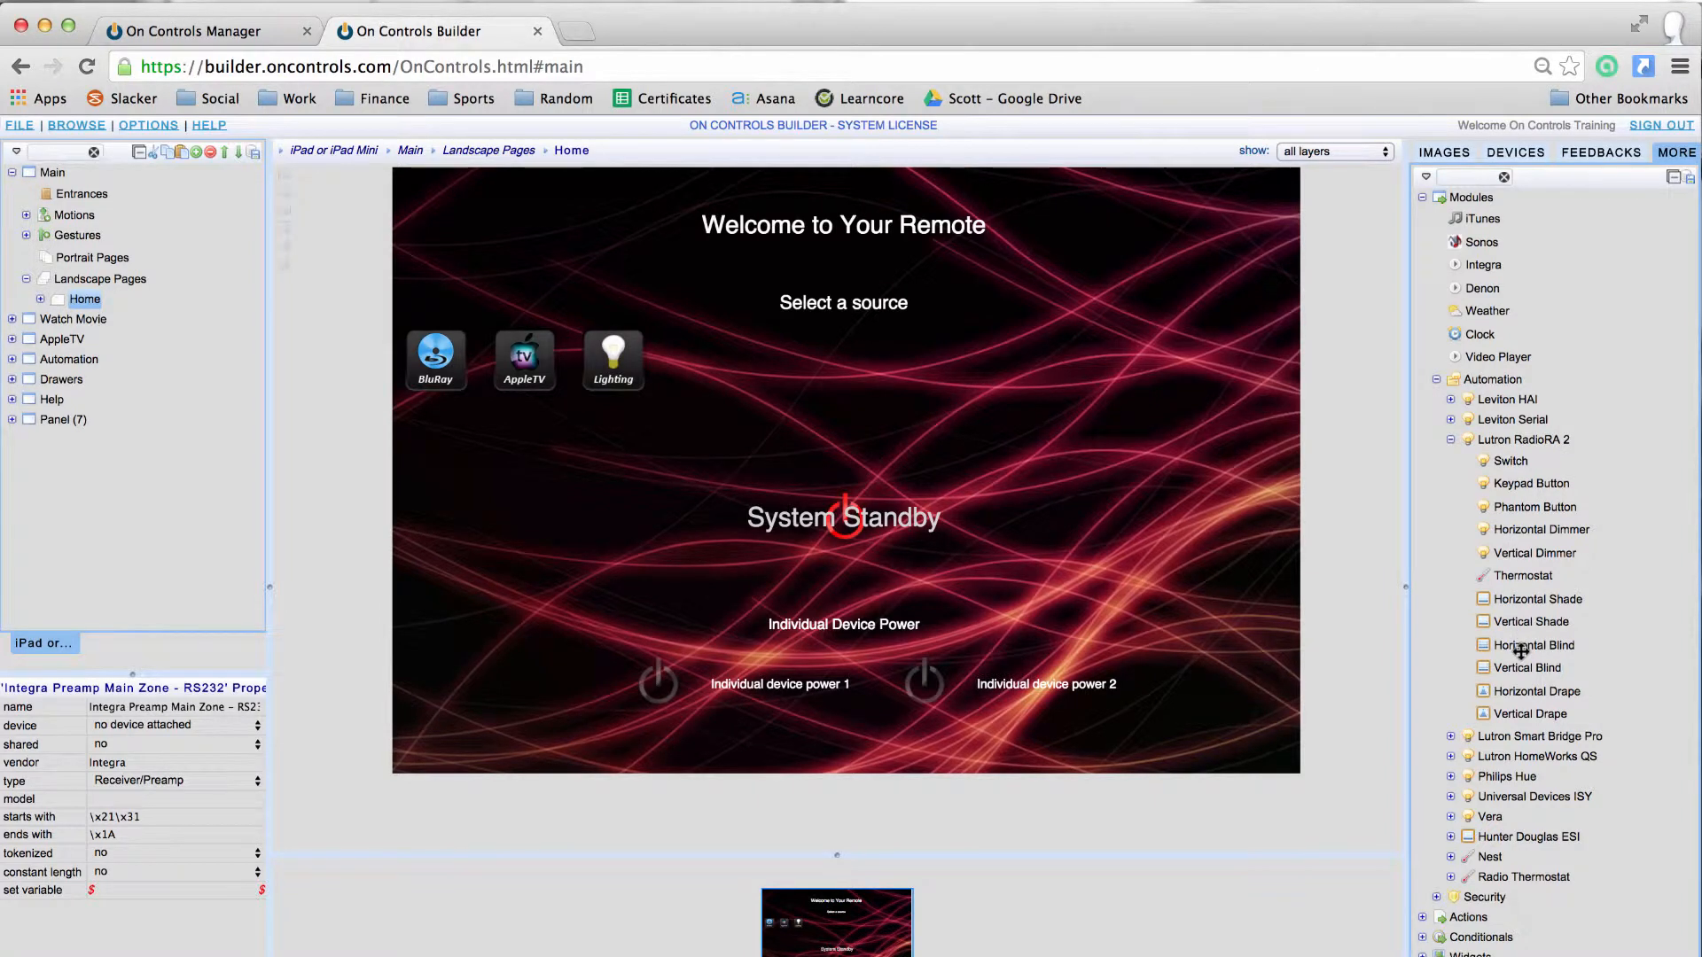
pyautogui.click(1450, 440)
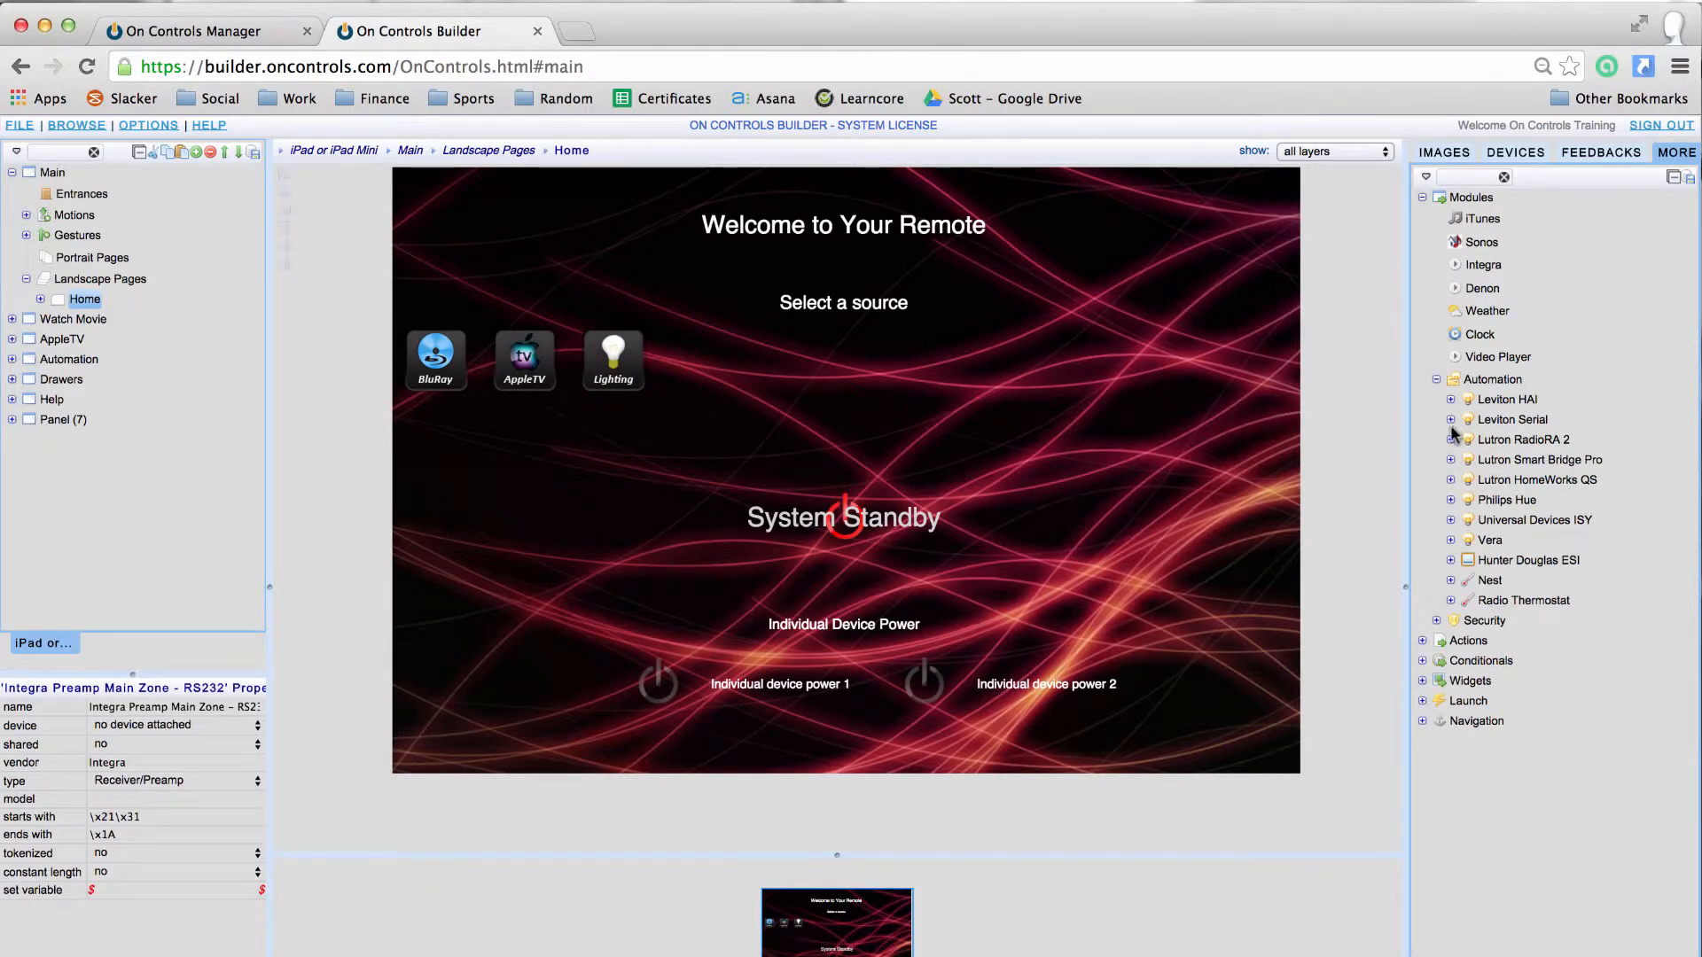
pyautogui.click(1450, 460)
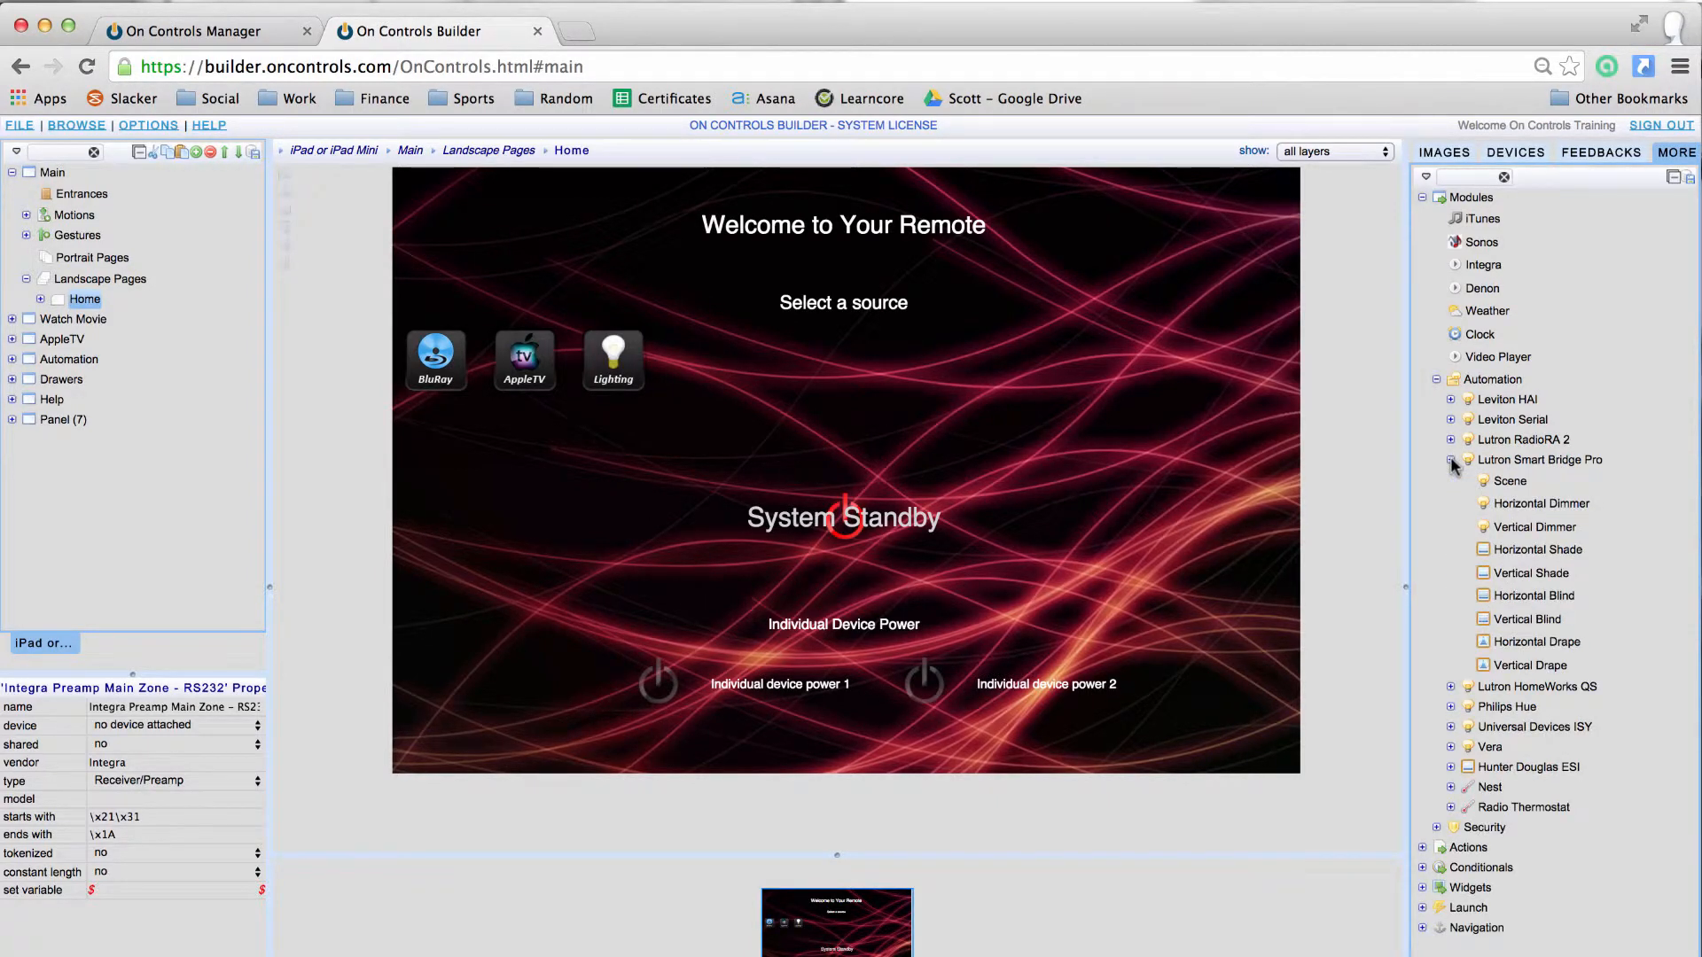
pyautogui.click(1450, 460)
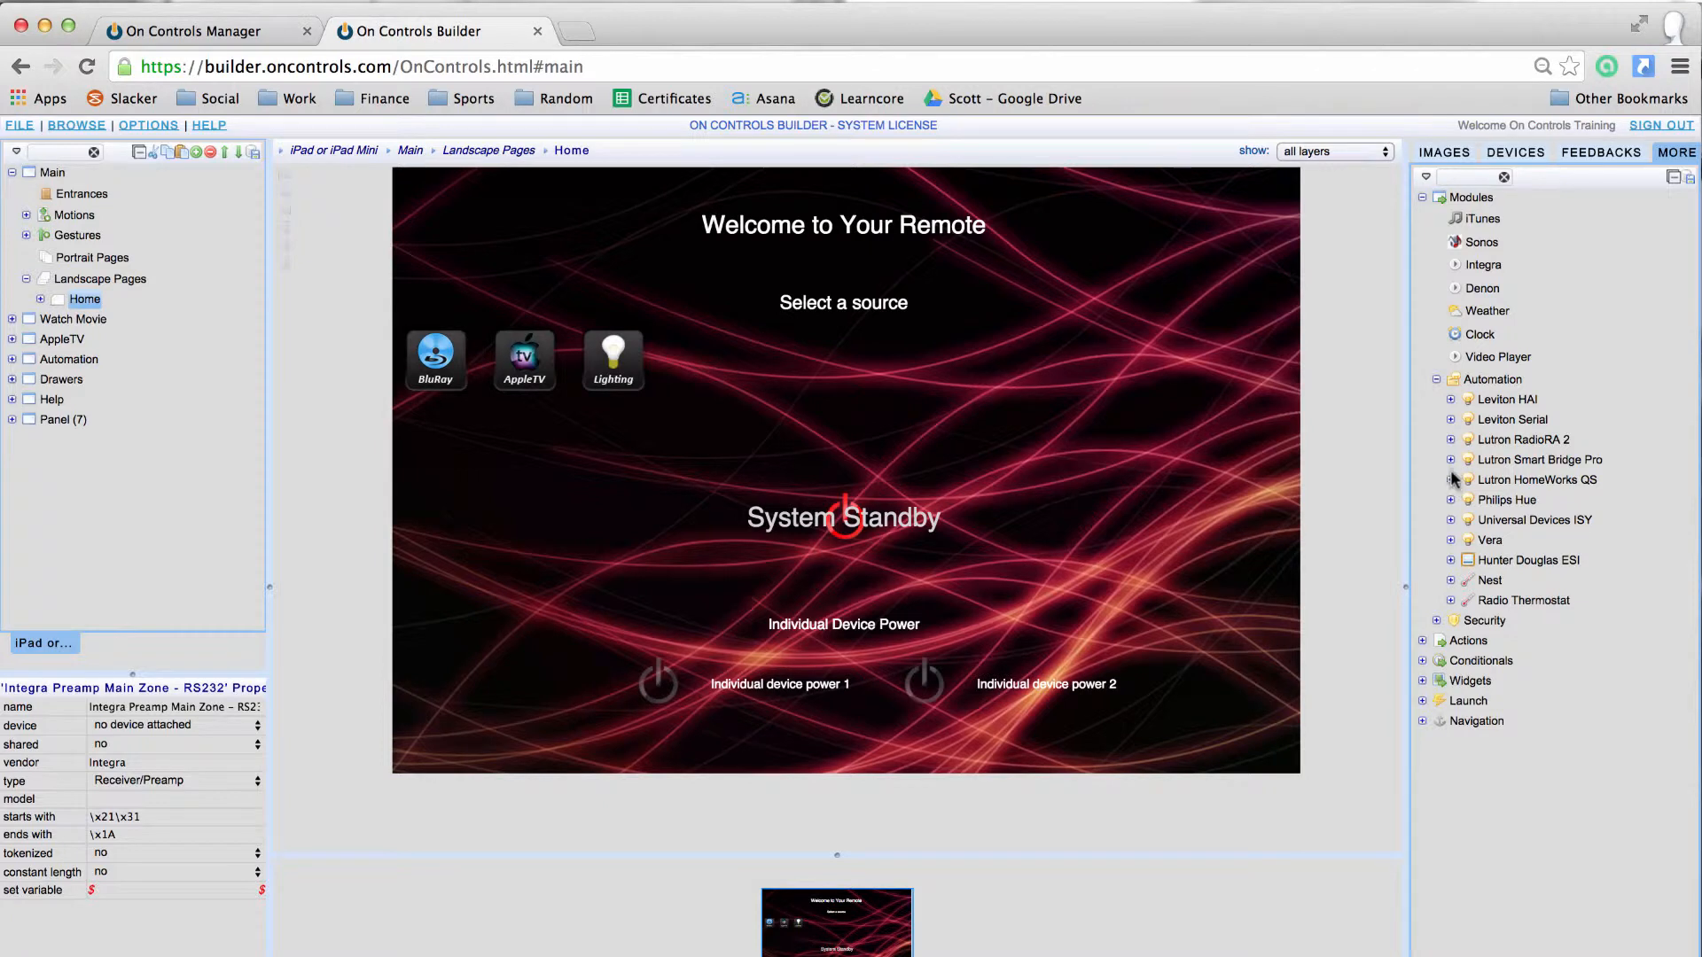
pyautogui.click(1451, 400)
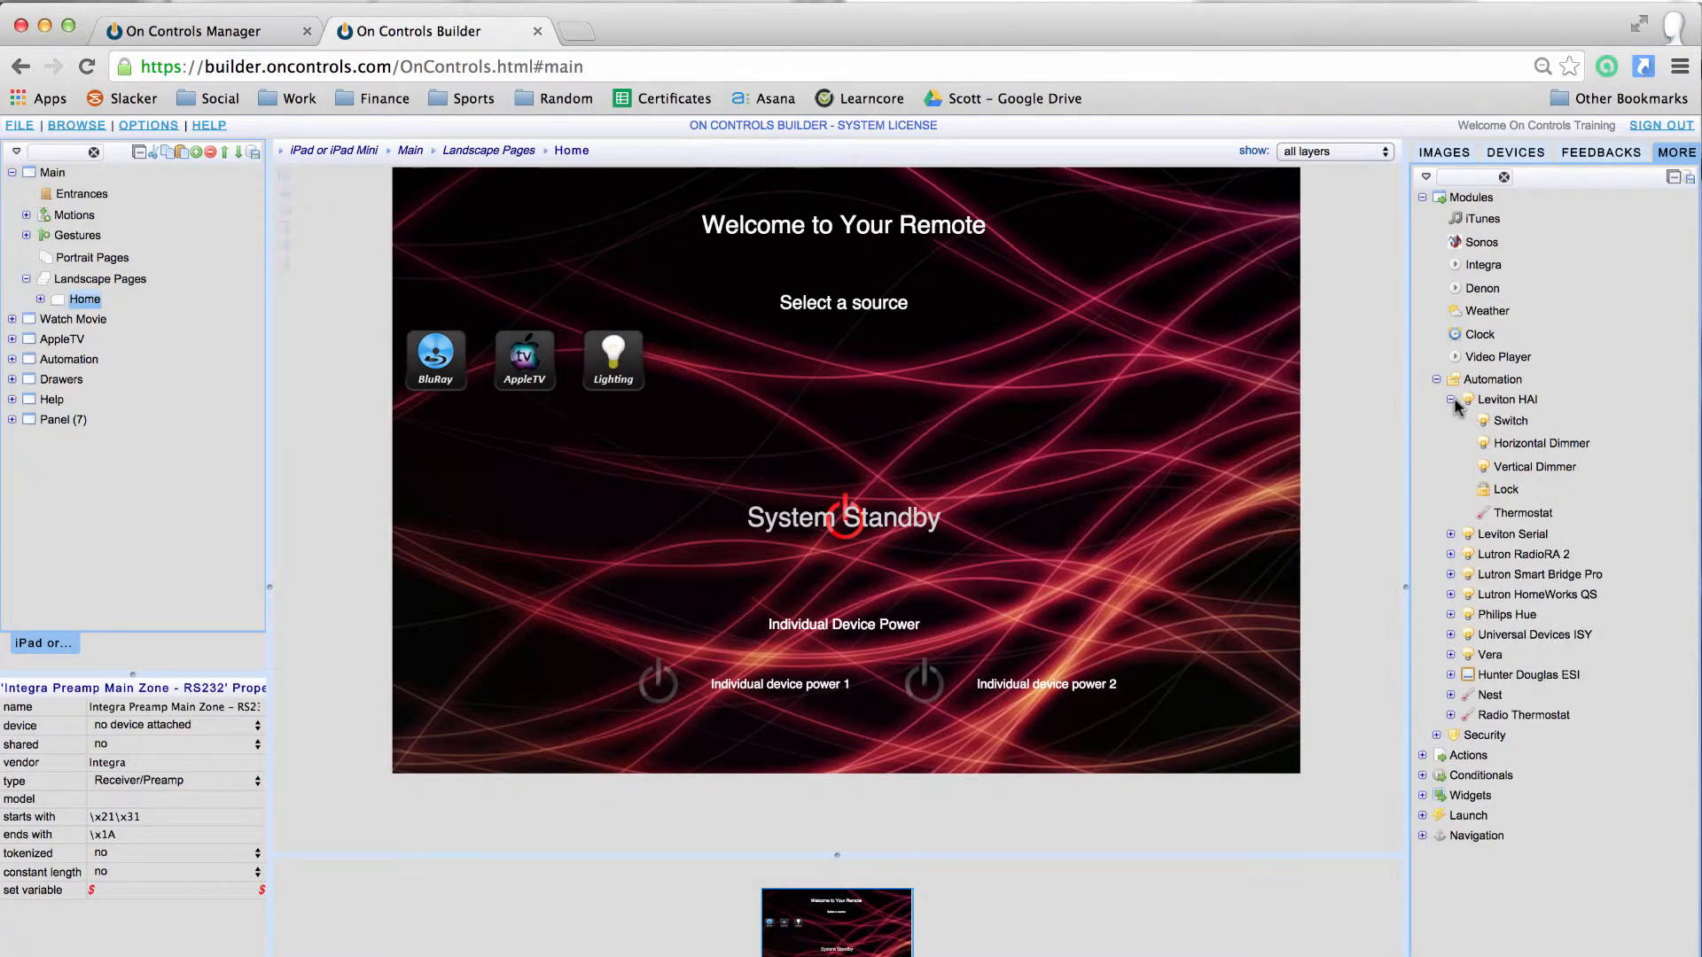
pyautogui.click(1451, 400)
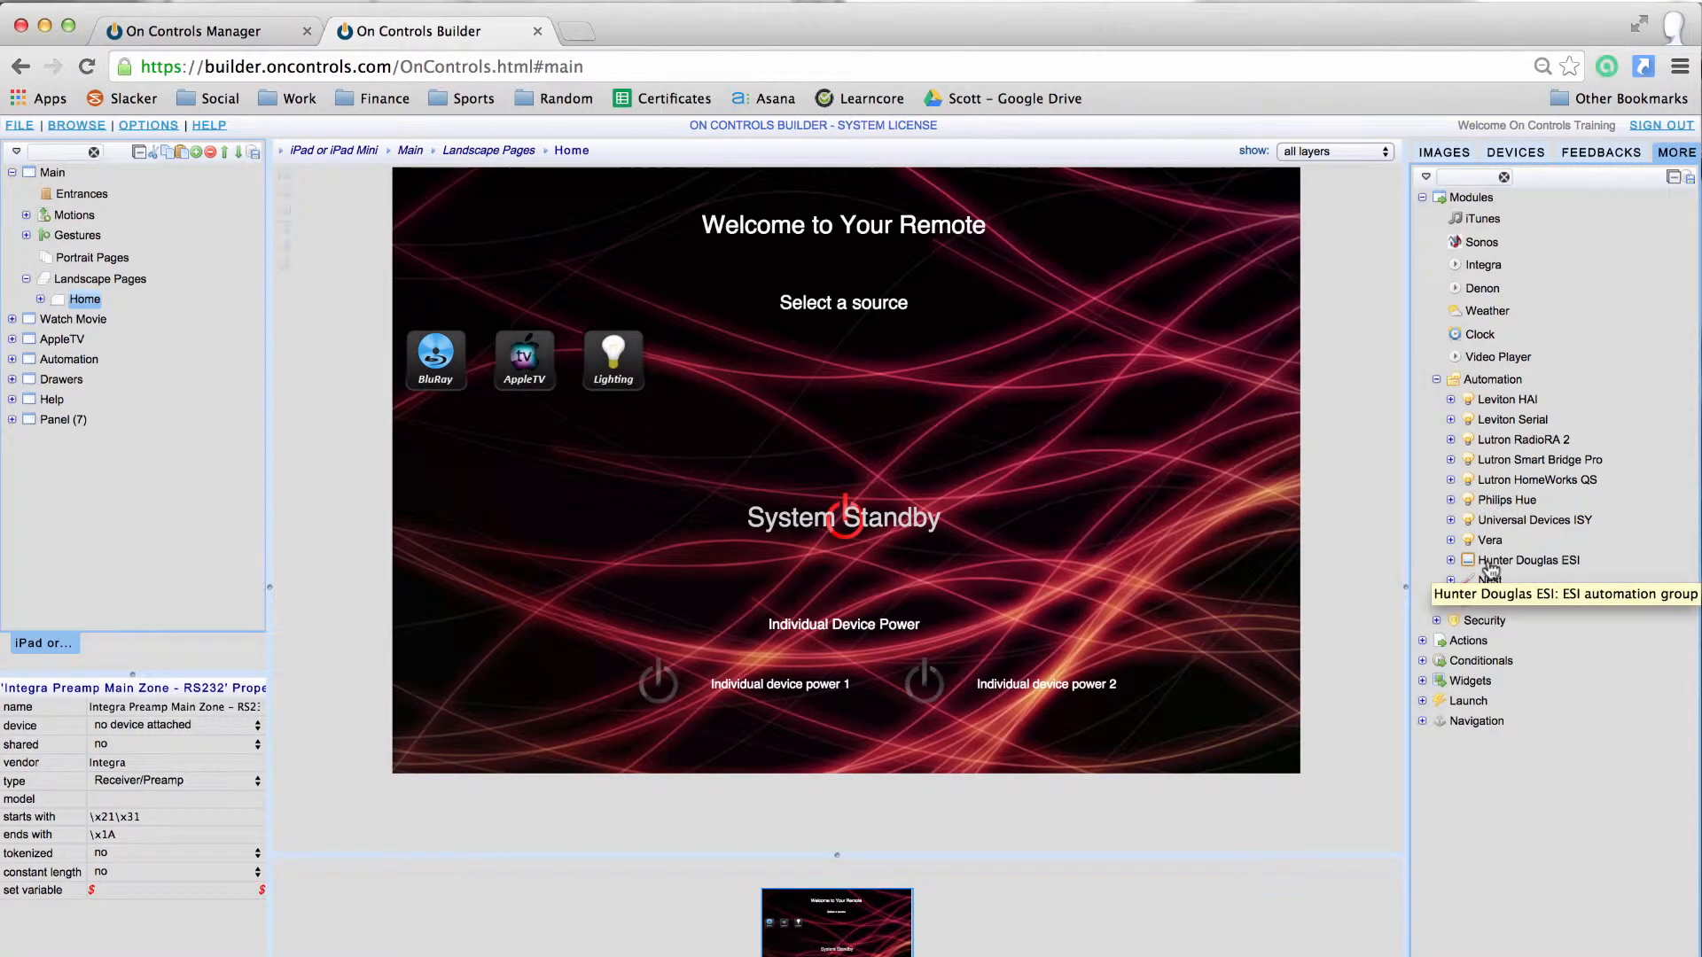
pyautogui.click(1437, 379)
# Step: Look through the Leviton HAI and Foscam groups of the Security modules, and collapse the Modules category
pyautogui.click(1436, 400)
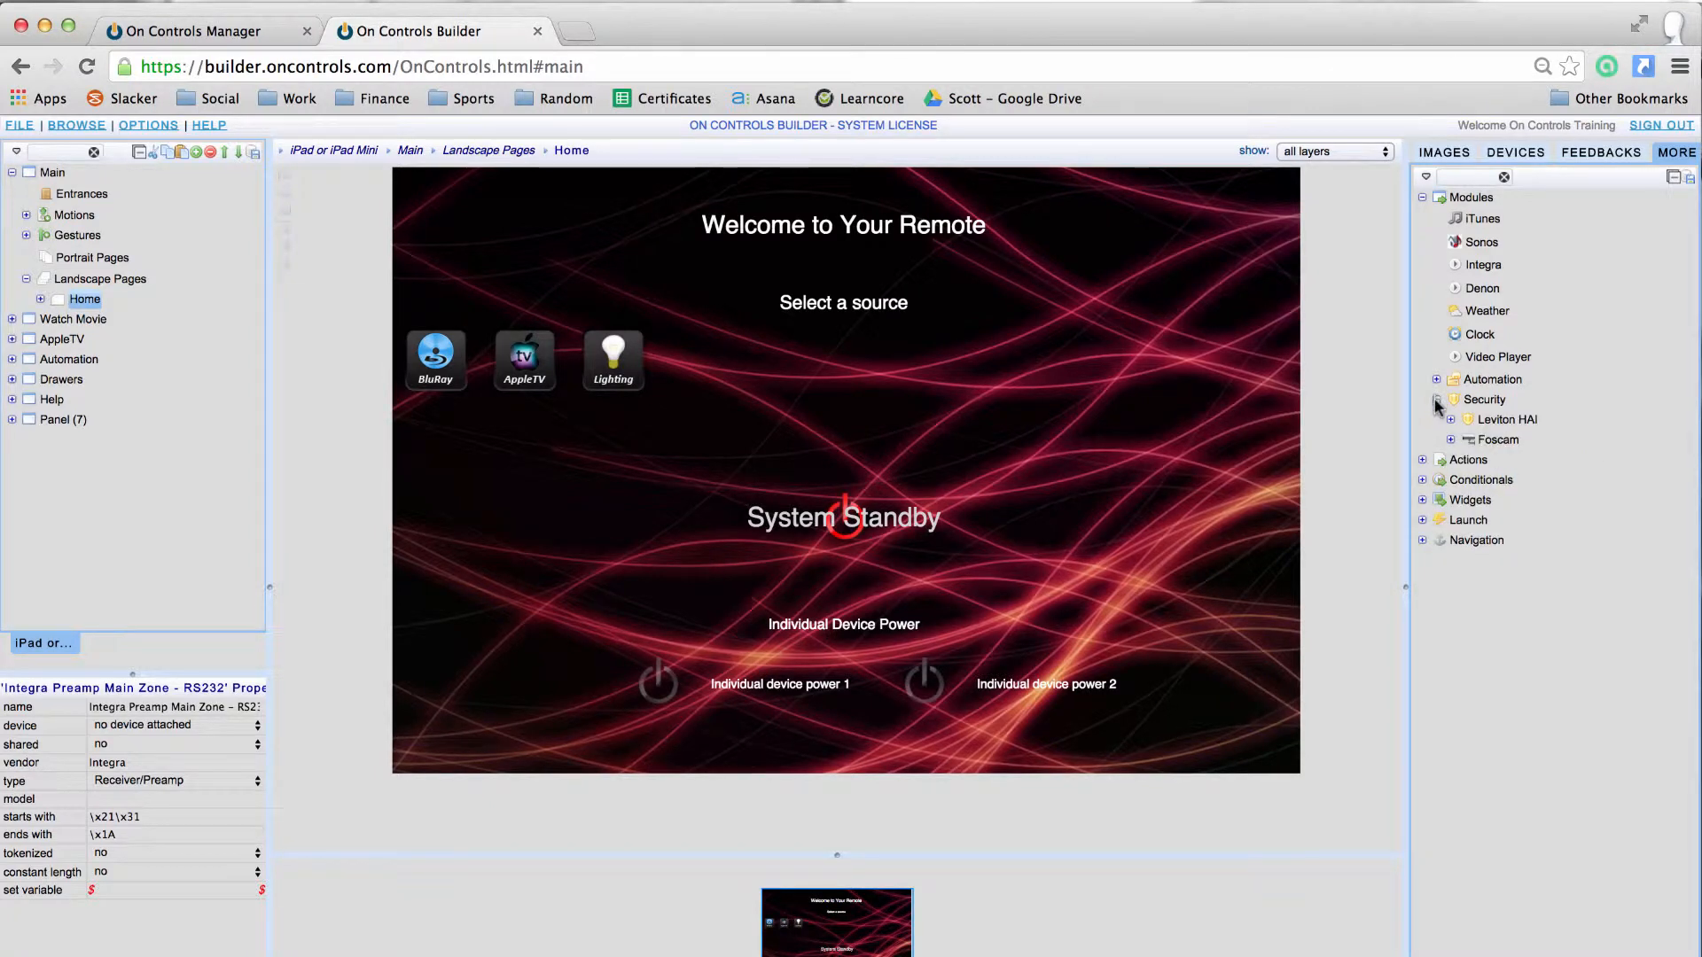
pyautogui.click(1450, 420)
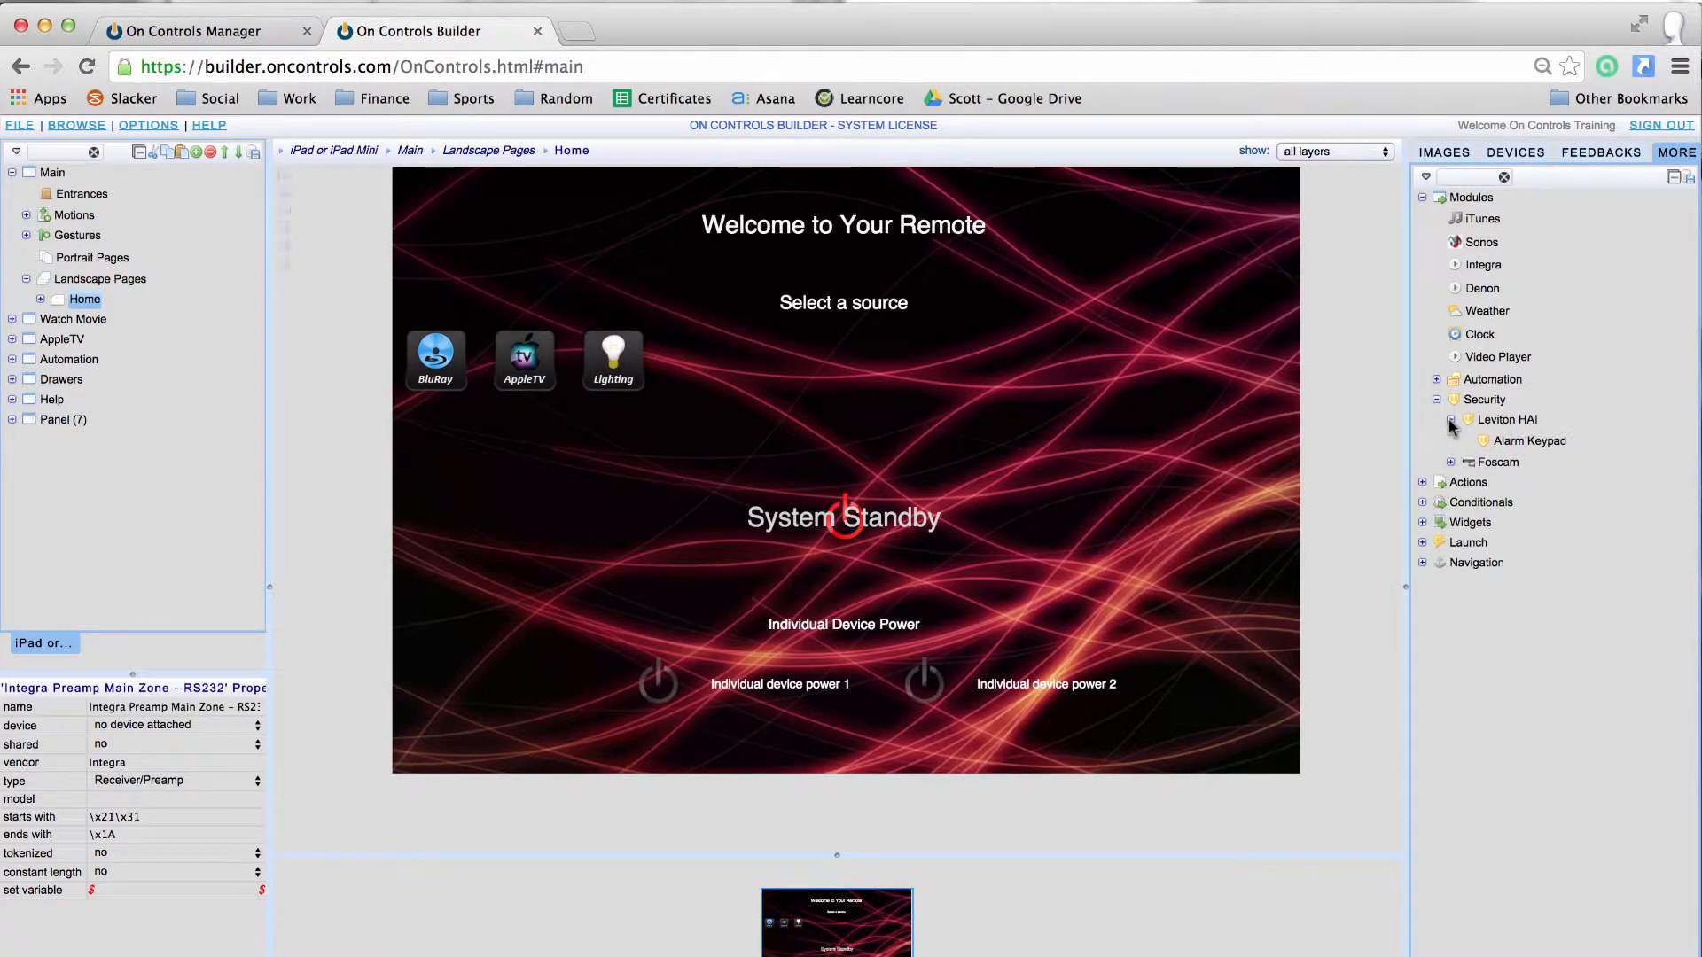
pyautogui.click(1450, 420)
pyautogui.click(1451, 440)
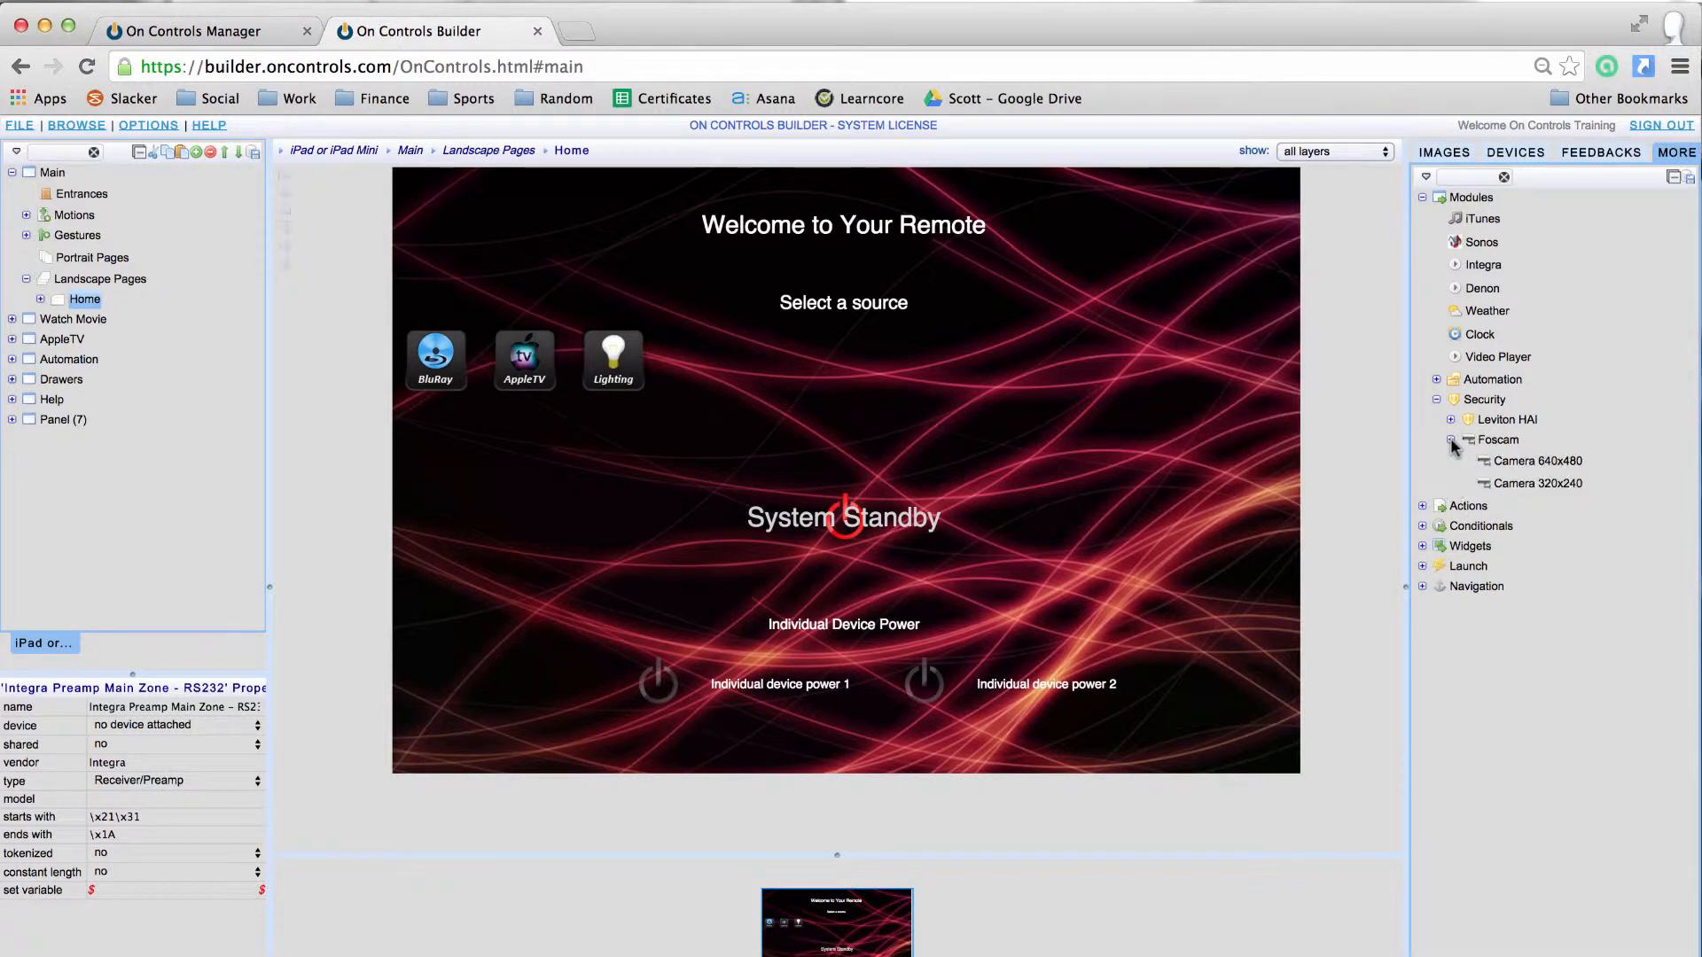
pyautogui.click(1451, 440)
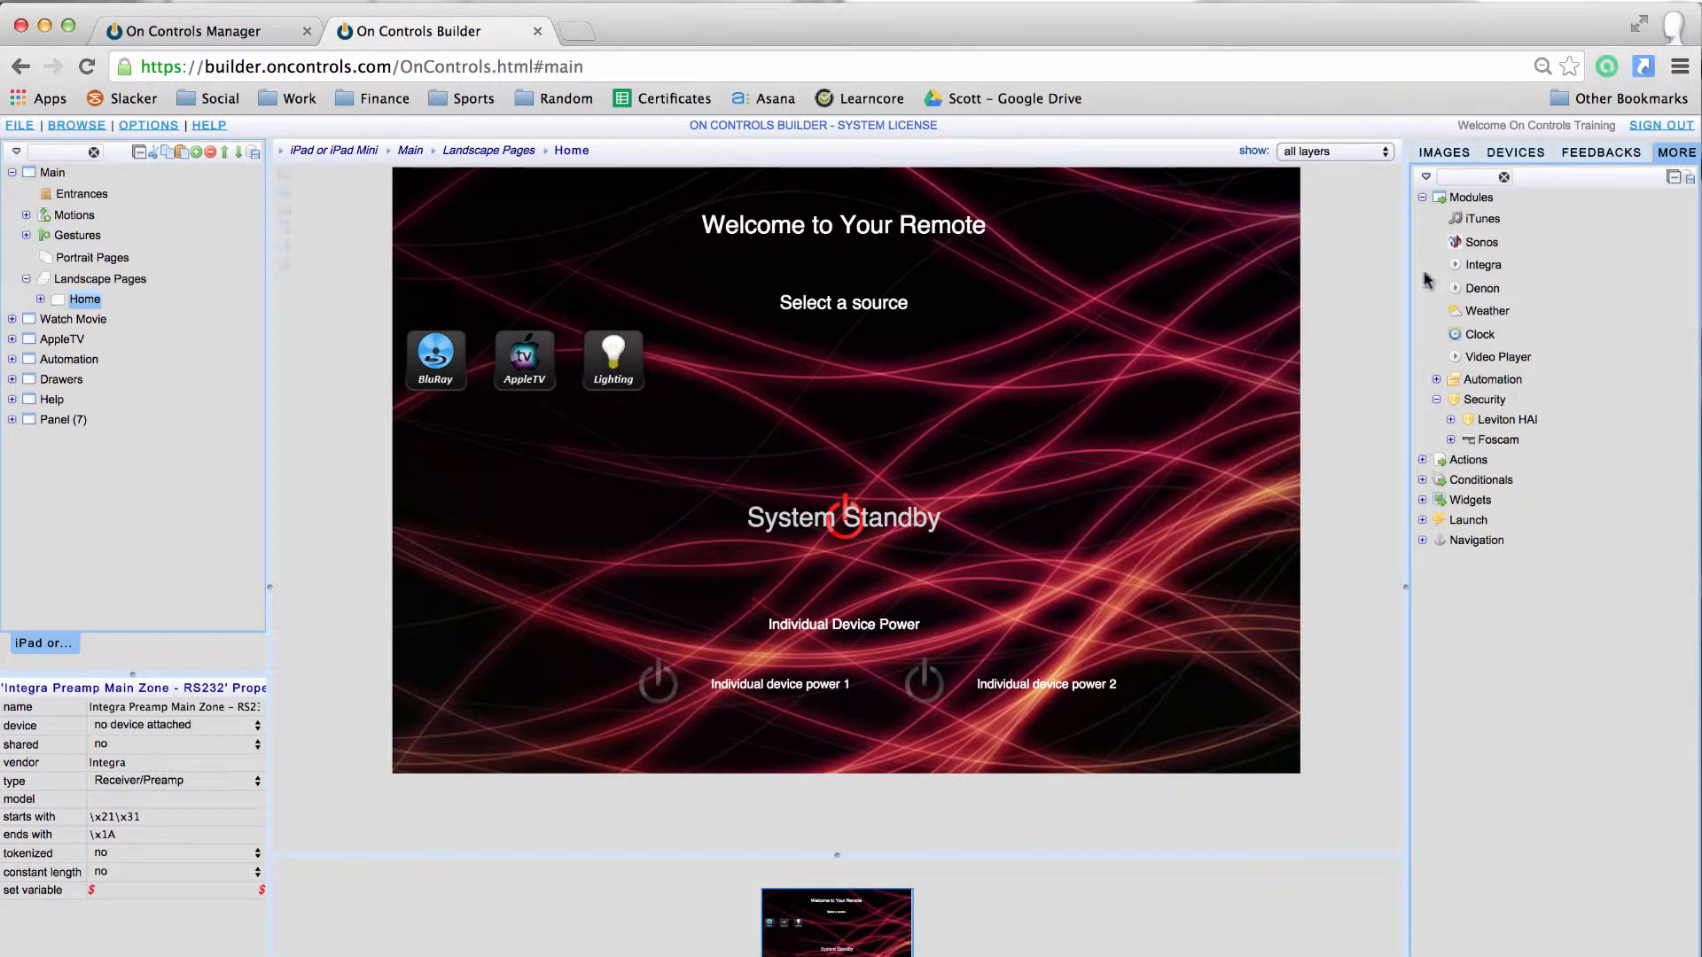
pyautogui.click(1422, 197)
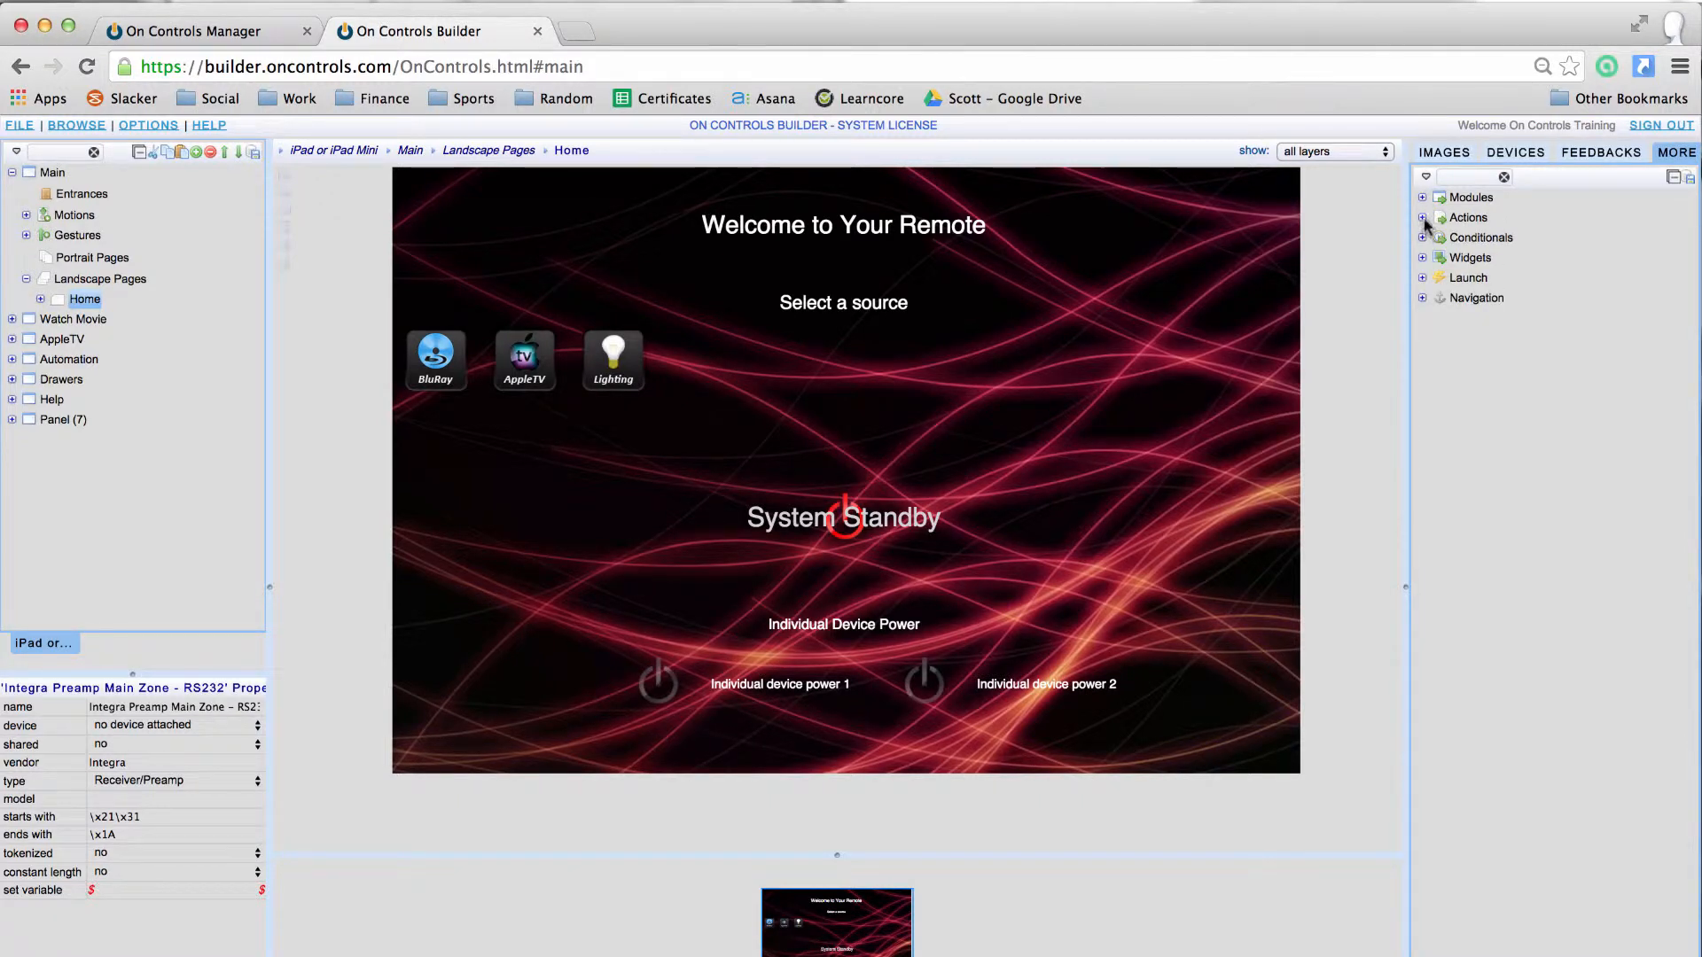
# Step: Look through the items in the Actions, Conditionals, Widgets and Launch categories, collapsing each one after viewing
pyautogui.click(1422, 218)
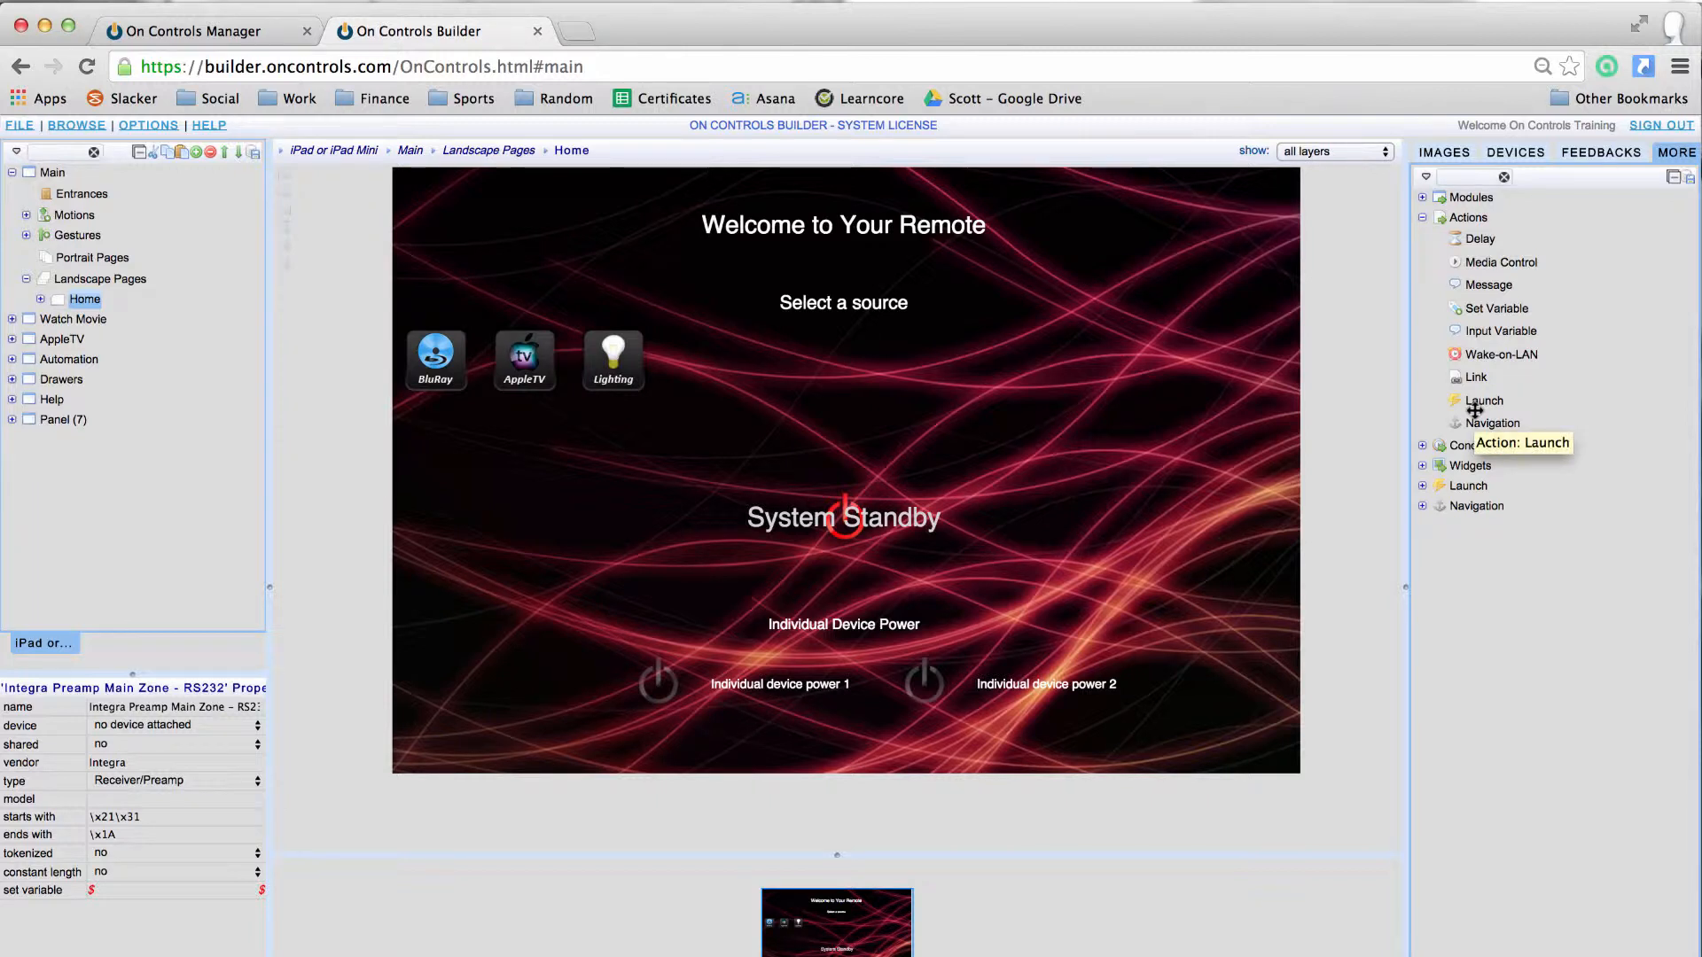
pyautogui.click(1422, 218)
pyautogui.click(1423, 237)
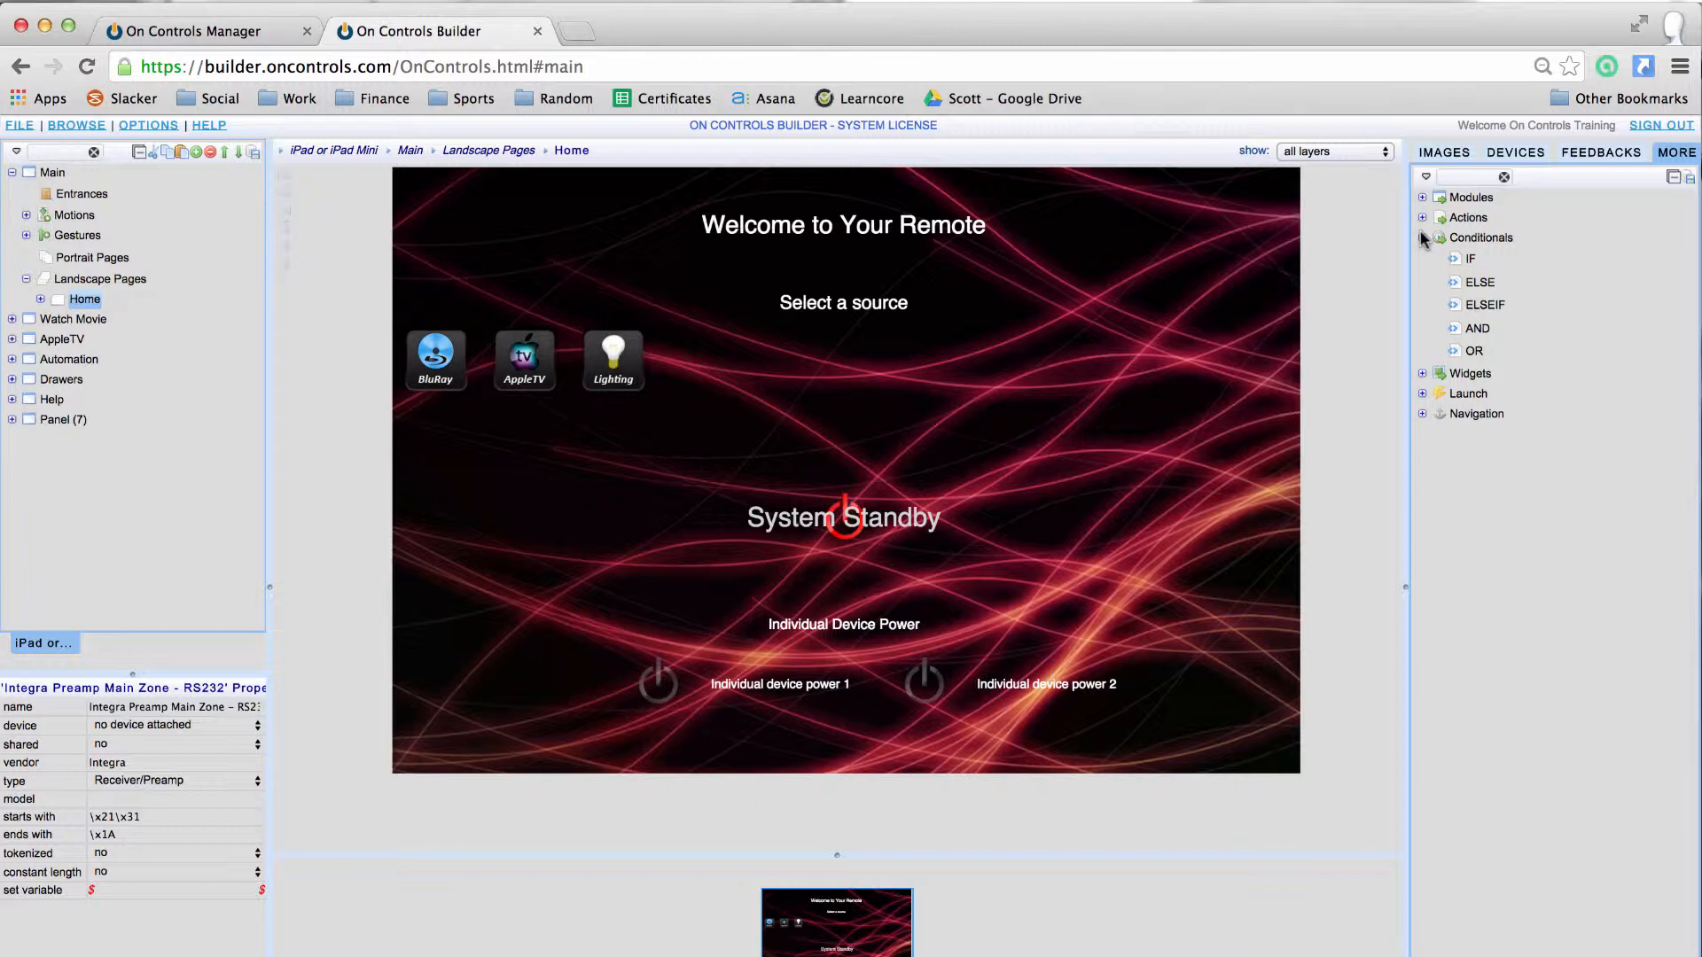
pyautogui.click(1420, 234)
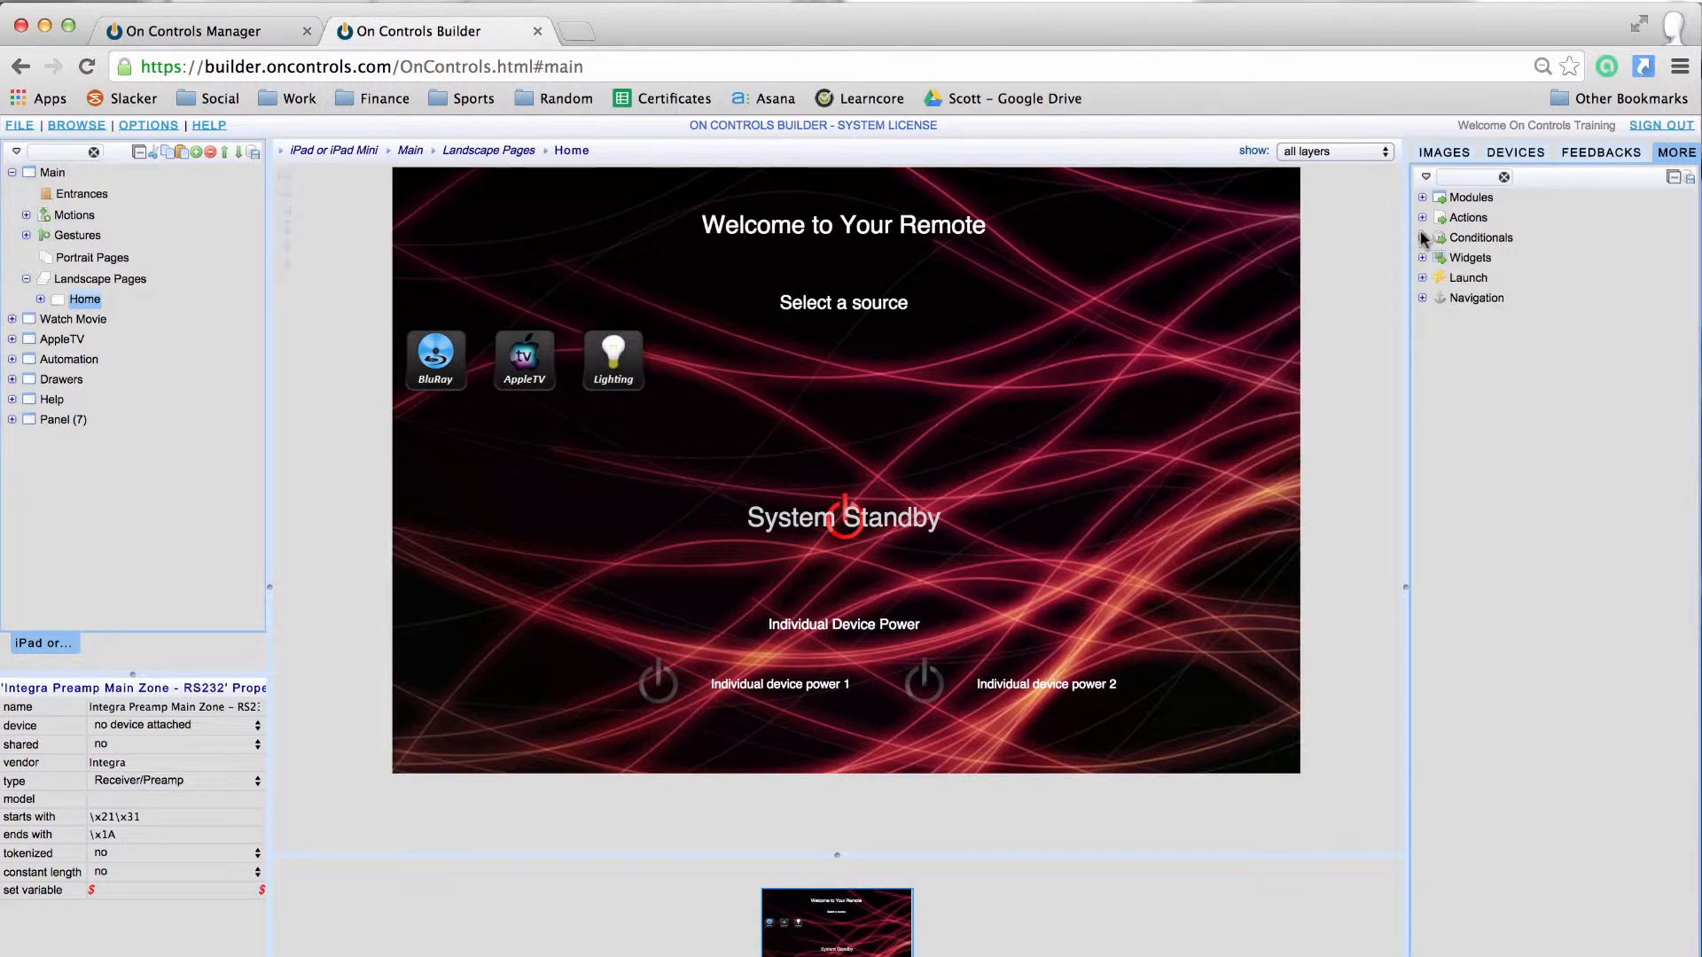
pyautogui.click(1423, 257)
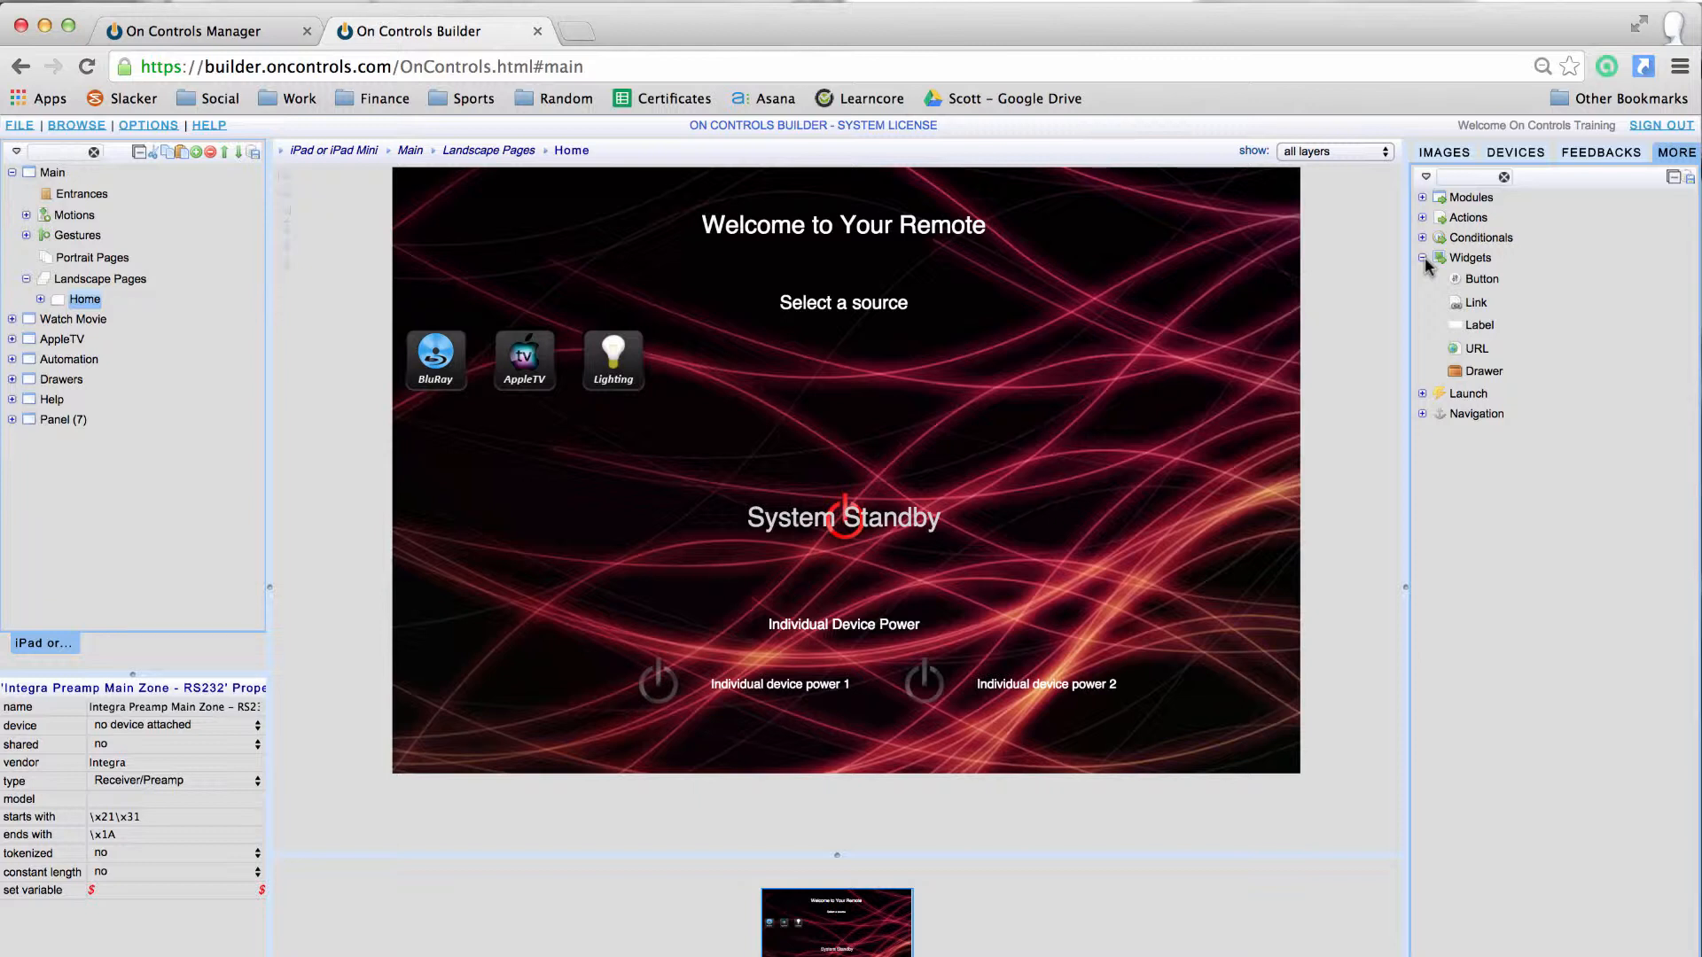
pyautogui.click(1422, 258)
pyautogui.click(1422, 278)
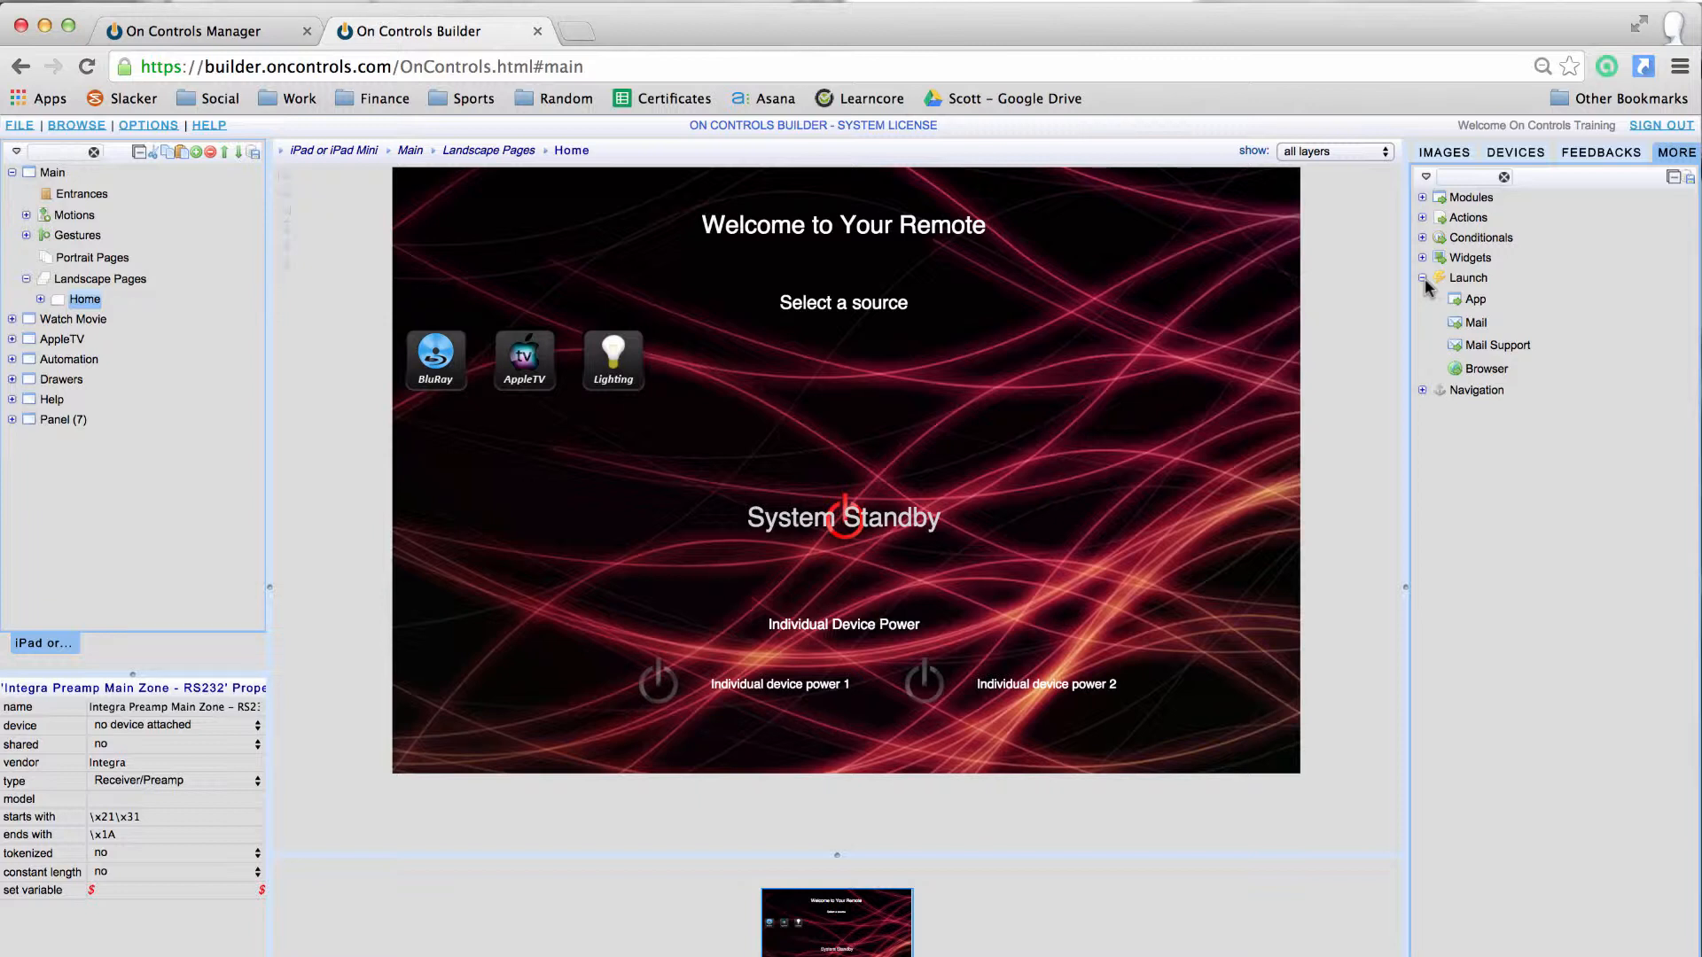
pyautogui.click(1423, 278)
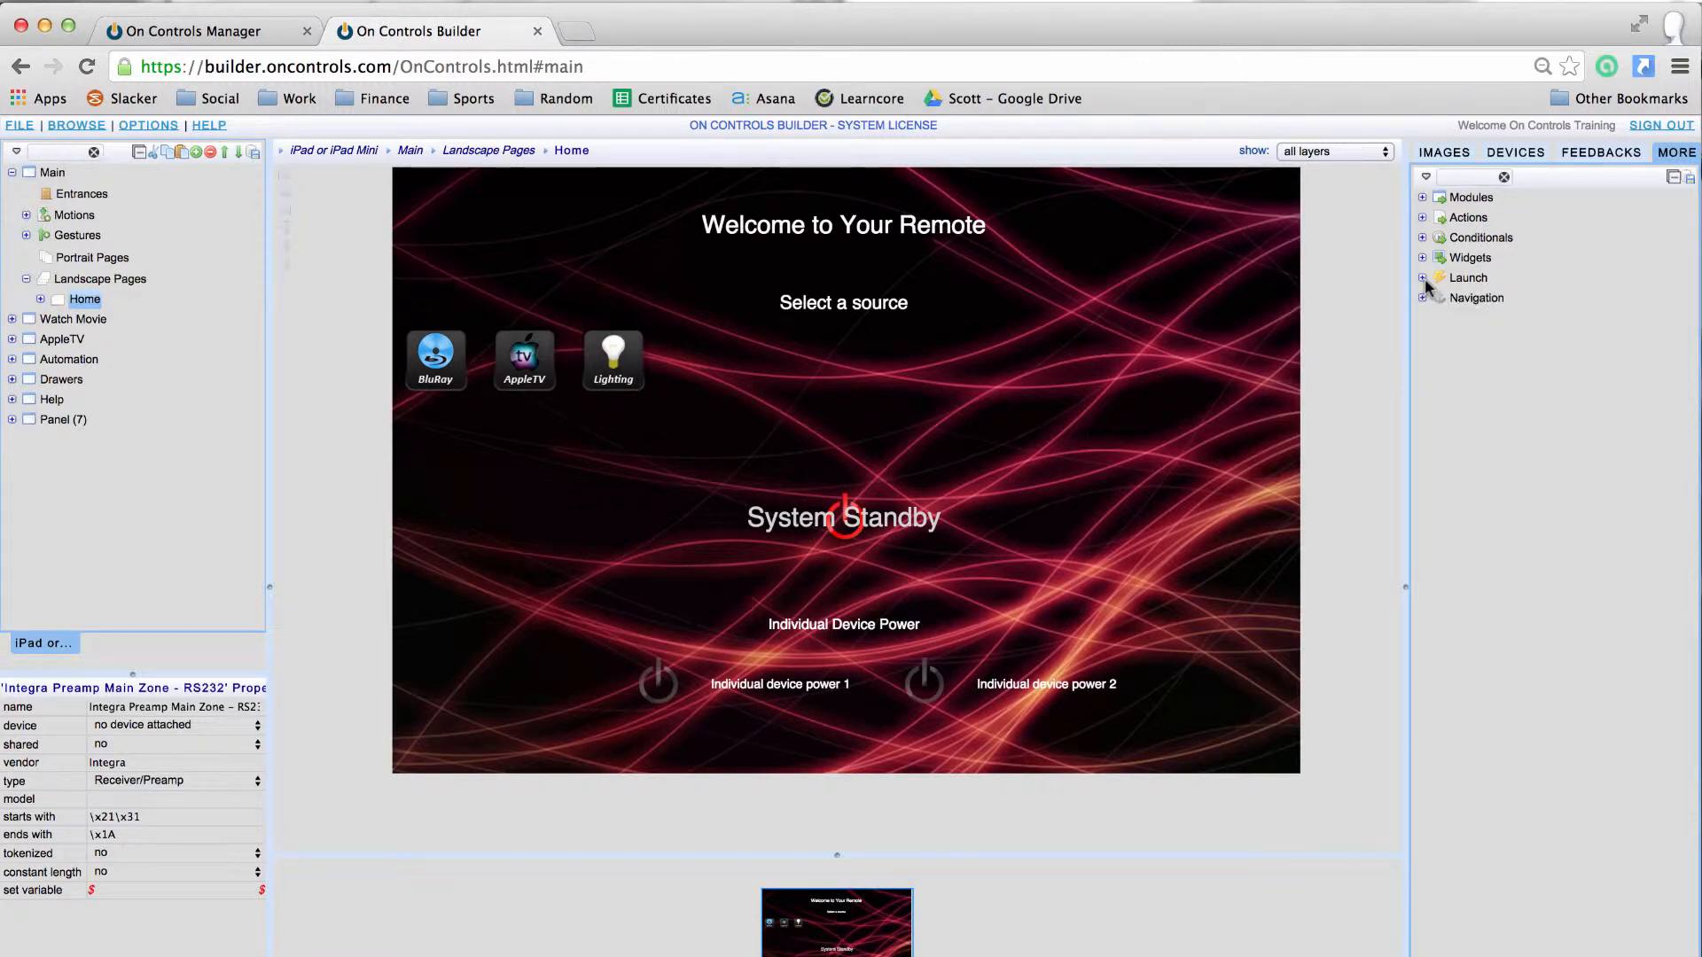
# Step: Look through the items in the Navigation category, and collapse it
pyautogui.click(1423, 297)
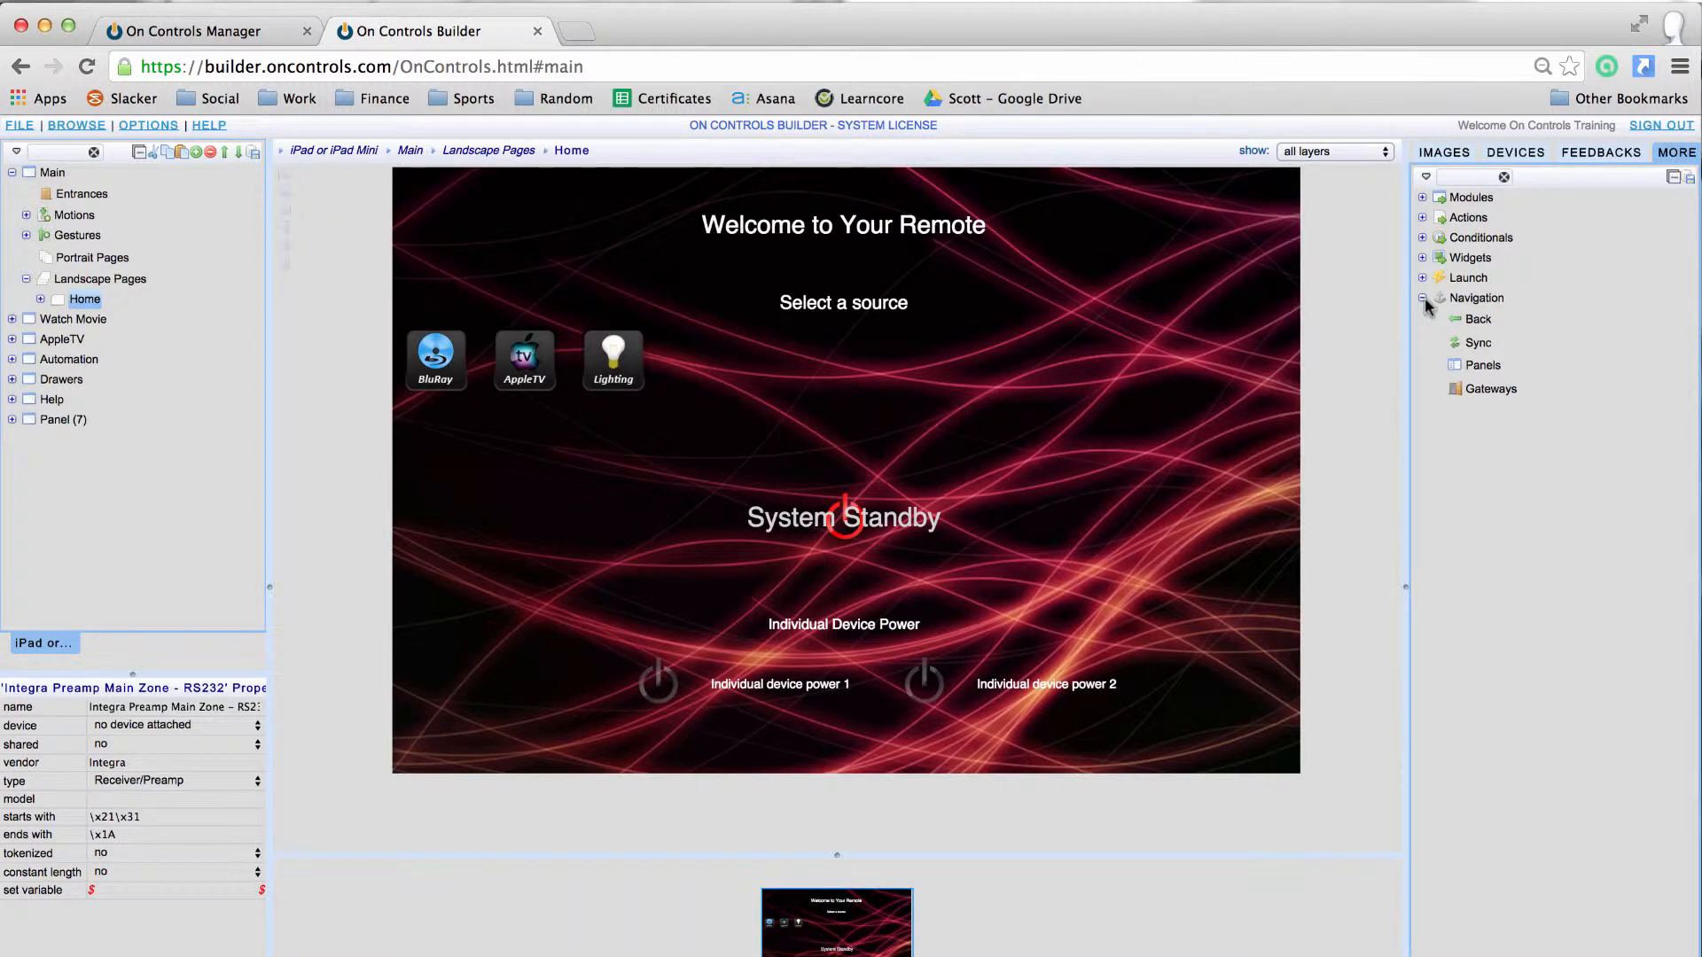
pyautogui.click(1422, 298)
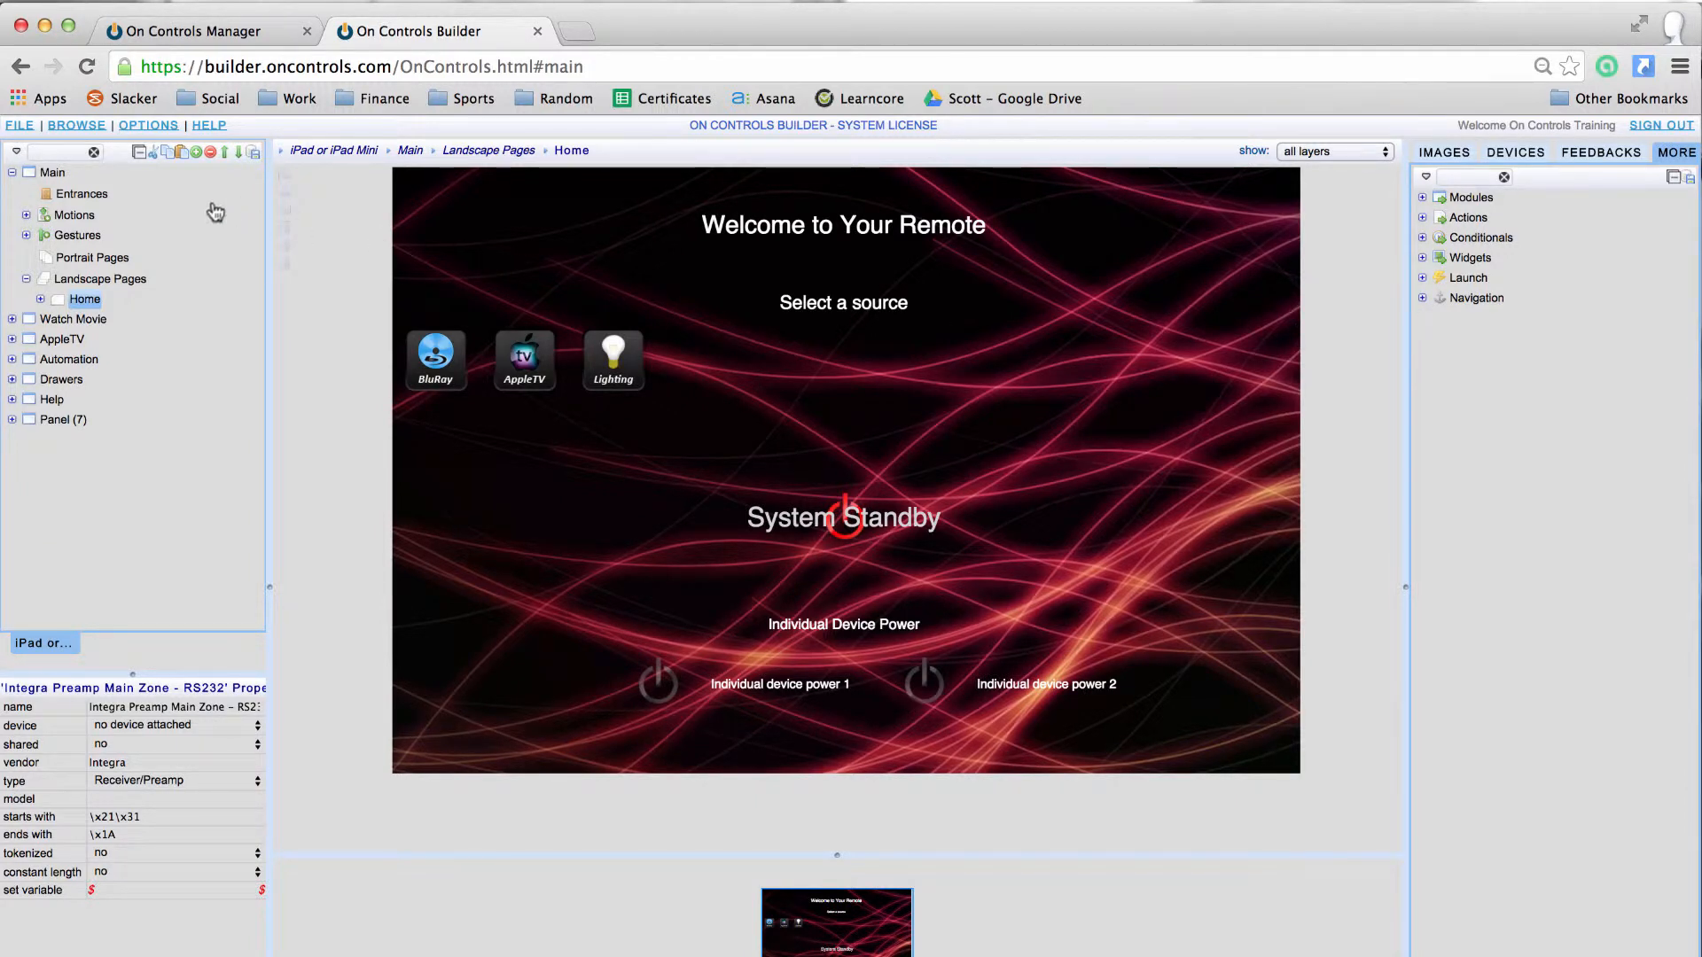
# Step: Start creating a new handset, agreeing to save the modified setup first
pyautogui.click(21, 129)
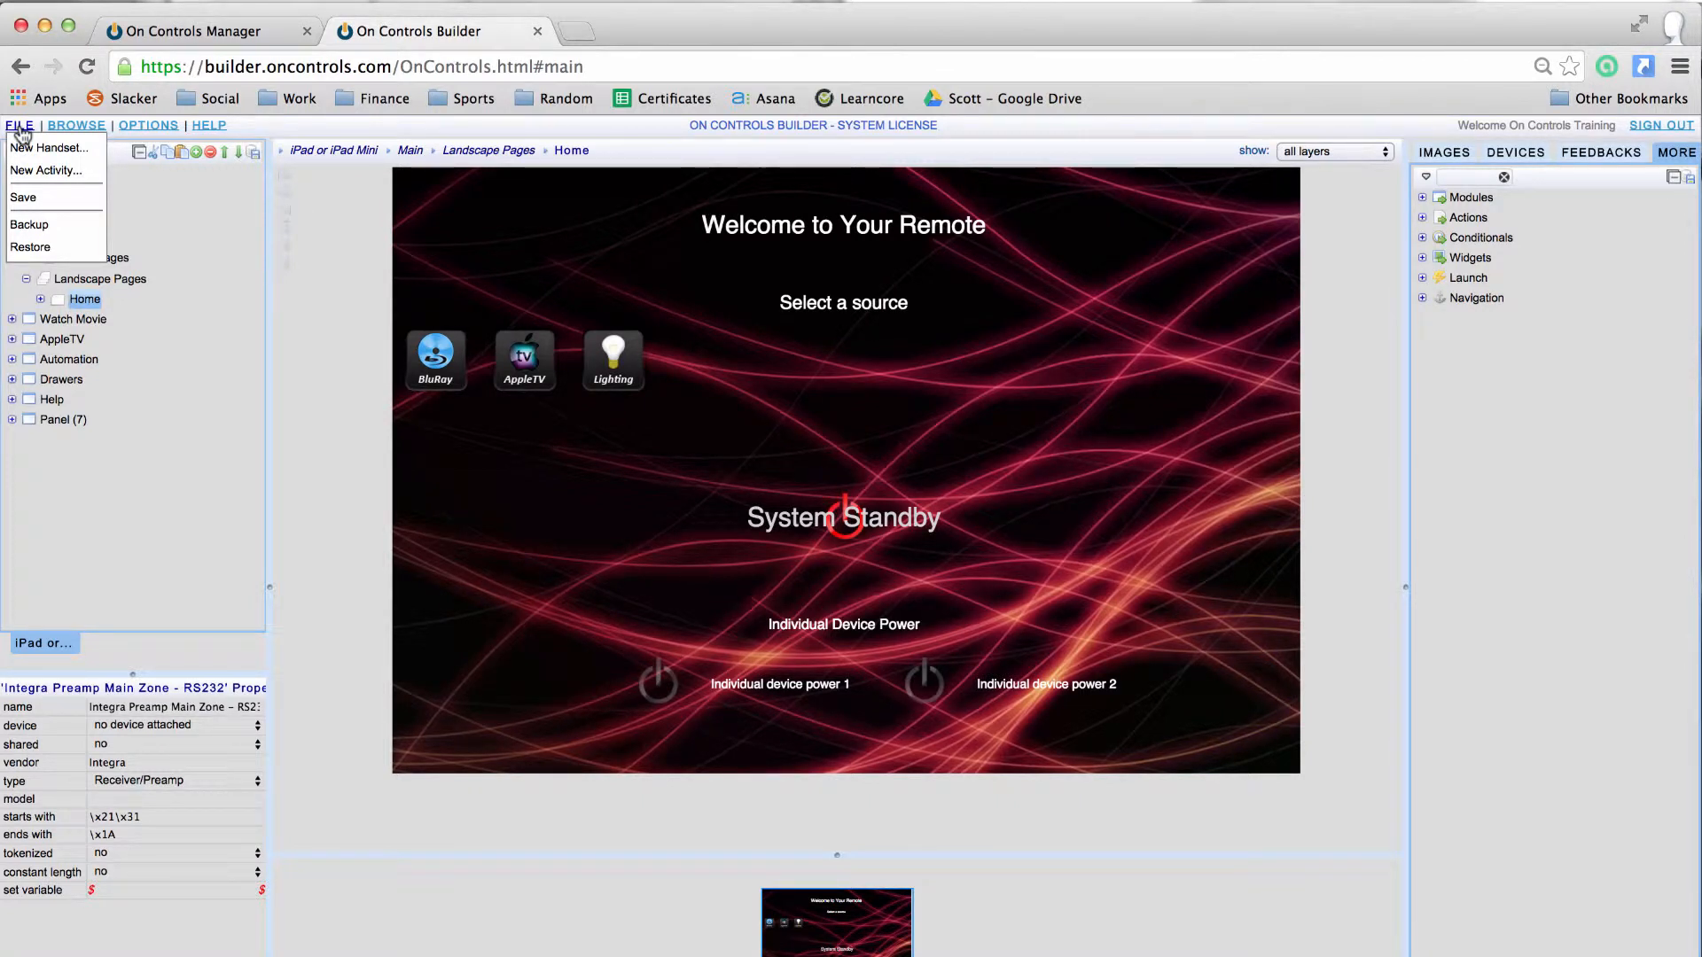
pyautogui.click(27, 148)
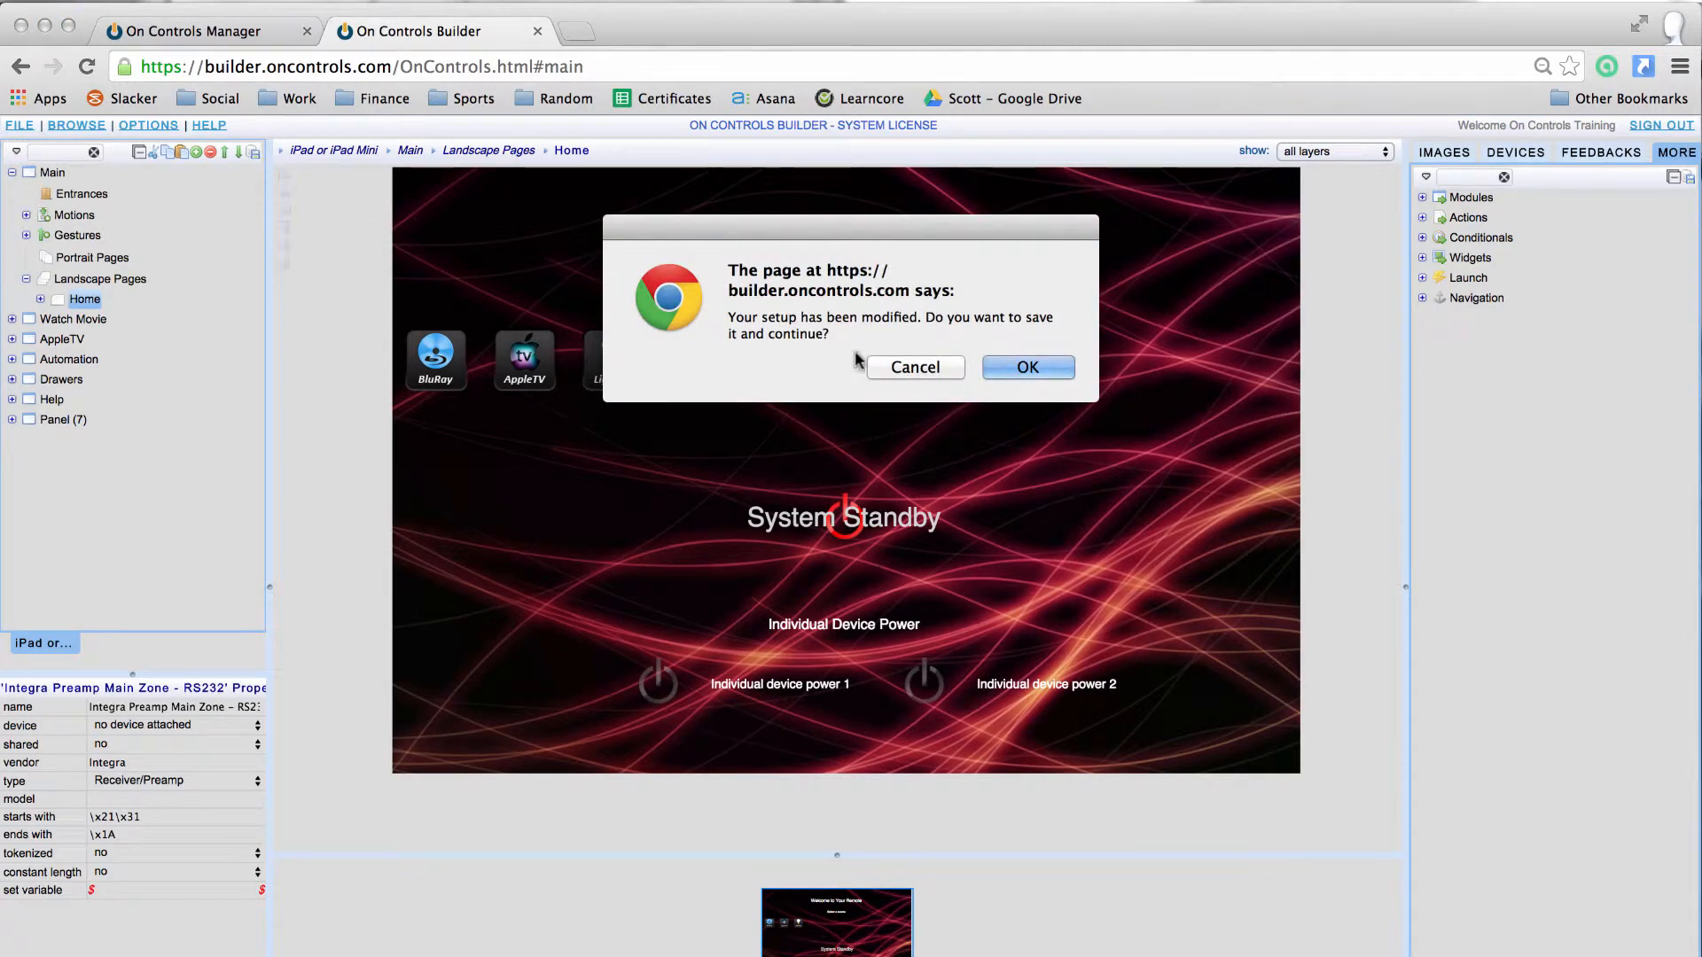
pyautogui.click(1018, 367)
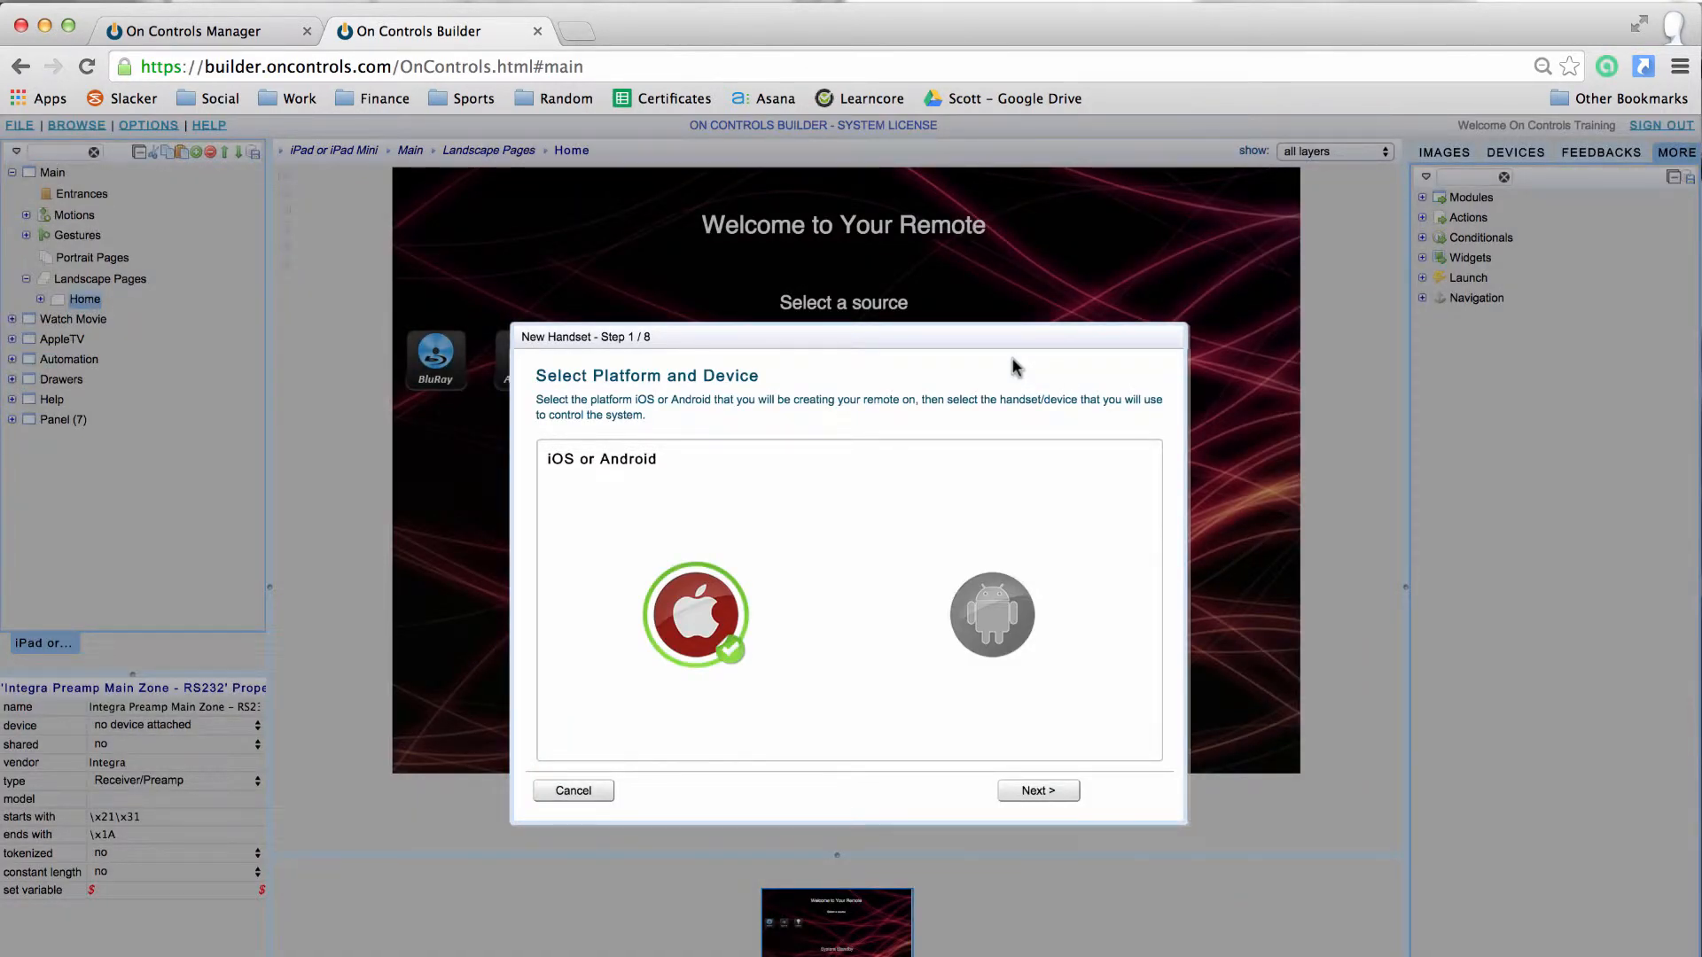
# Step: Choose the Android platform for the new handset and Google Nexus 7 2013 (1920x1200) as its device
pyautogui.click(987, 588)
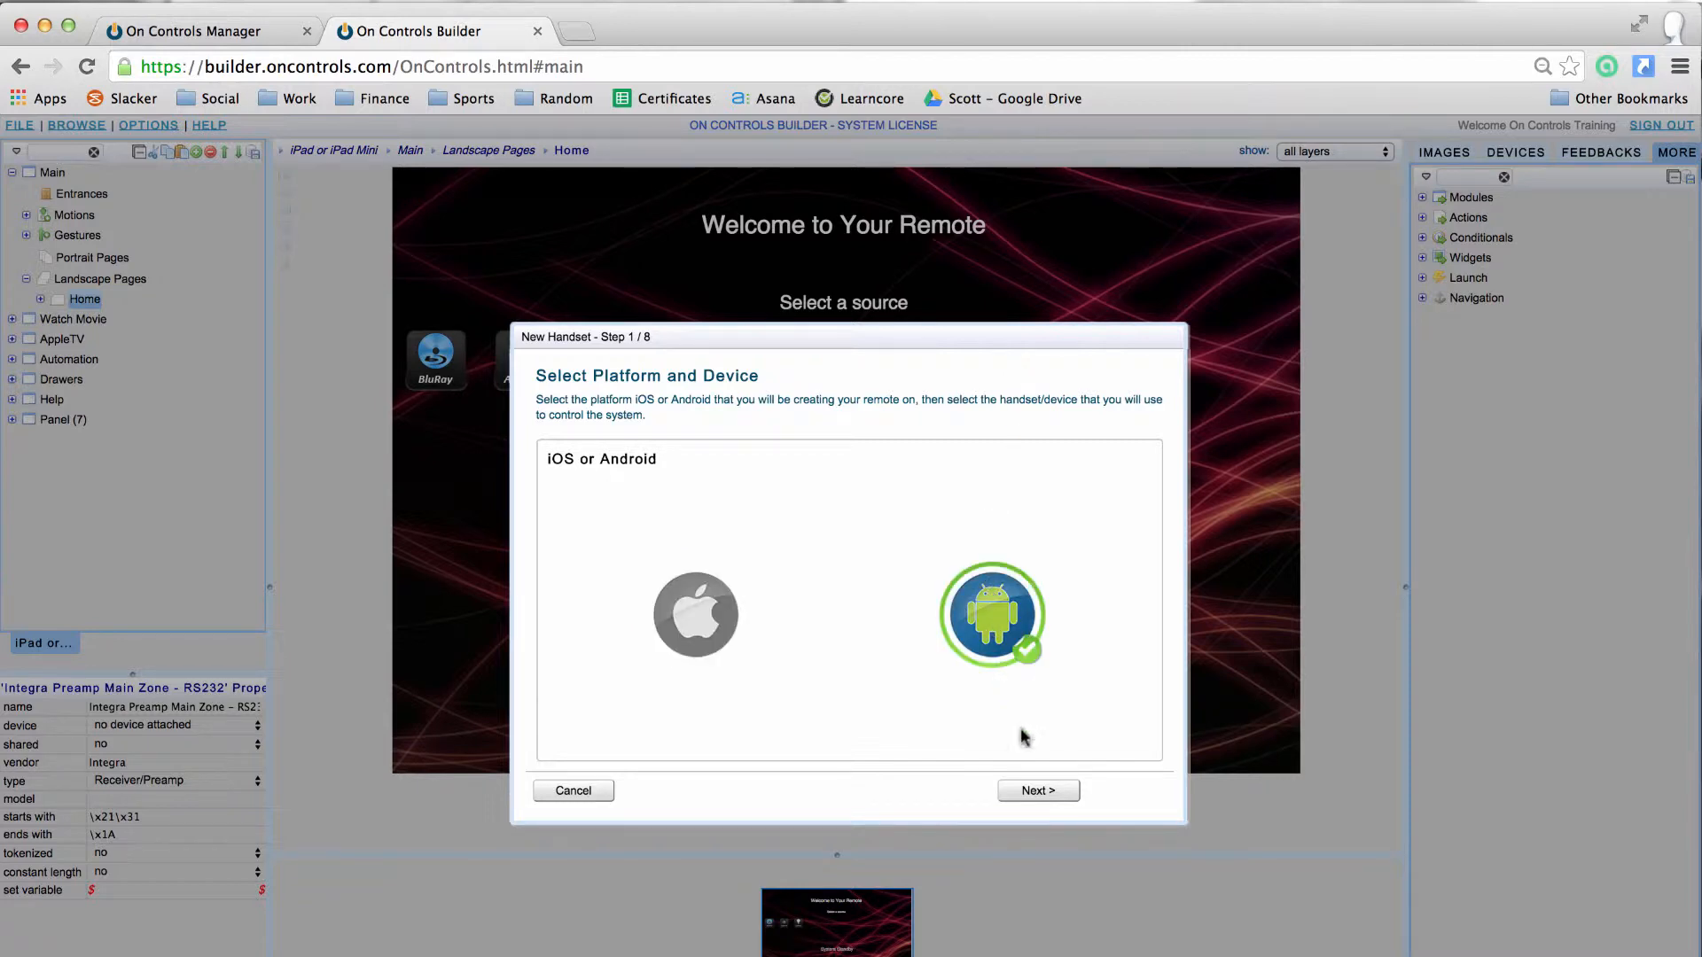
pyautogui.click(1034, 791)
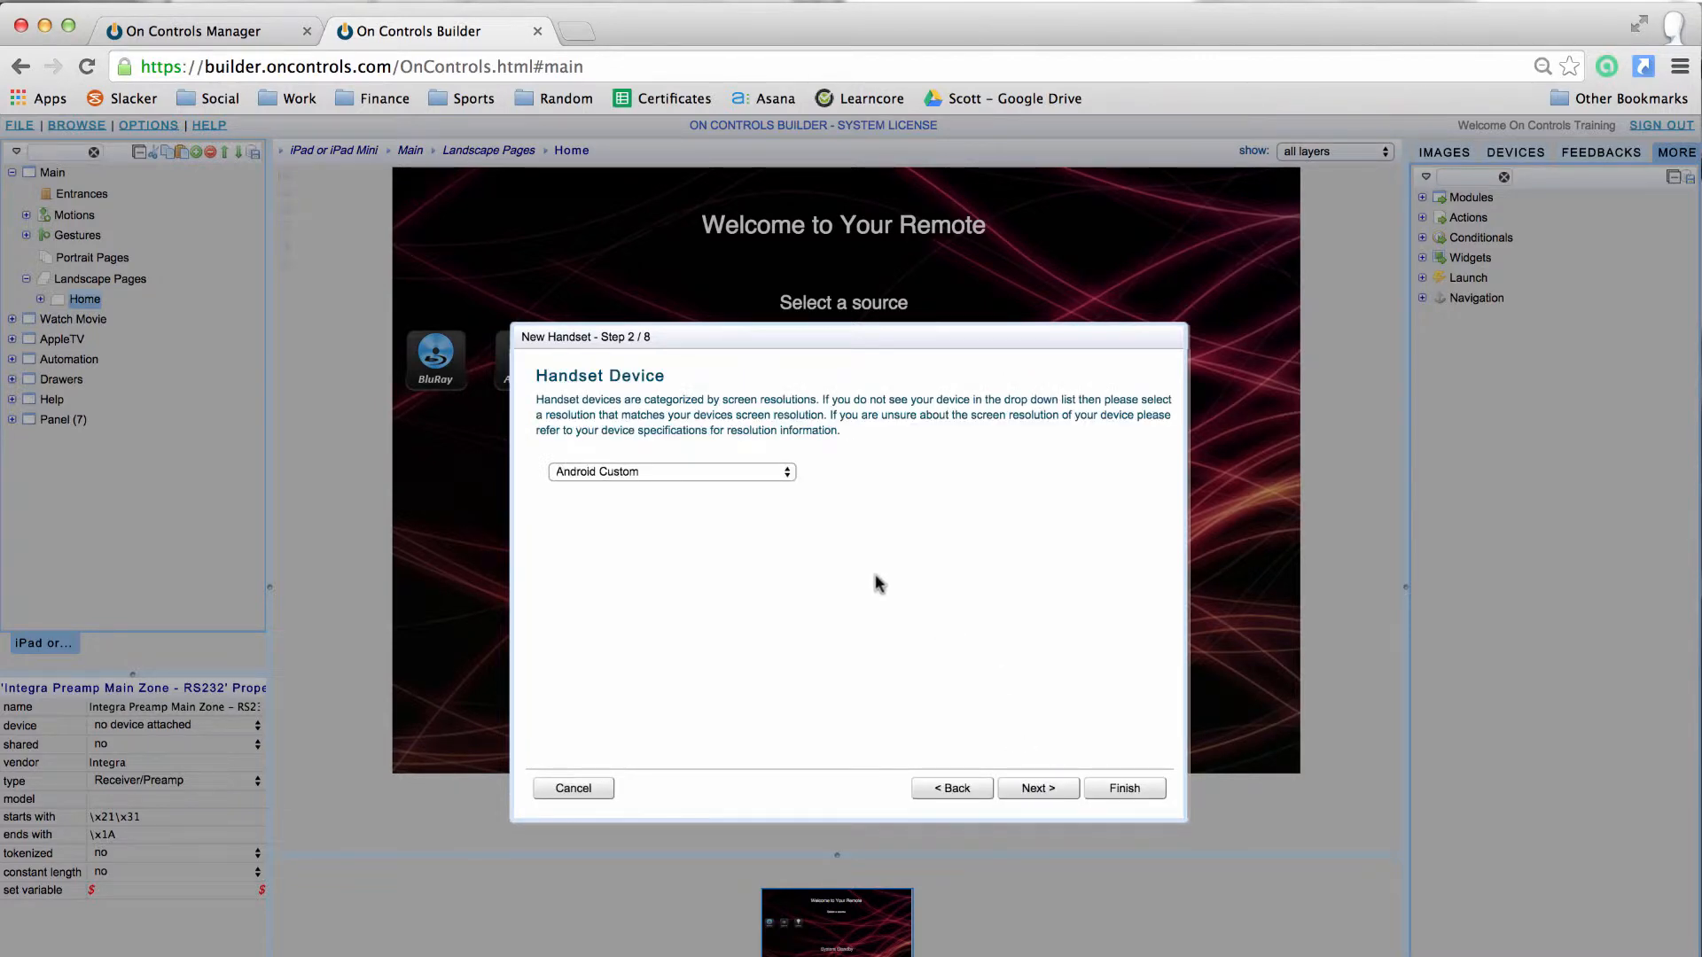
pyautogui.click(743, 472)
pyautogui.scroll(-10, 737, 638)
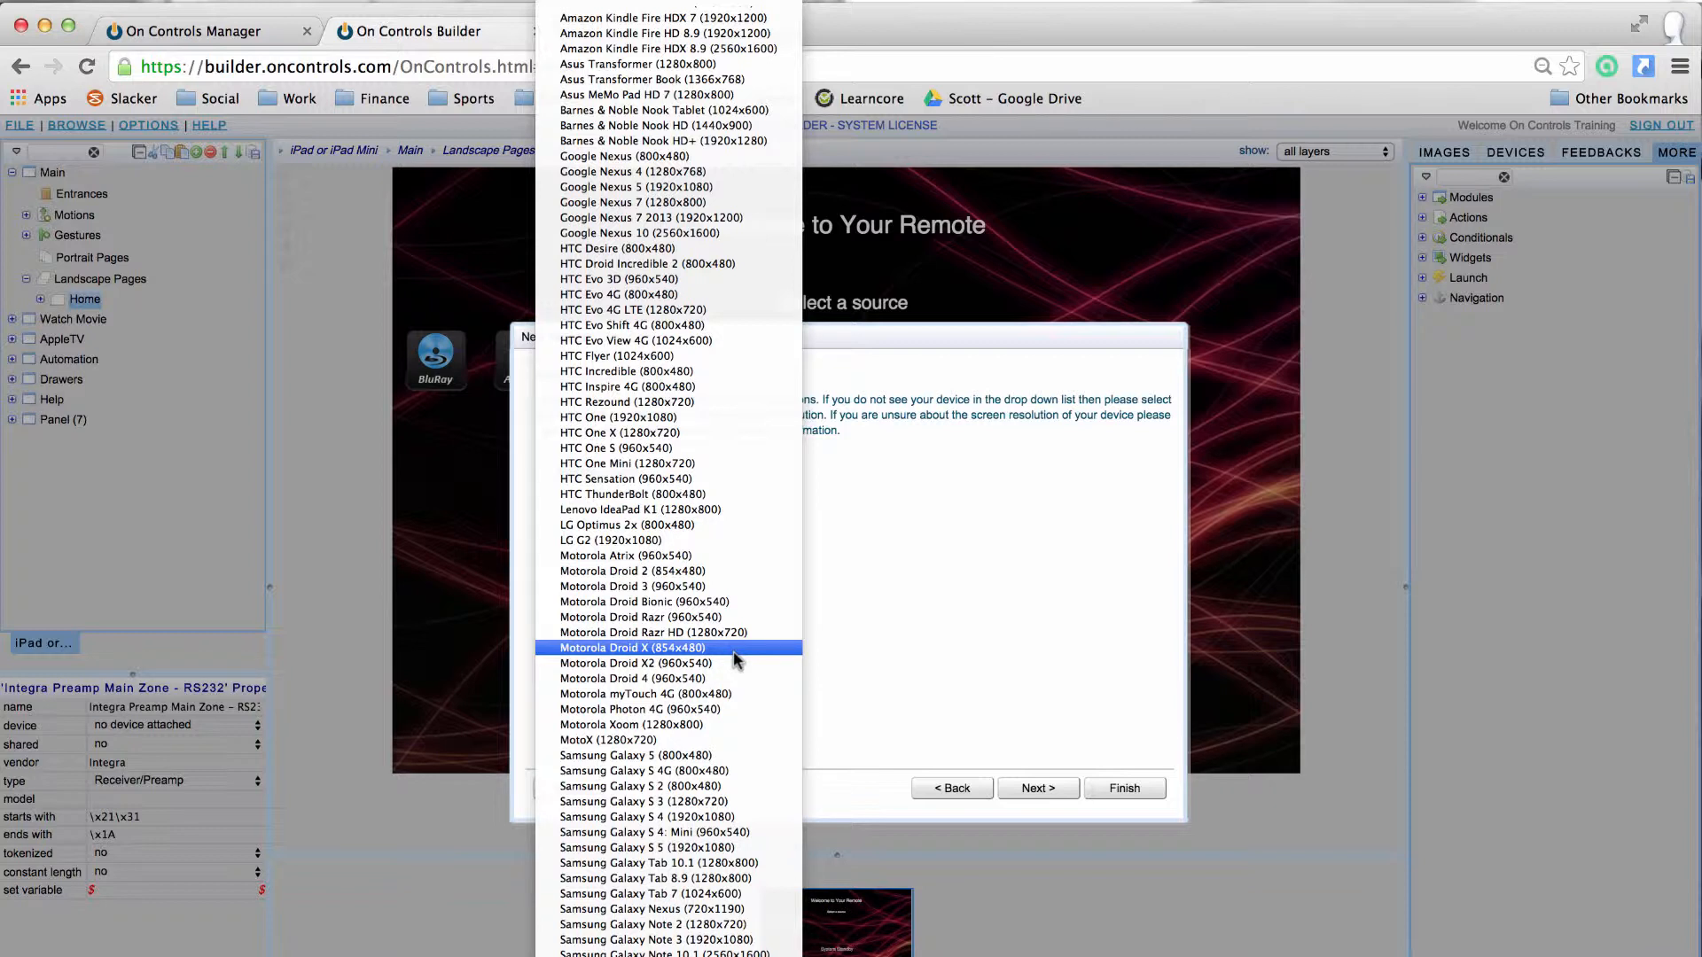
pyautogui.click(703, 222)
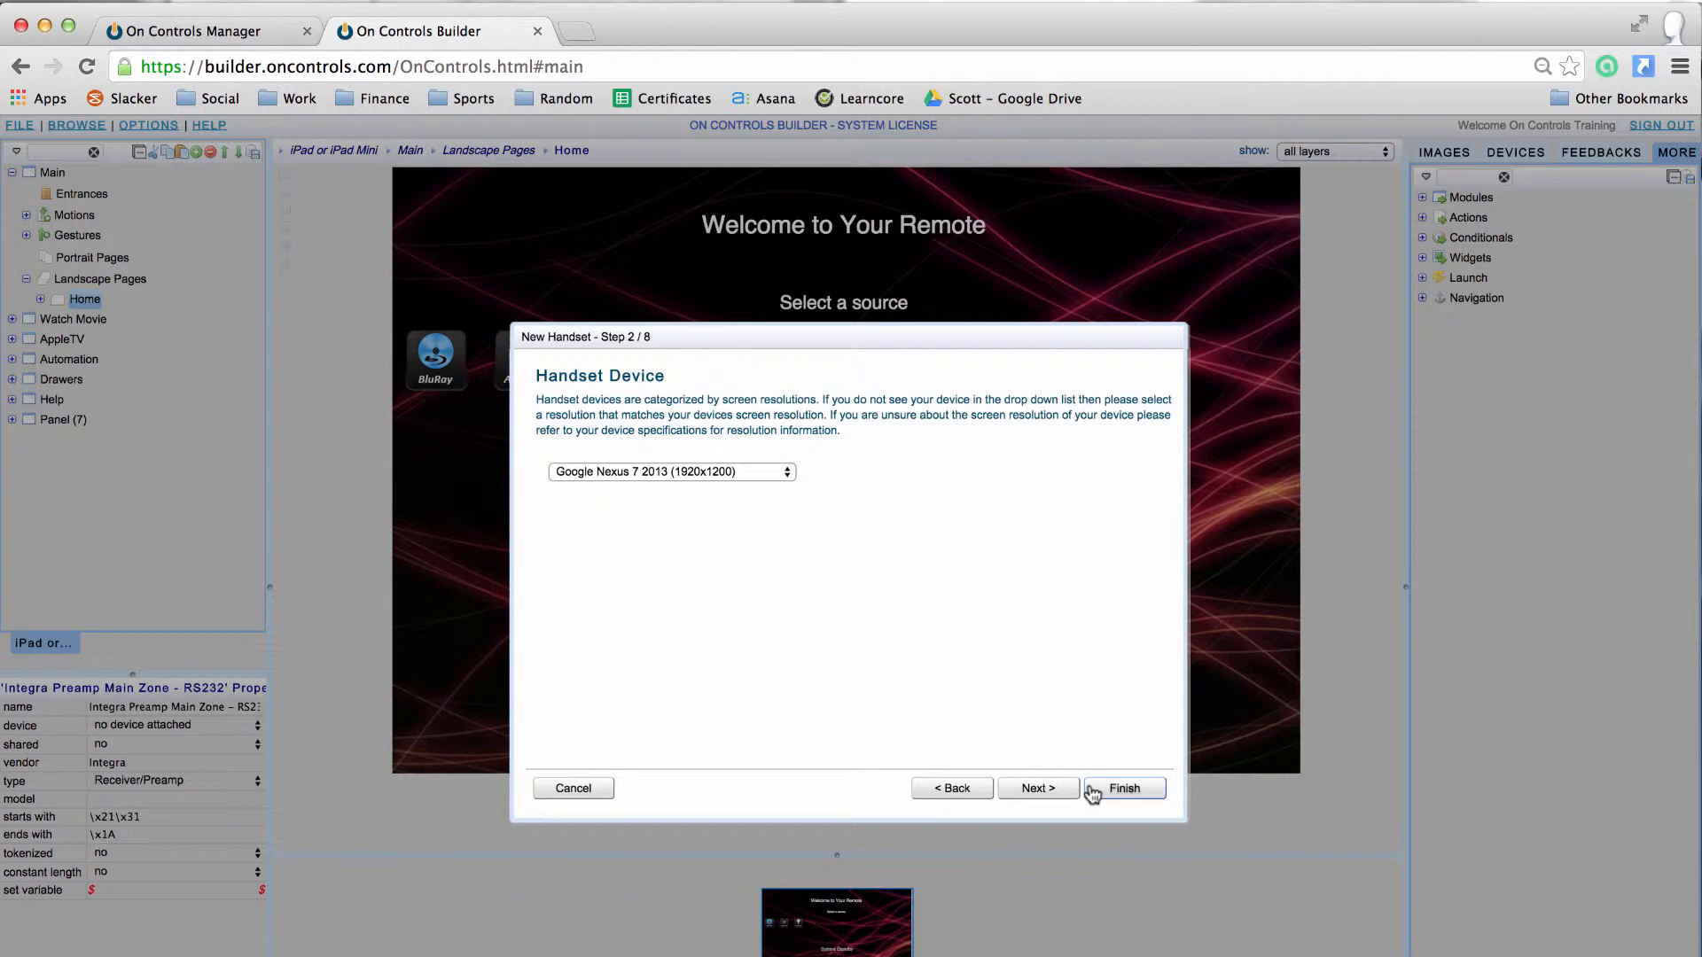
pyautogui.click(1050, 791)
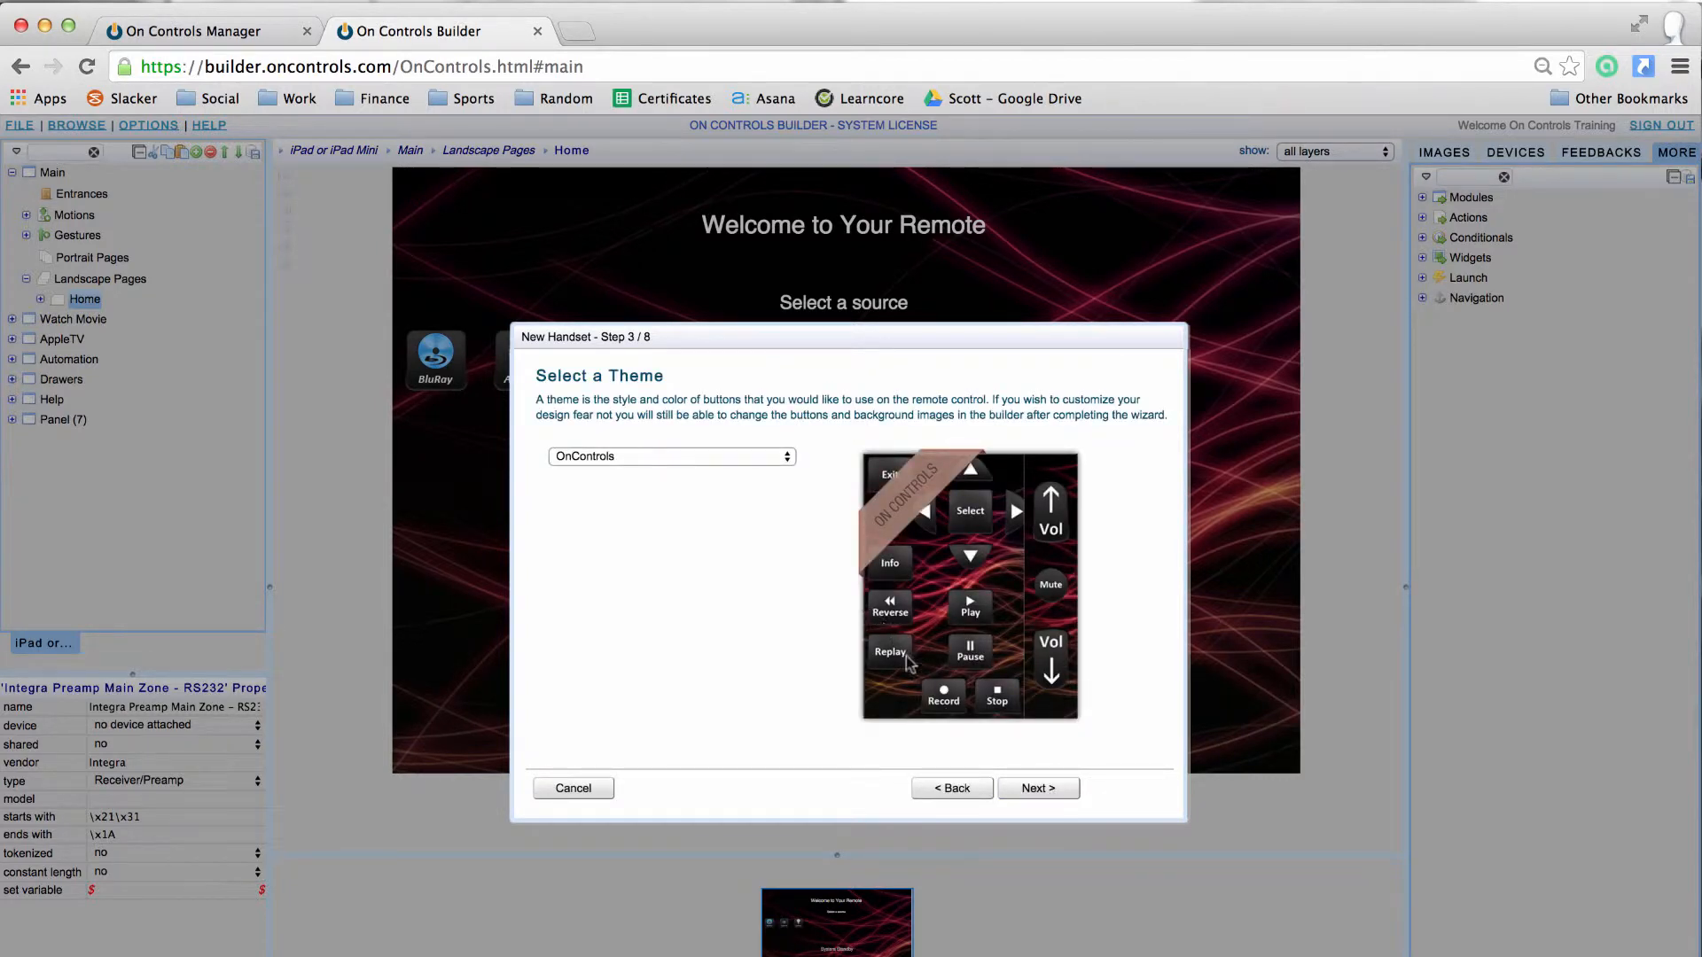
# Step: Go through the handset wizard's theme, activities and devices pages with their existing selections, and cancel the new handset
pyautogui.click(1049, 792)
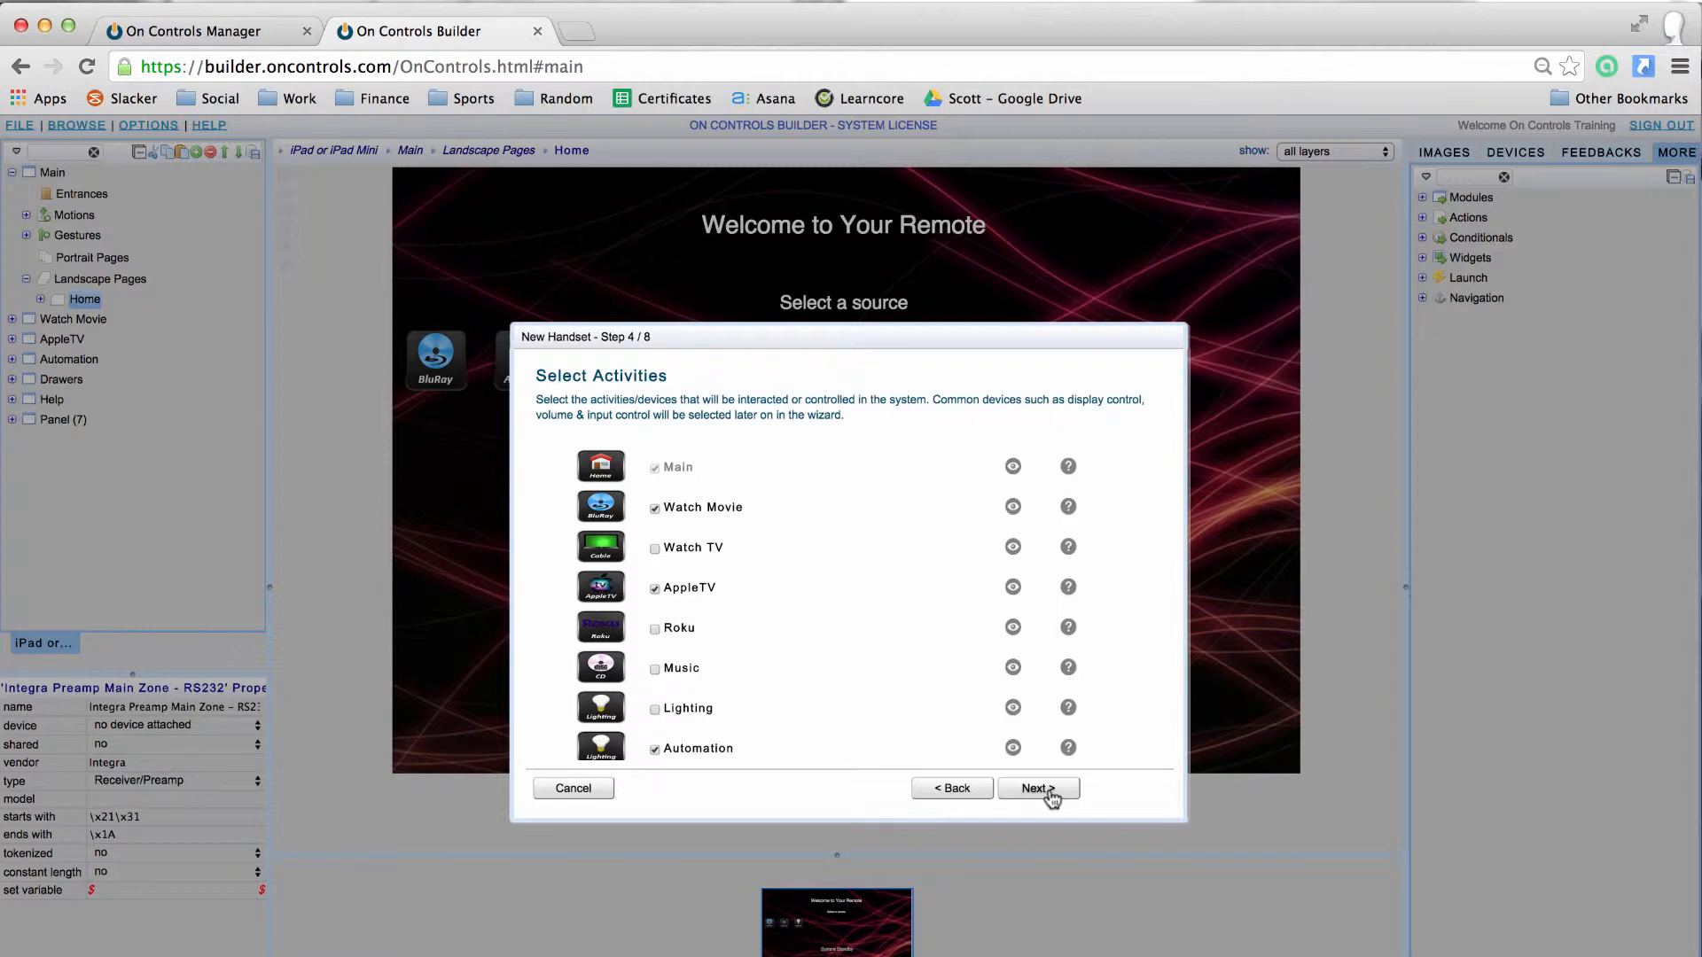
pyautogui.click(1051, 796)
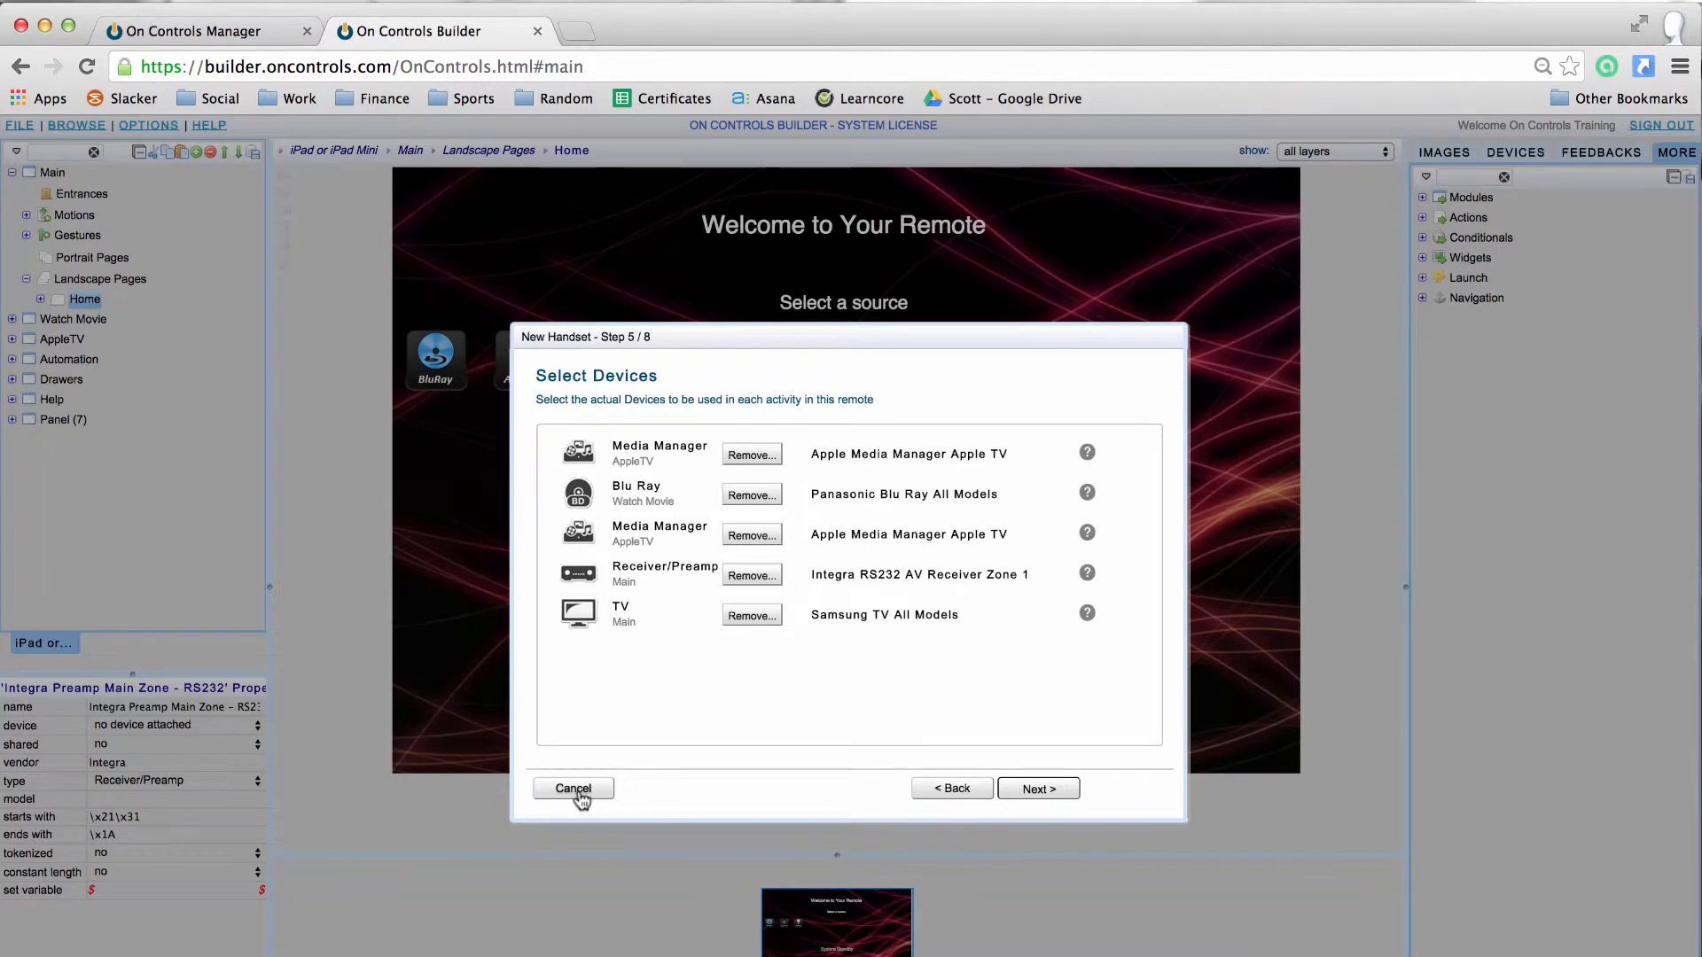
pyautogui.click(573, 789)
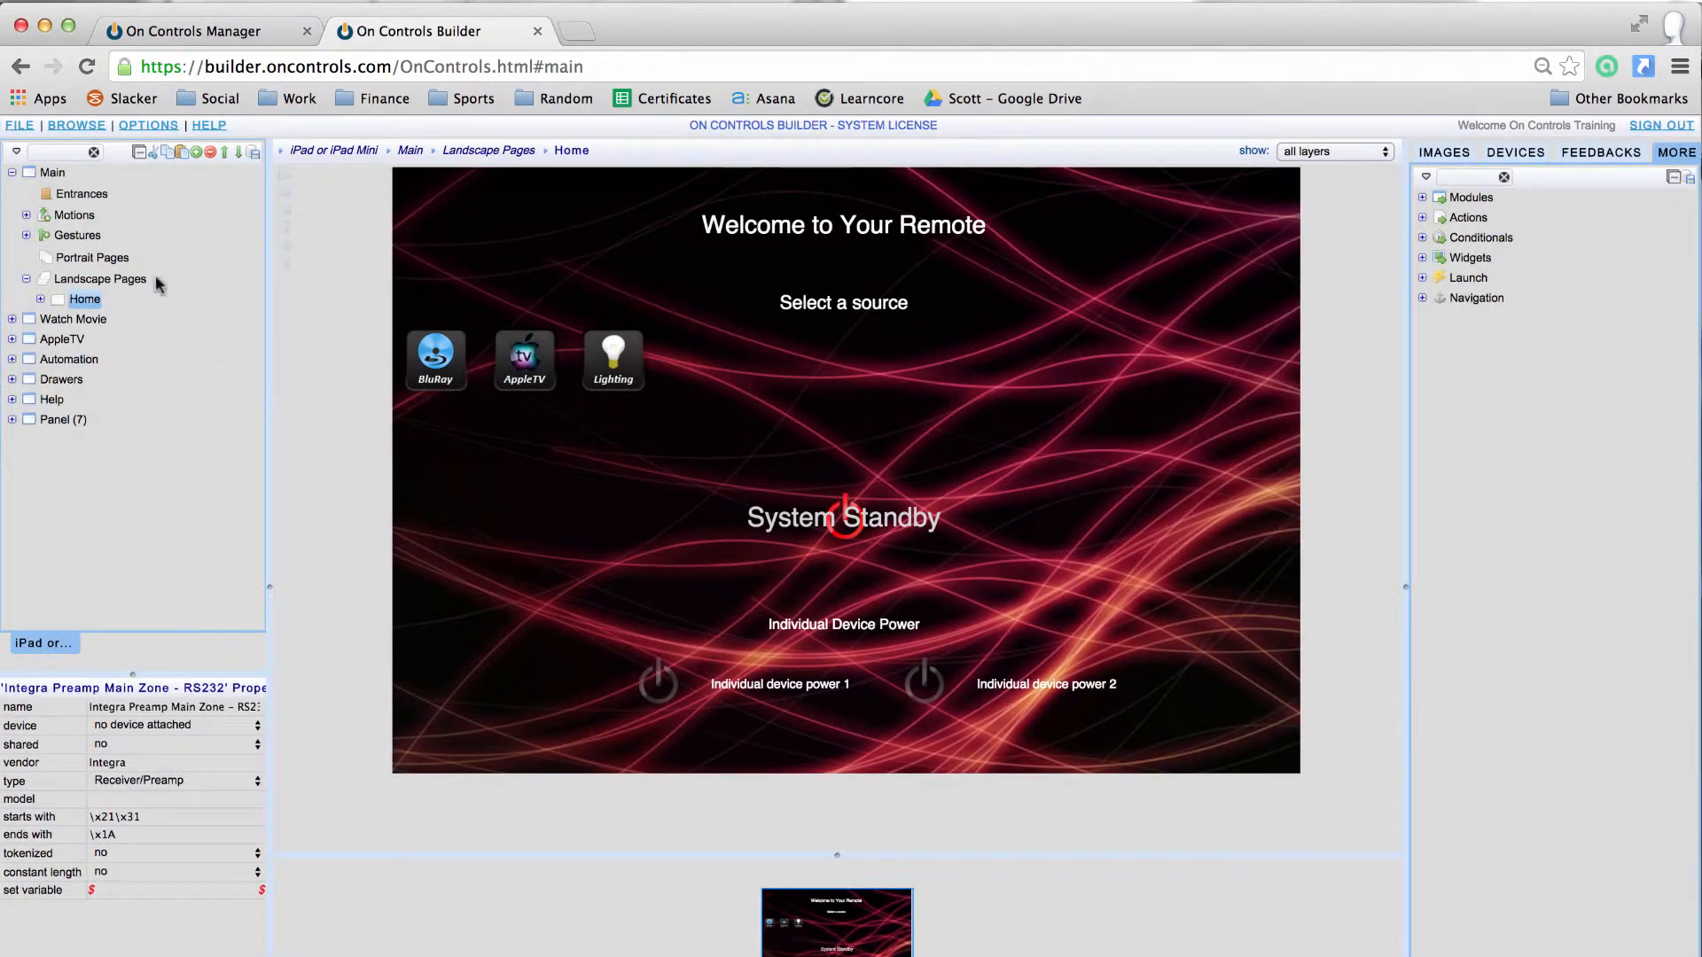
# Step: Start creating a new activity for the current handset with the OnControls theme
pyautogui.click(20, 125)
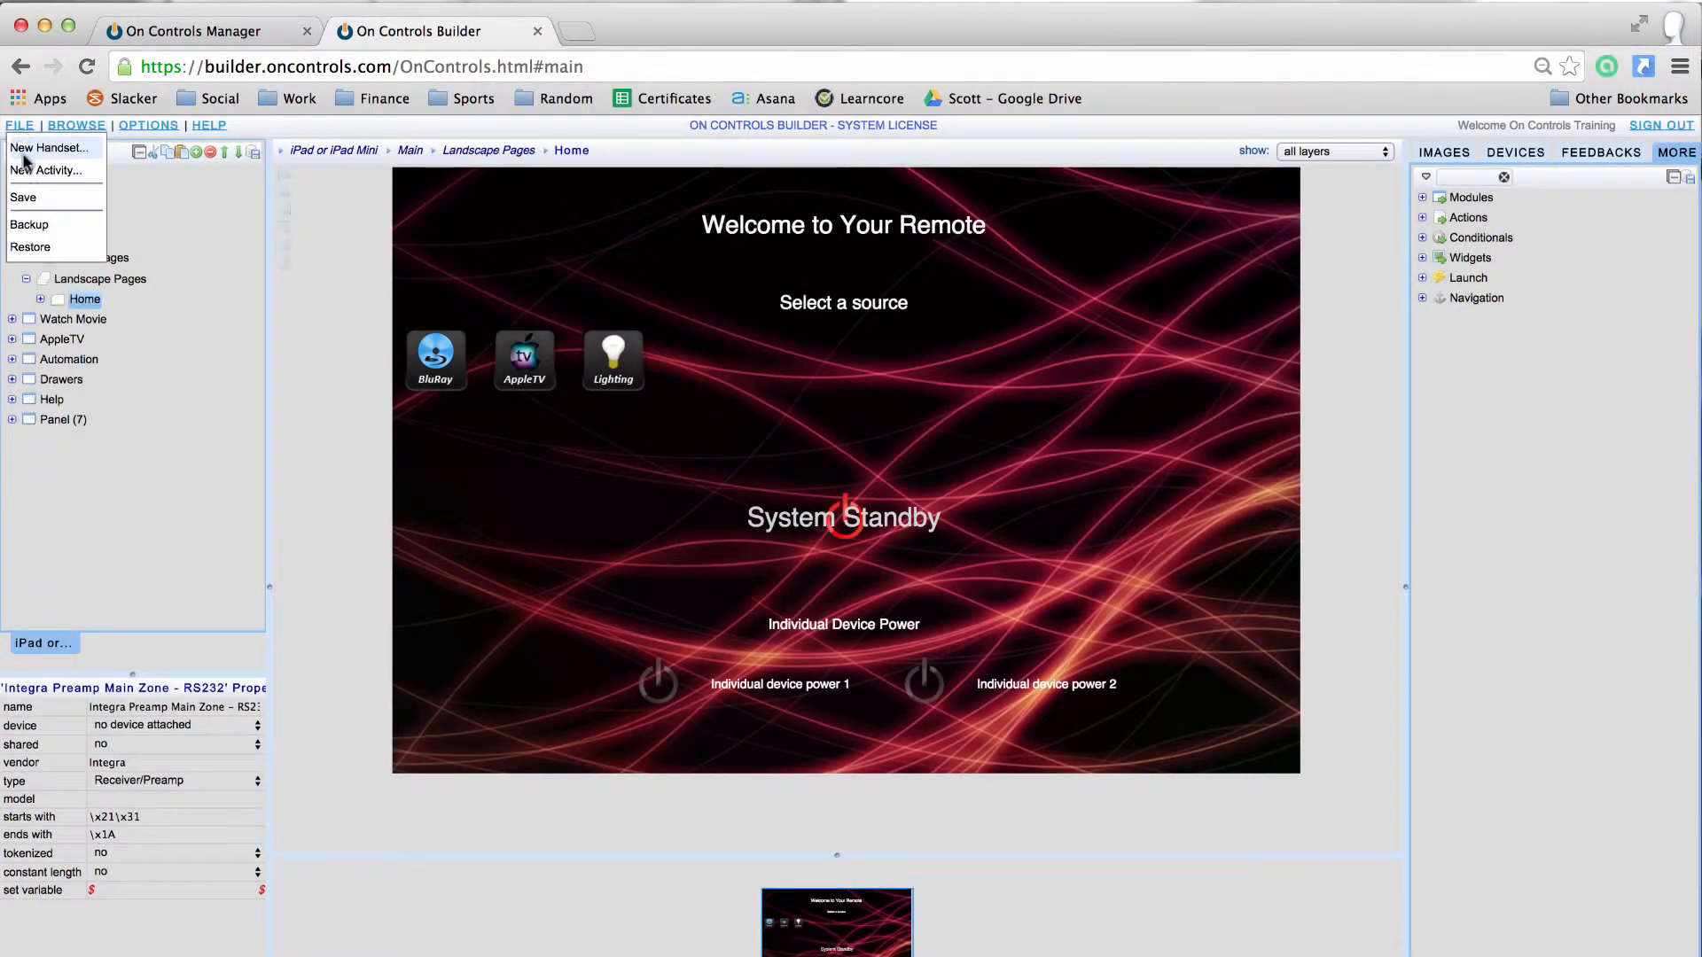
pyautogui.click(26, 171)
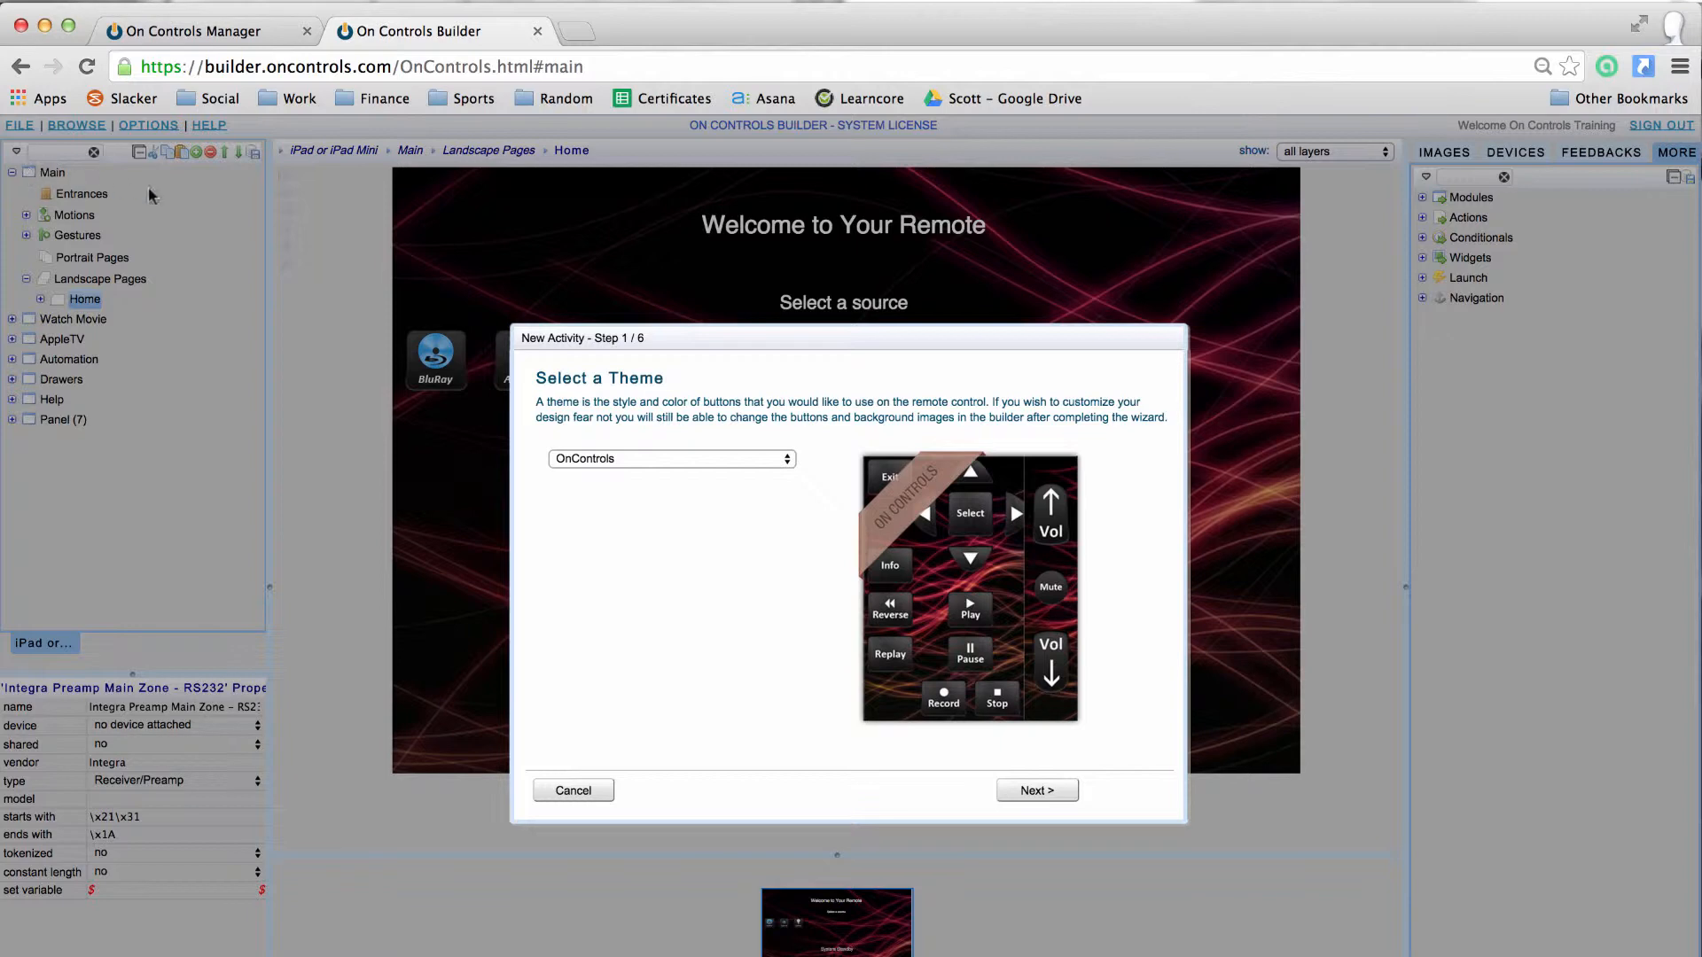
pyautogui.click(1028, 789)
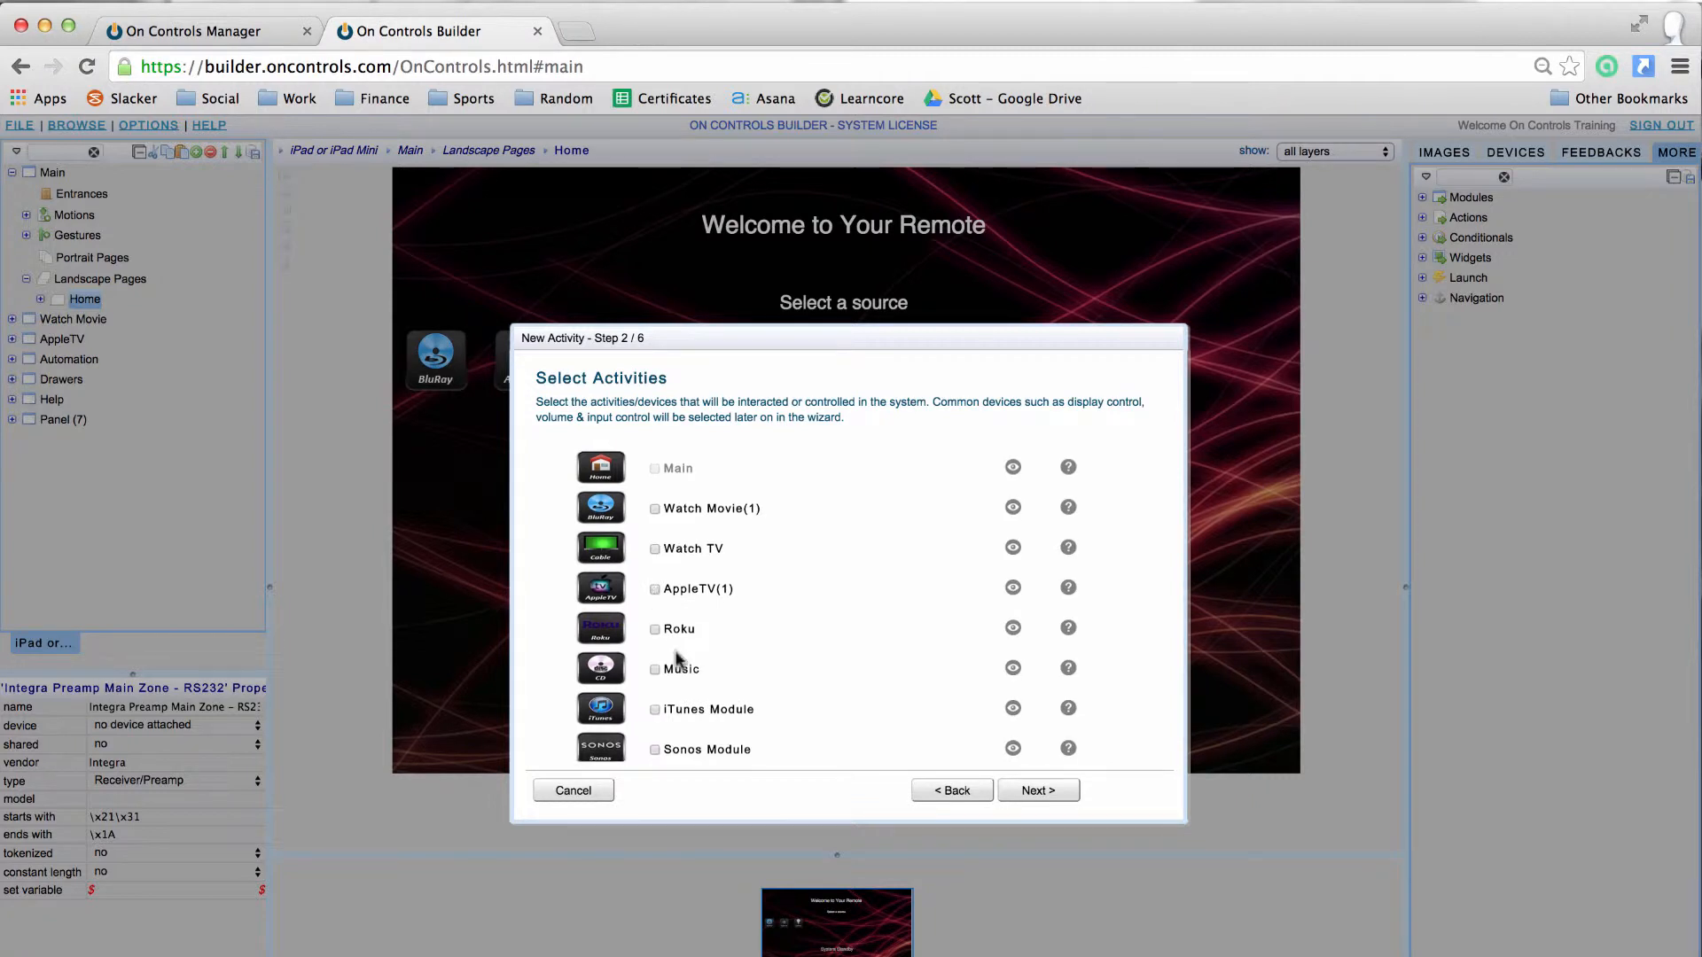
# Step: Select the iTunes Module and Blank activities, leaving Automation(1) unselected
pyautogui.scroll(-3, 678, 660)
pyautogui.scroll(-1, 678, 661)
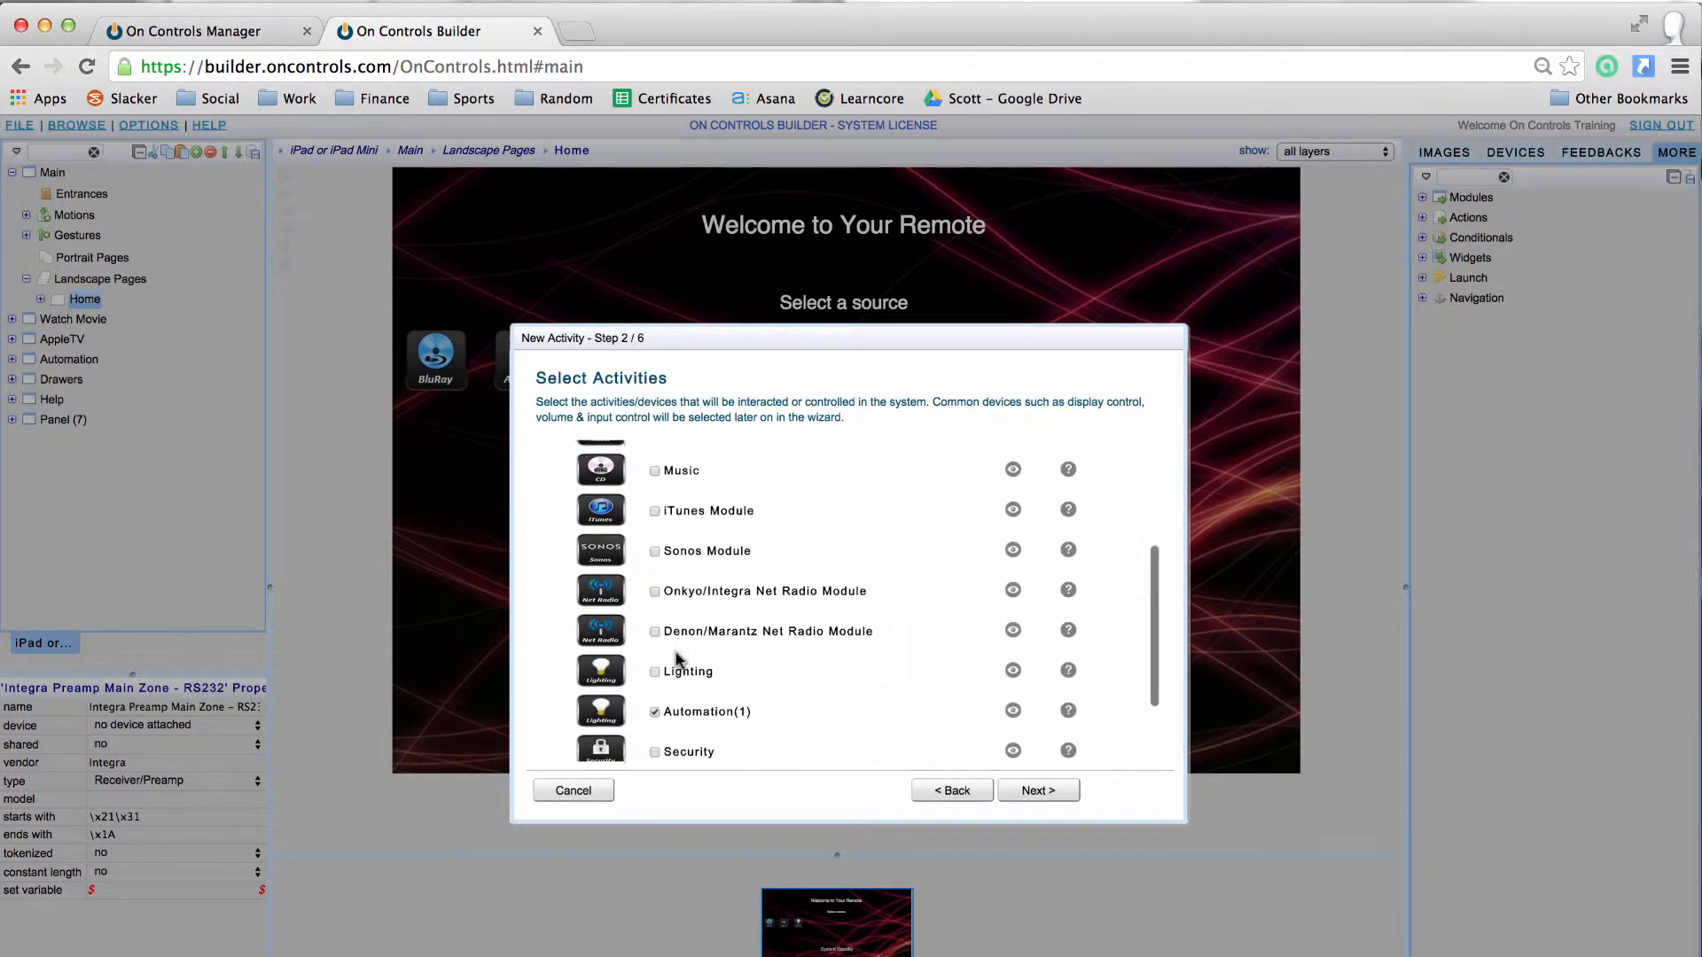
pyautogui.click(655, 710)
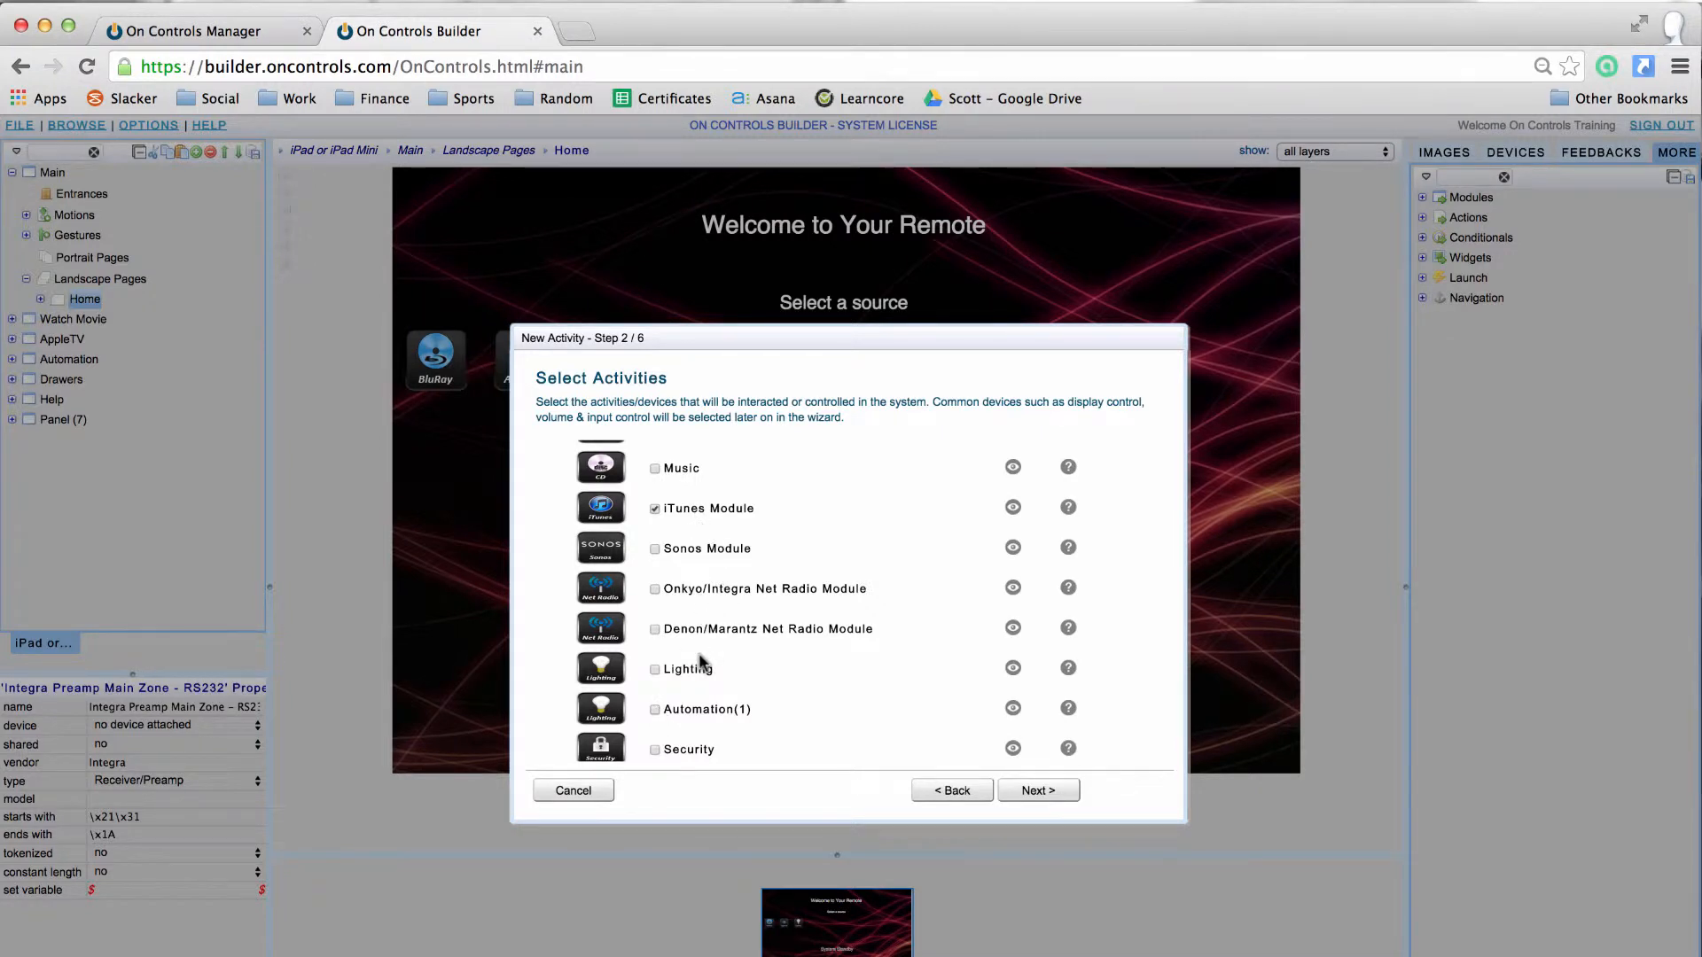
pyautogui.scroll(-2, 698, 661)
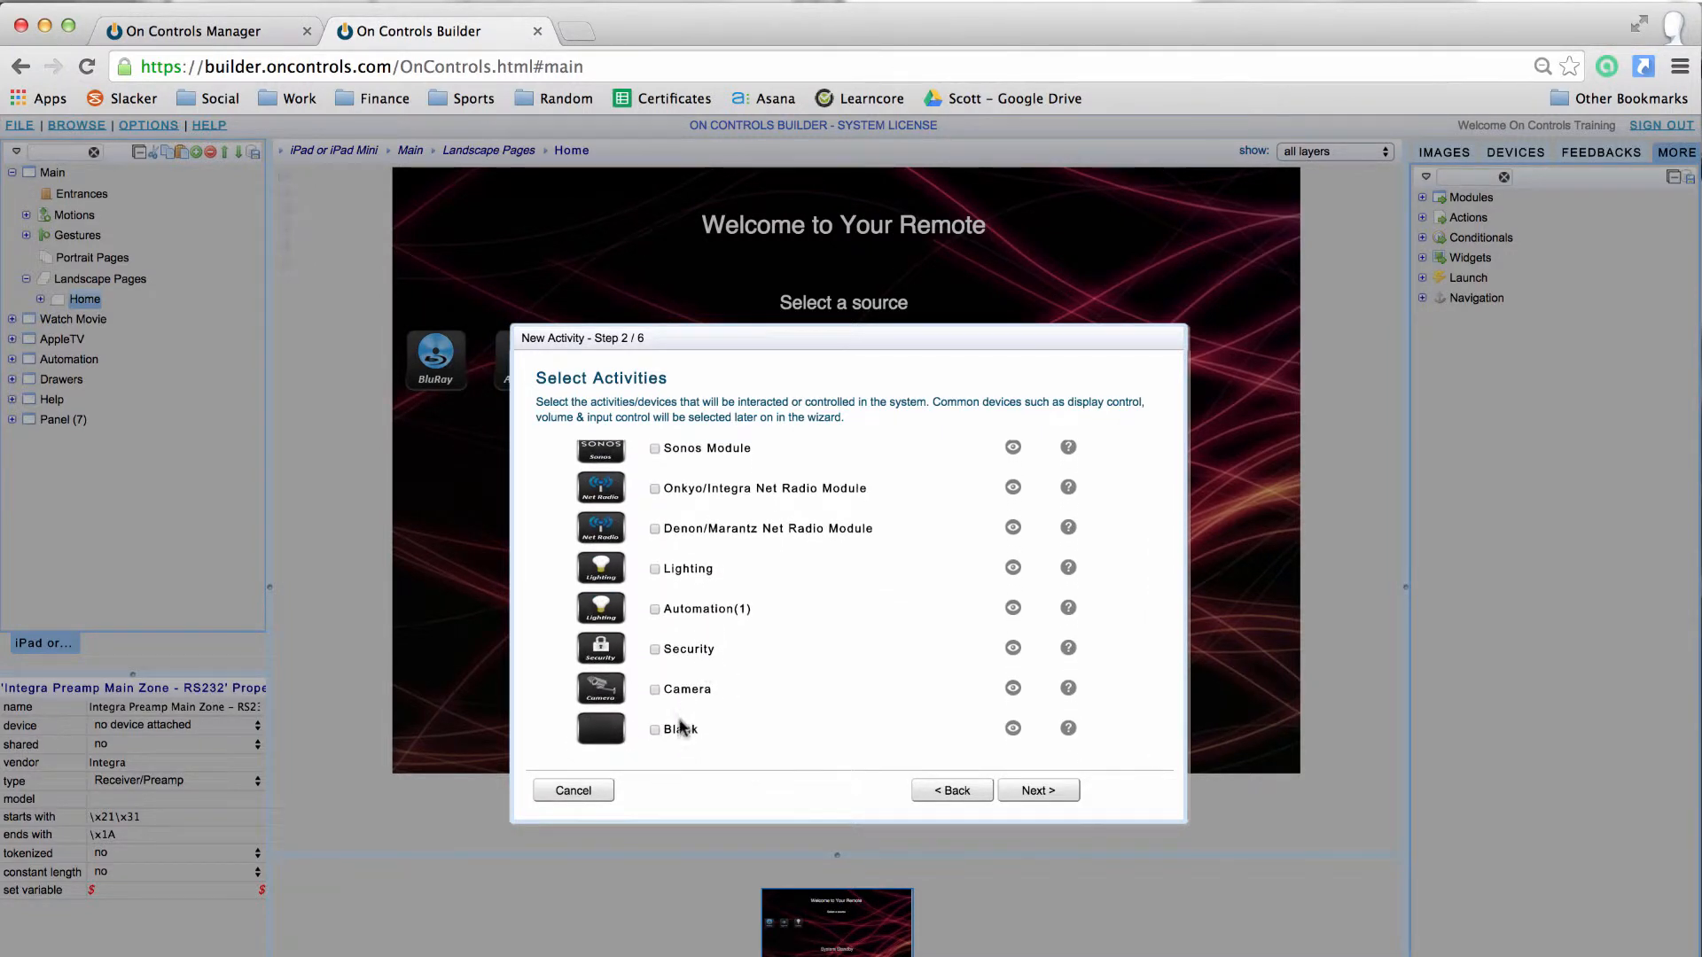
pyautogui.click(681, 731)
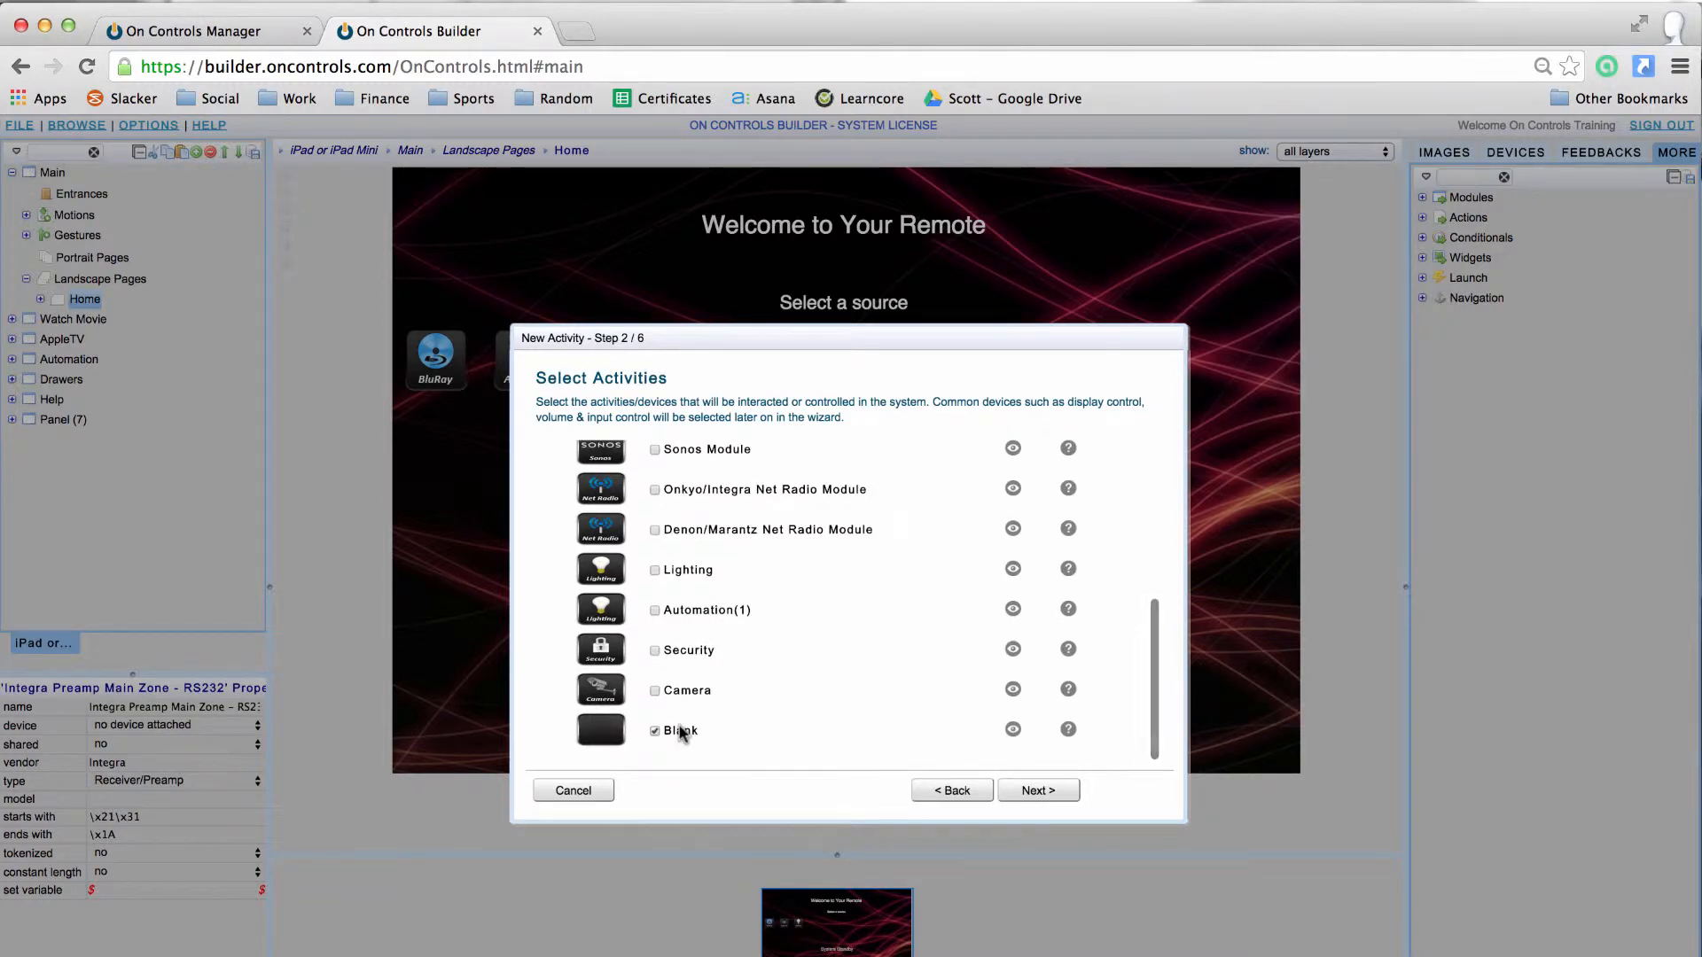
pyautogui.click(1036, 792)
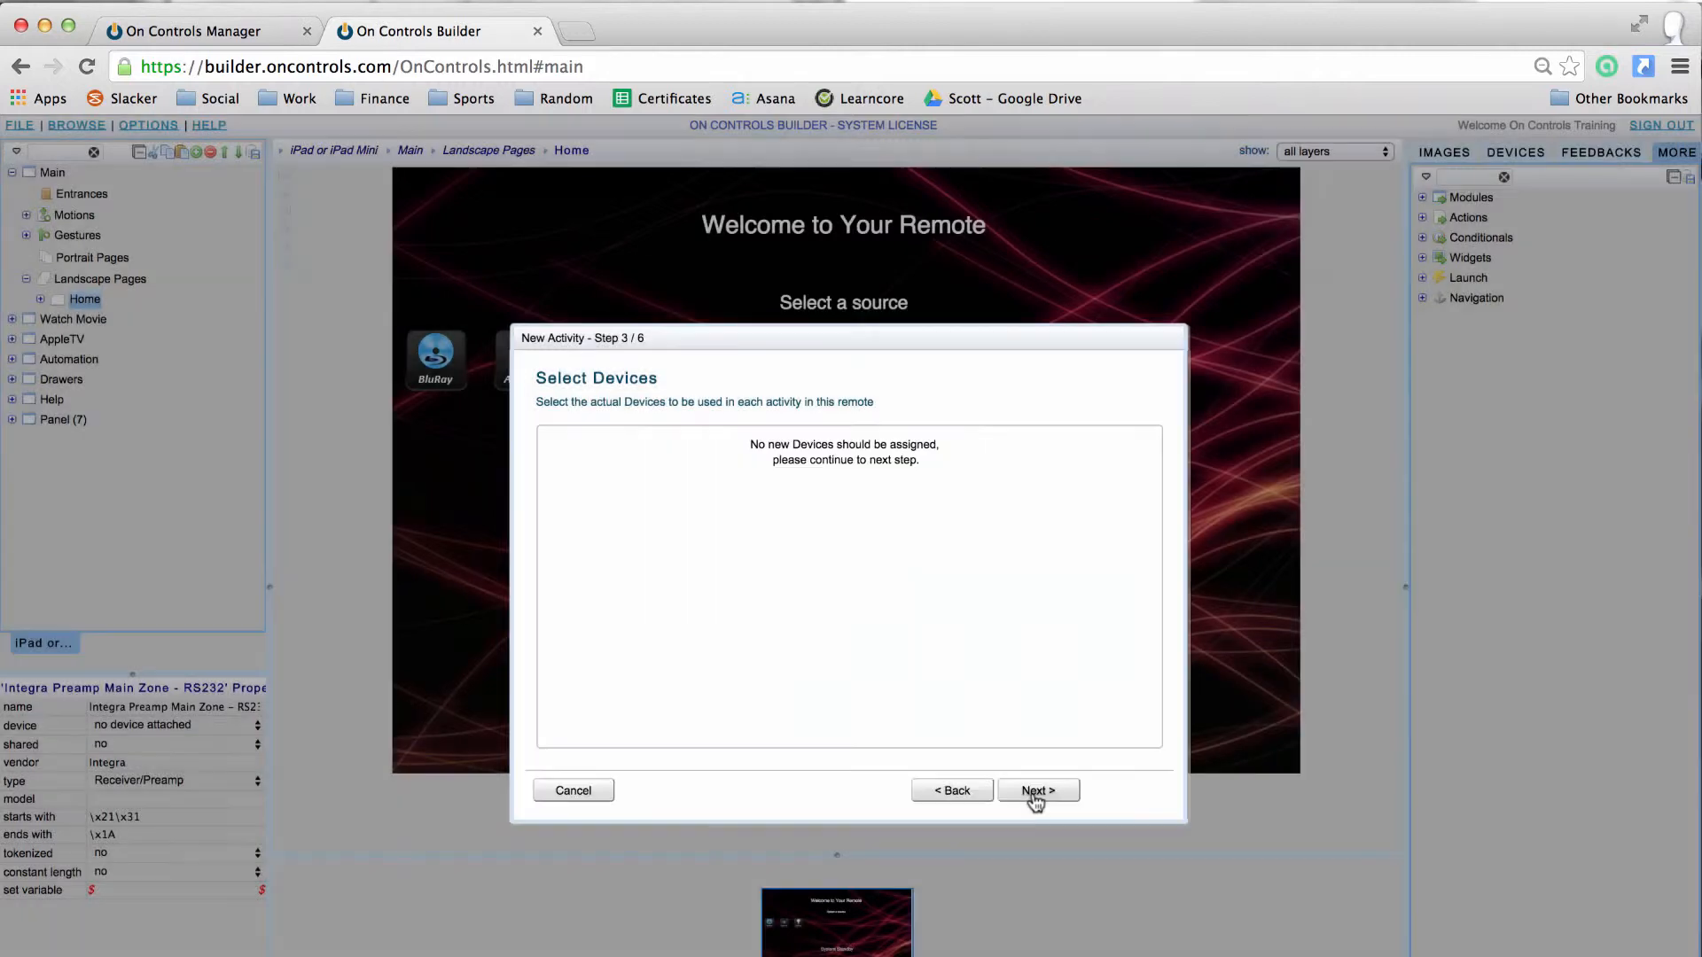
# Step: Finish the activity wizard with N/A for volume and source switching, and open the added iTunes Module and Blank panels
pyautogui.click(1035, 798)
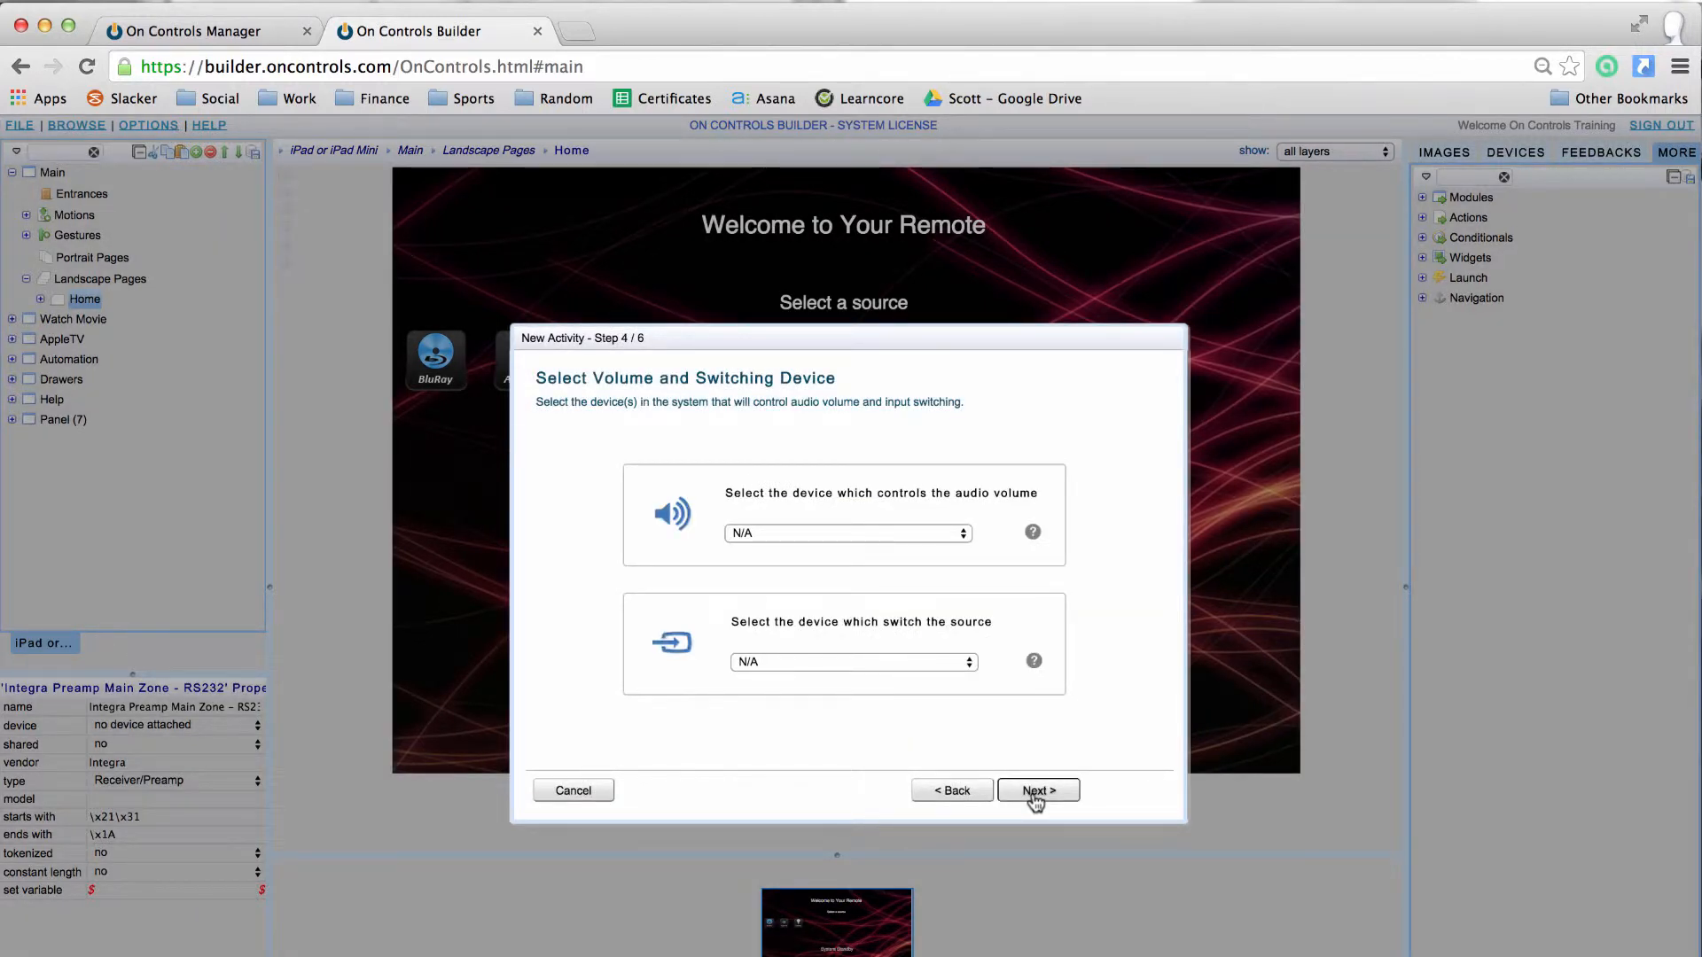
pyautogui.click(1035, 791)
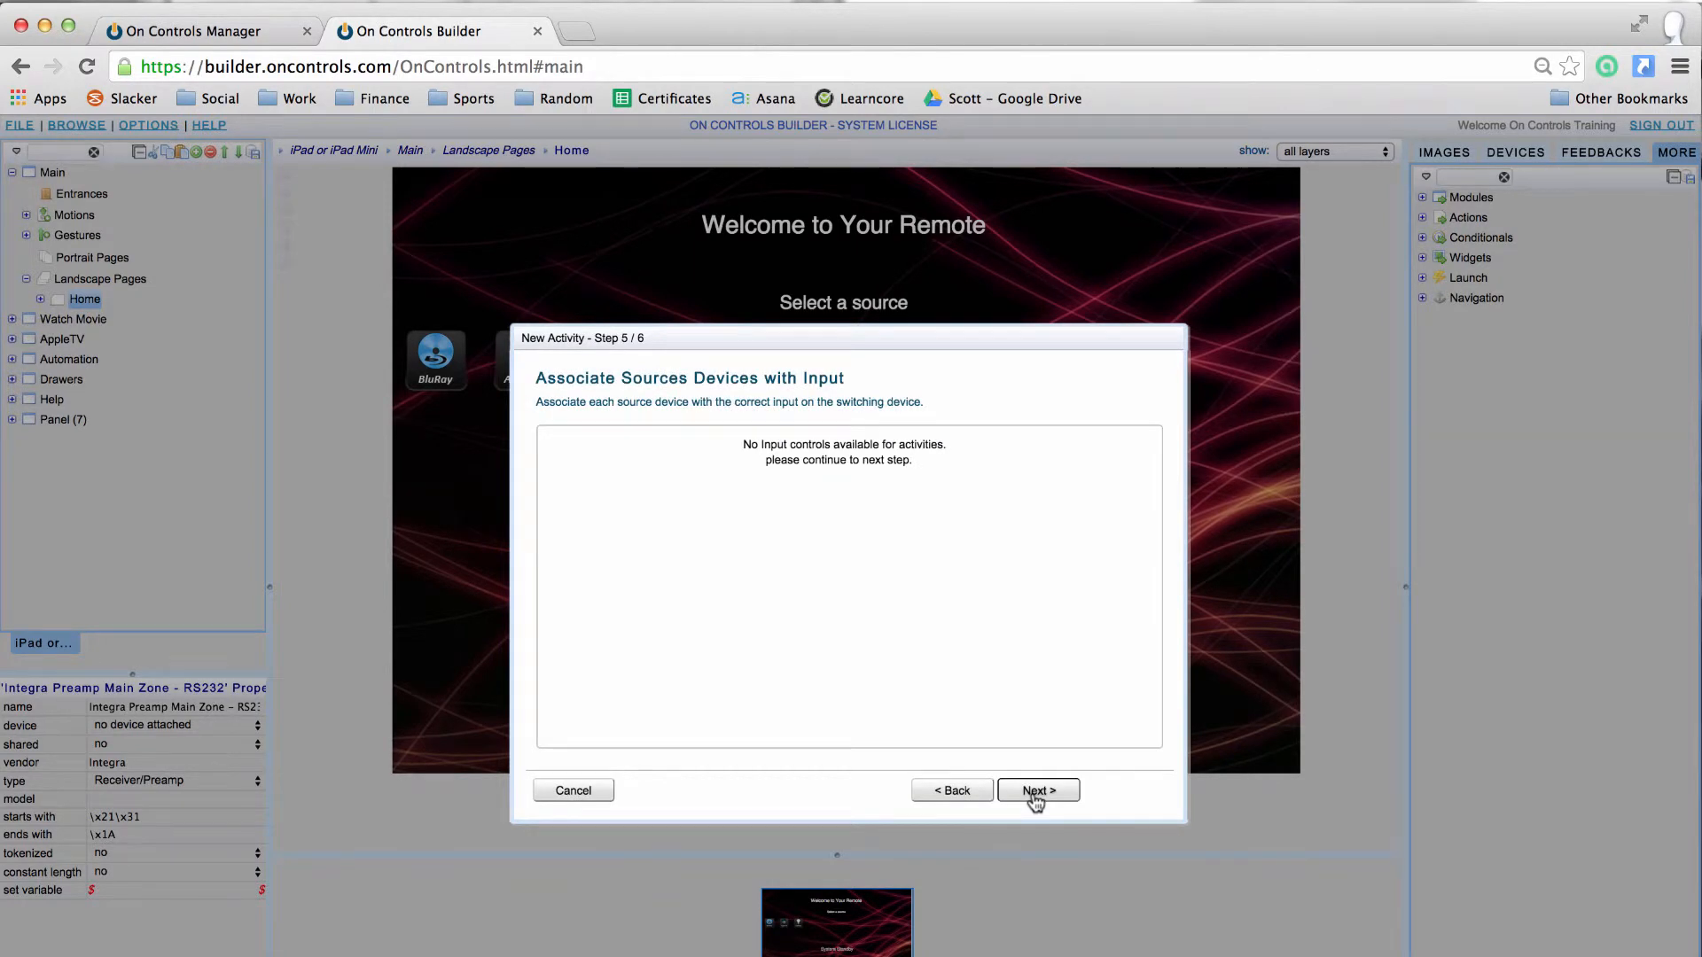
pyautogui.click(1035, 793)
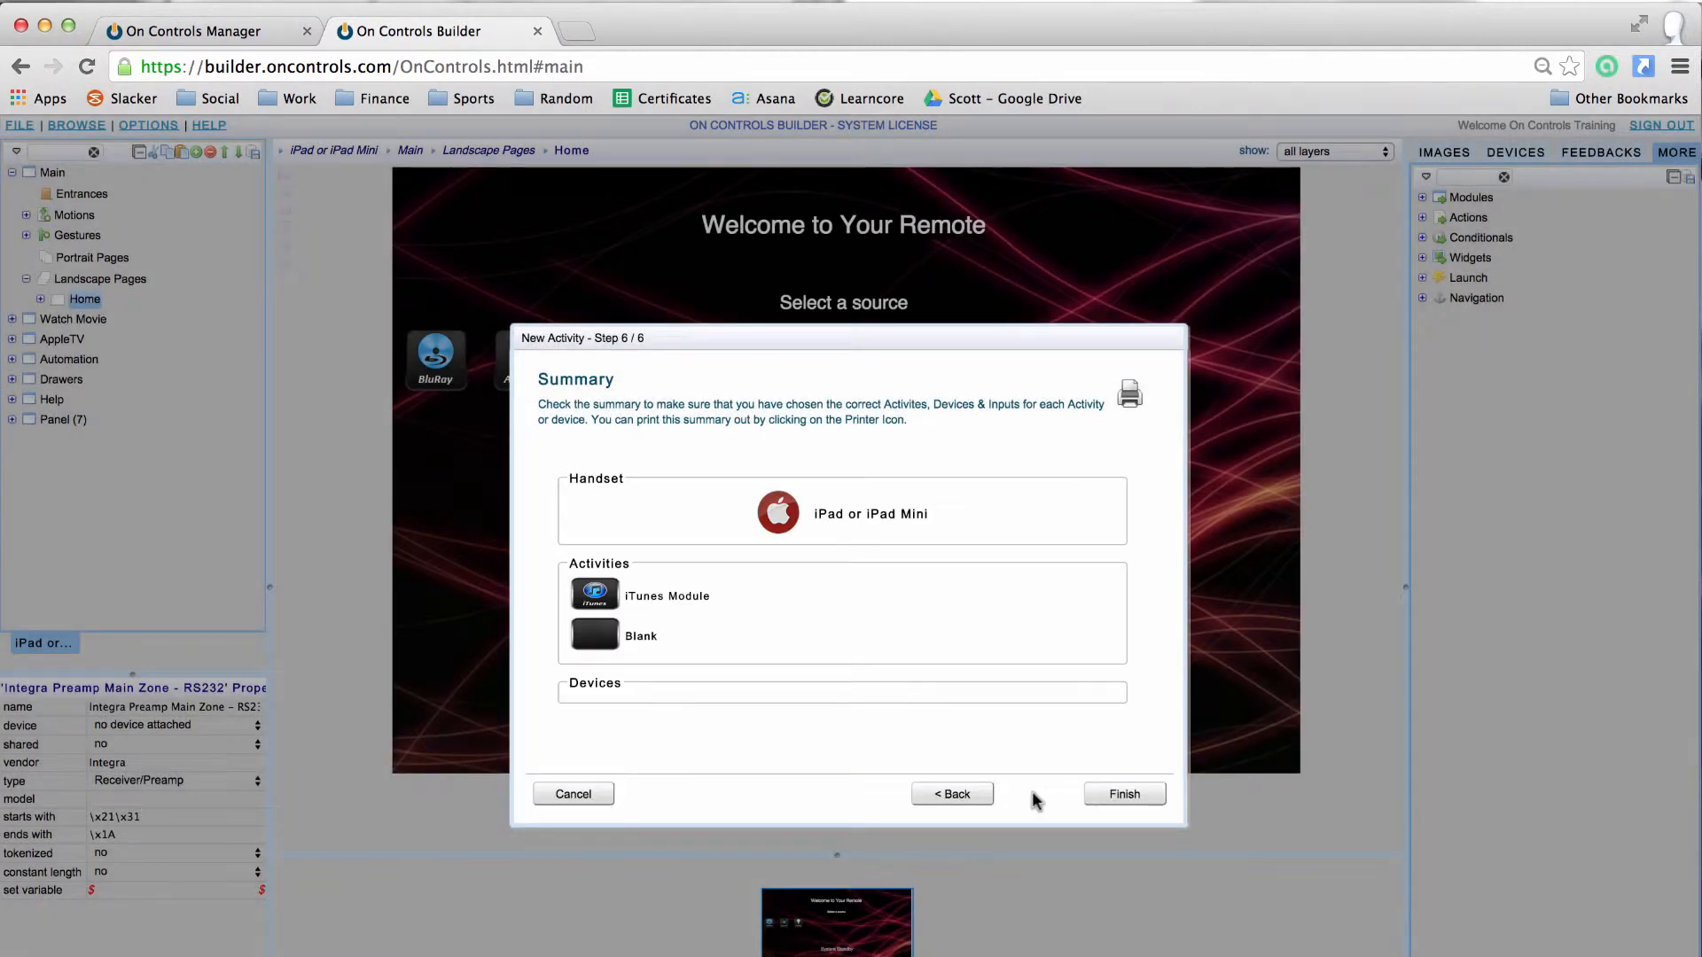
pyautogui.click(1100, 797)
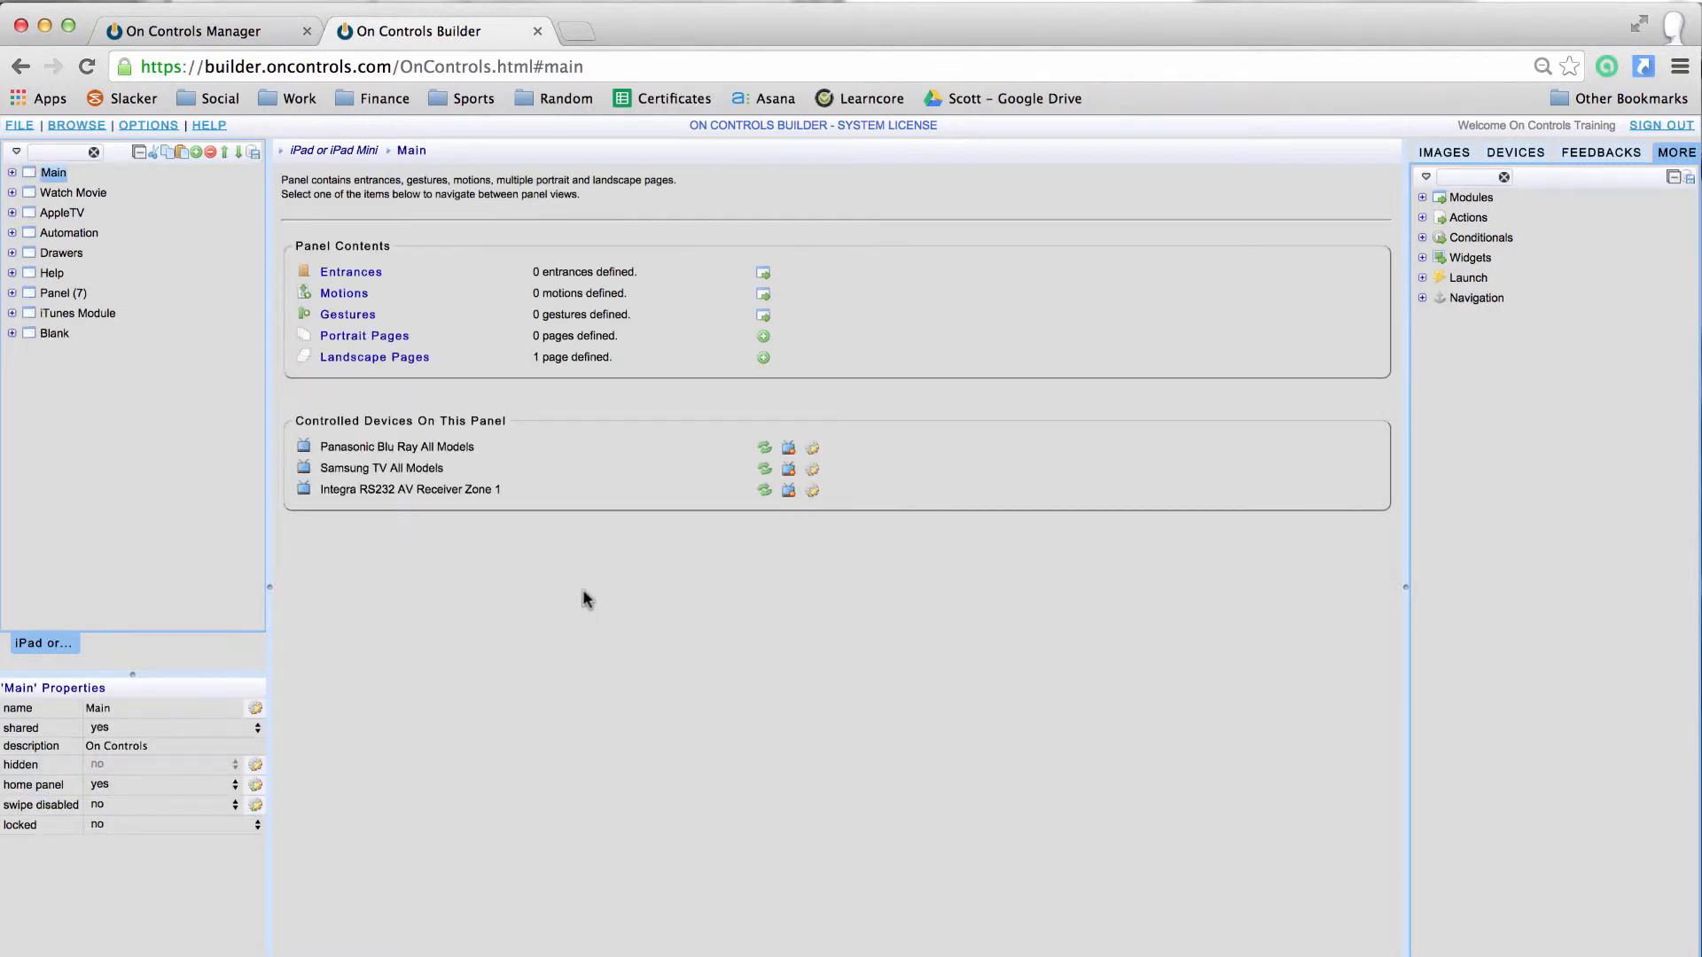
pyautogui.click(87, 319)
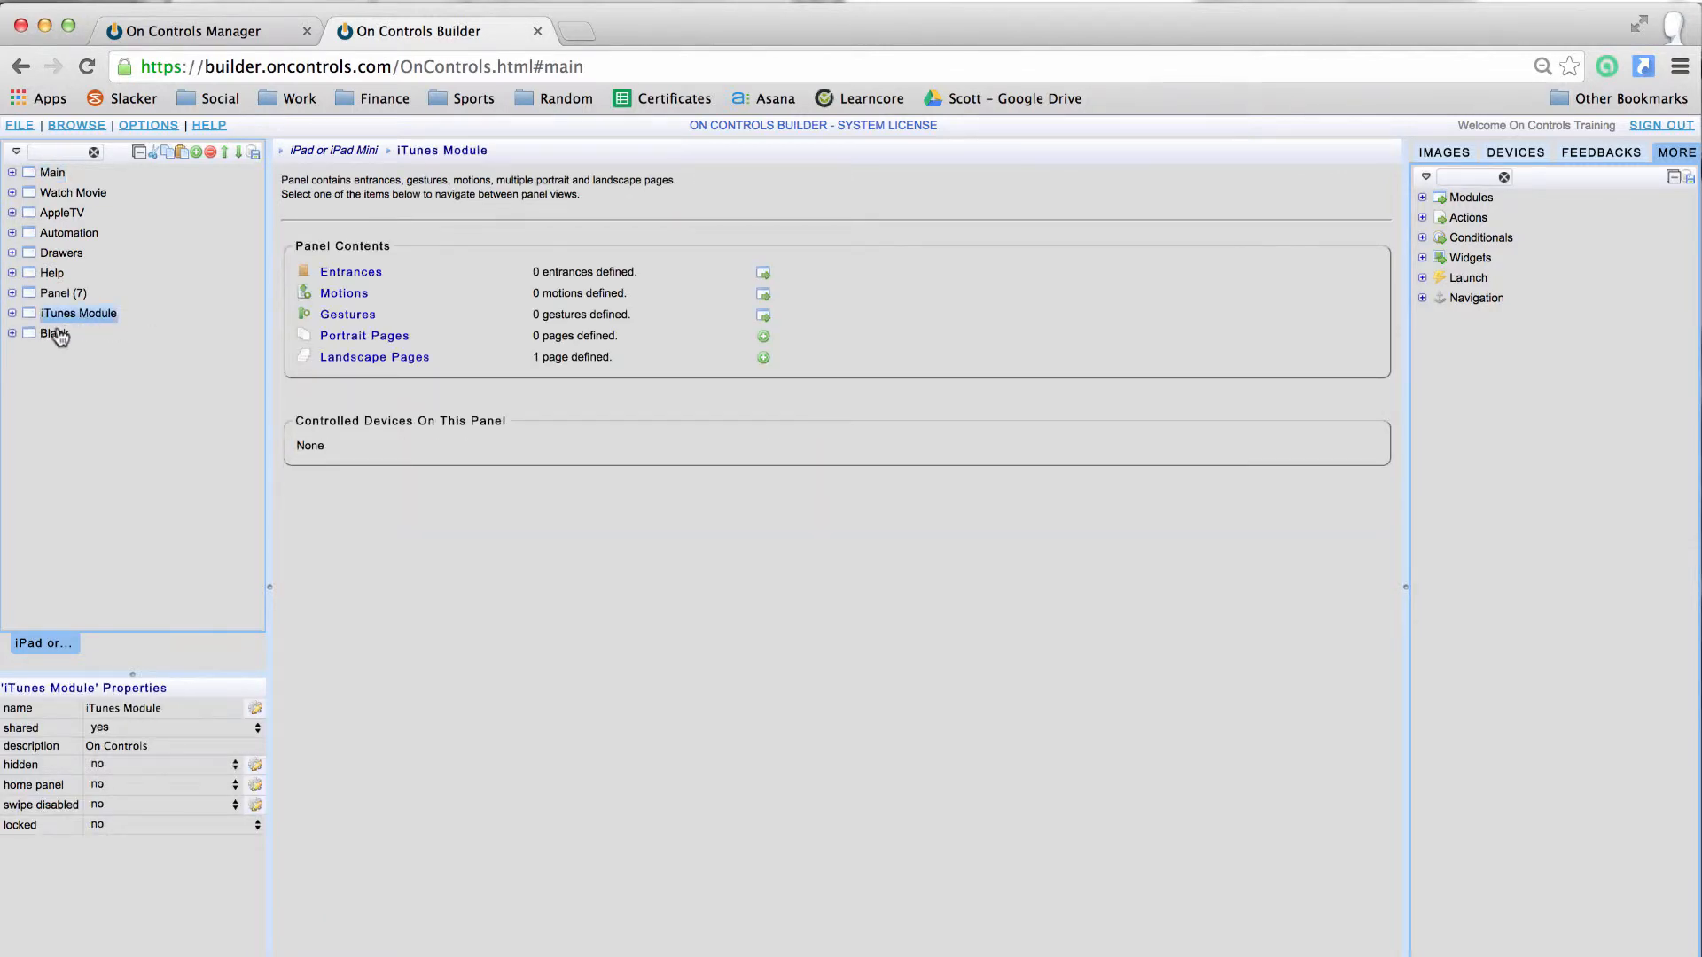
pyautogui.click(56, 334)
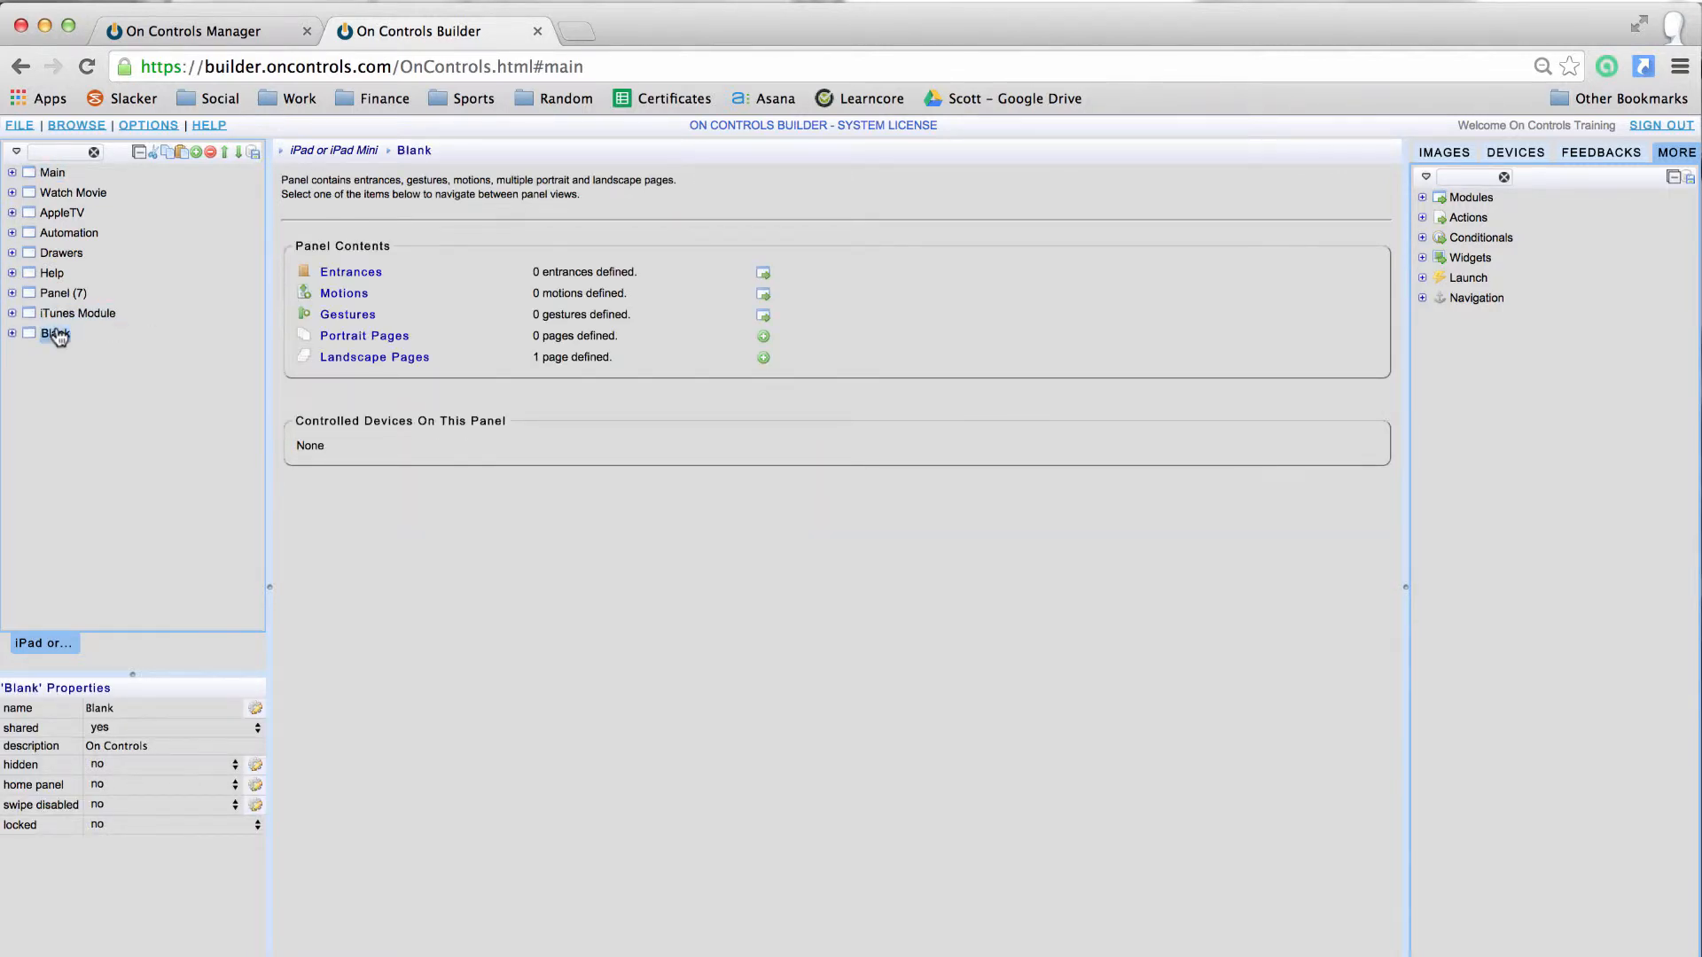
# Step: Delete Panel (7) from the handset, confirming the deletion
pyautogui.click(59, 295)
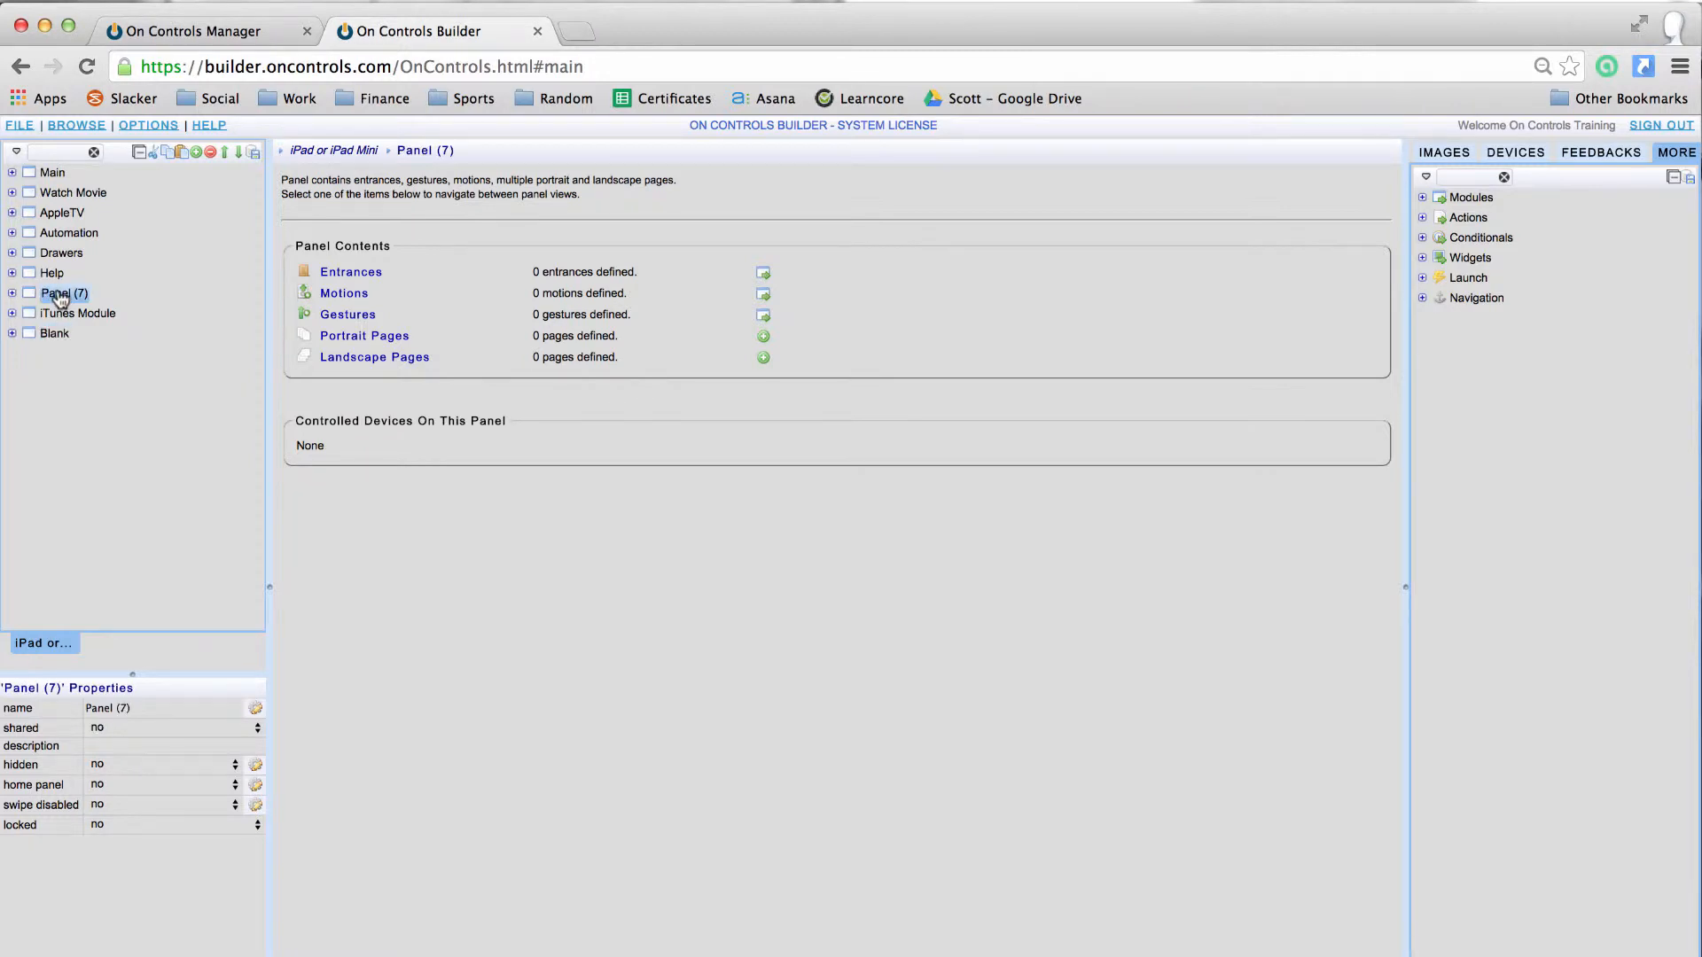
pyautogui.rightClick(60, 297)
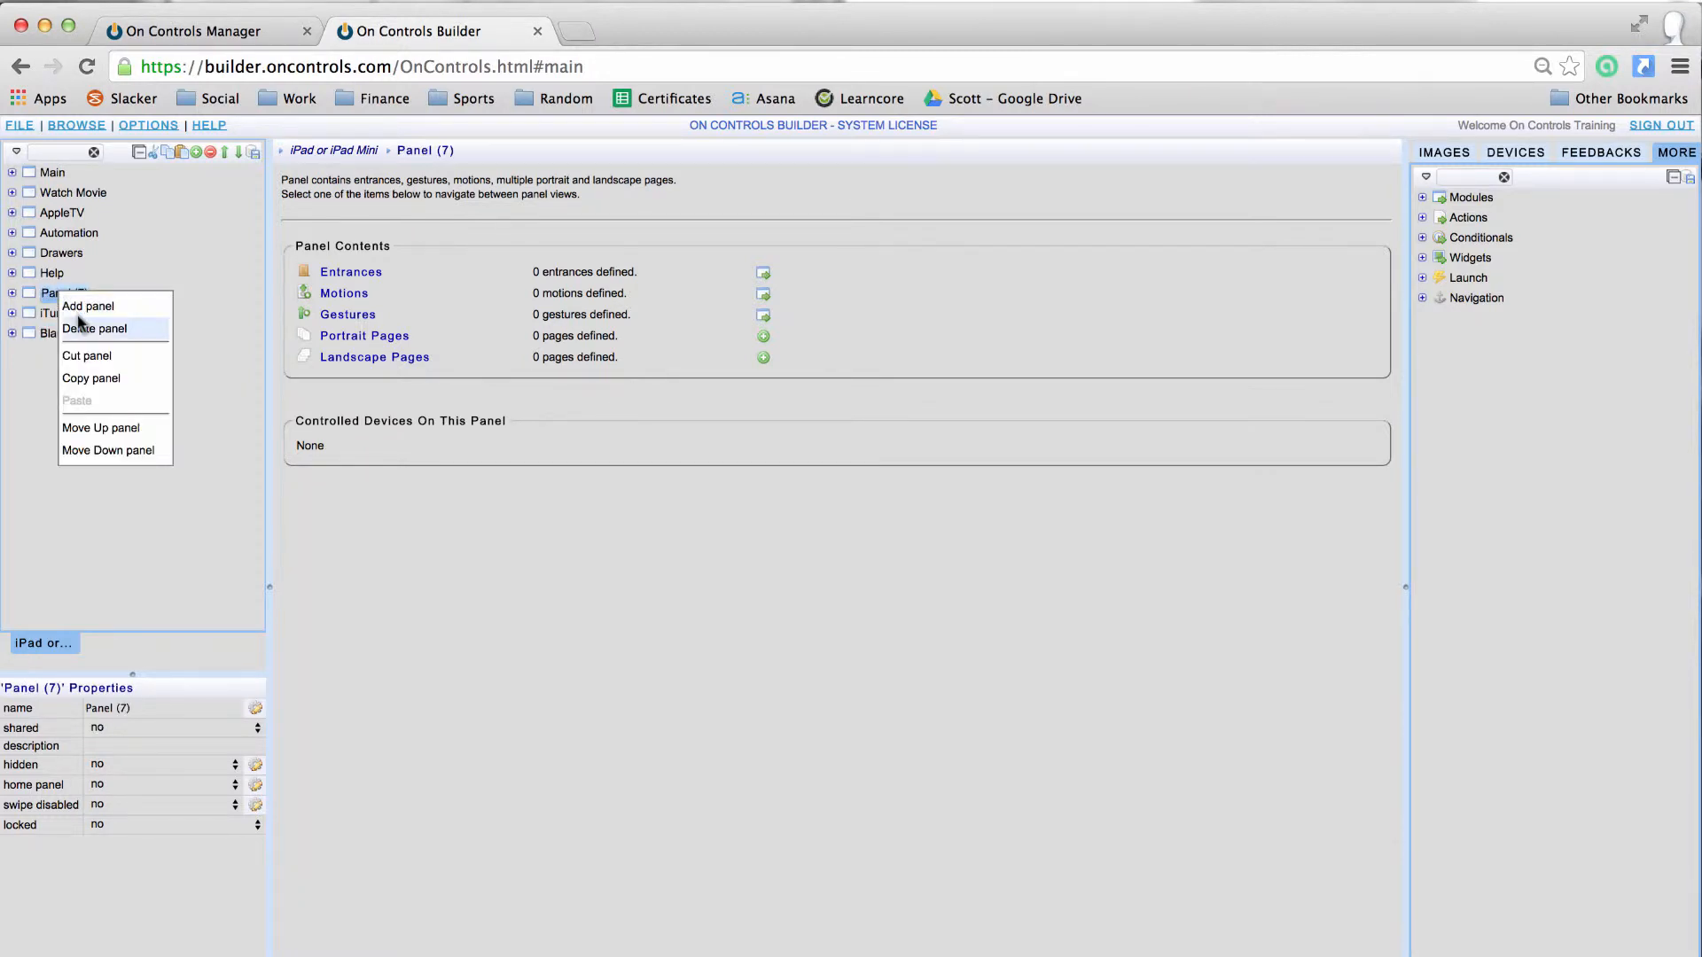
pyautogui.click(82, 324)
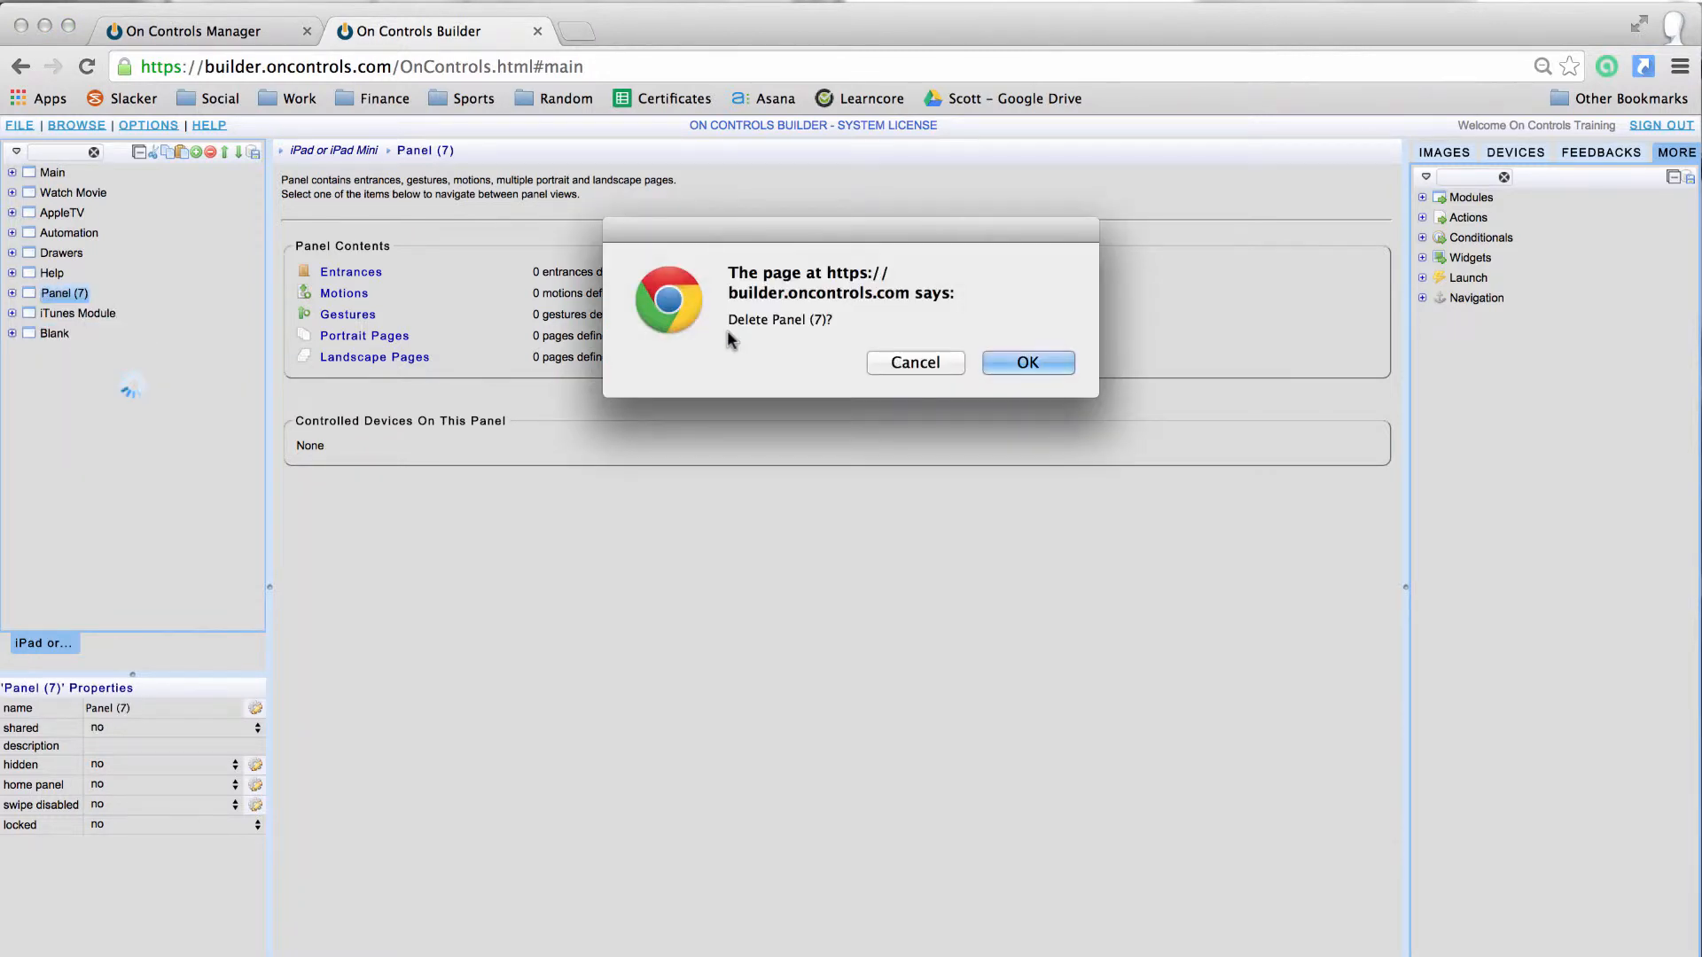
pyautogui.click(998, 356)
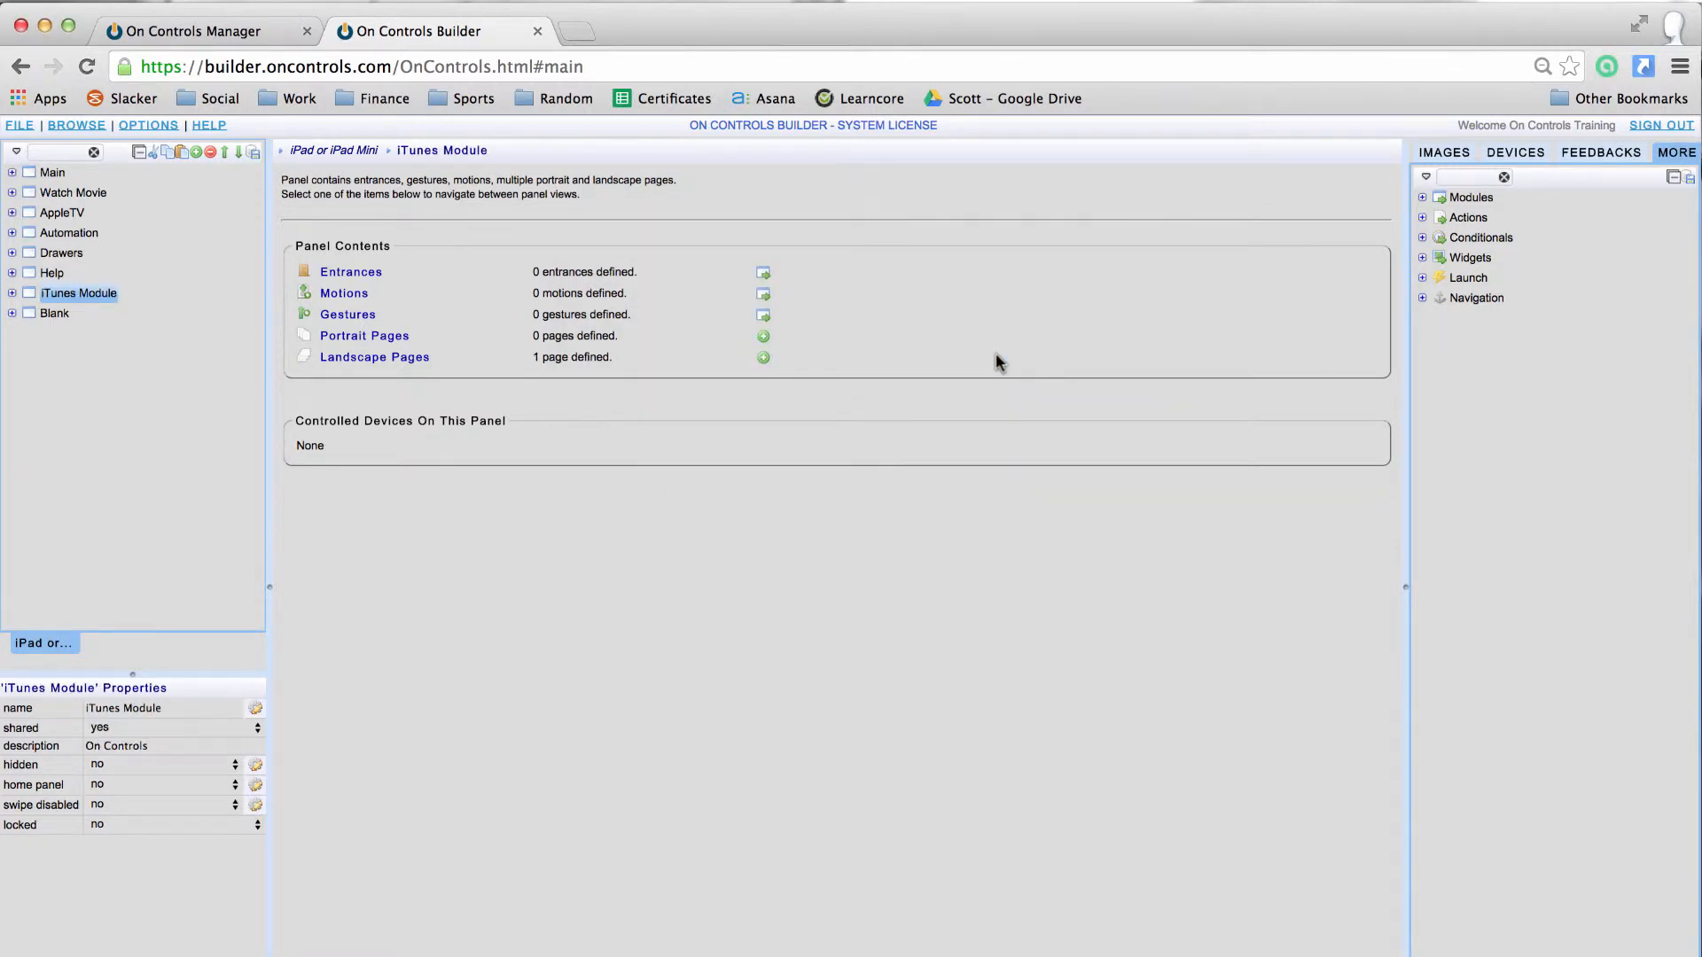
# Step: Back up the current setup to a local .irl file
pyautogui.click(21, 127)
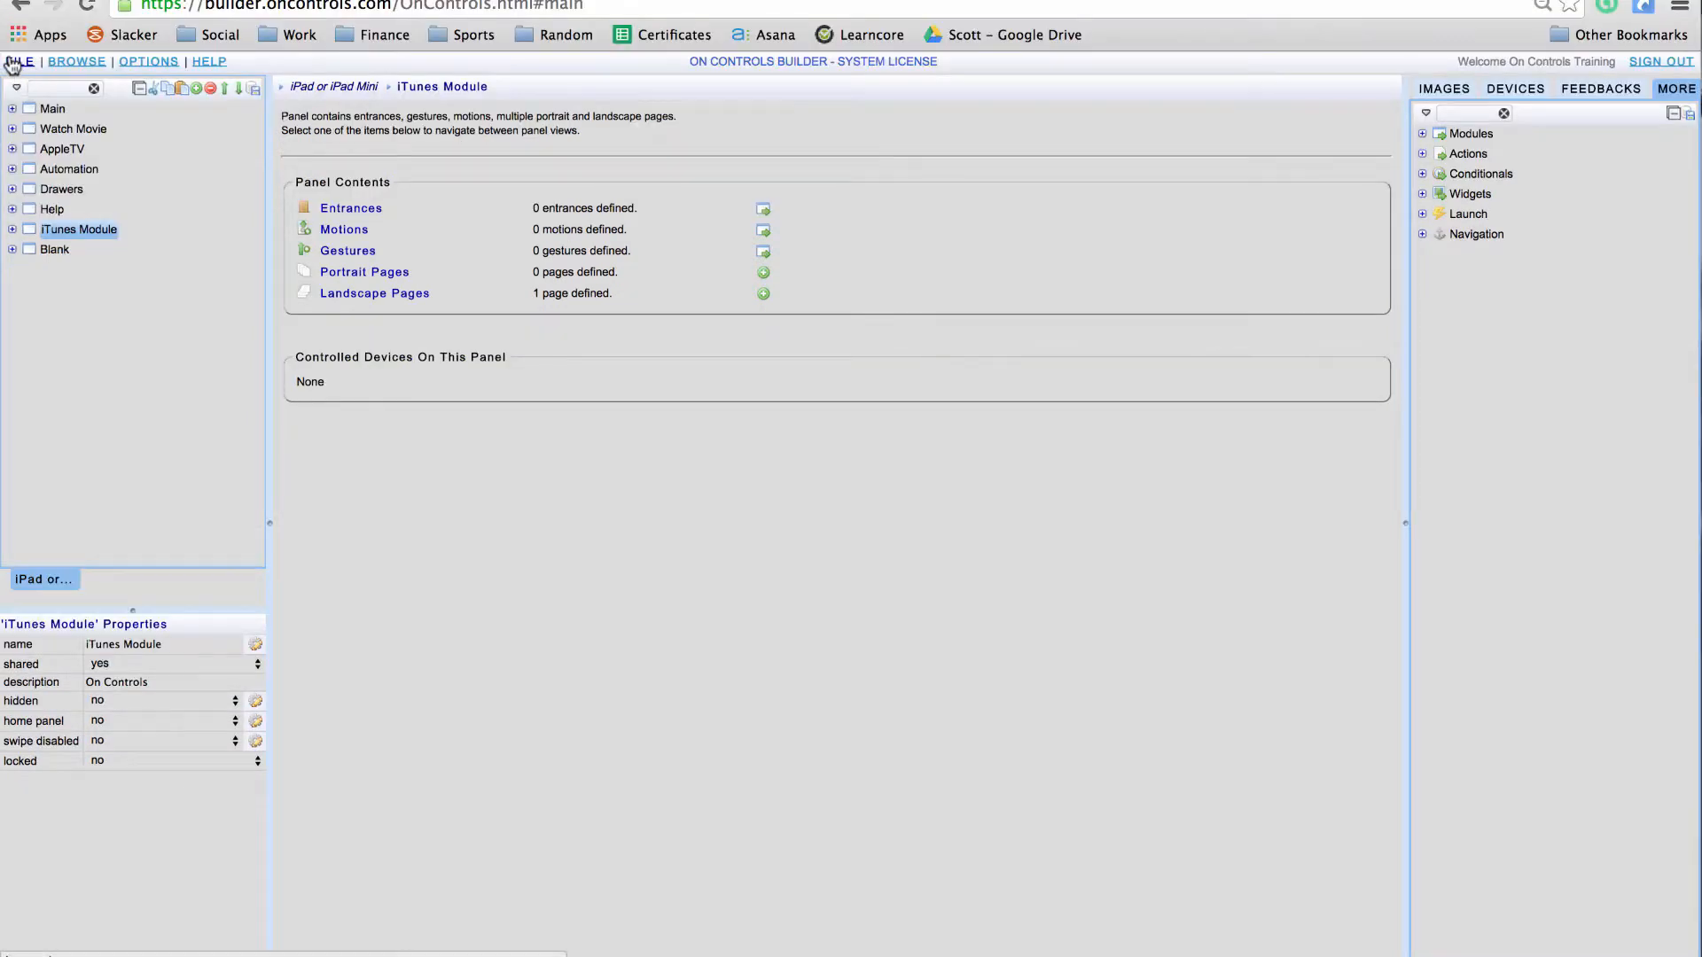
pyautogui.click(20, 125)
pyautogui.click(29, 165)
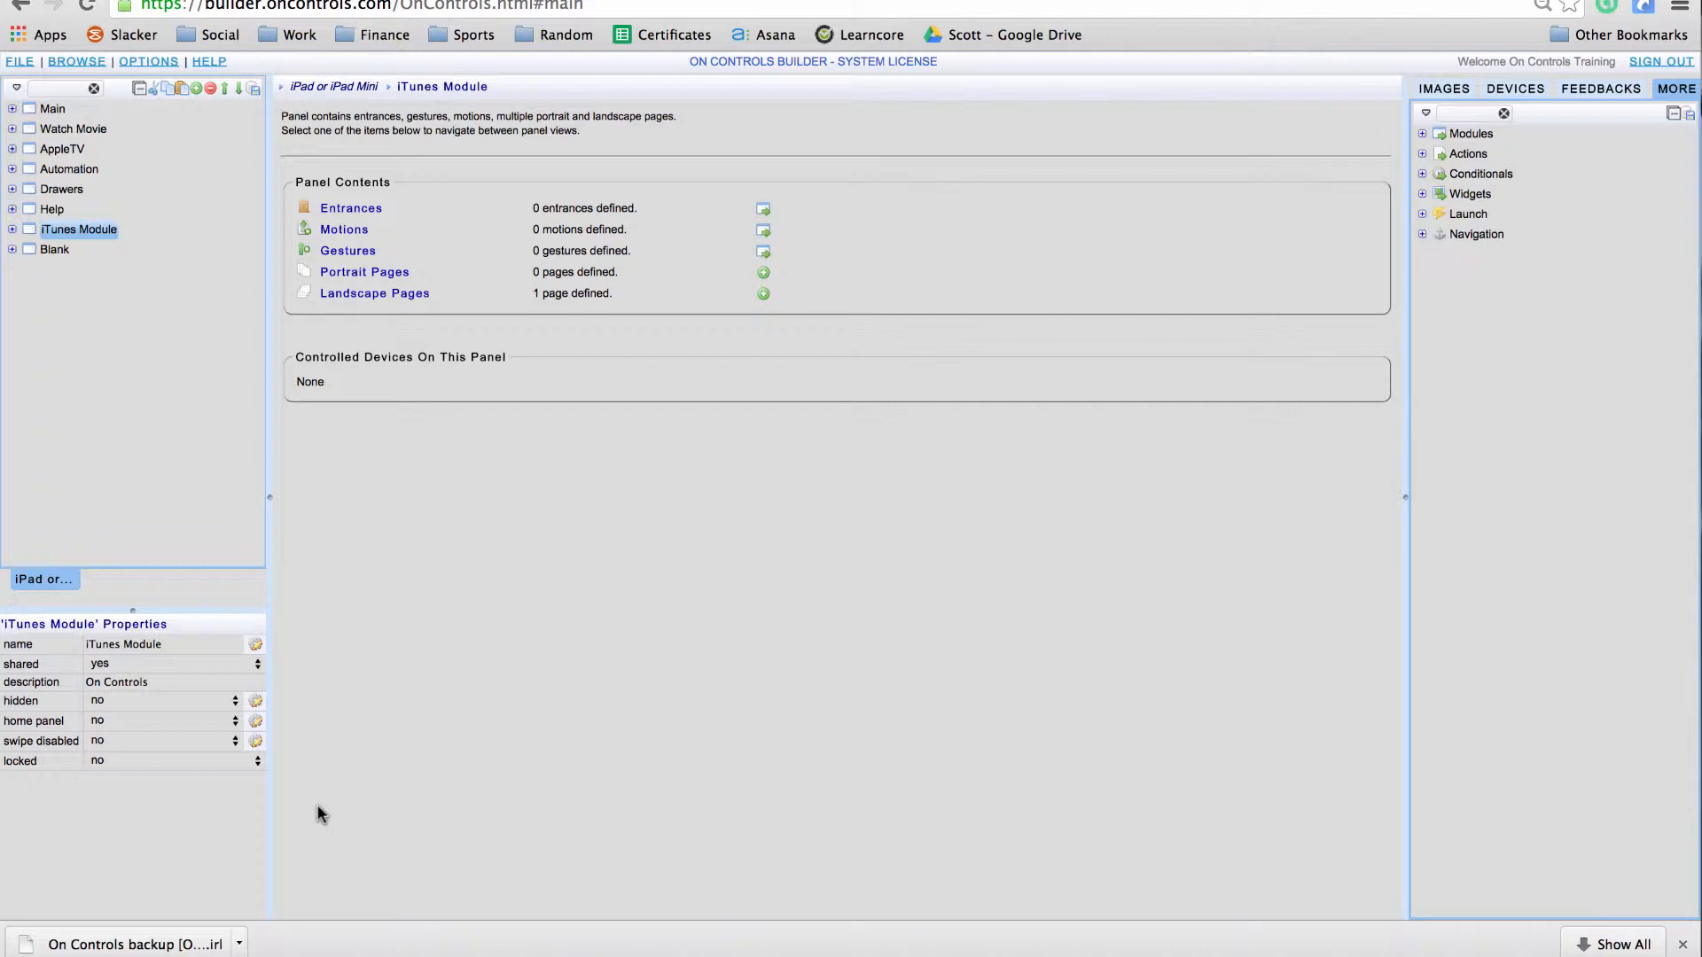
# Step: Walk through restoring the October 17, 2014 5-22-45 PM On Controls Training .irl backup from Downloads up to the handset selection, and cancel it
pyautogui.click(21, 64)
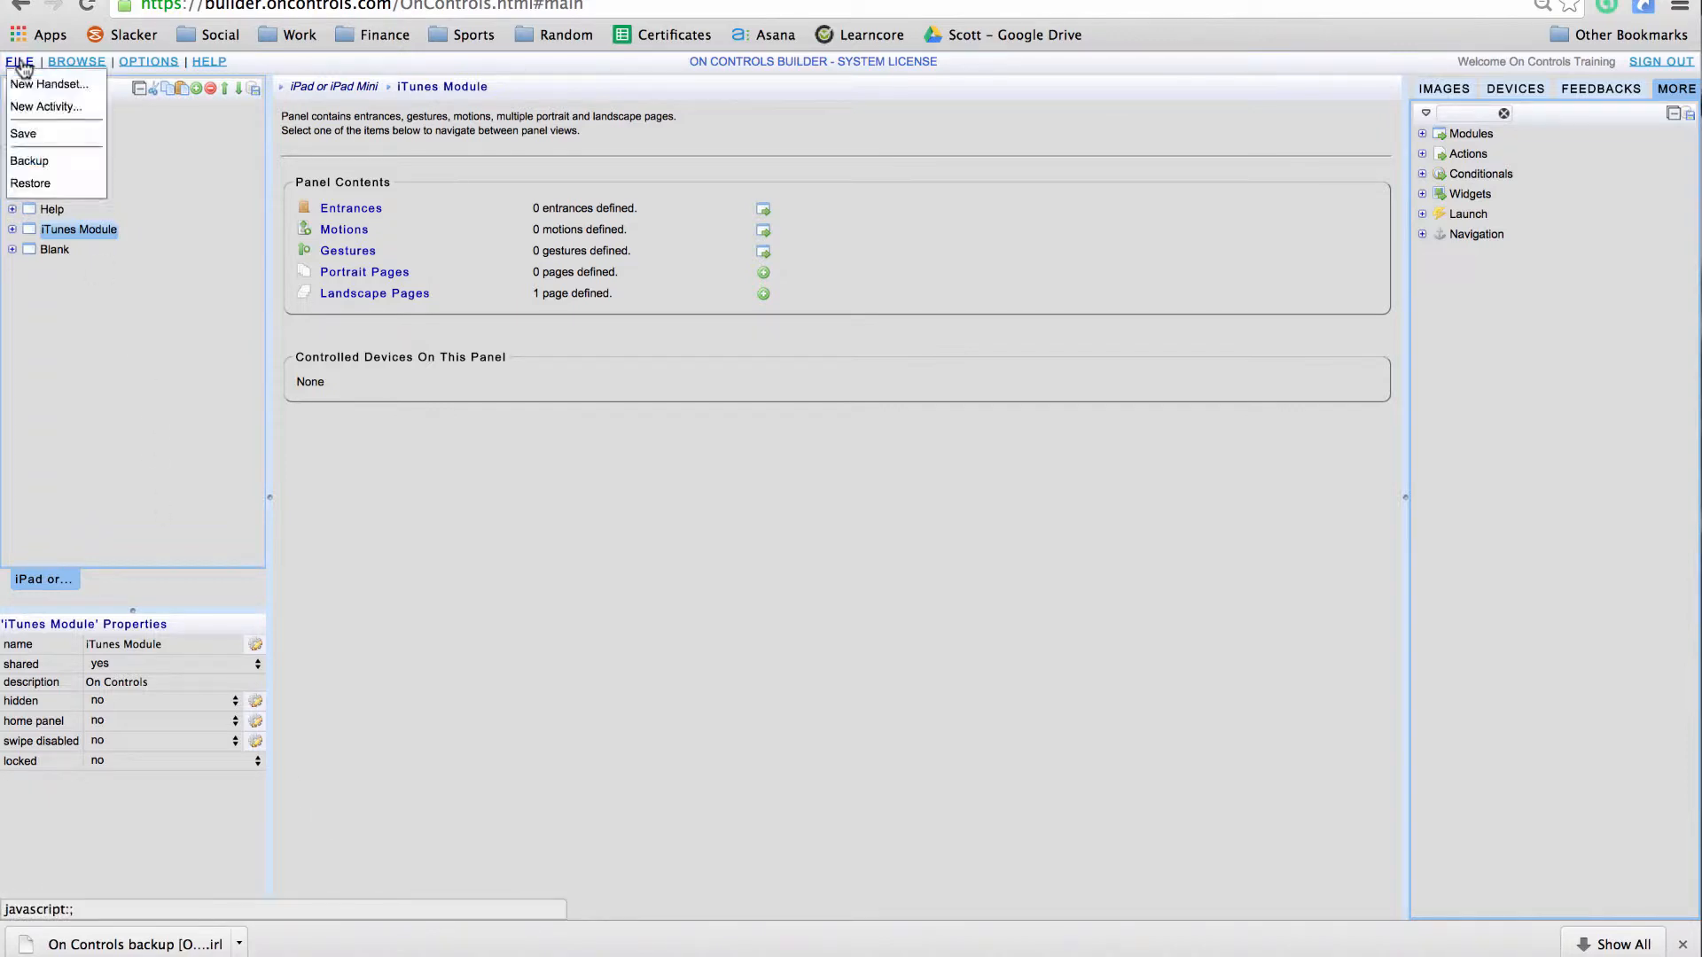
pyautogui.click(26, 182)
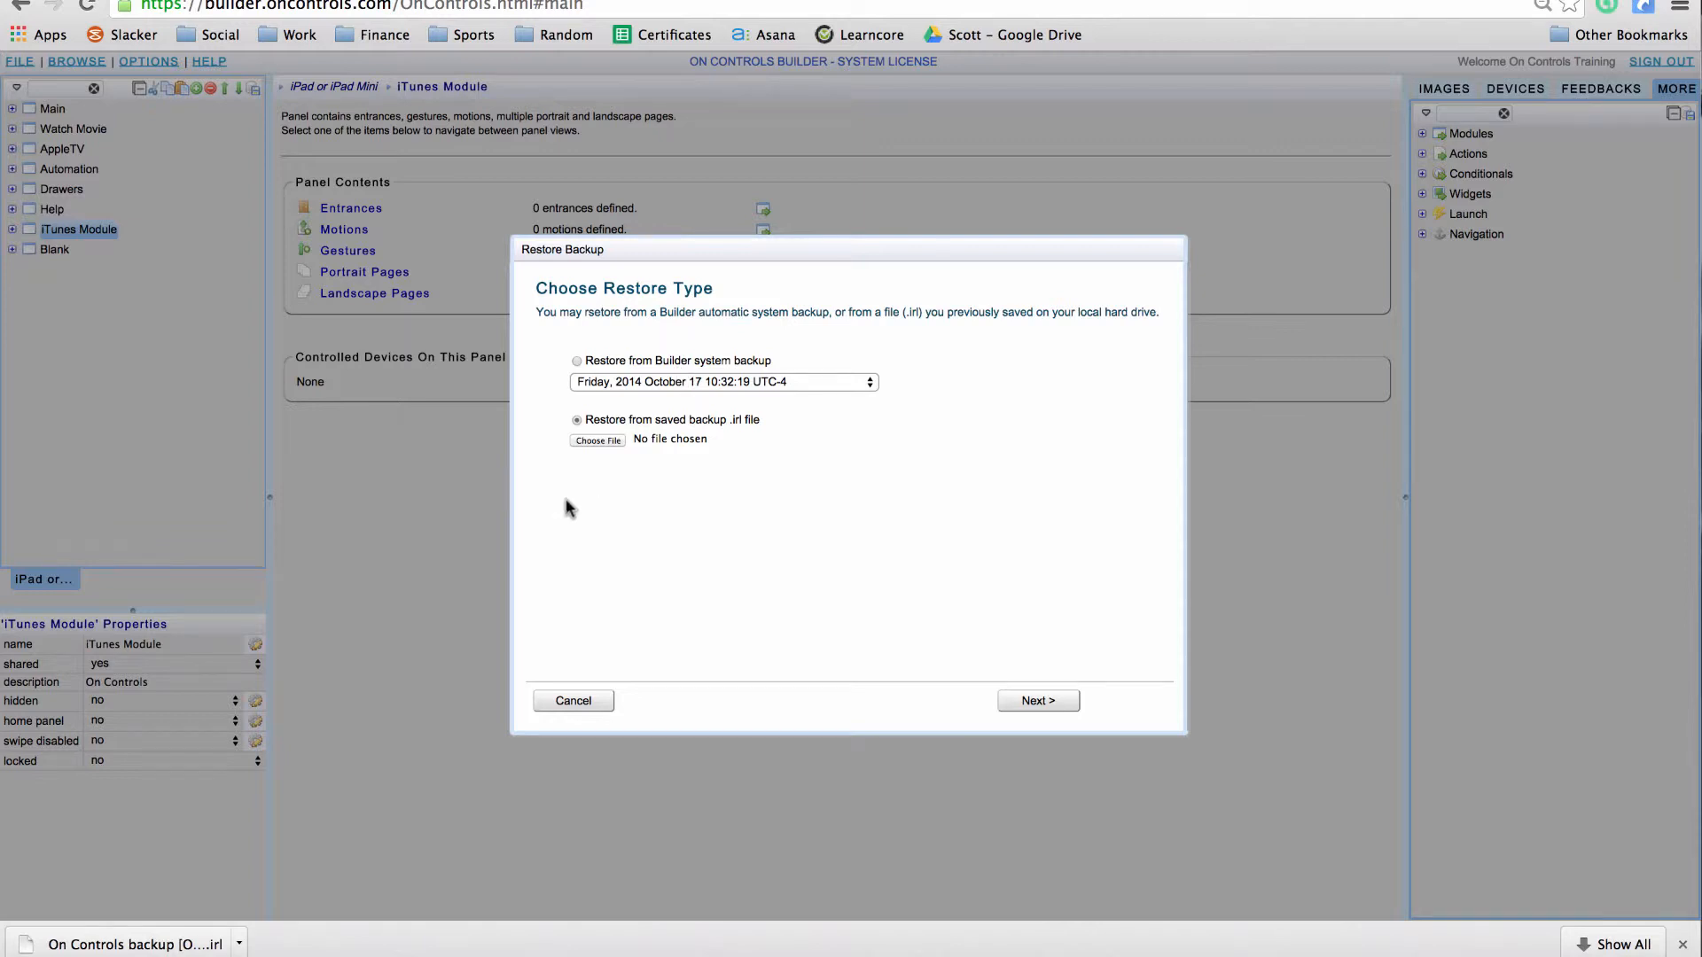
pyautogui.click(588, 440)
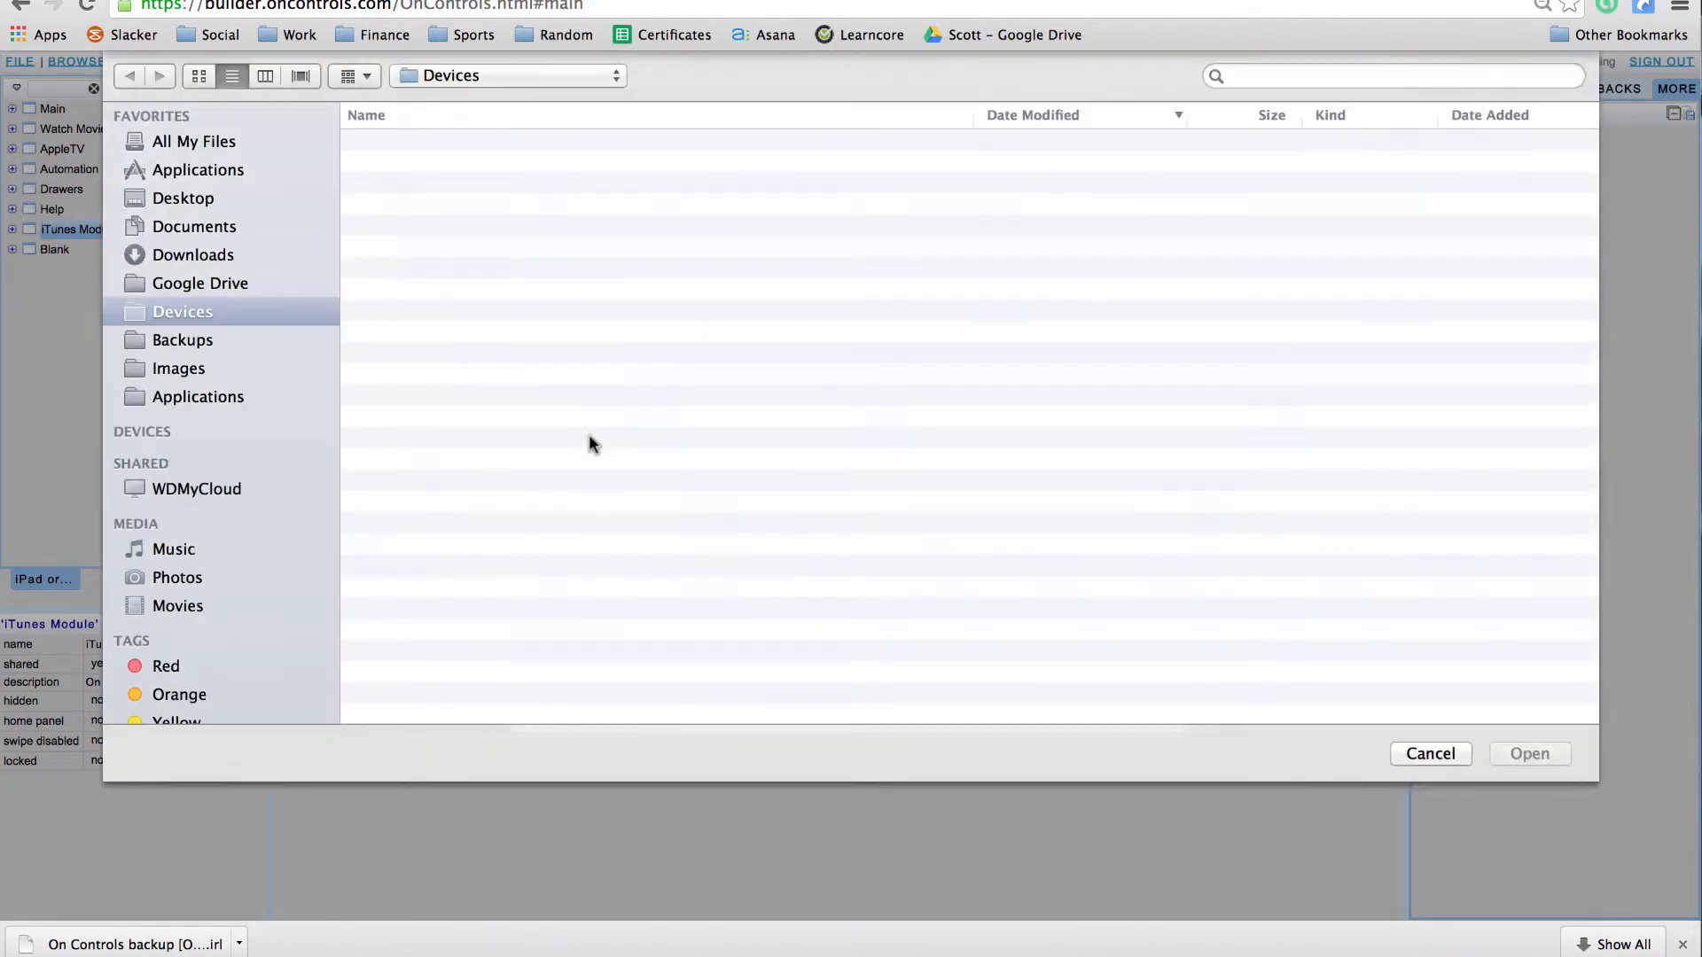
pyautogui.click(231, 257)
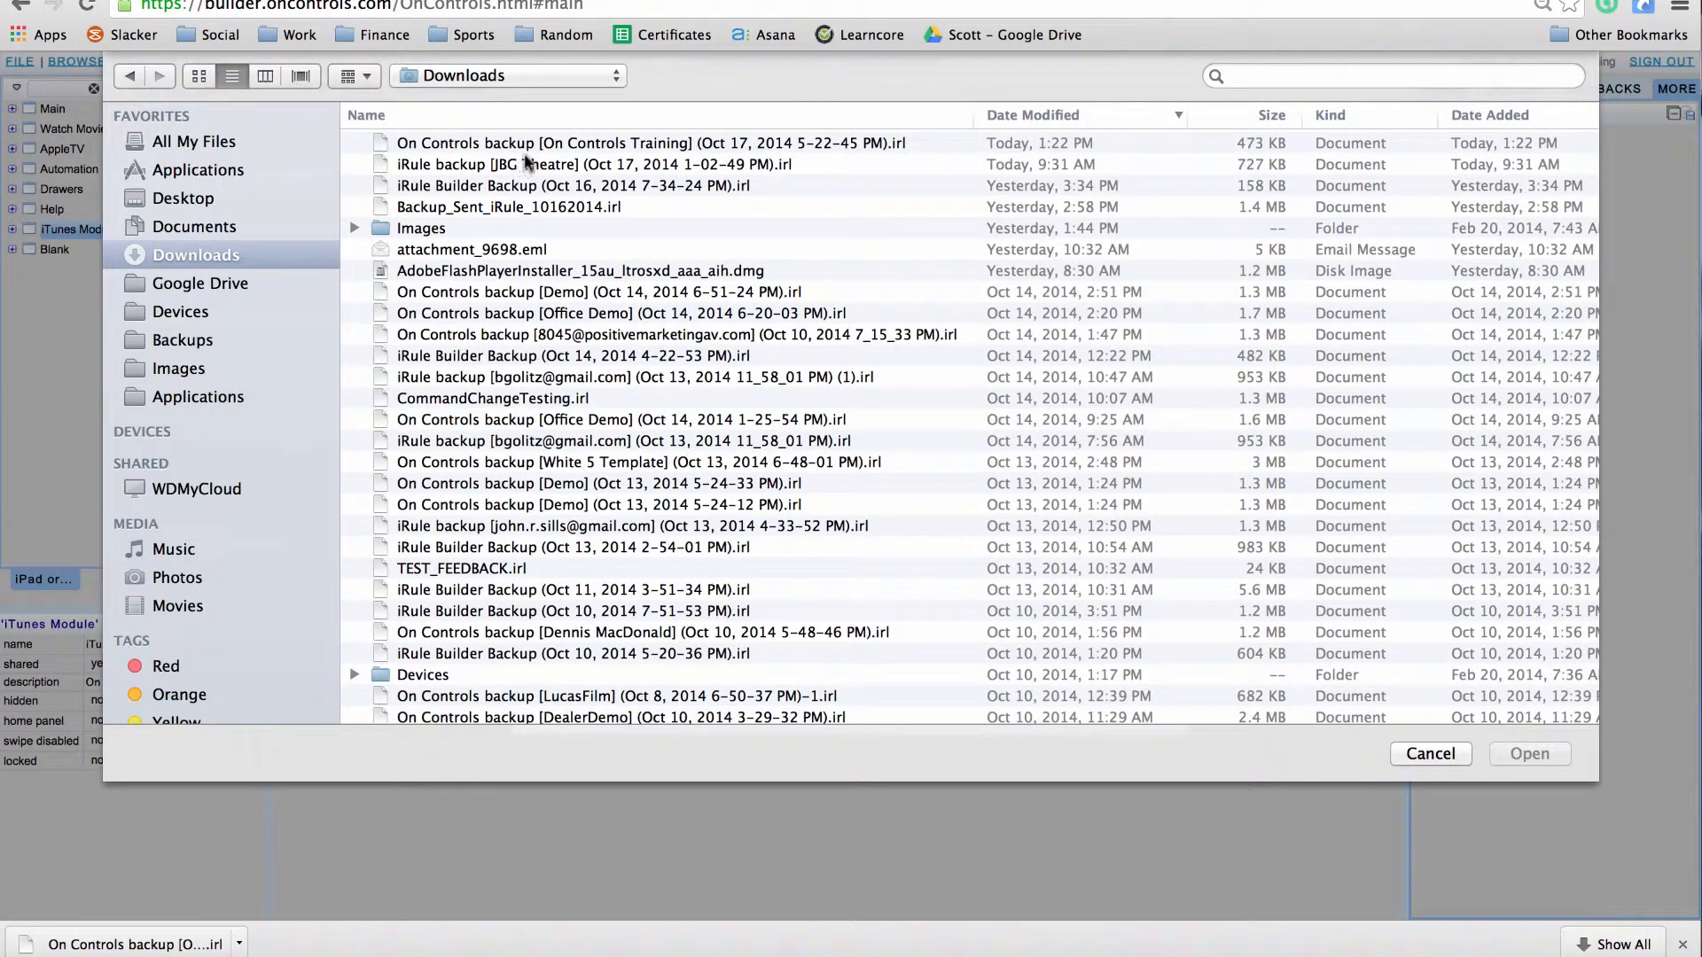
pyautogui.click(663, 147)
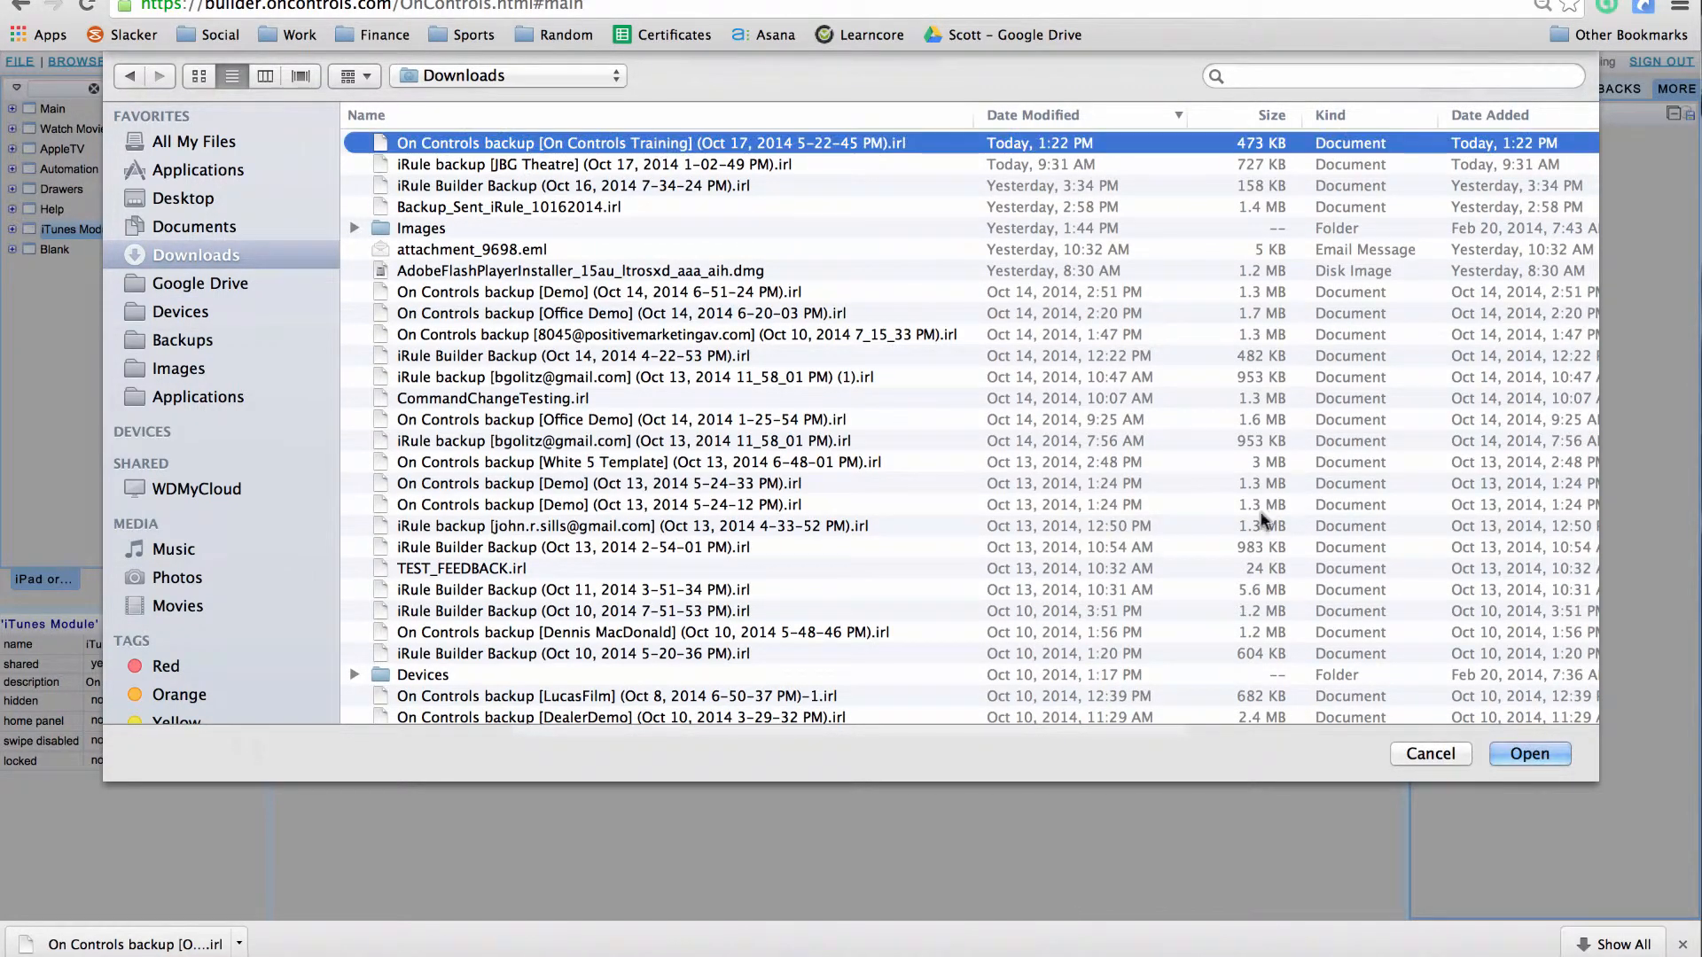
pyautogui.click(1518, 752)
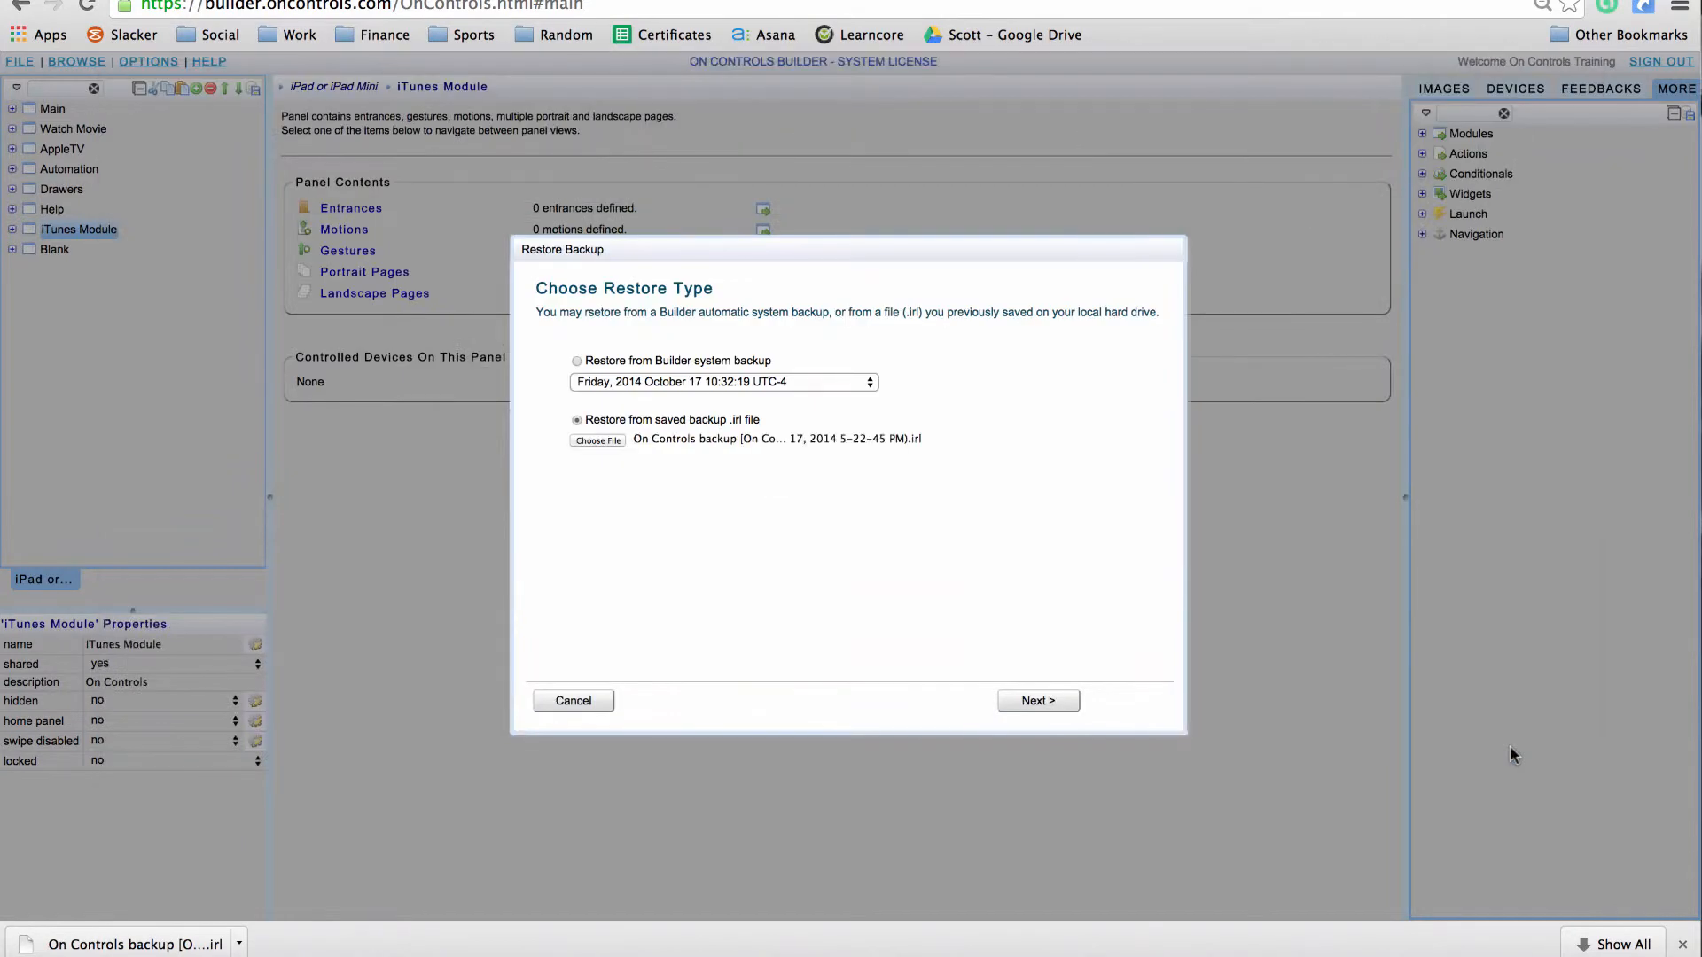
pyautogui.click(1045, 699)
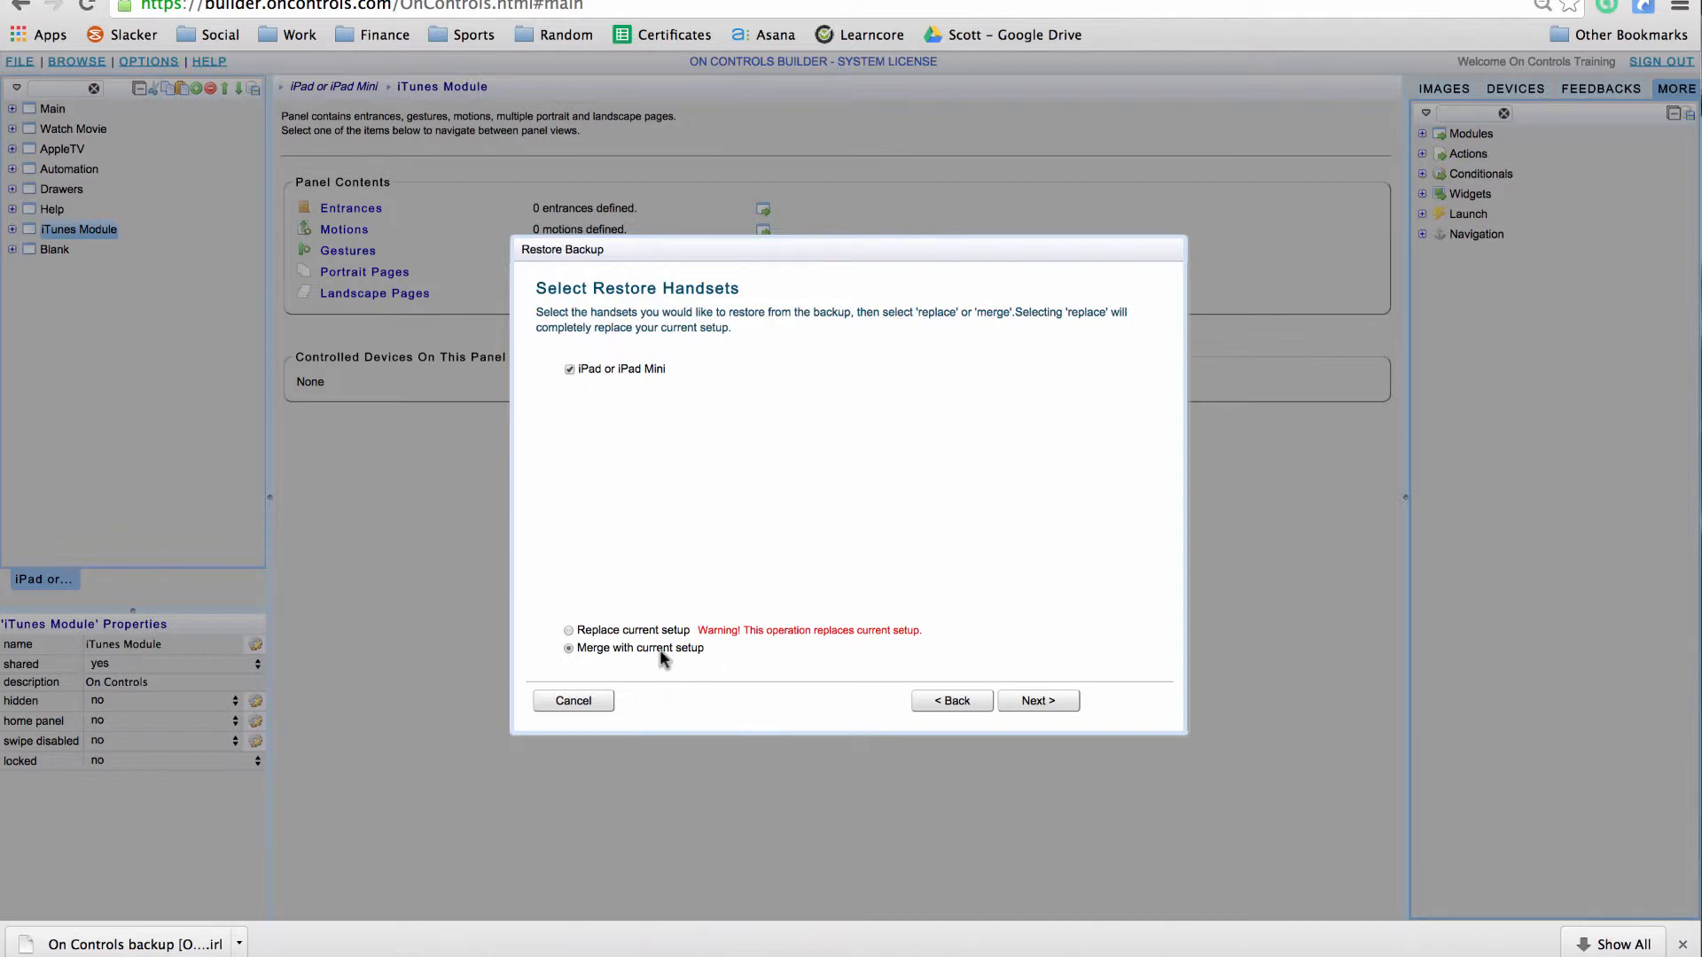
pyautogui.click(578, 701)
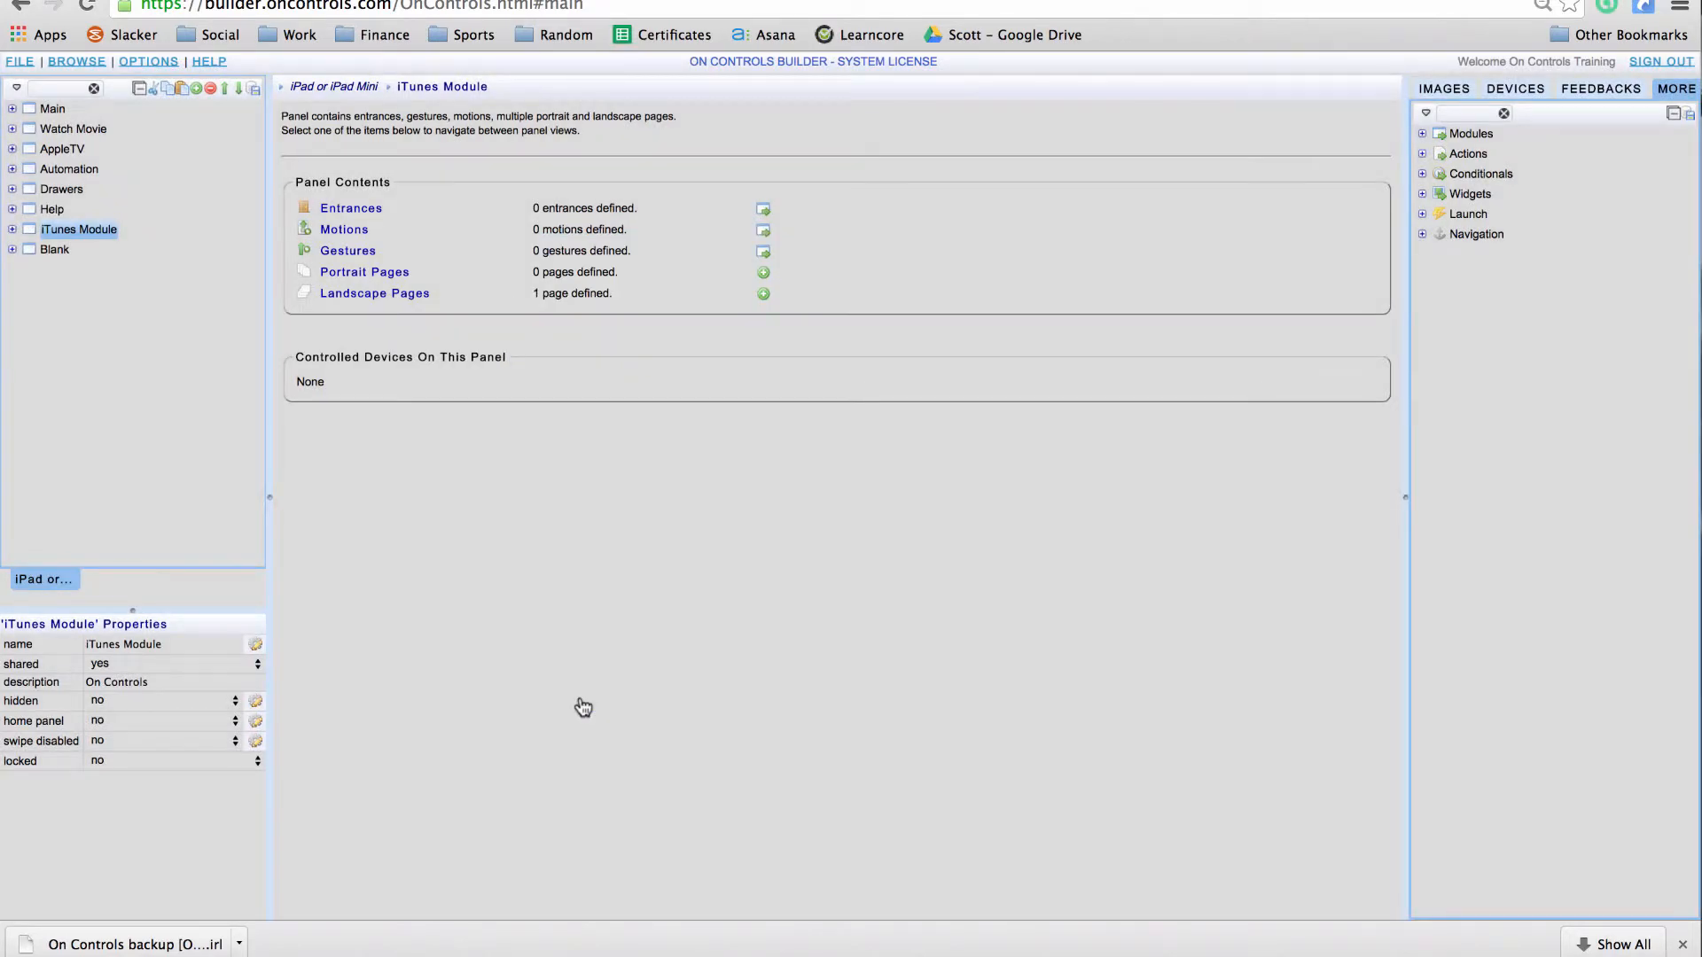
# Step: Browse the On Controls image libraries and search them for "backgrounds"
pyautogui.click(85, 66)
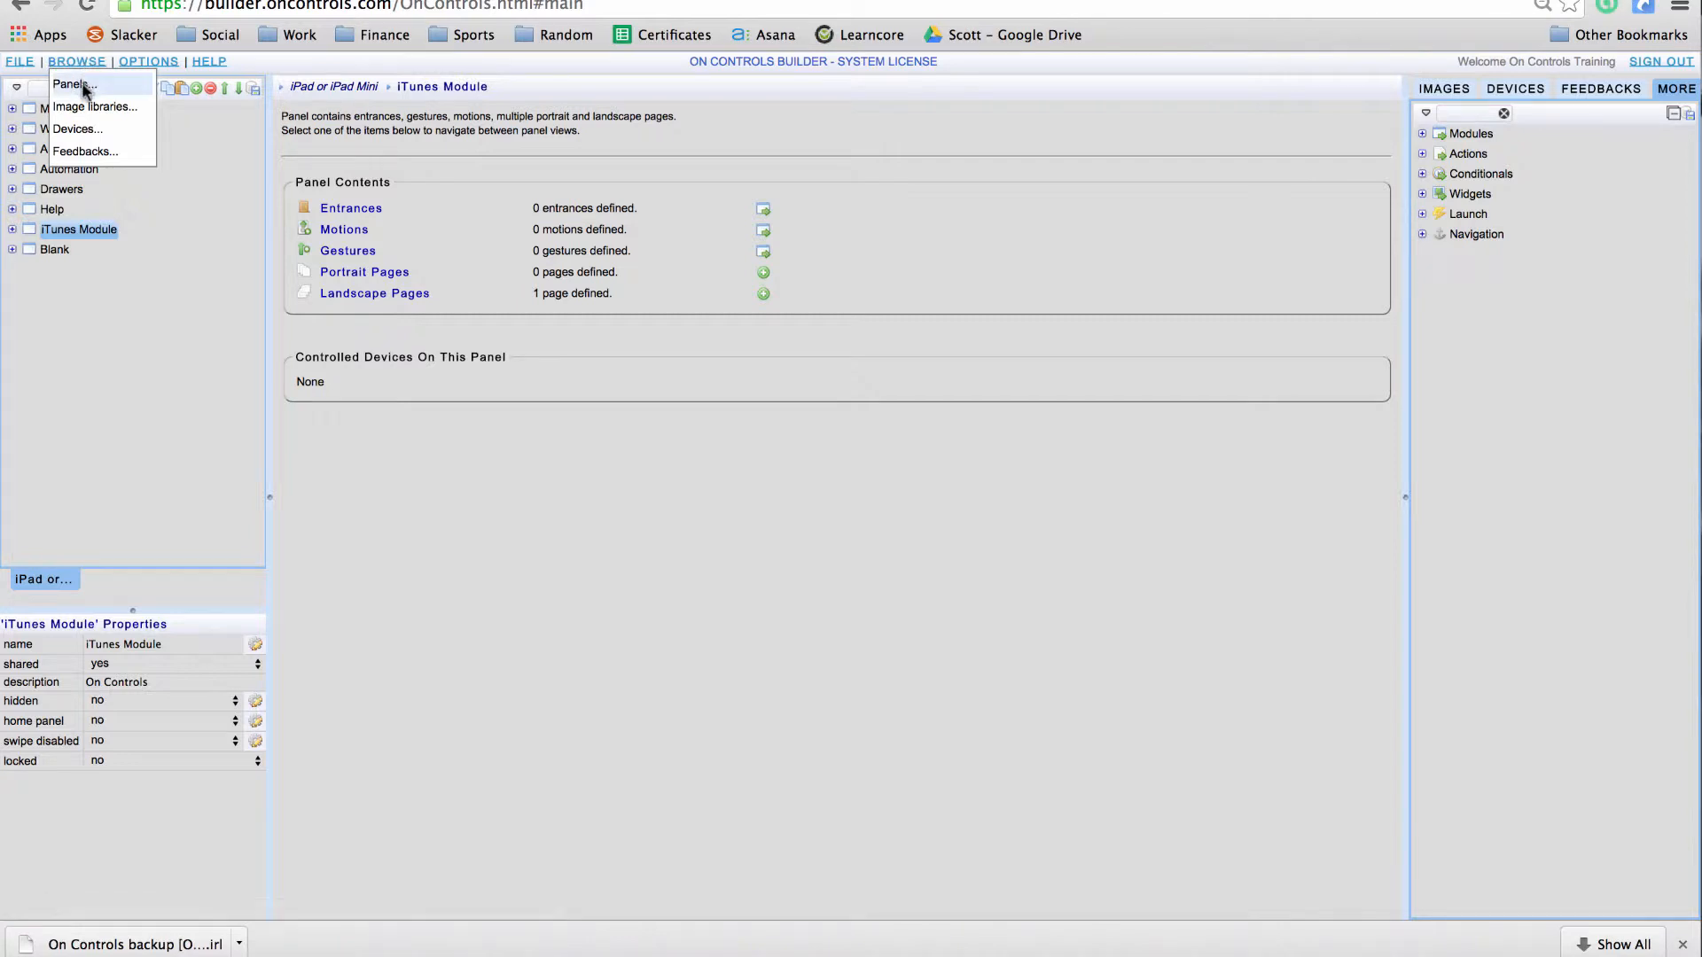
pyautogui.click(85, 107)
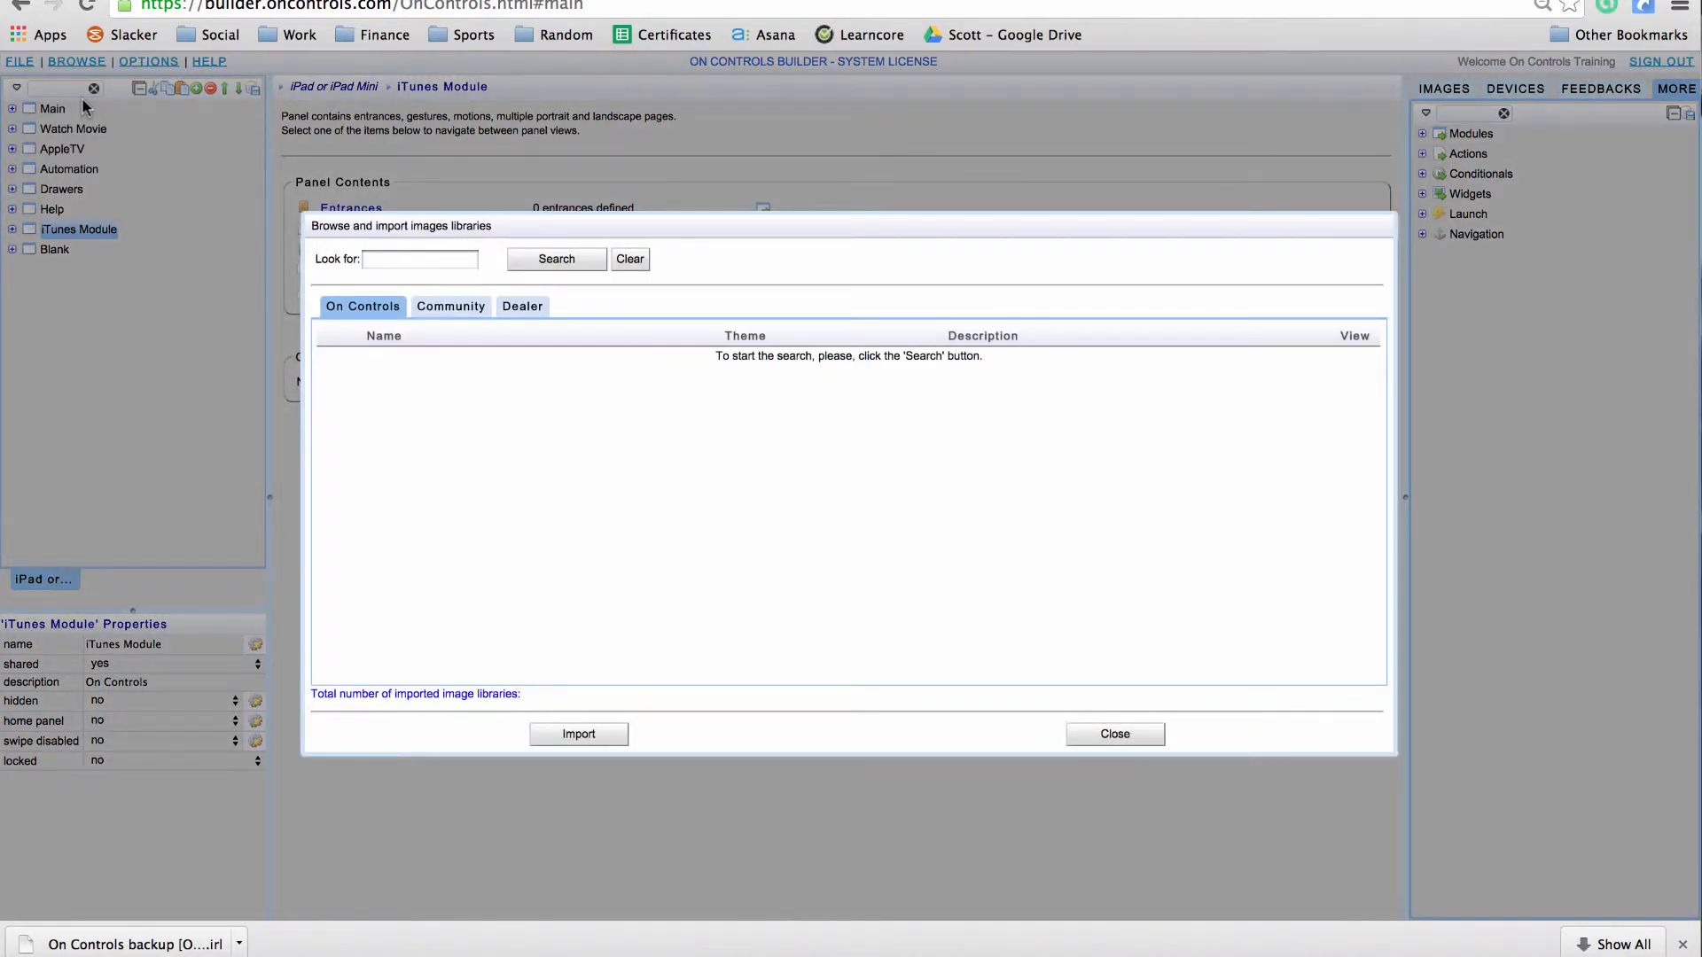
pyautogui.click(376, 258)
pyautogui.write('backgrounds')
pyautogui.click(545, 266)
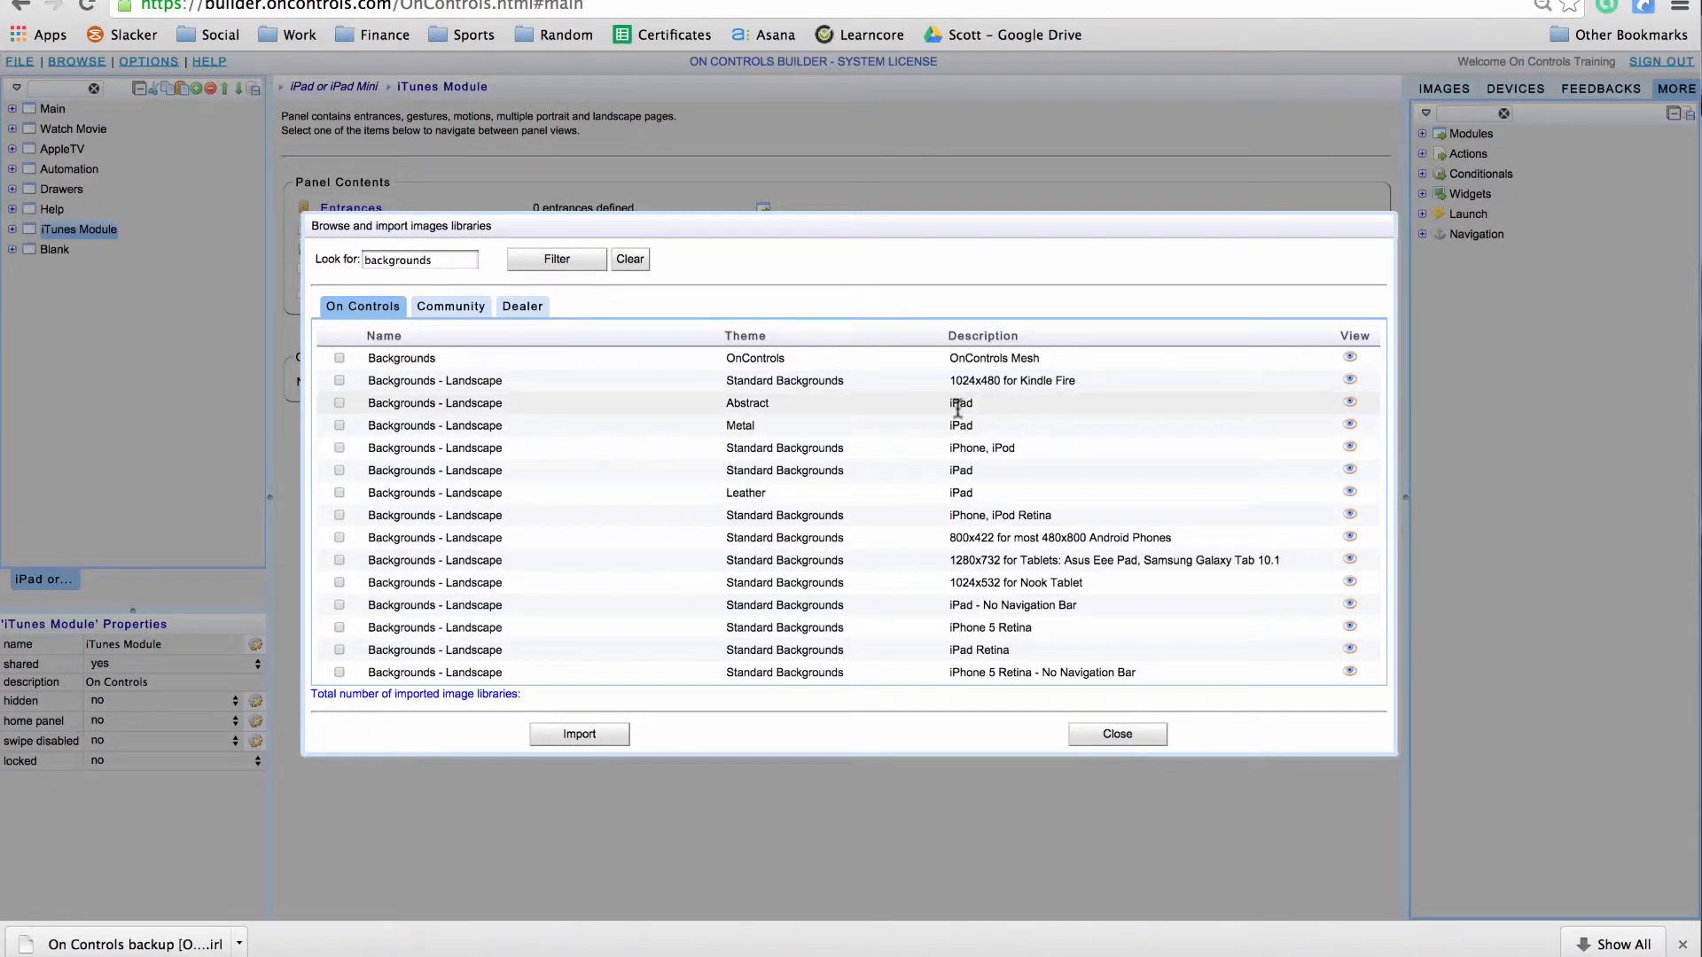
# Step: Preview the Backgrounds - Landscape library with the Abstract theme for iPad and import it
pyautogui.click(1349, 403)
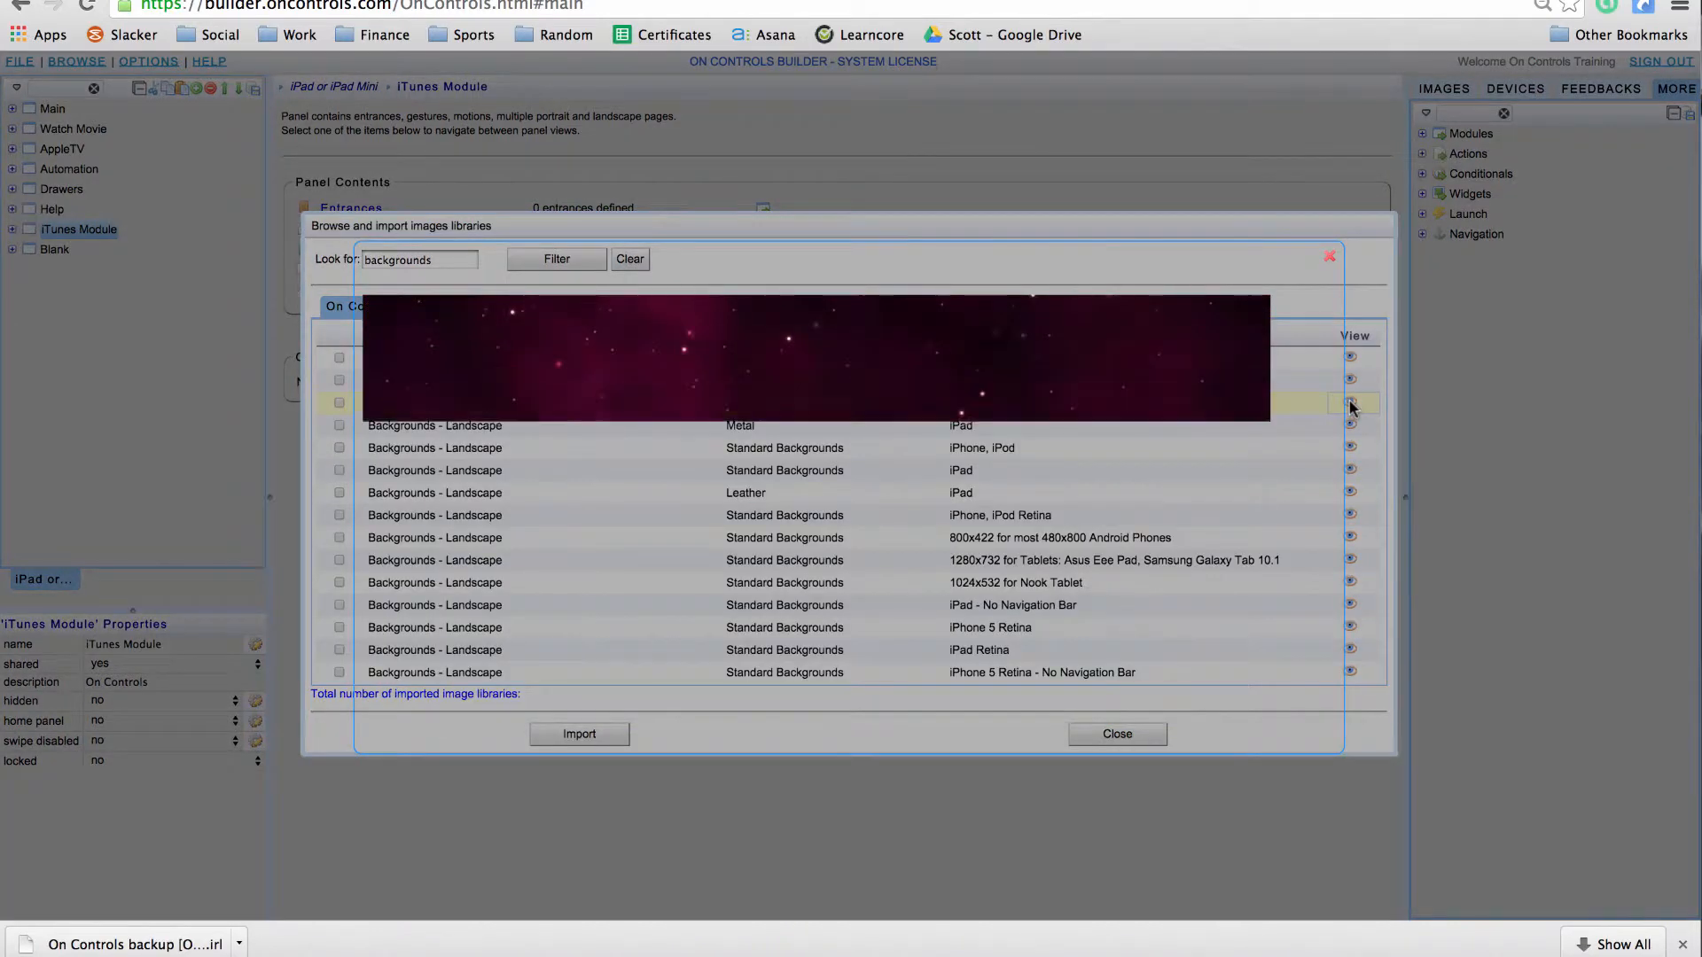
pyautogui.scroll(-15, 1050, 539)
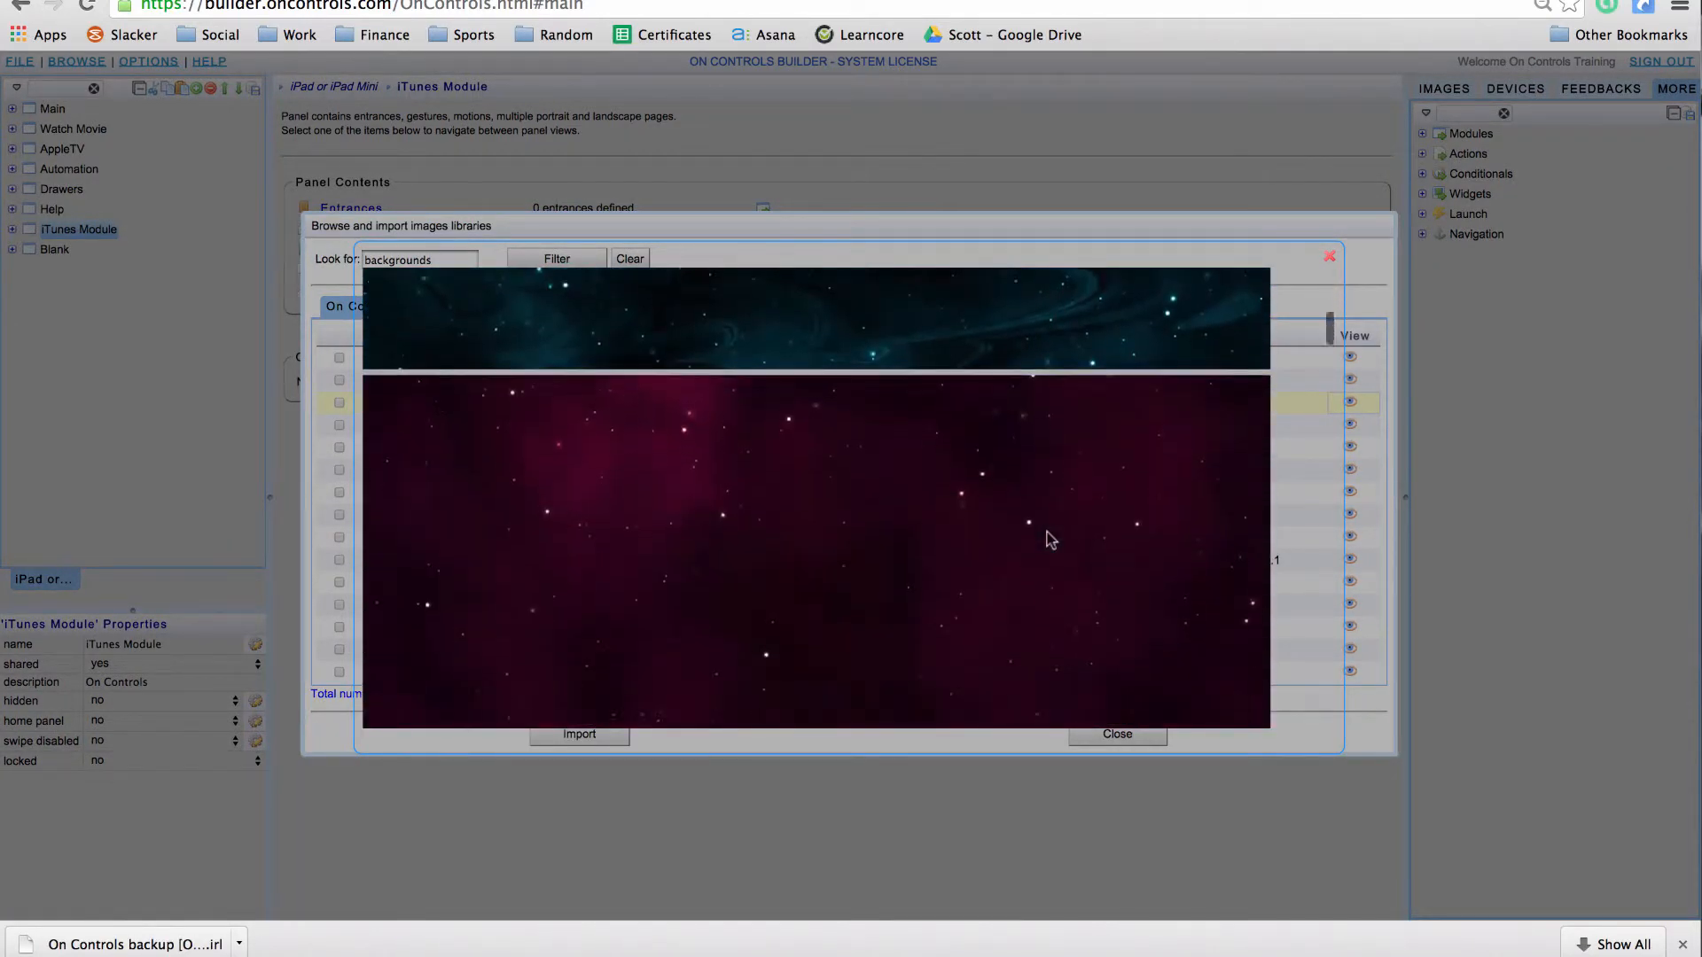
pyautogui.scroll(-15, 1048, 539)
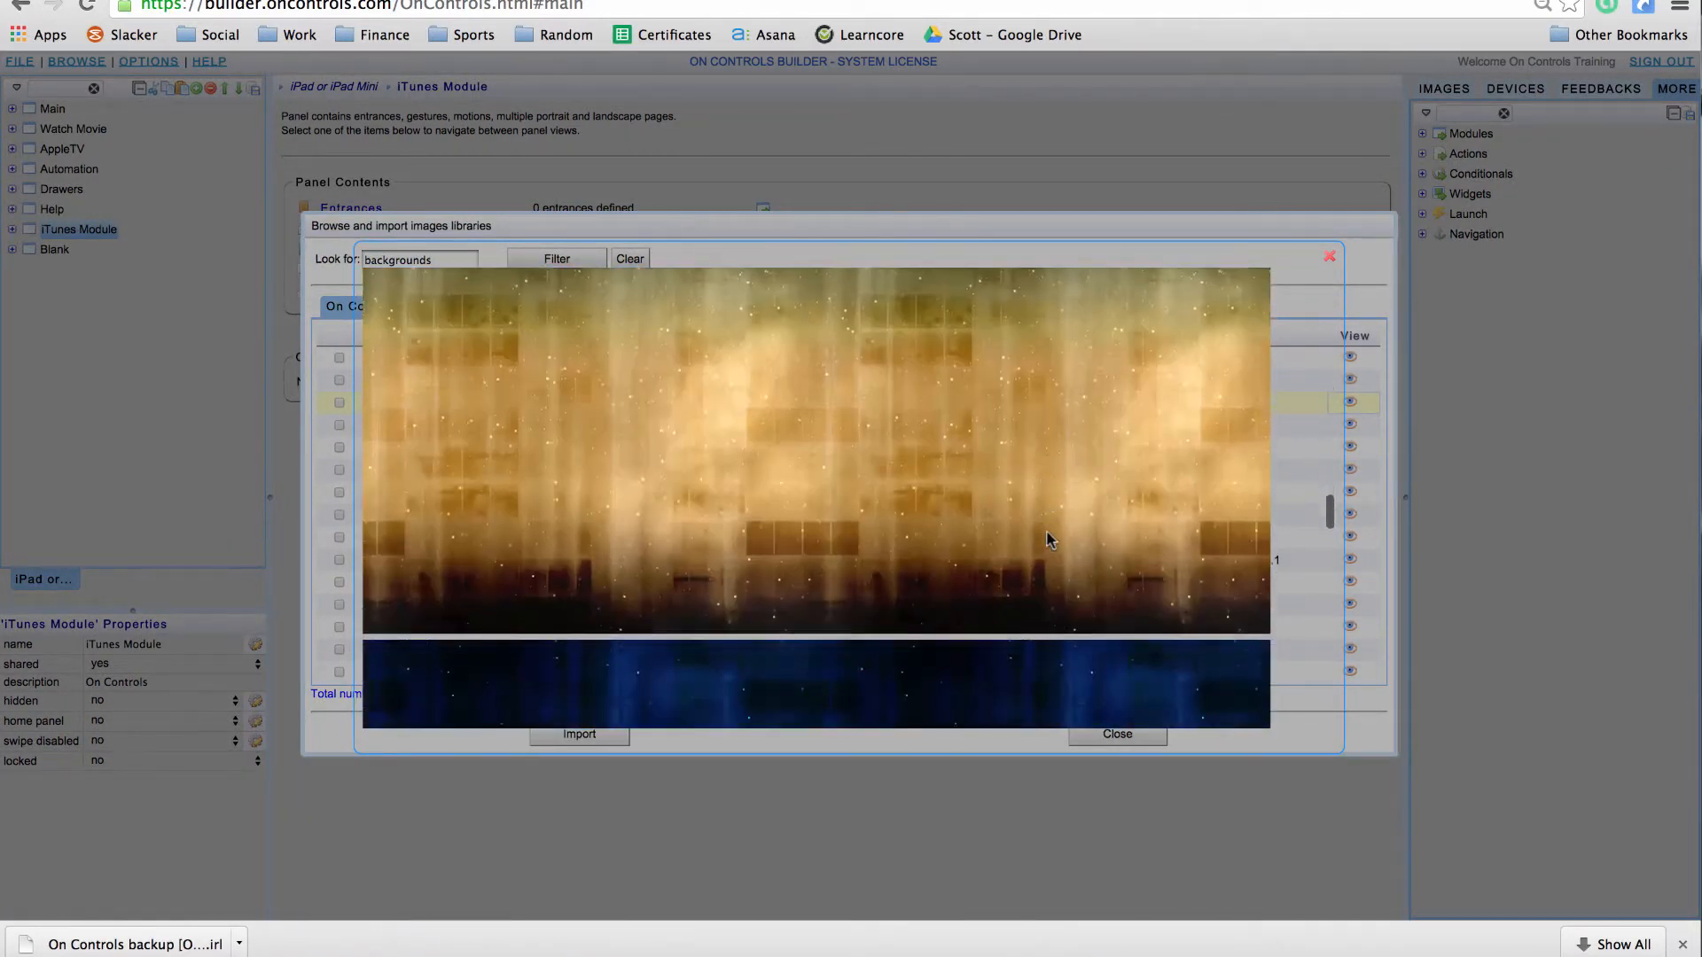
pyautogui.click(1329, 257)
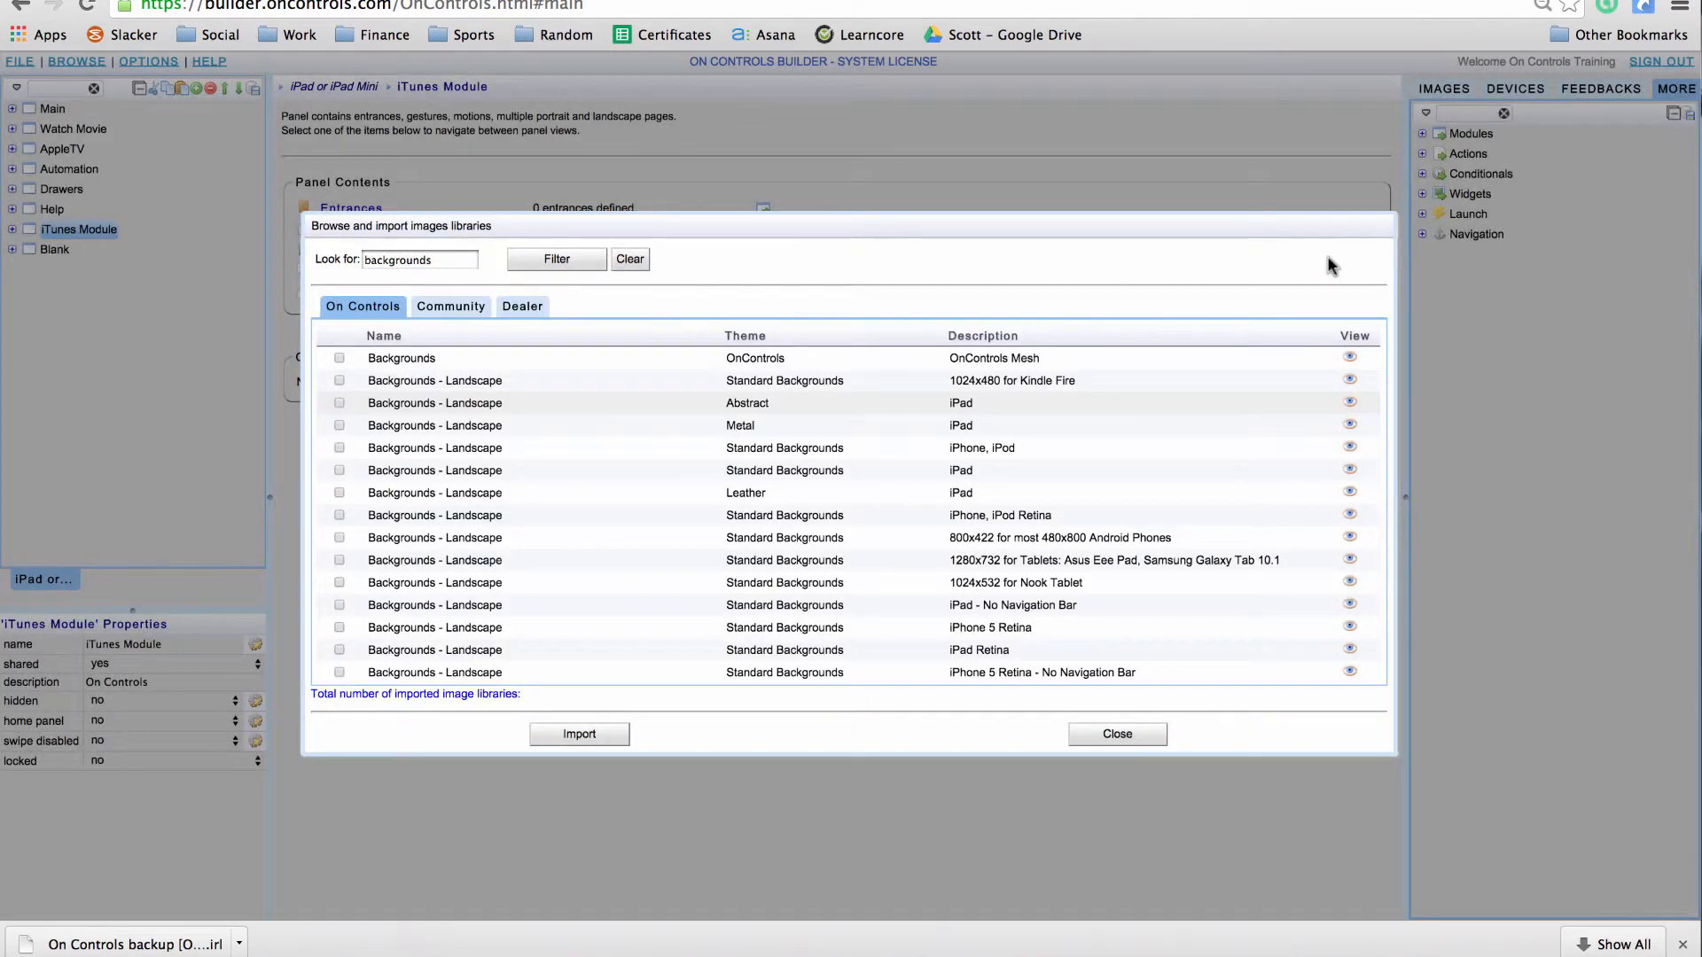
pyautogui.click(340, 405)
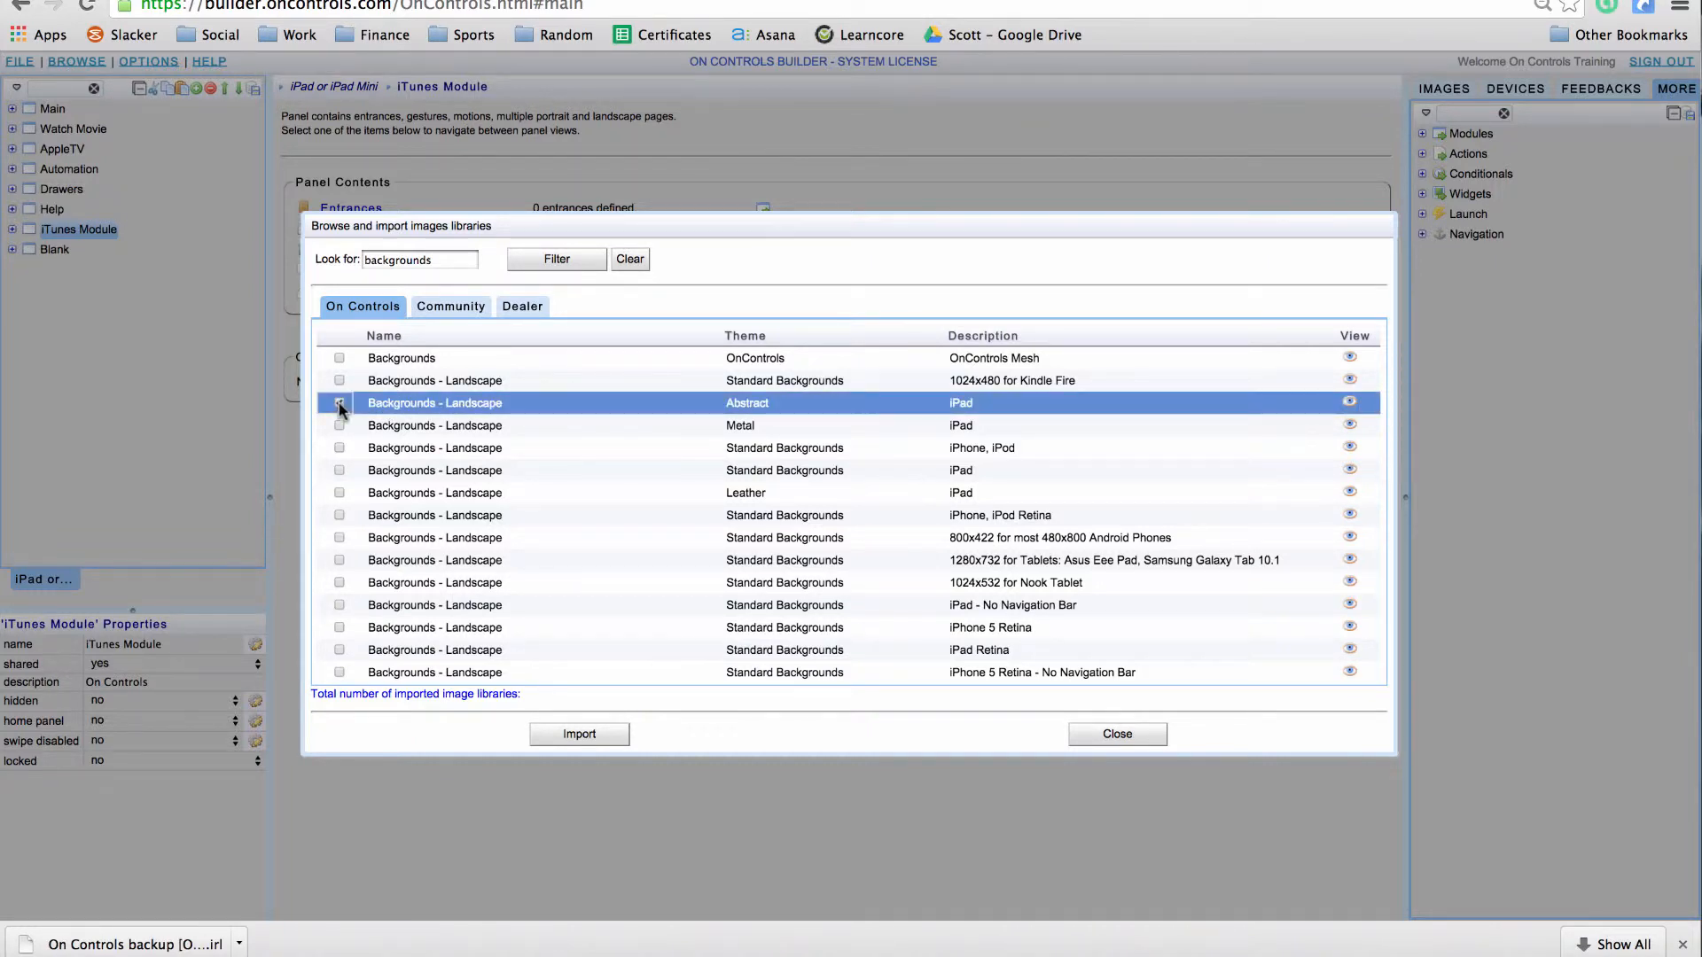
pyautogui.click(558, 733)
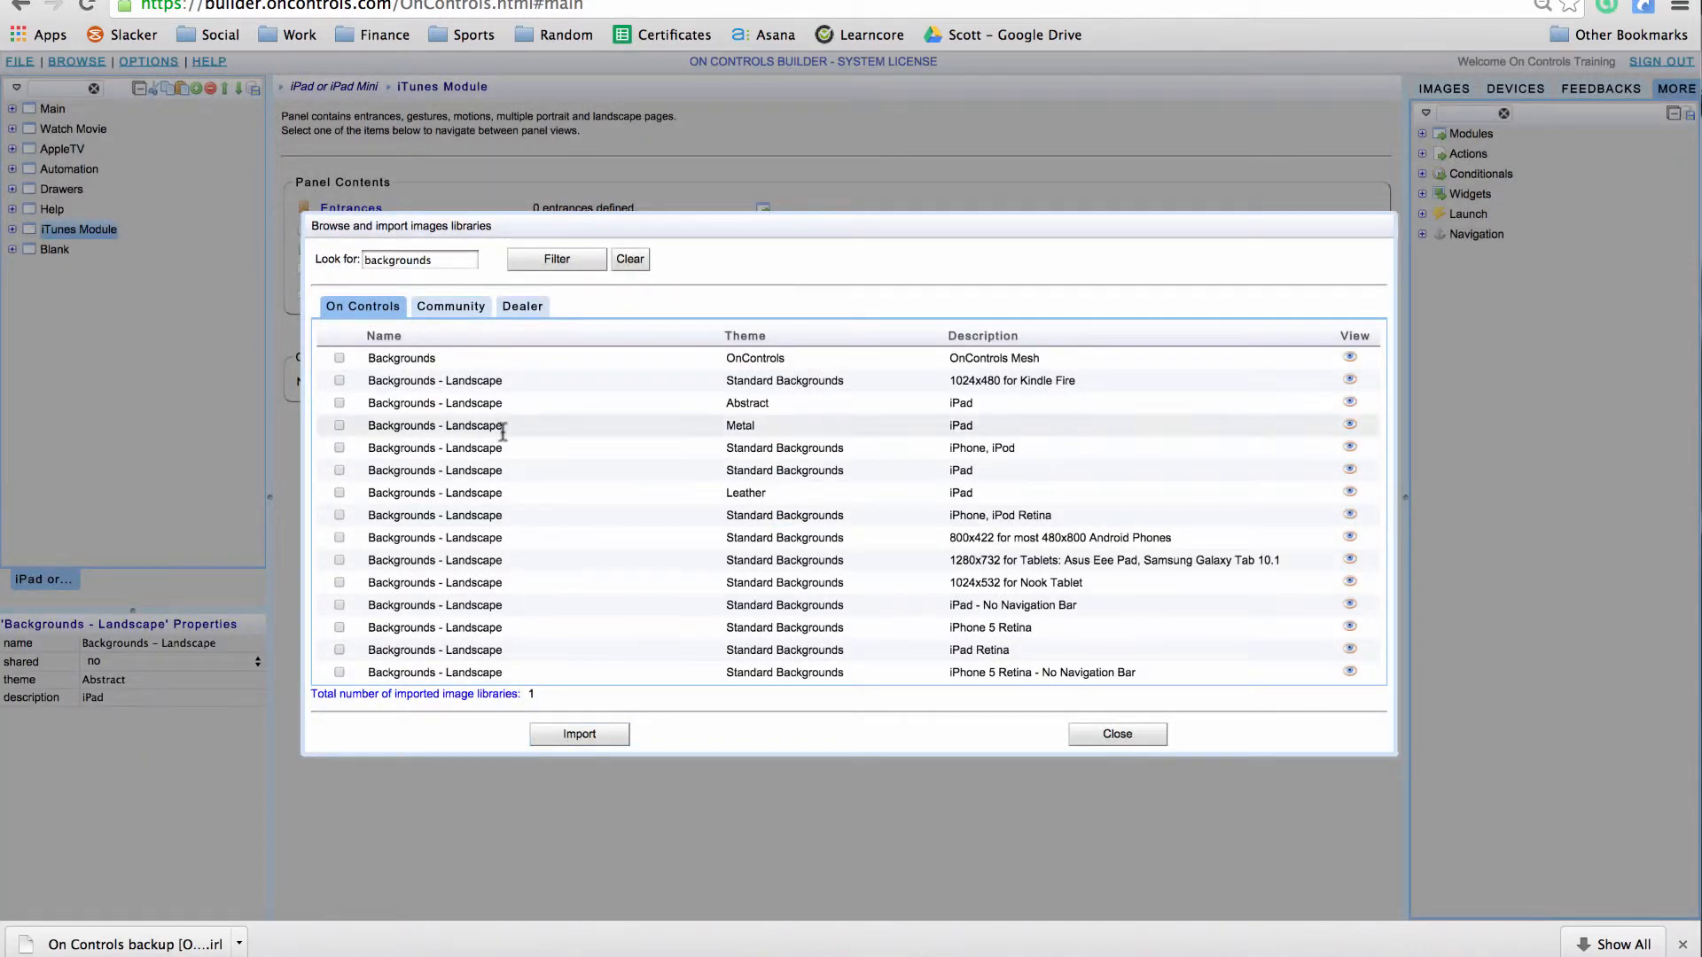
# Step: Look at the Community and Dealer sources for image libraries, and close the image library browser
pyautogui.click(457, 307)
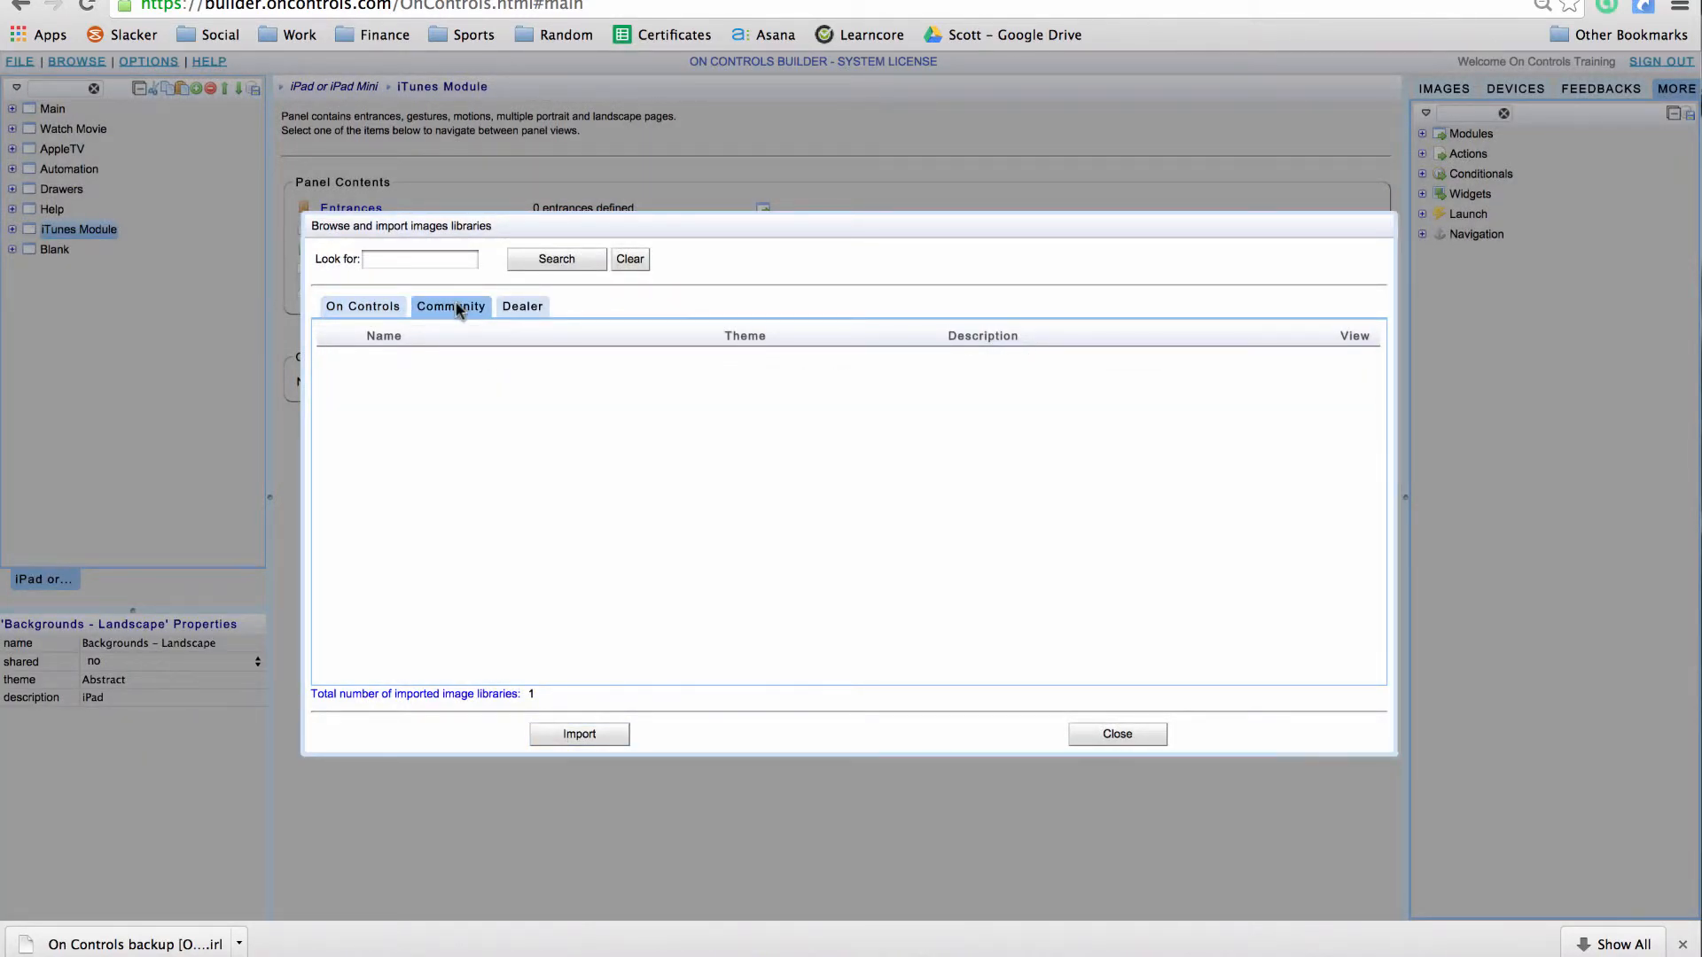
pyautogui.click(514, 308)
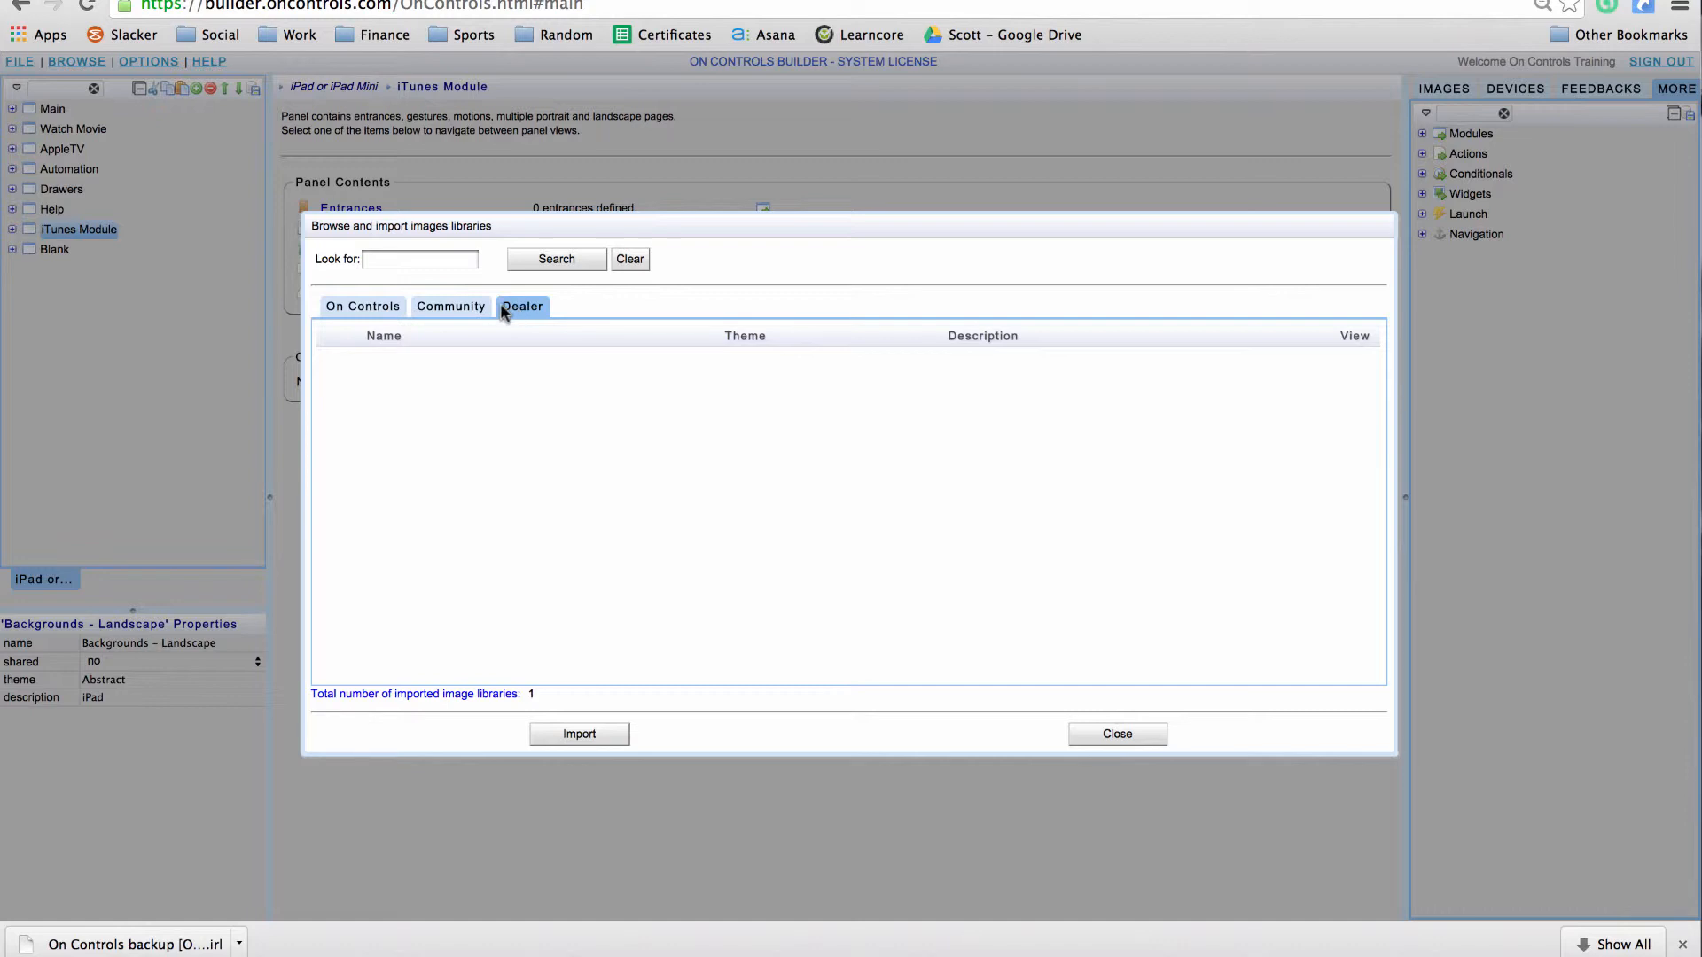
pyautogui.click(1115, 736)
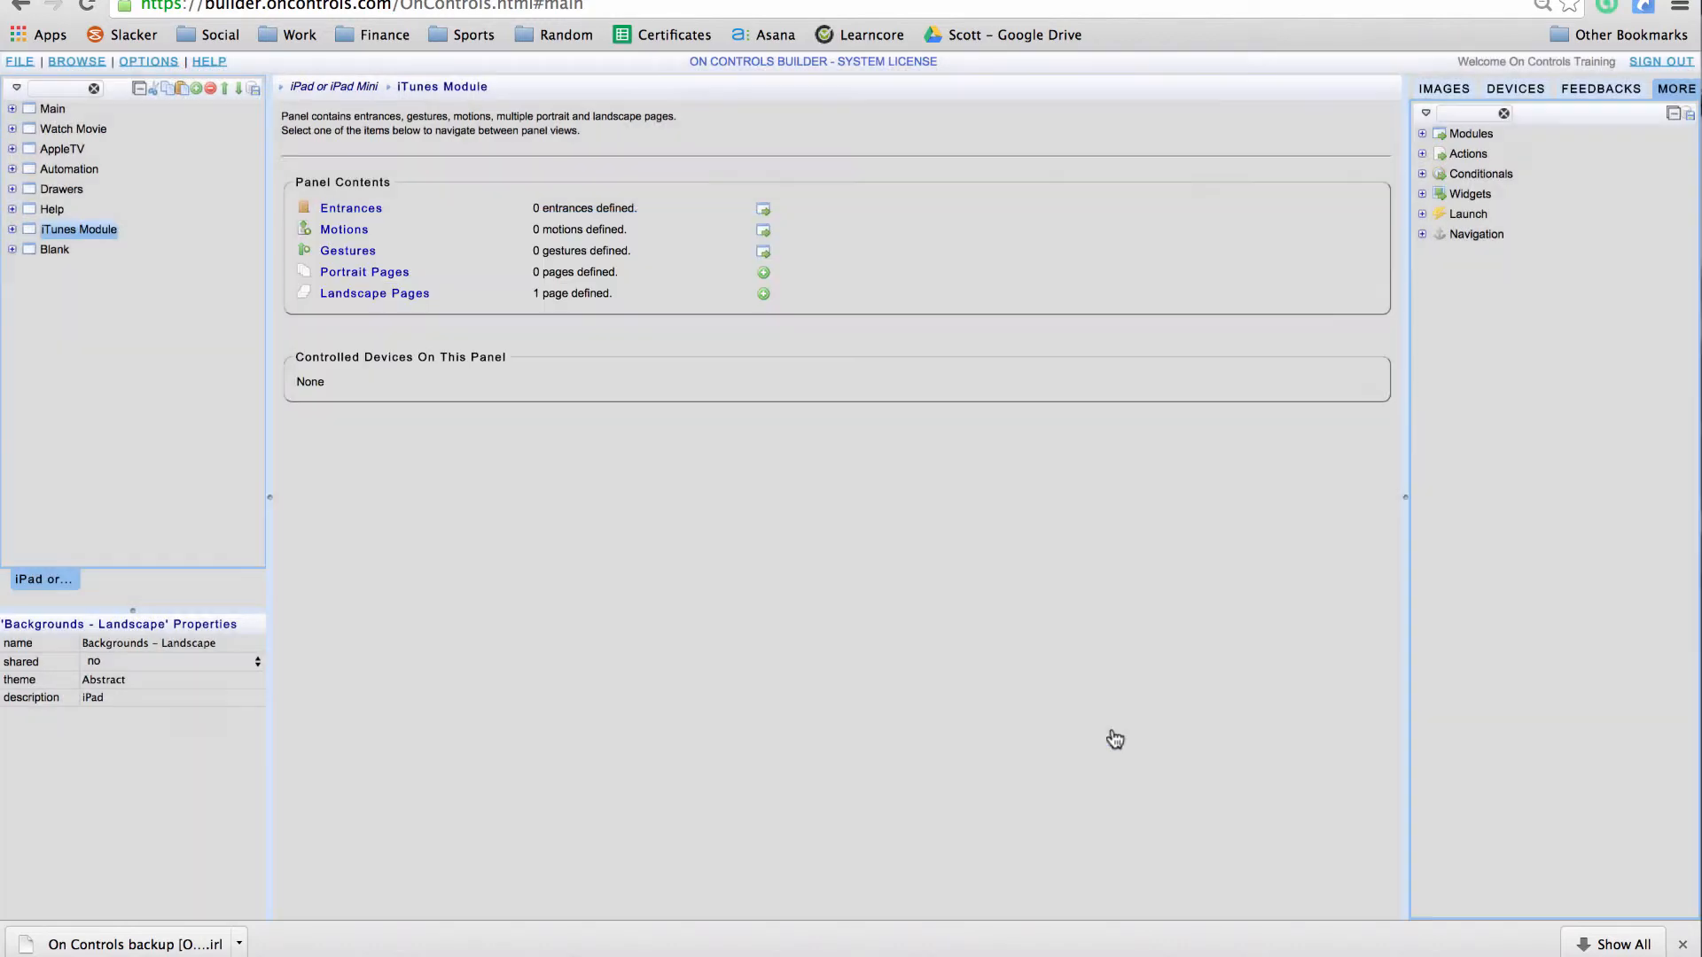
# Step: Browse the Community device library and search it for the vendor "sky"
pyautogui.click(76, 62)
pyautogui.click(87, 129)
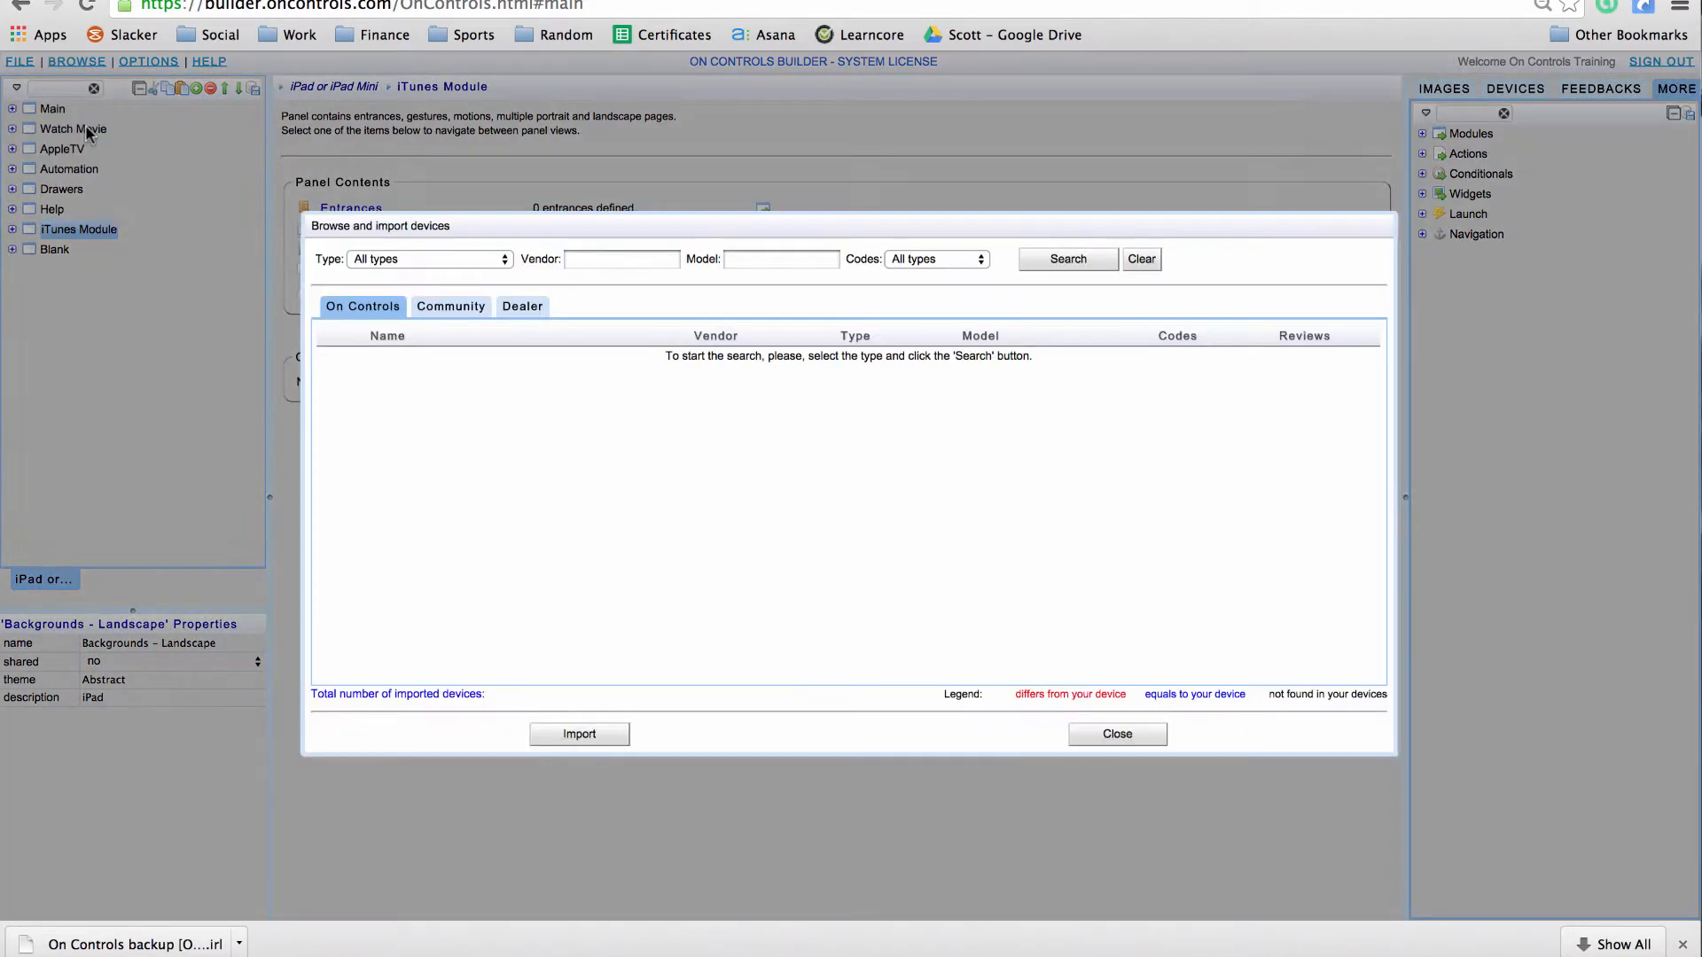
pyautogui.click(462, 311)
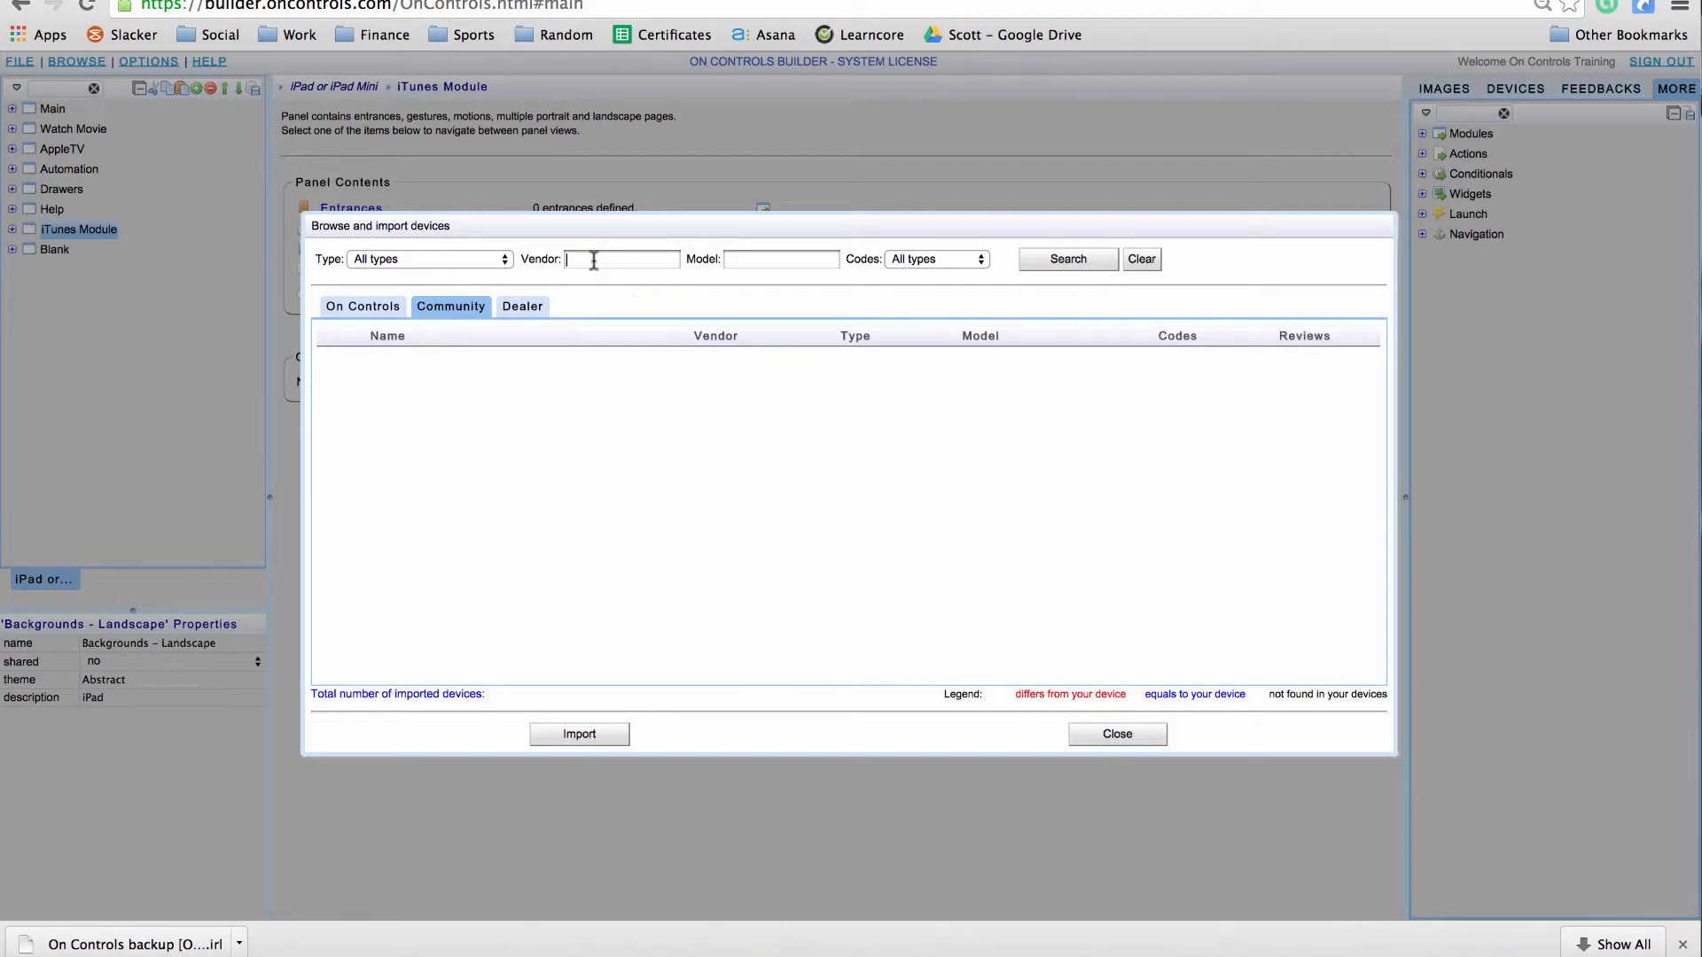
pyautogui.write('sky')
pyautogui.click(1046, 260)
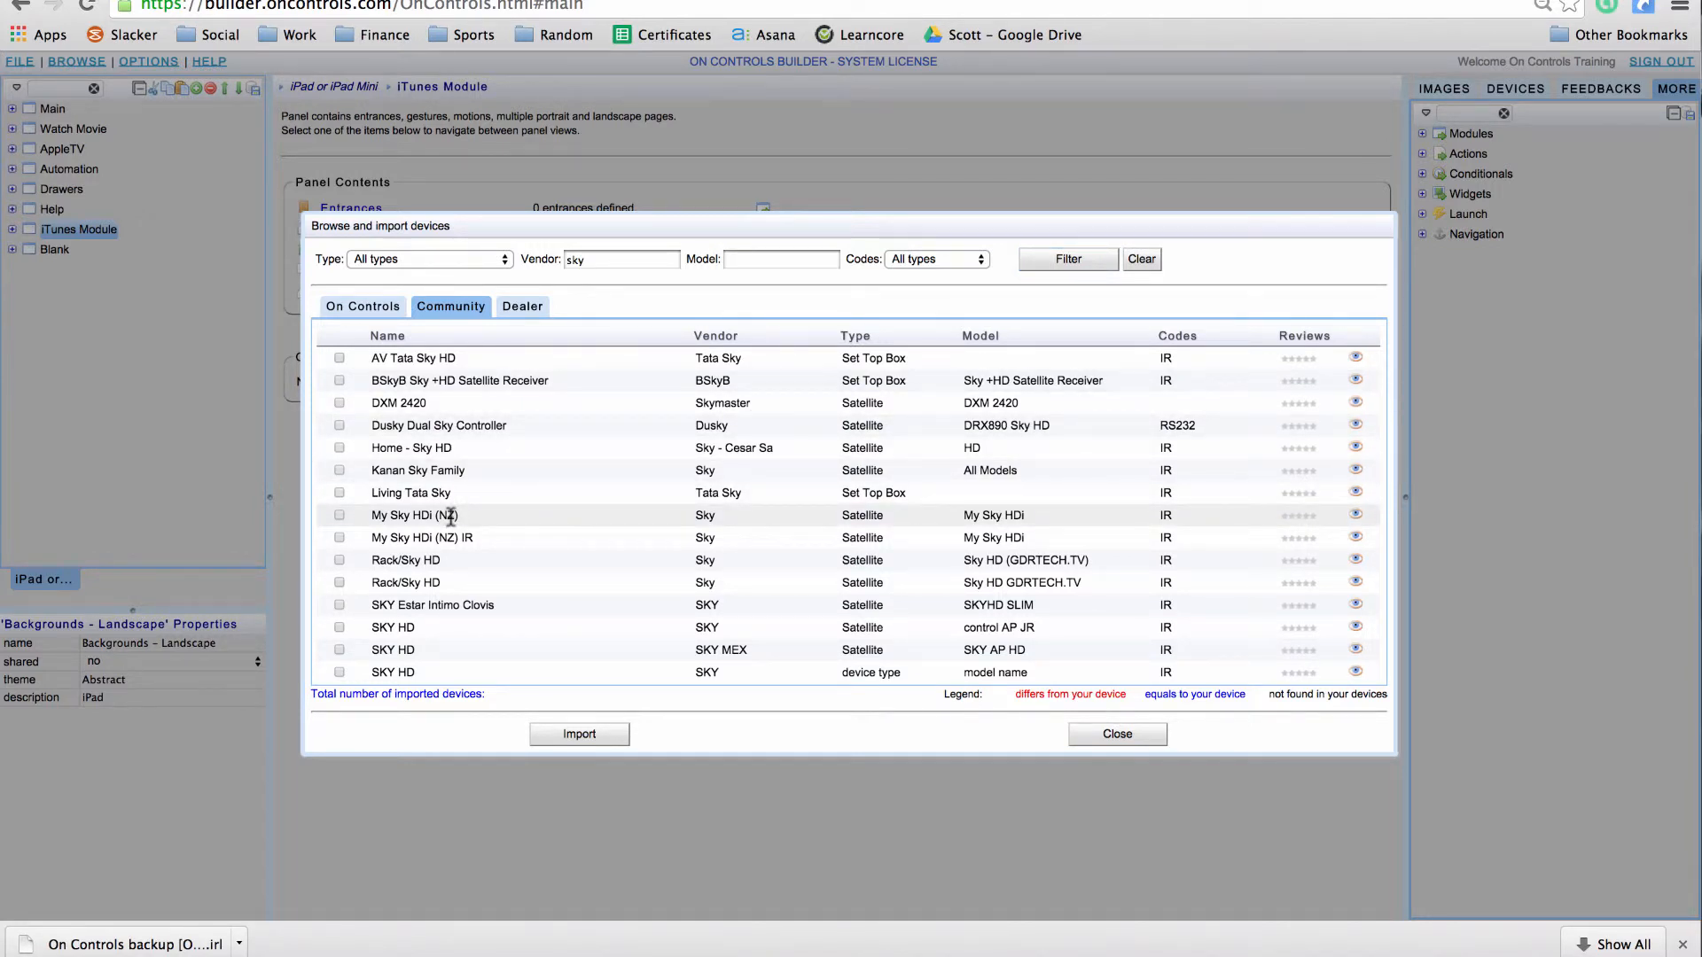
# Step: Look through the Sky devices with their models, code types and reviews, and close the device browser without importing
pyautogui.scroll(-3, 443, 612)
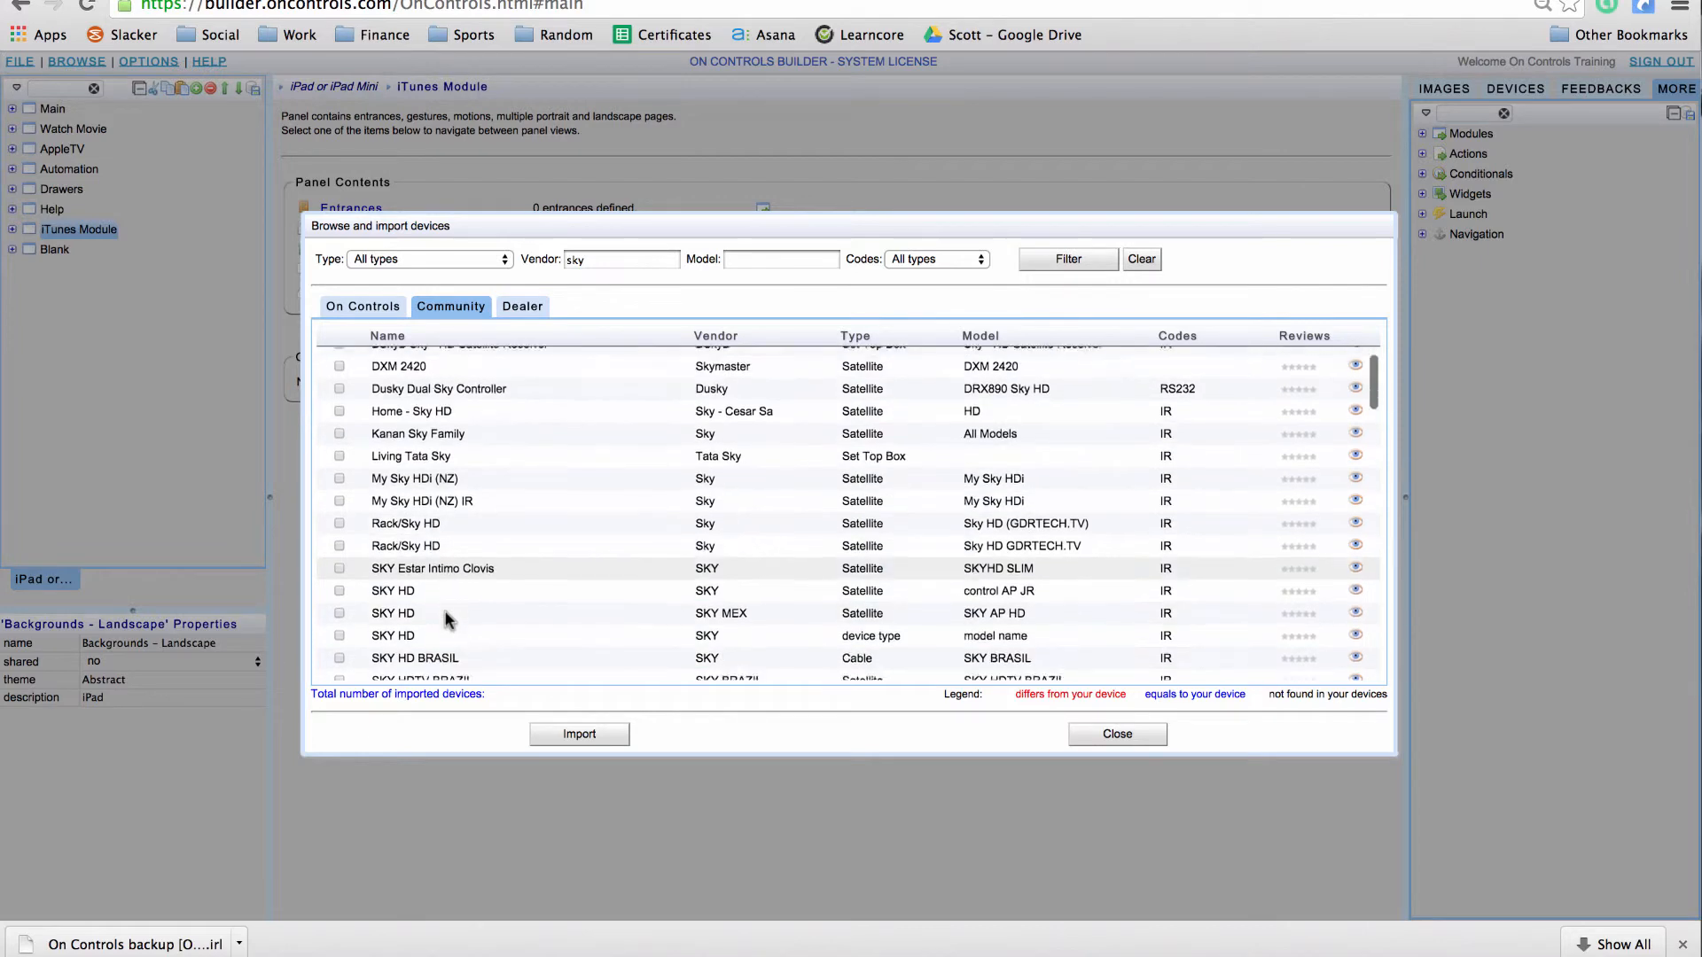
pyautogui.scroll(-3, 445, 617)
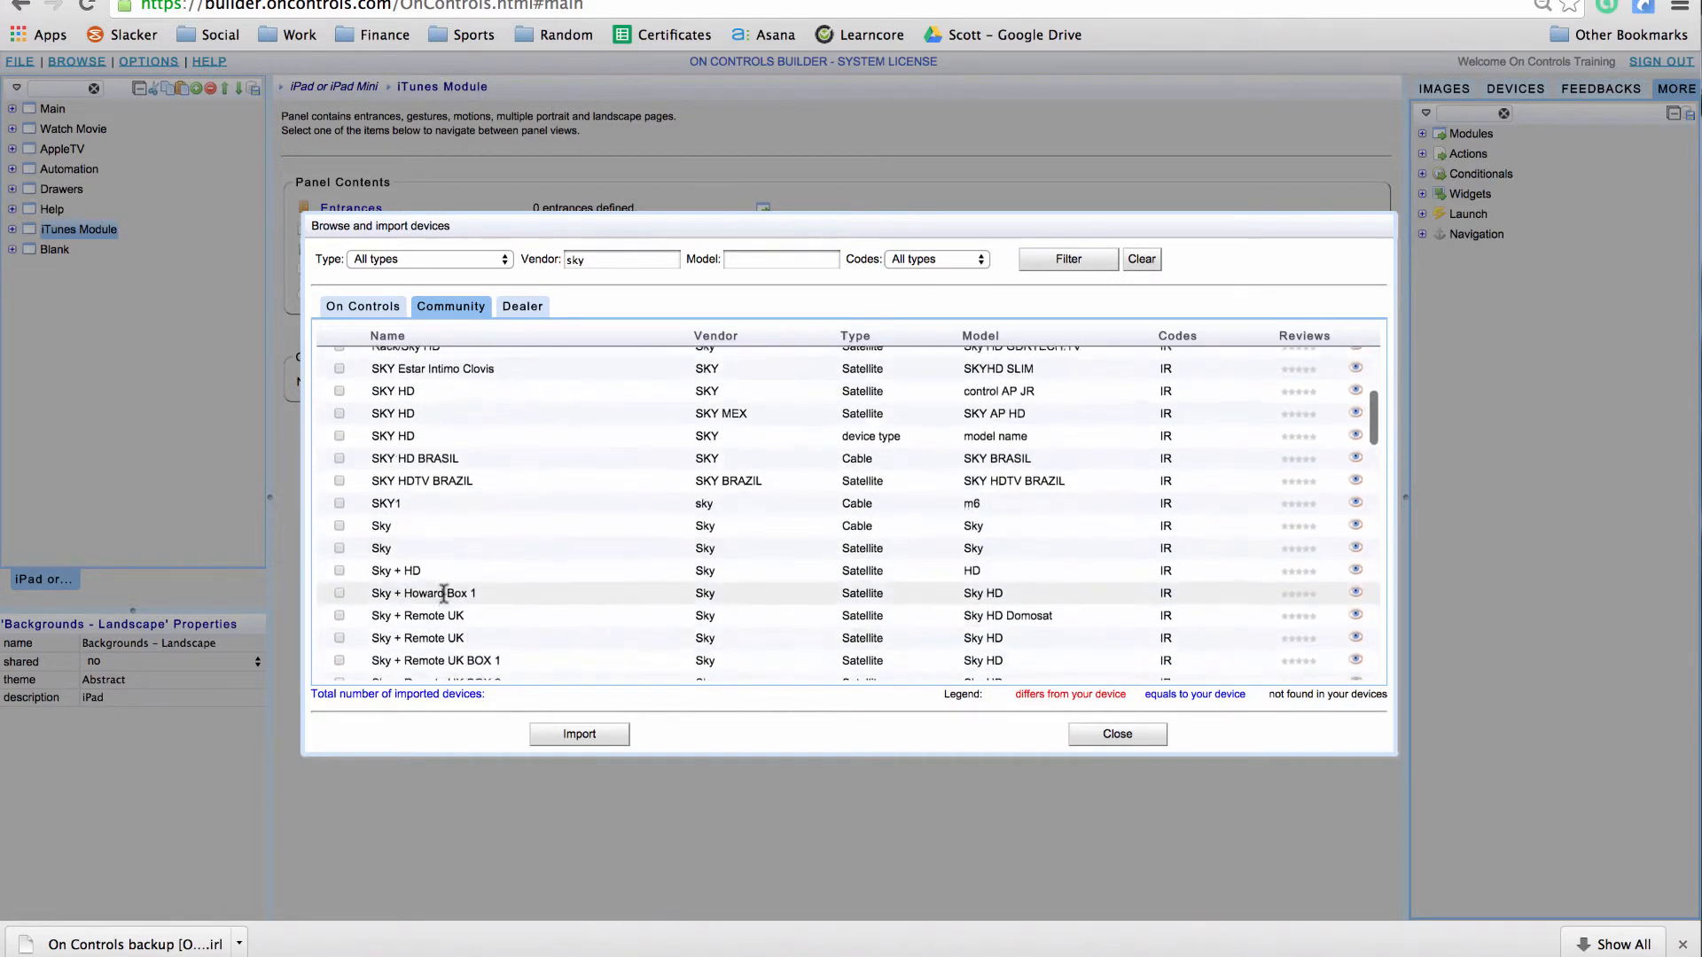
pyautogui.scroll(-6, 444, 593)
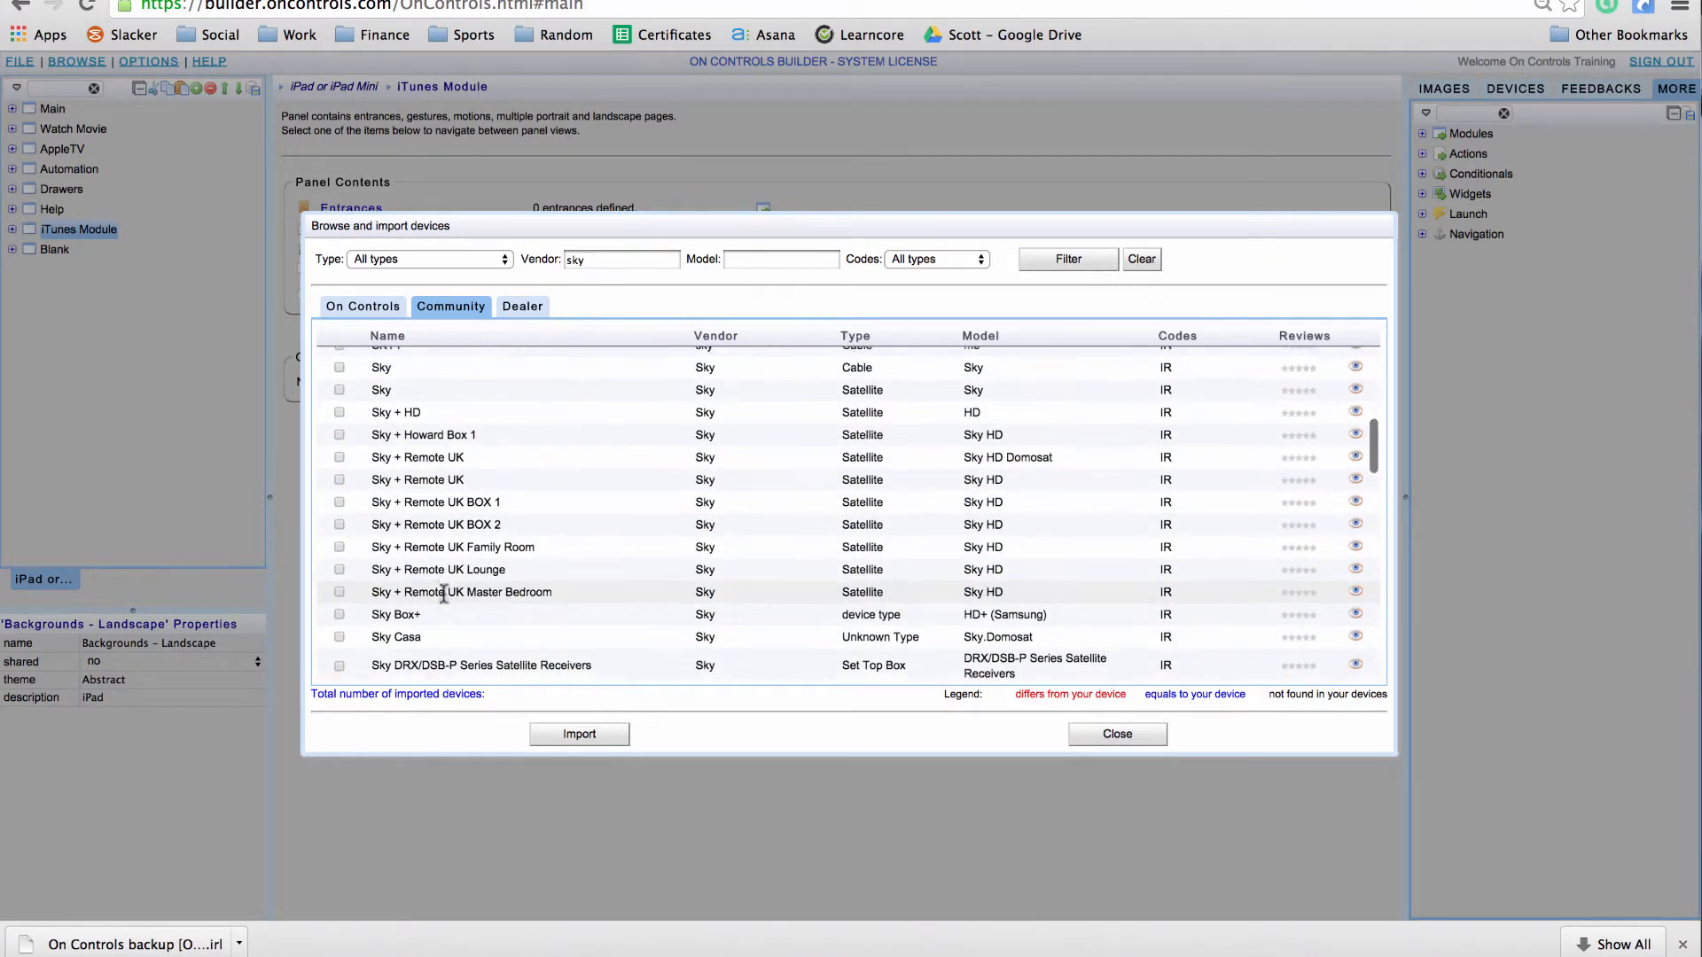
pyautogui.scroll(6, 445, 601)
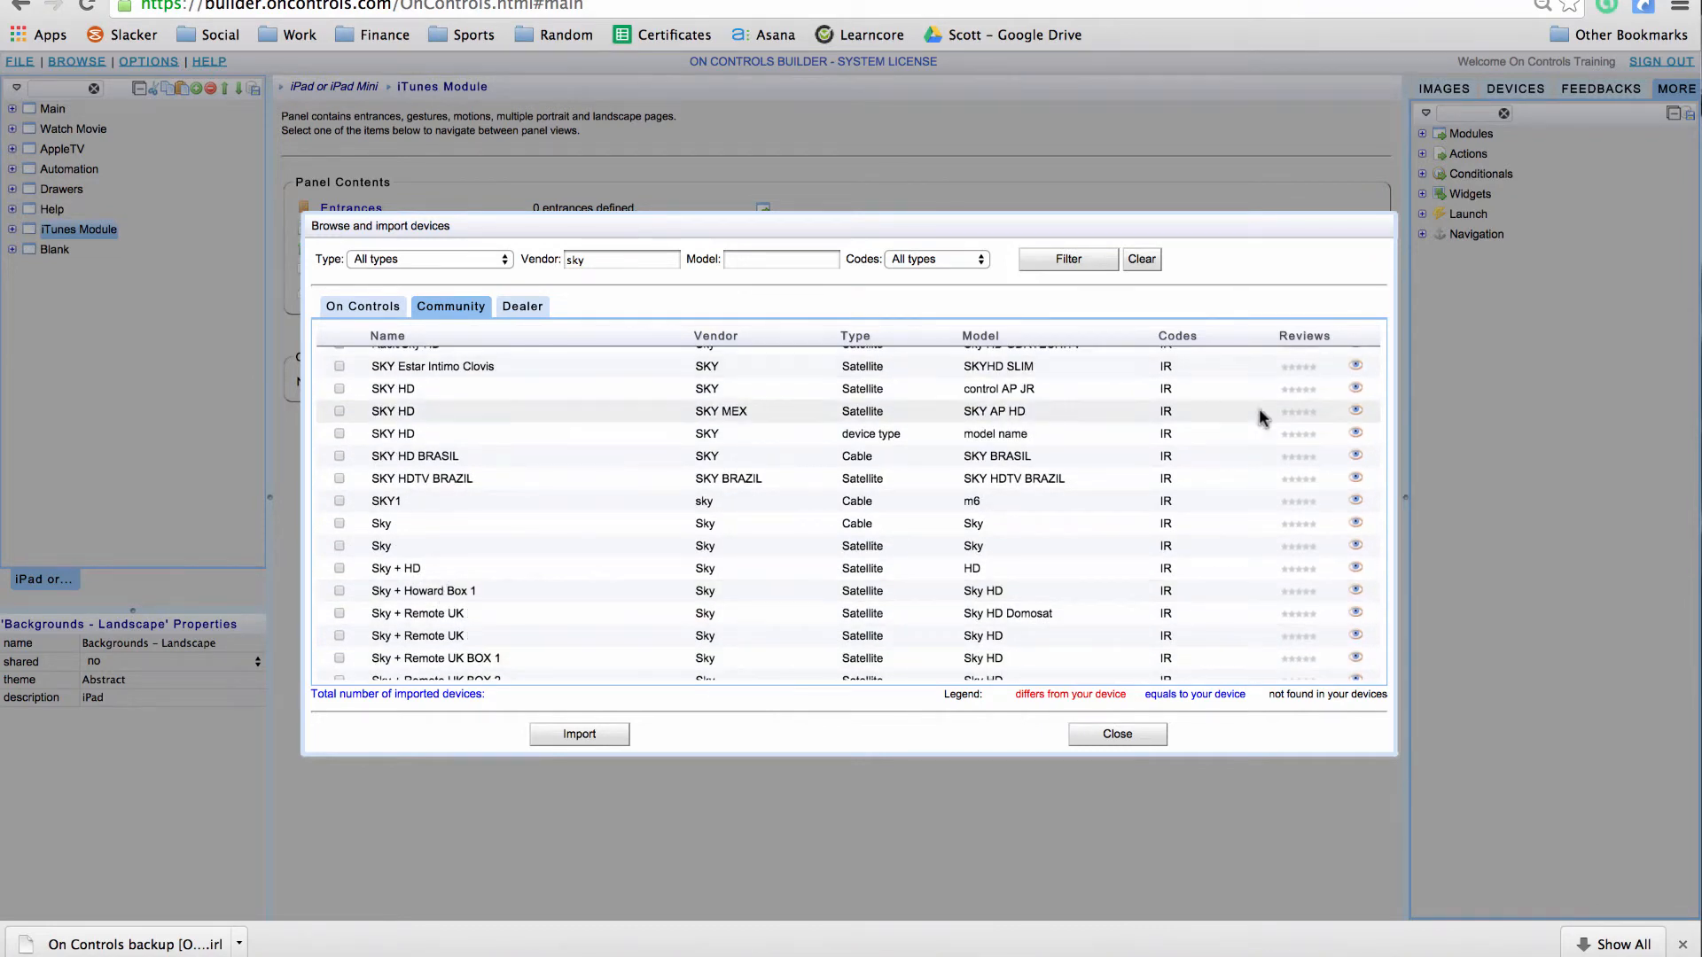
pyautogui.scroll(-10, 1326, 439)
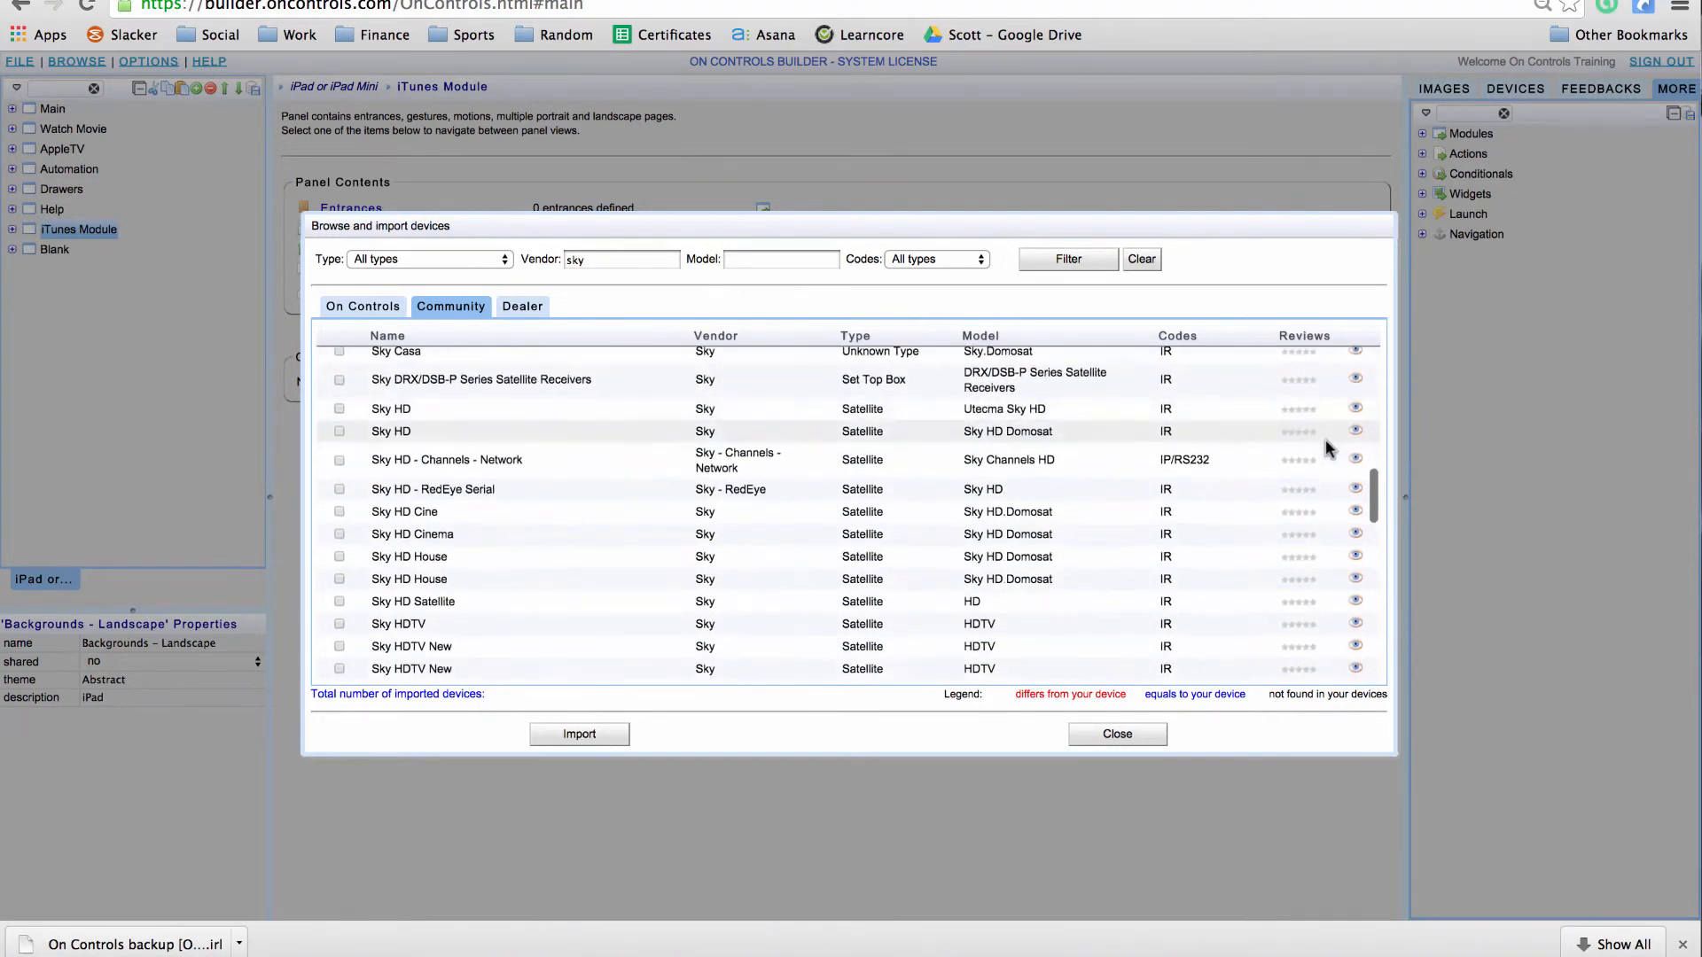
pyautogui.scroll(-8, 1326, 439)
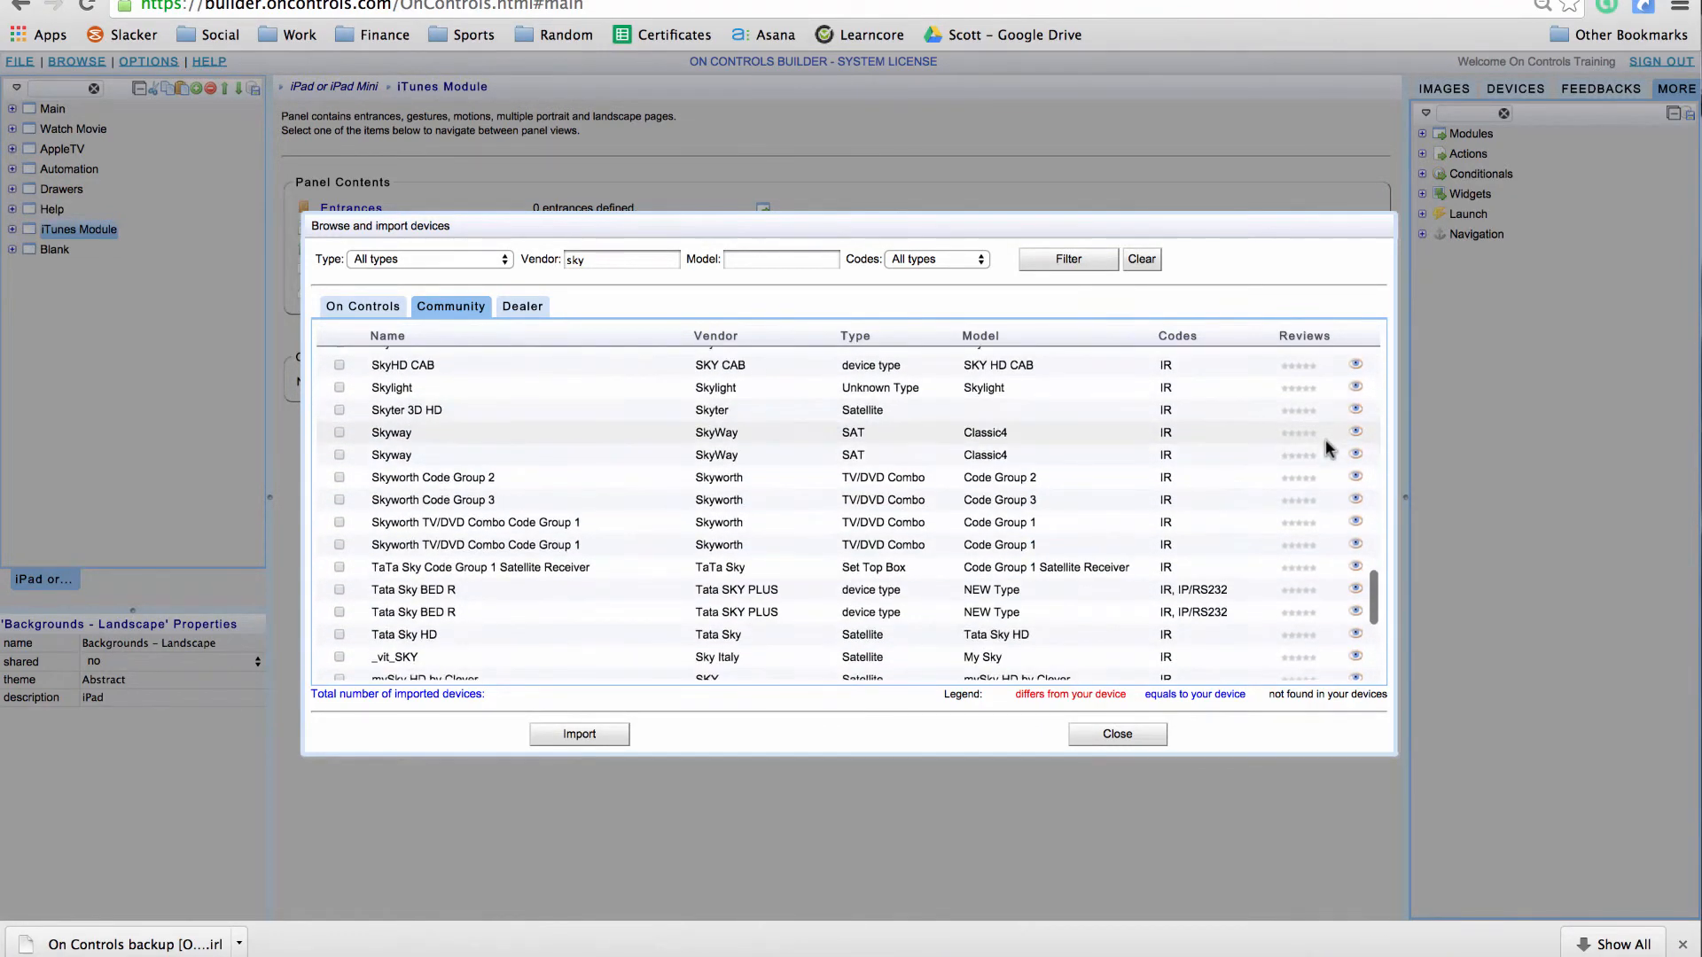
pyautogui.scroll(8, 1325, 439)
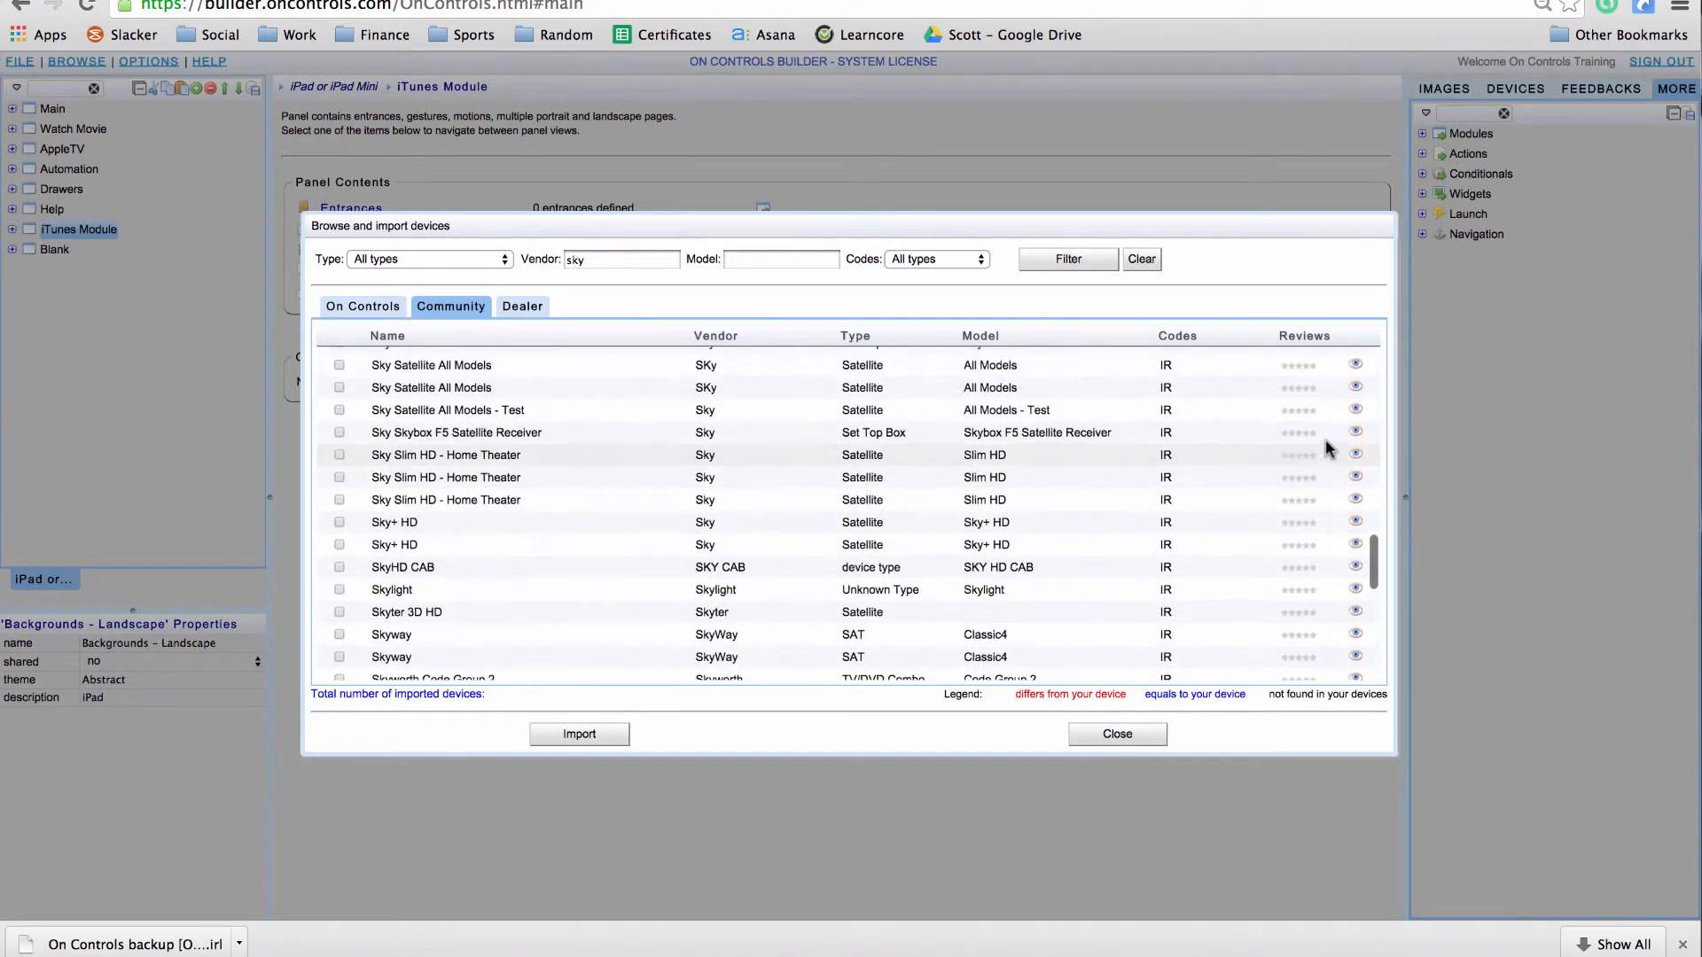
pyautogui.scroll(10, 1327, 447)
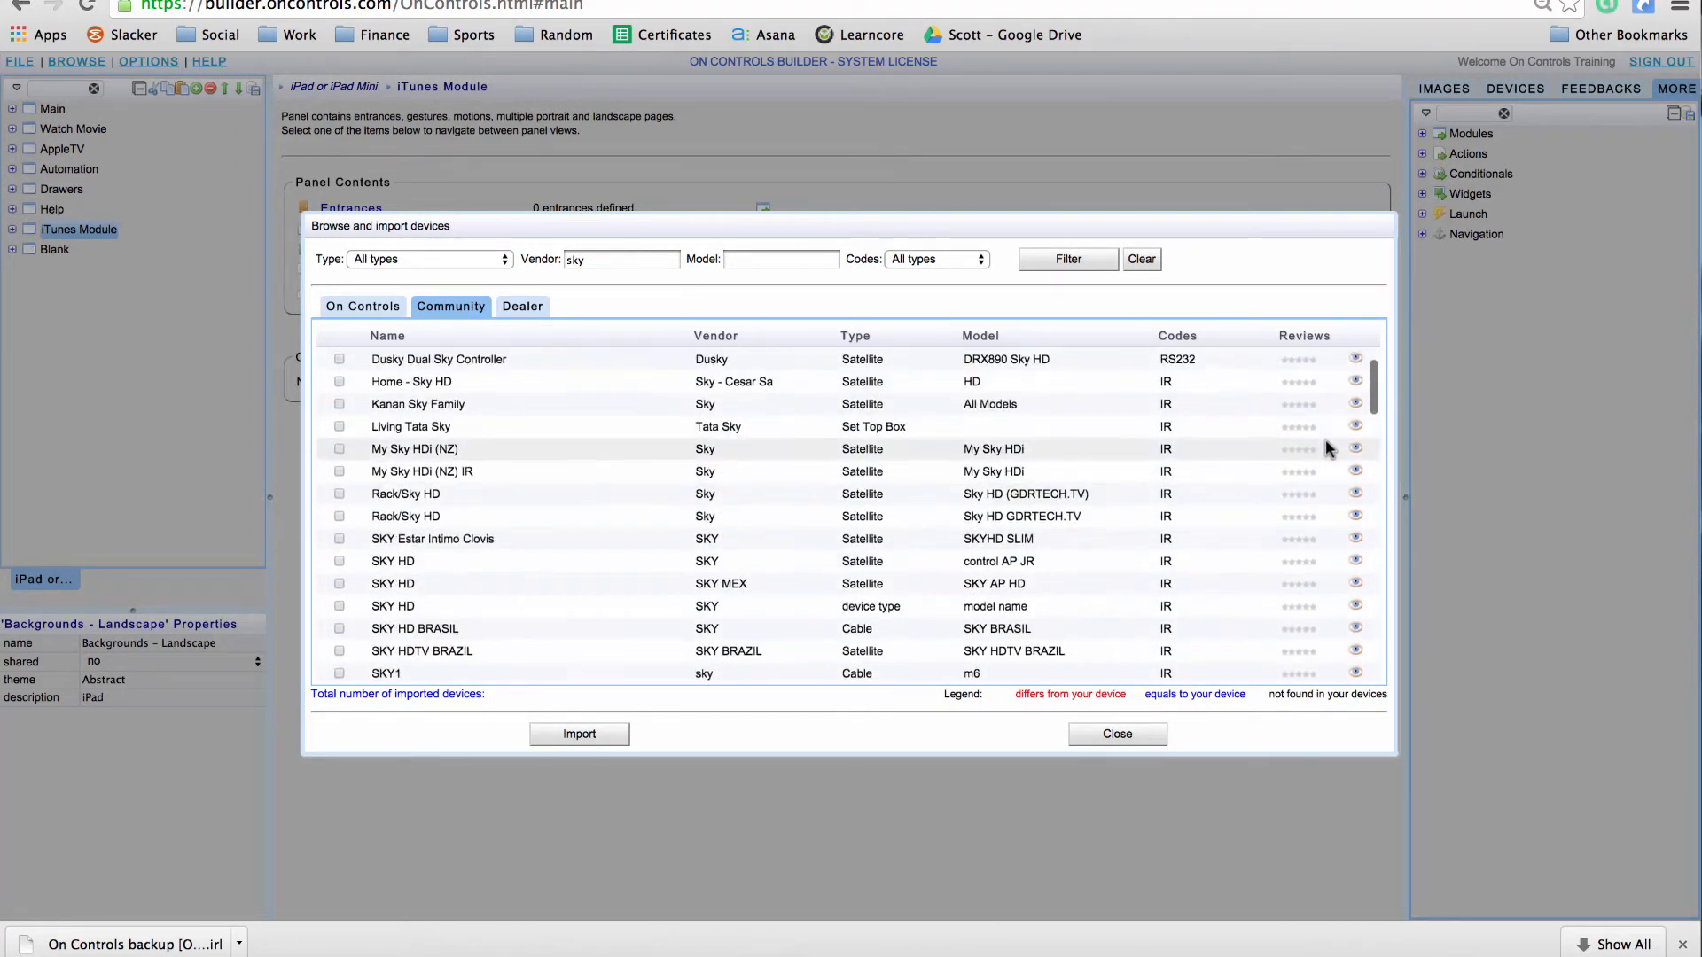
pyautogui.scroll(1, 1325, 441)
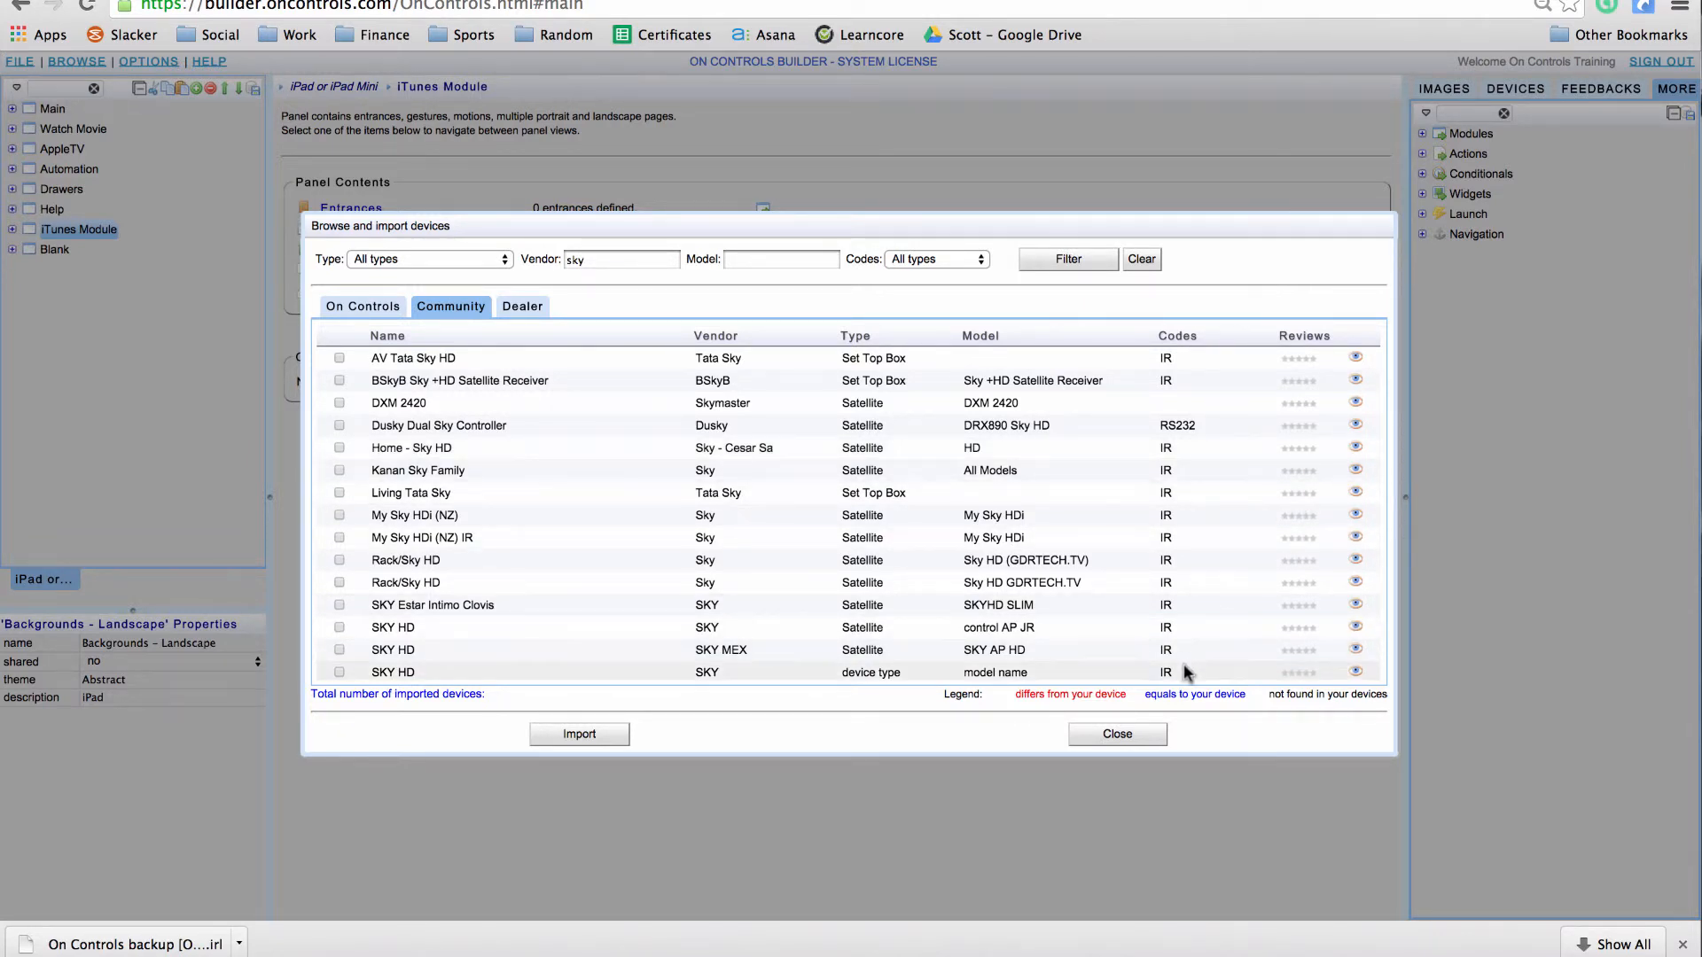
pyautogui.click(1146, 739)
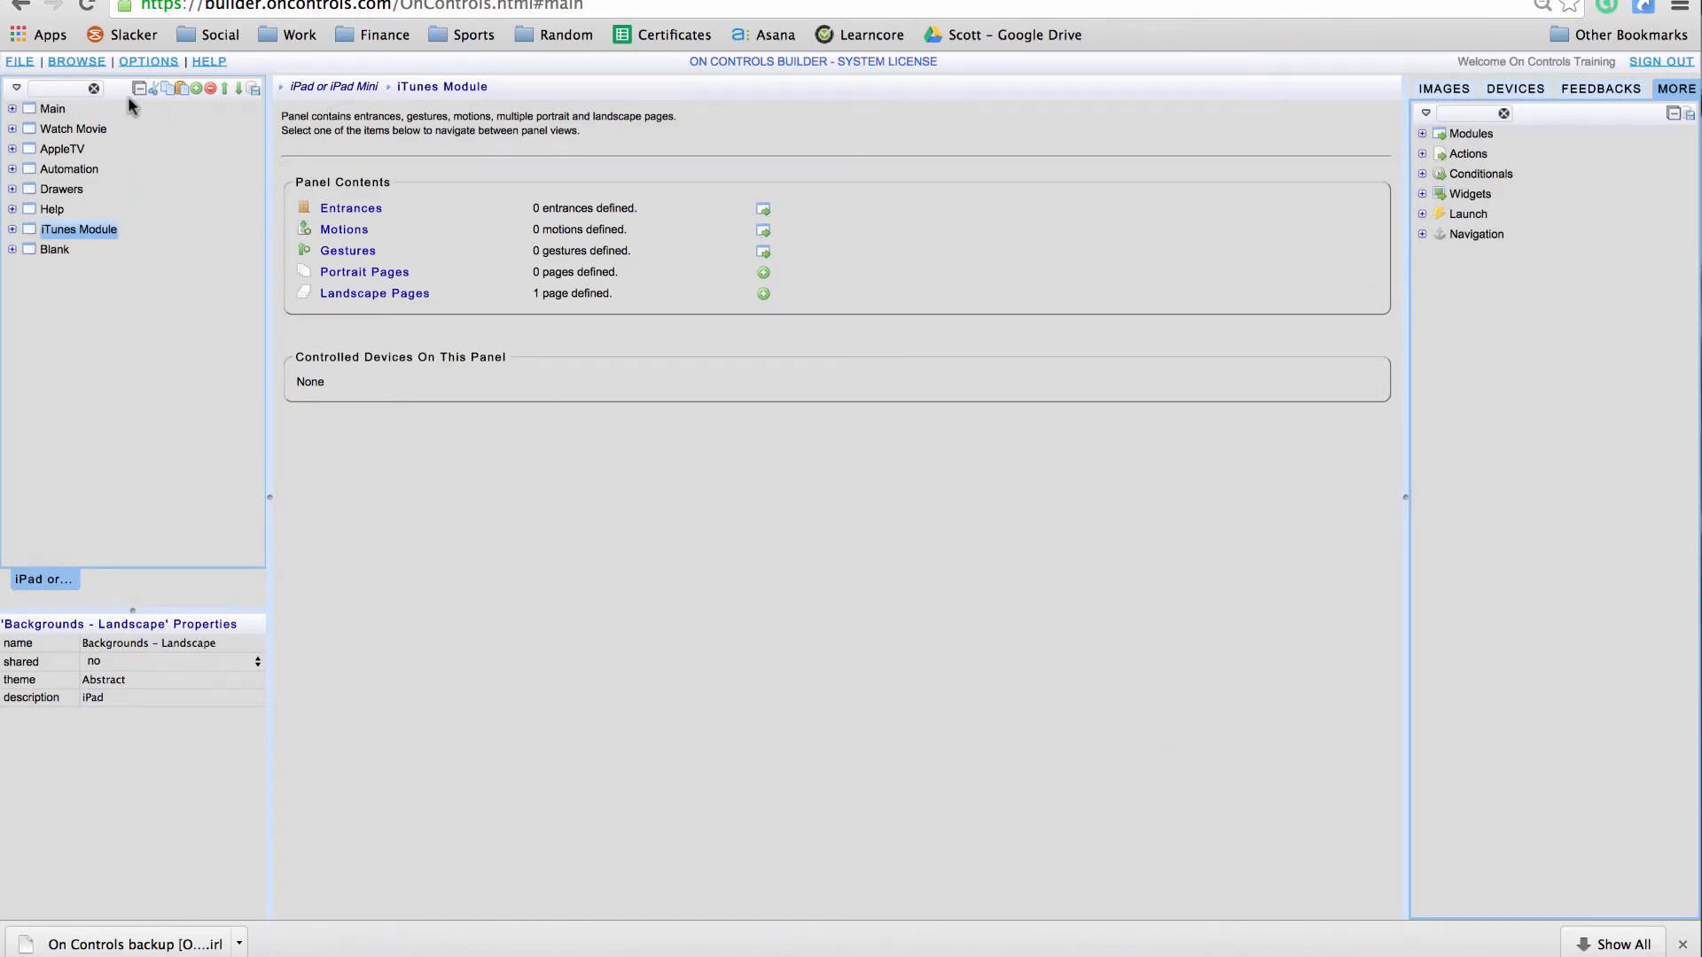
# Step: Open the browser for importing feedbacks, look over its search options and sources, and close it without importing
pyautogui.click(88, 62)
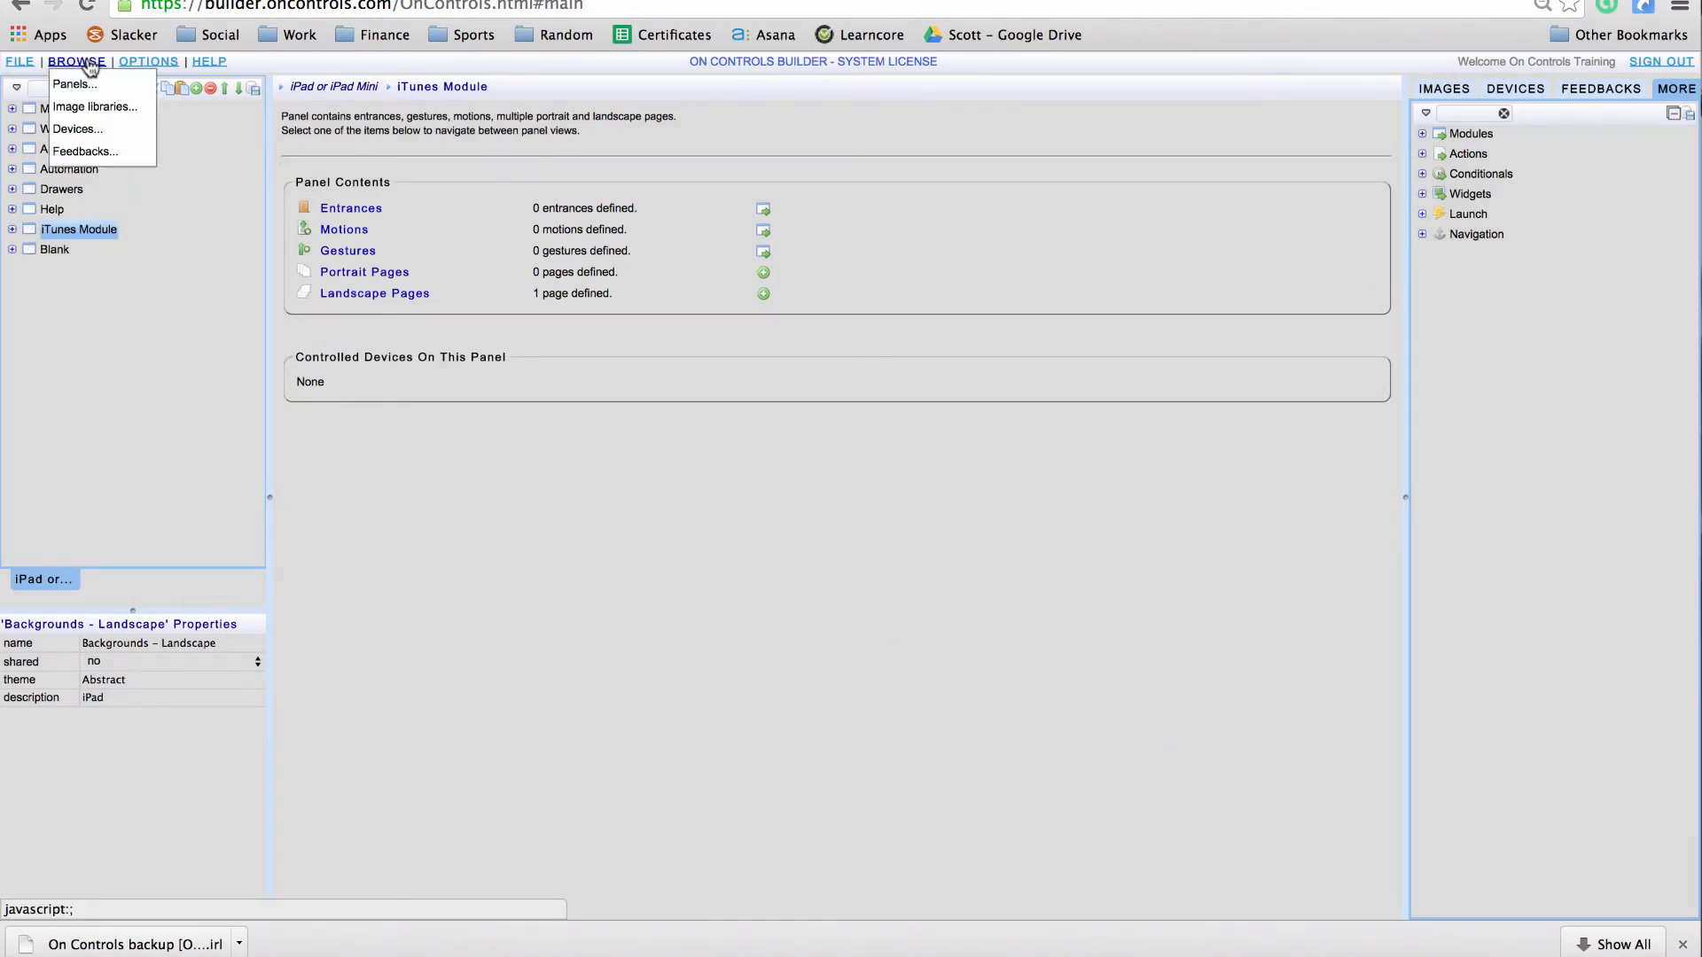
pyautogui.click(86, 151)
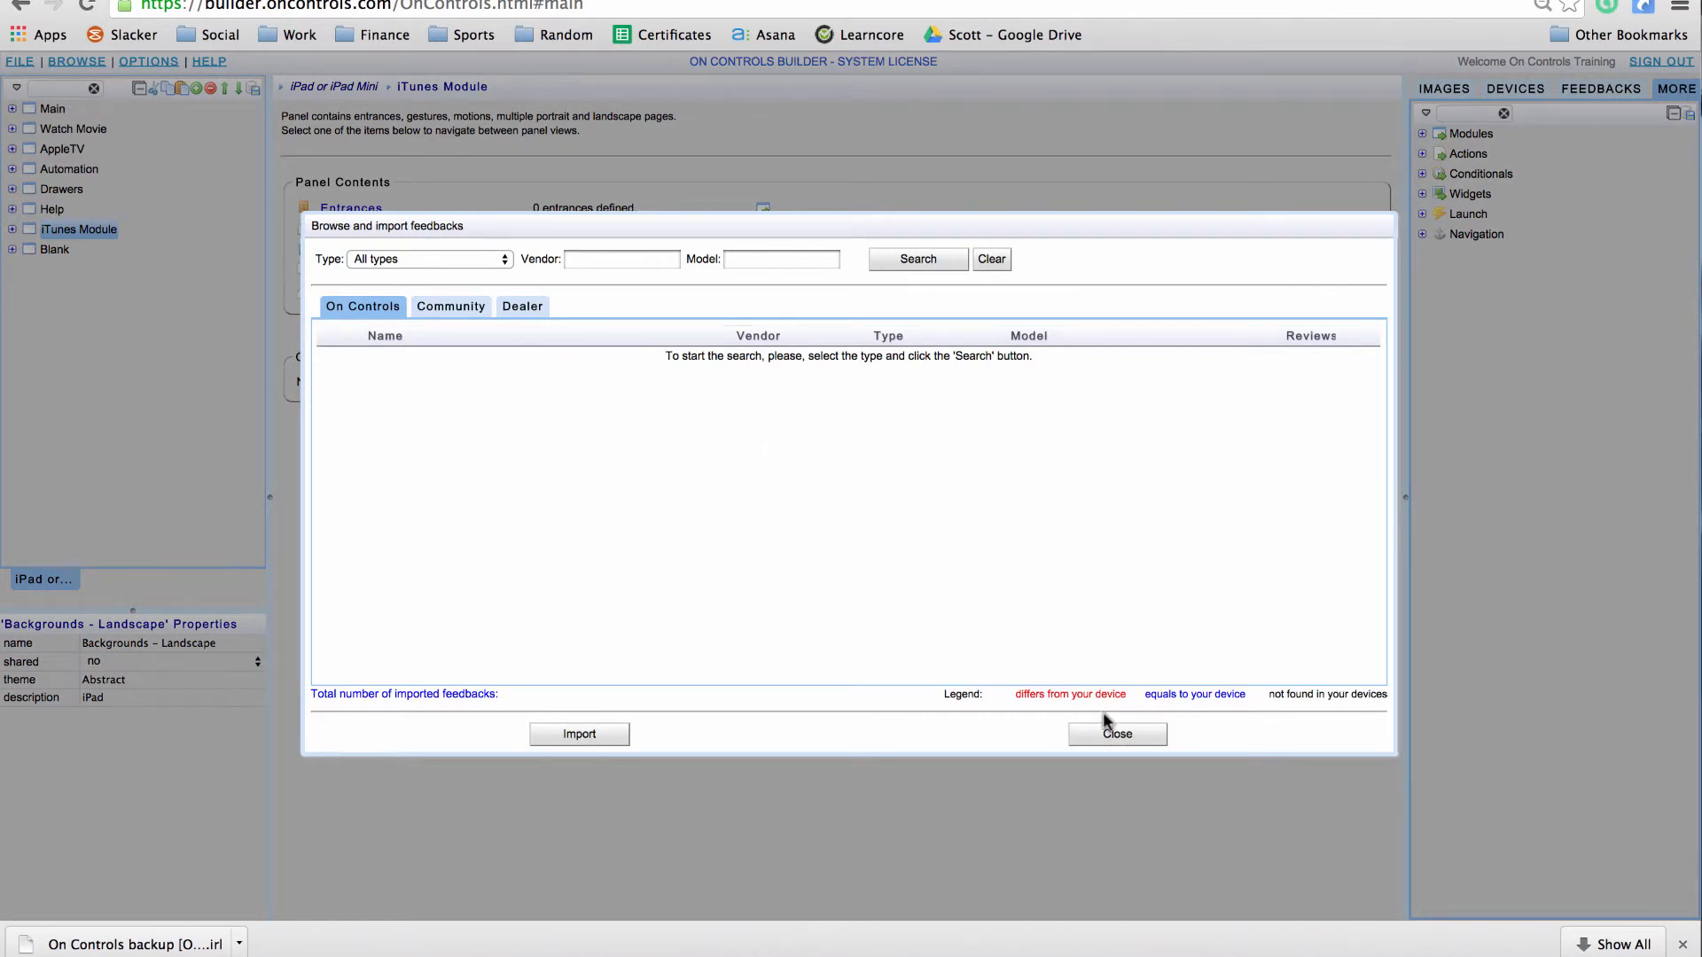
pyautogui.click(1108, 734)
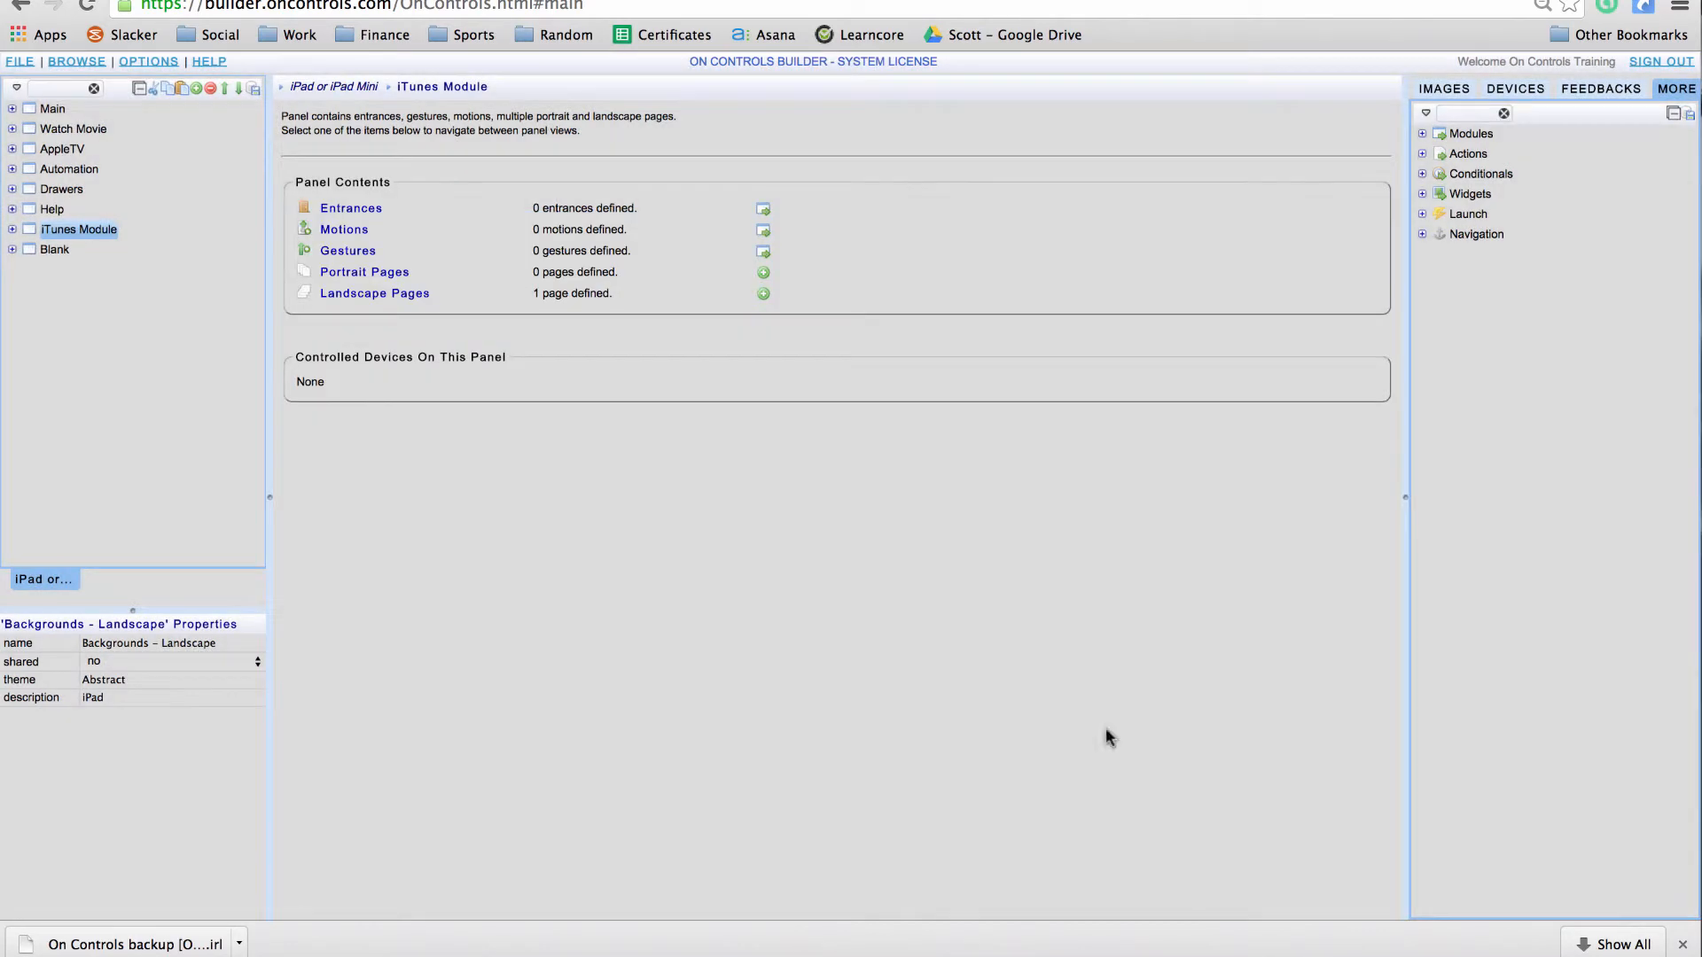
# Step: In the Handsets Manager, rename the iPad or iPad Mini handset to its owner's first name followed by "iPad"
pyautogui.click(157, 62)
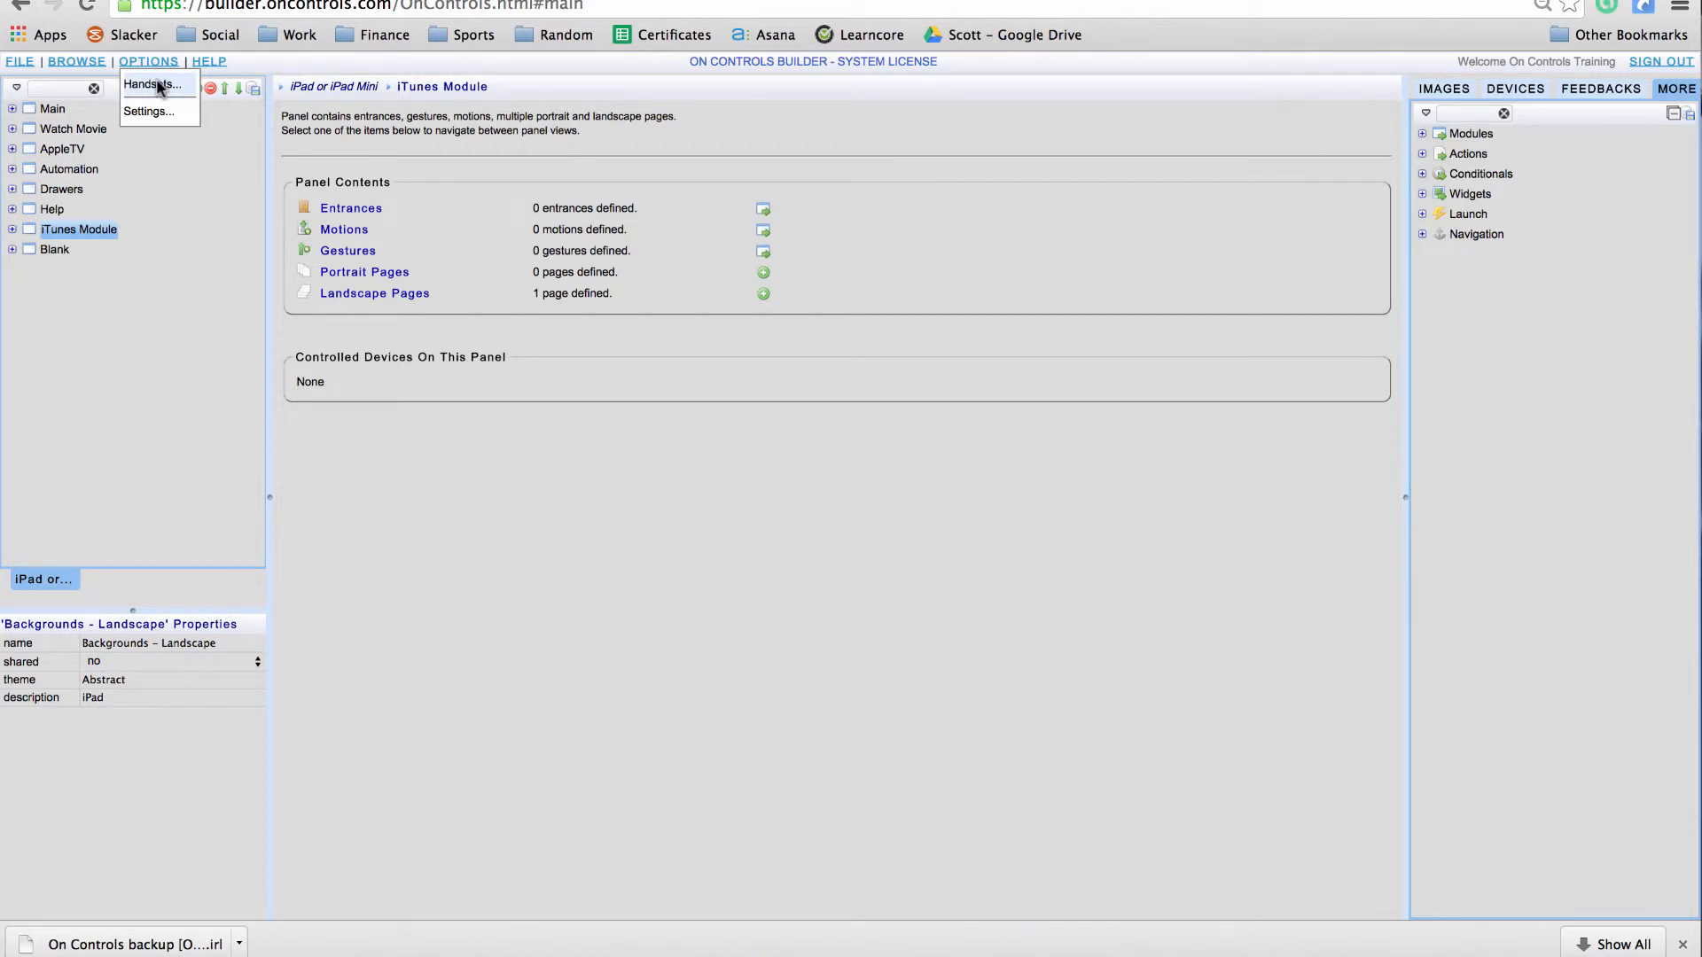
pyautogui.click(158, 85)
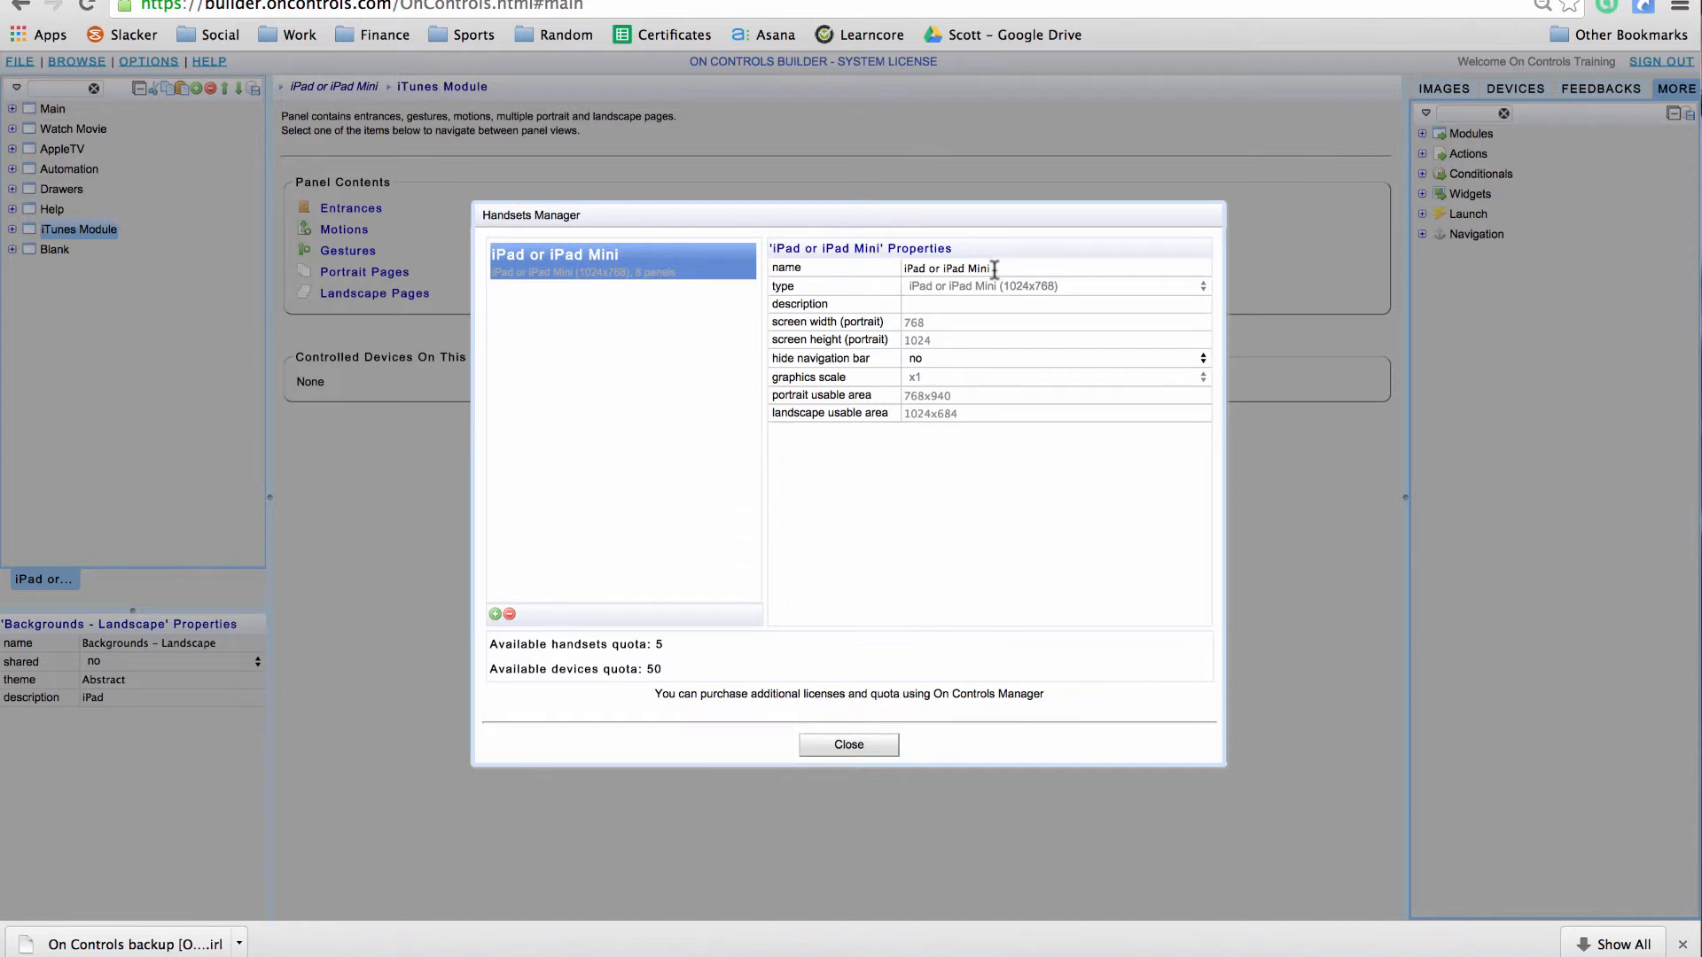
pyautogui.tripleClick(995, 269)
pyautogui.write('Scotts iPad')
pyautogui.press('Return')
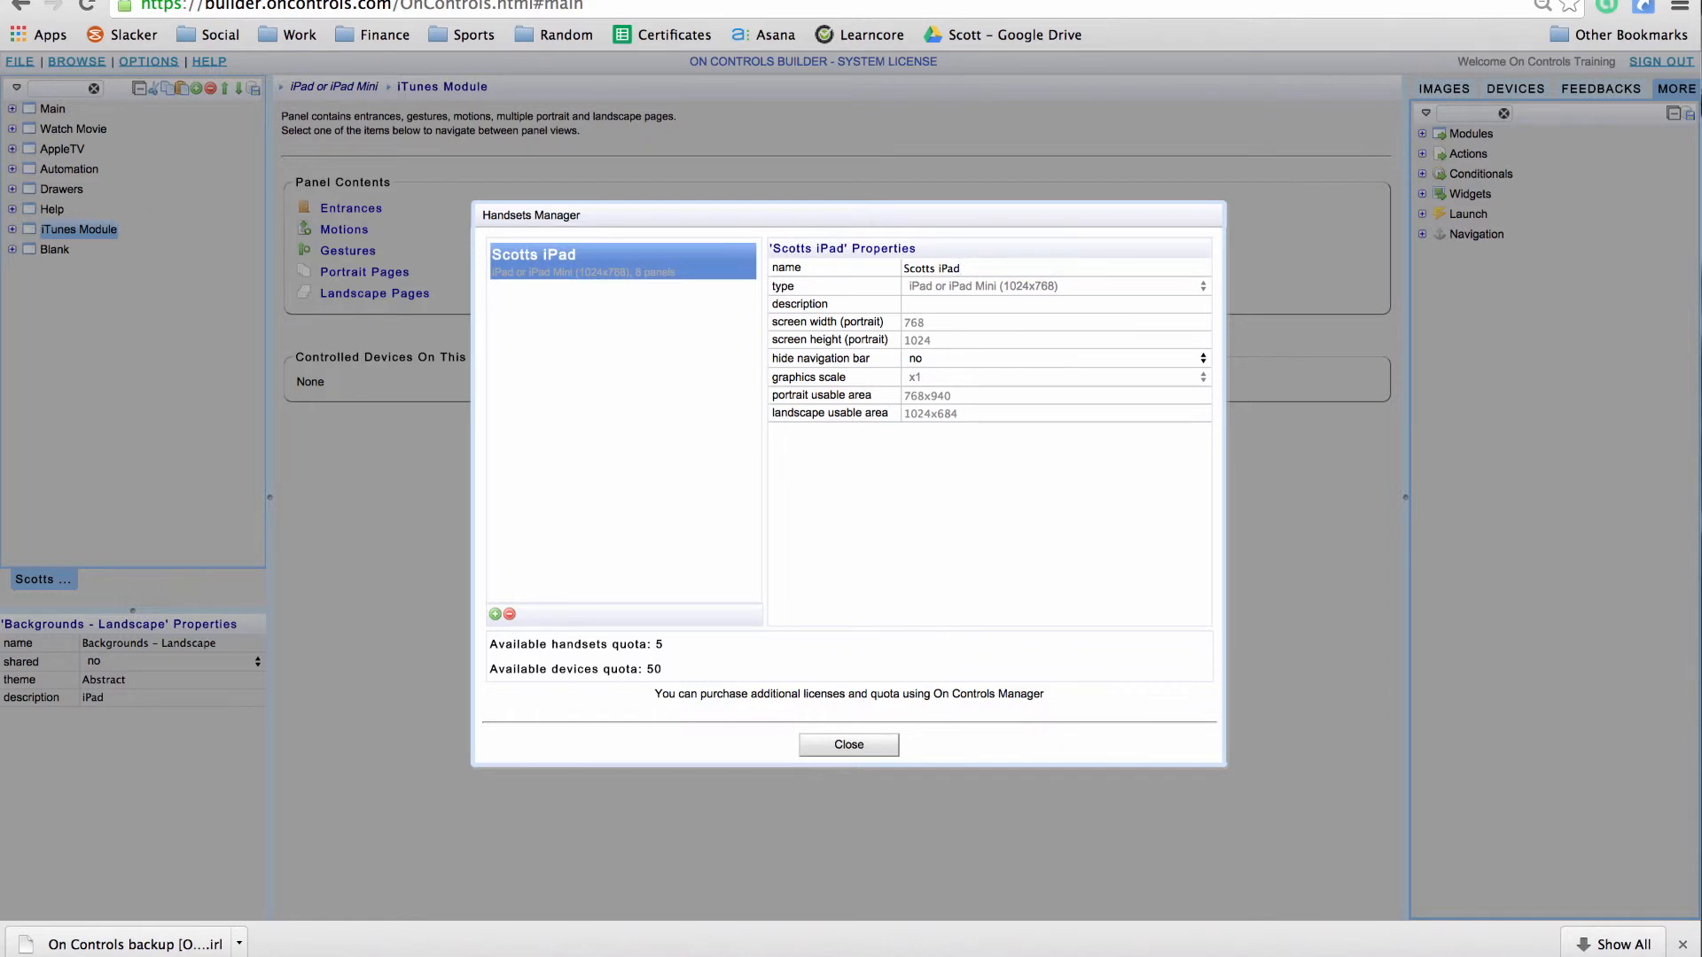
# Step: Set the handset's hide navigation bar property to yes, accept the warnings, and close the Handsets Manager
pyautogui.click(923, 359)
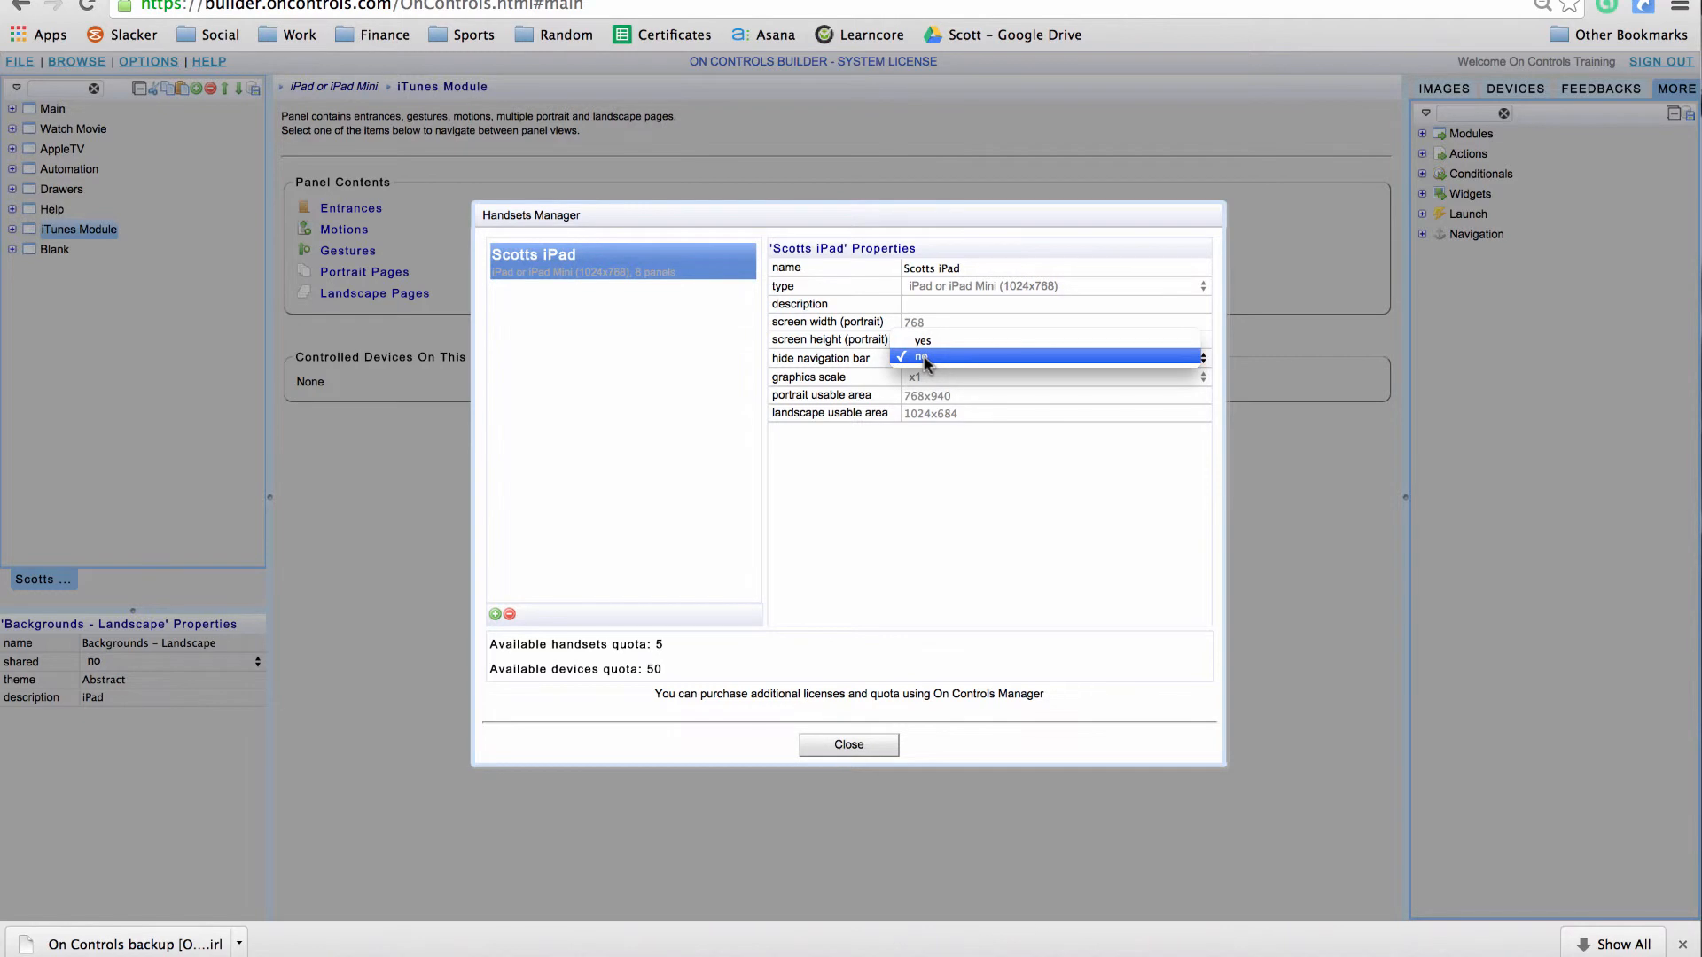
pyautogui.click(922, 341)
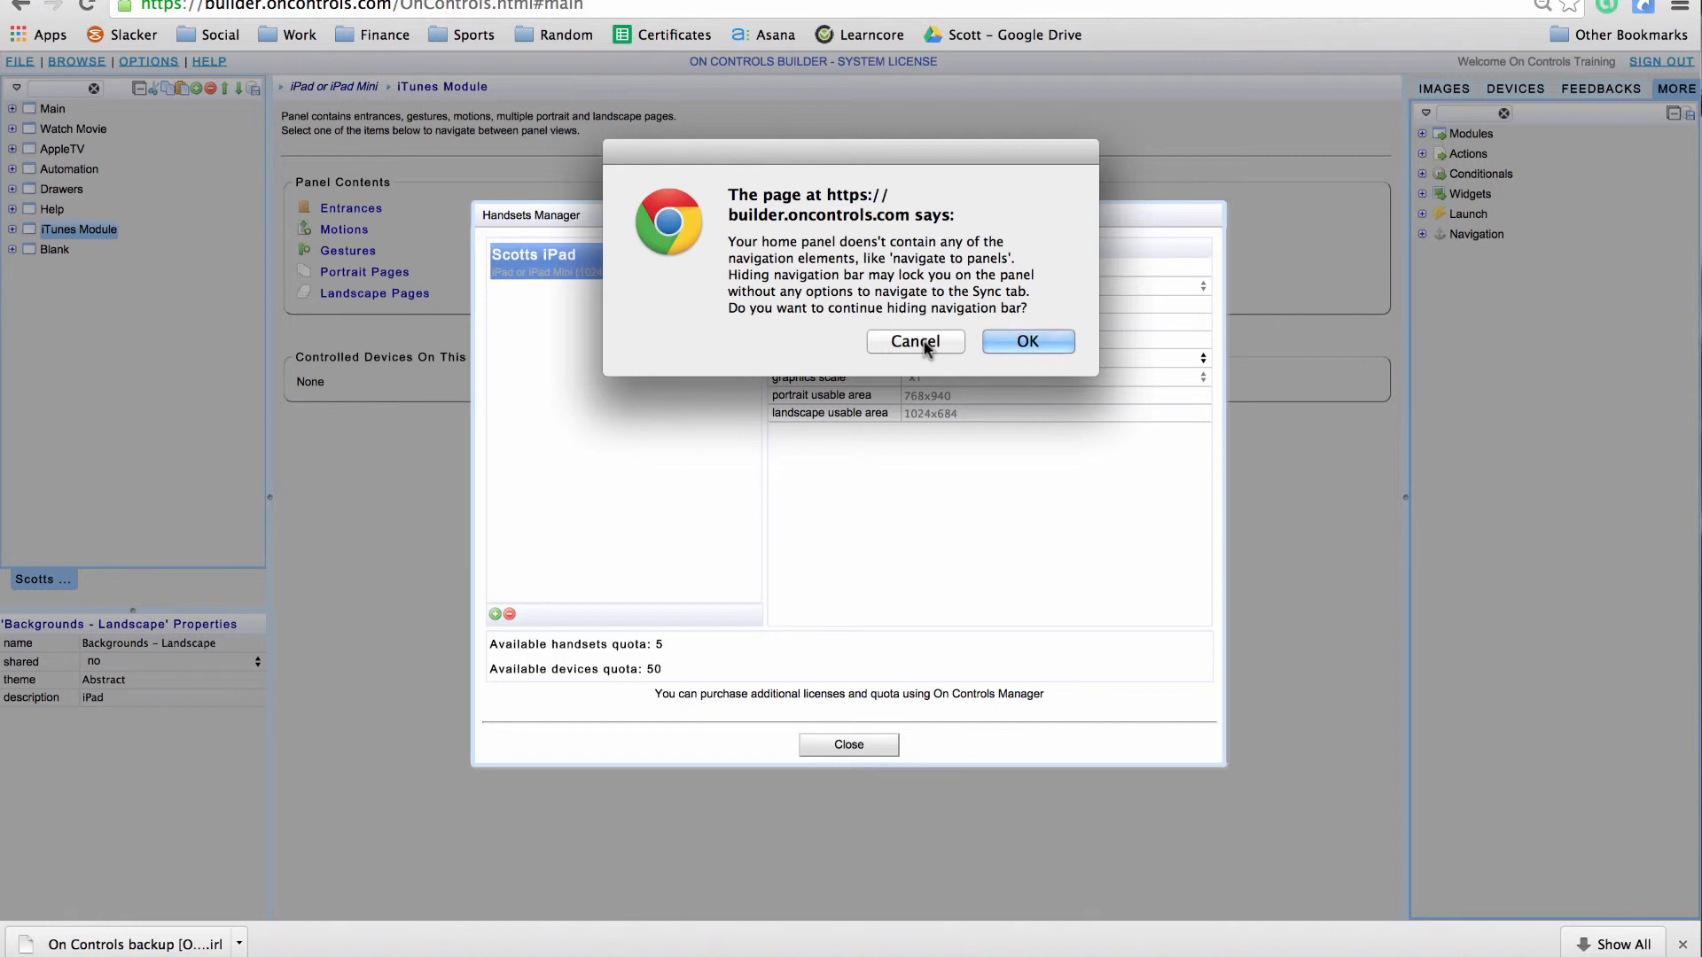
pyautogui.click(1010, 340)
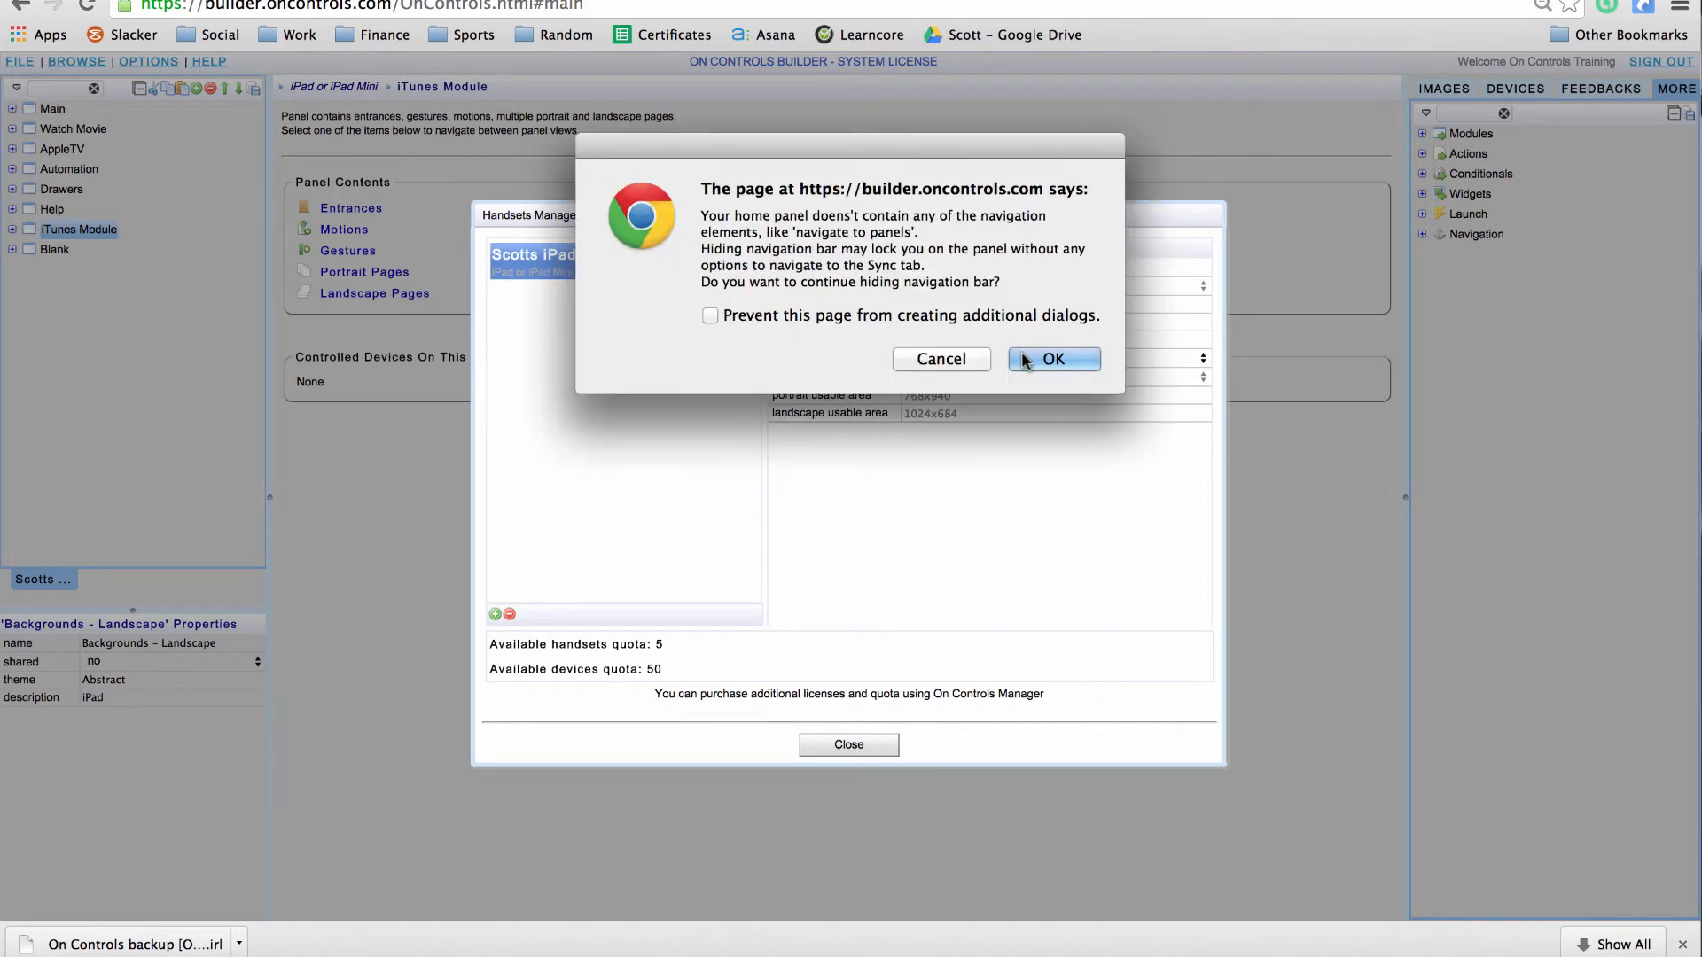
pyautogui.click(1022, 354)
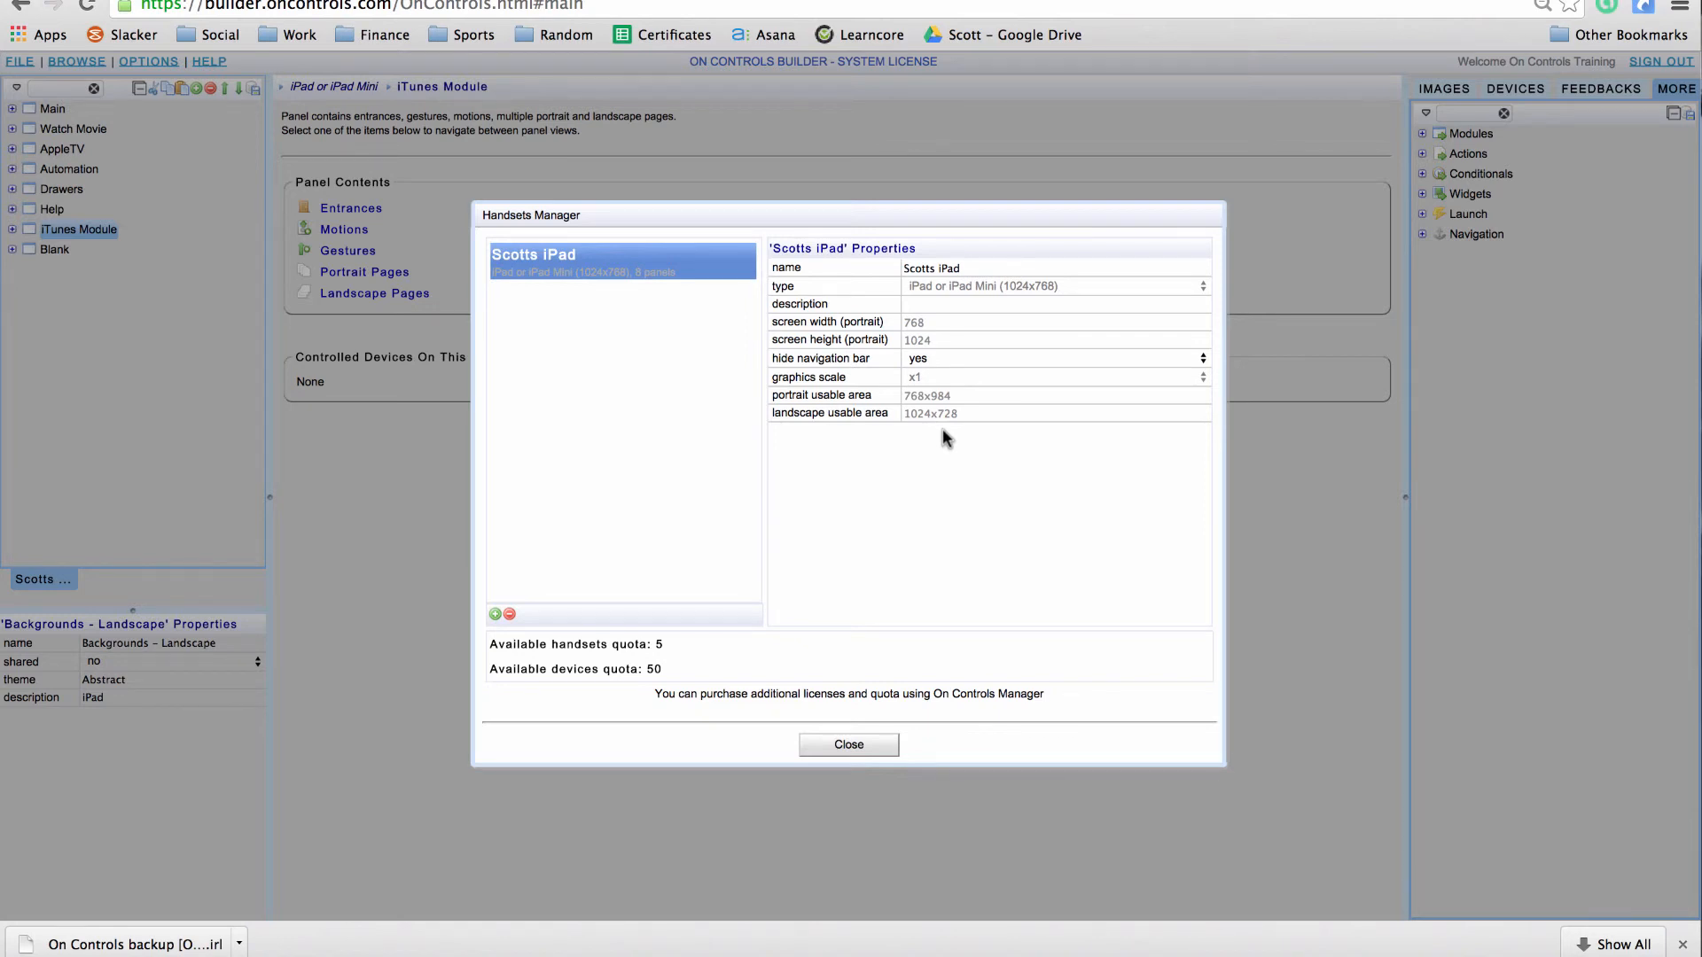
pyautogui.click(847, 744)
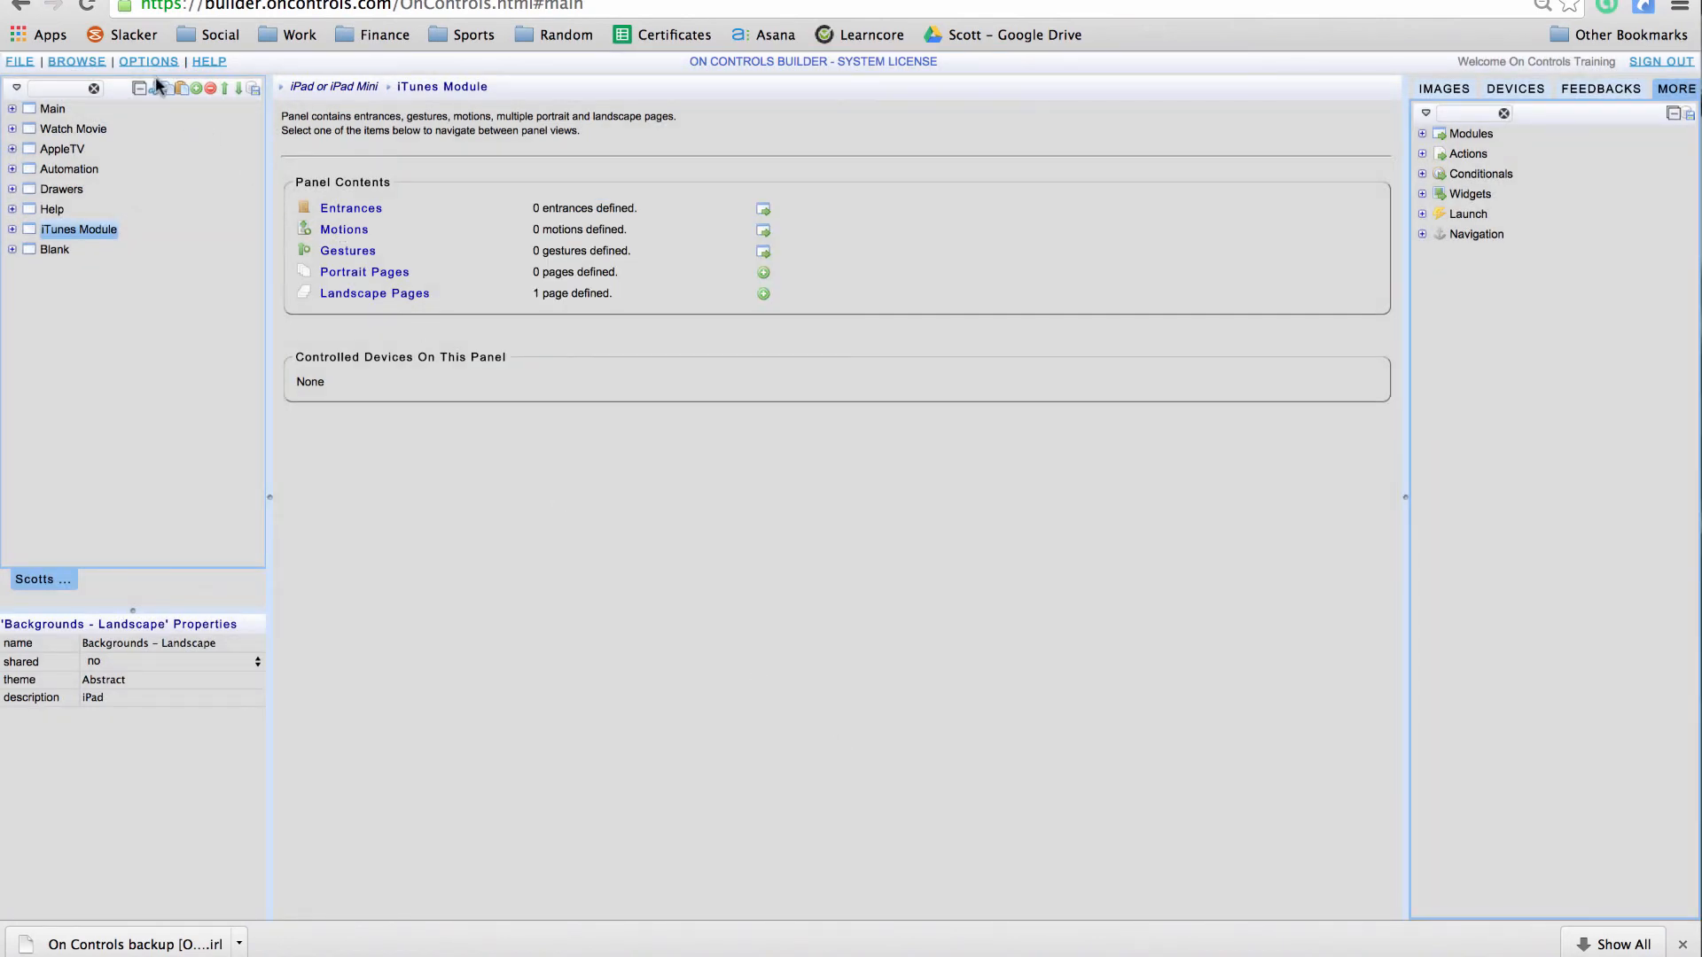
# Step: Open the builder settings and set the default delay value to .5 seconds
pyautogui.click(156, 87)
pyautogui.click(152, 105)
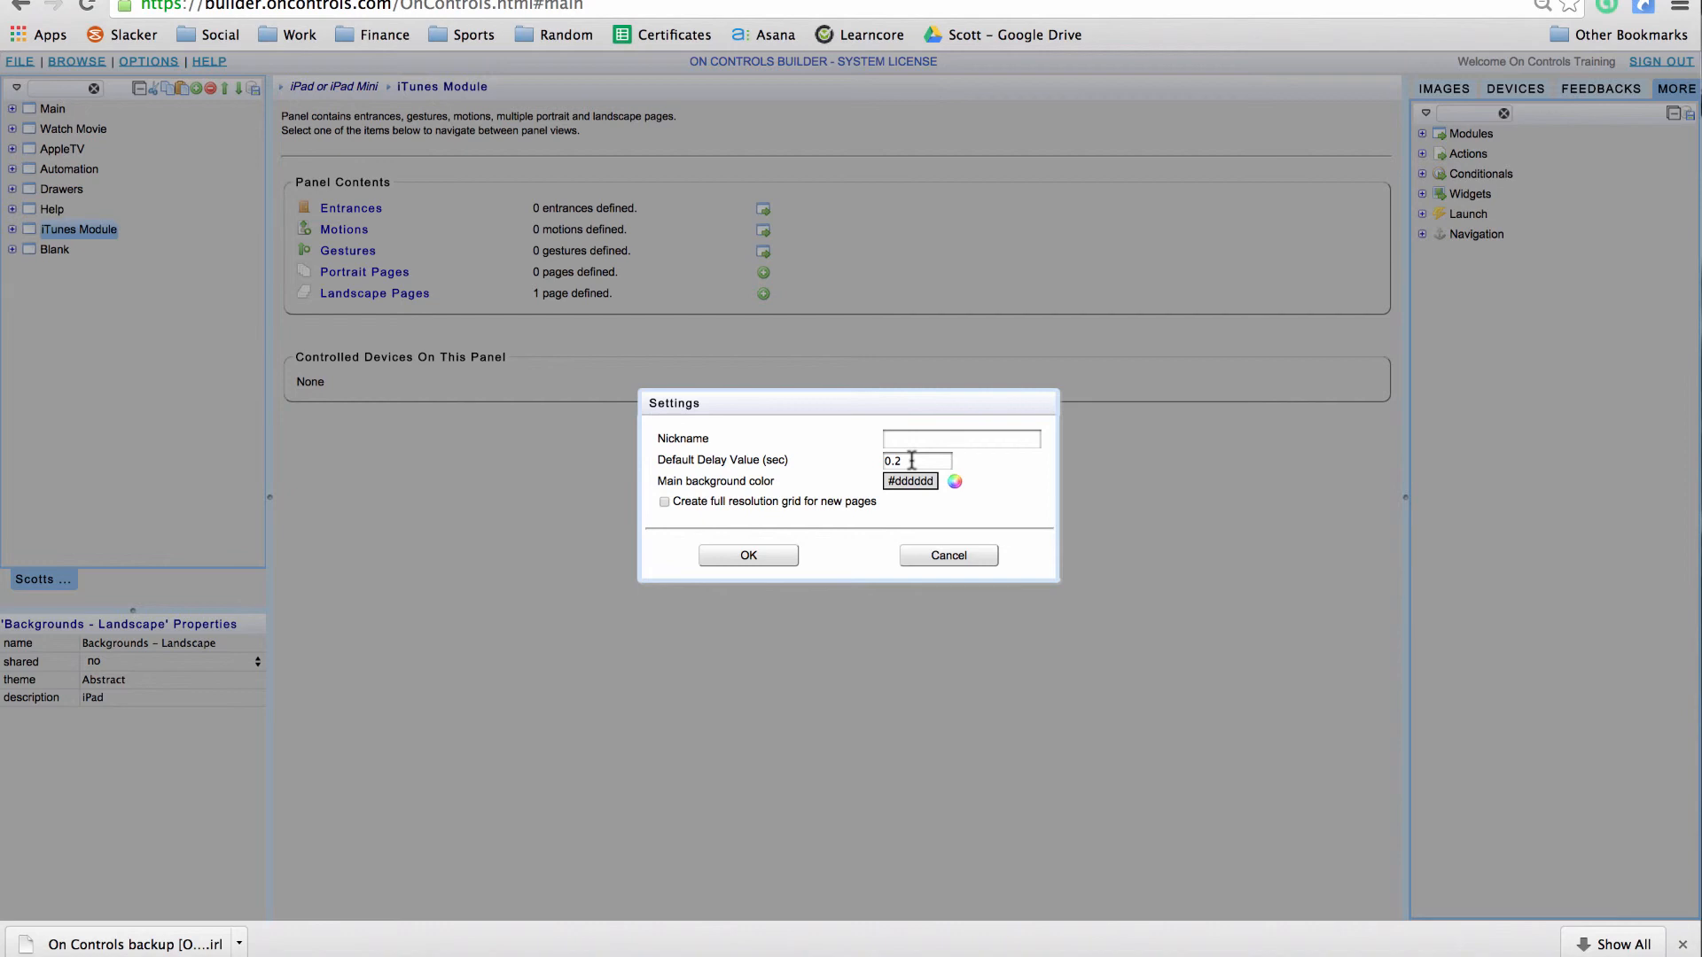
pyautogui.moveTo(911, 461); pyautogui.dragTo(830, 444)
pyautogui.press('BackSpace')
pyautogui.write('.5')
# Step: Change the main background color to the light gray #ededed and apply the settings
pyautogui.click(951, 487)
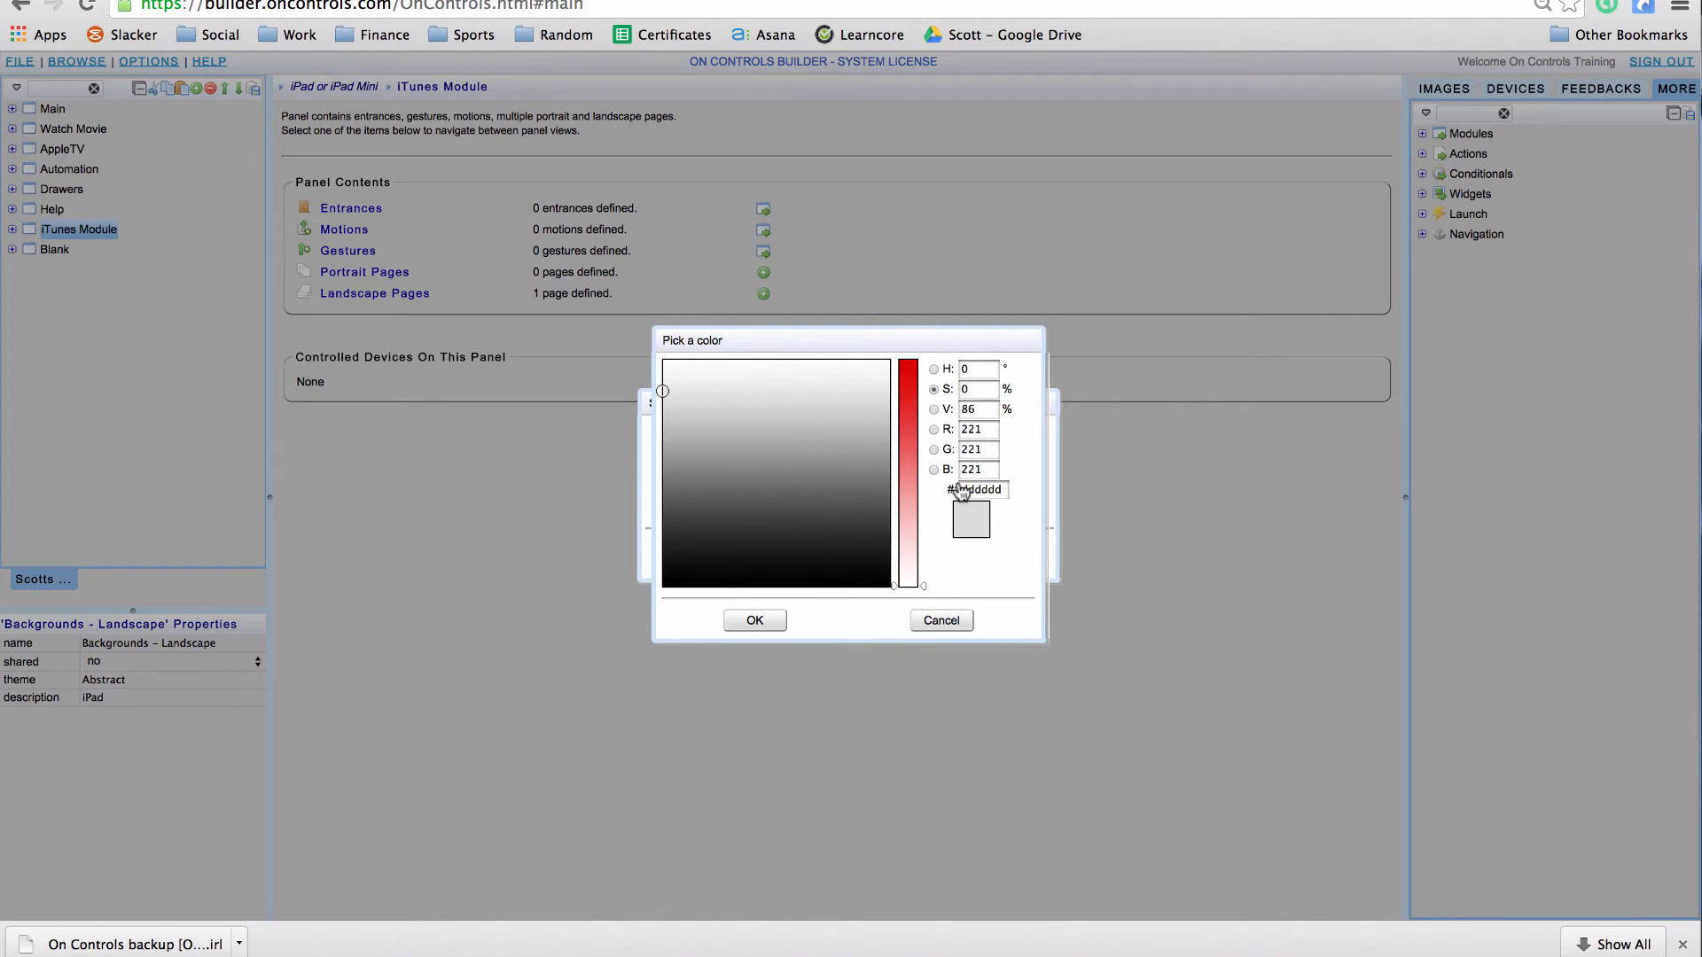
pyautogui.click(666, 391)
pyautogui.moveTo(666, 391); pyautogui.dragTo(689, 377)
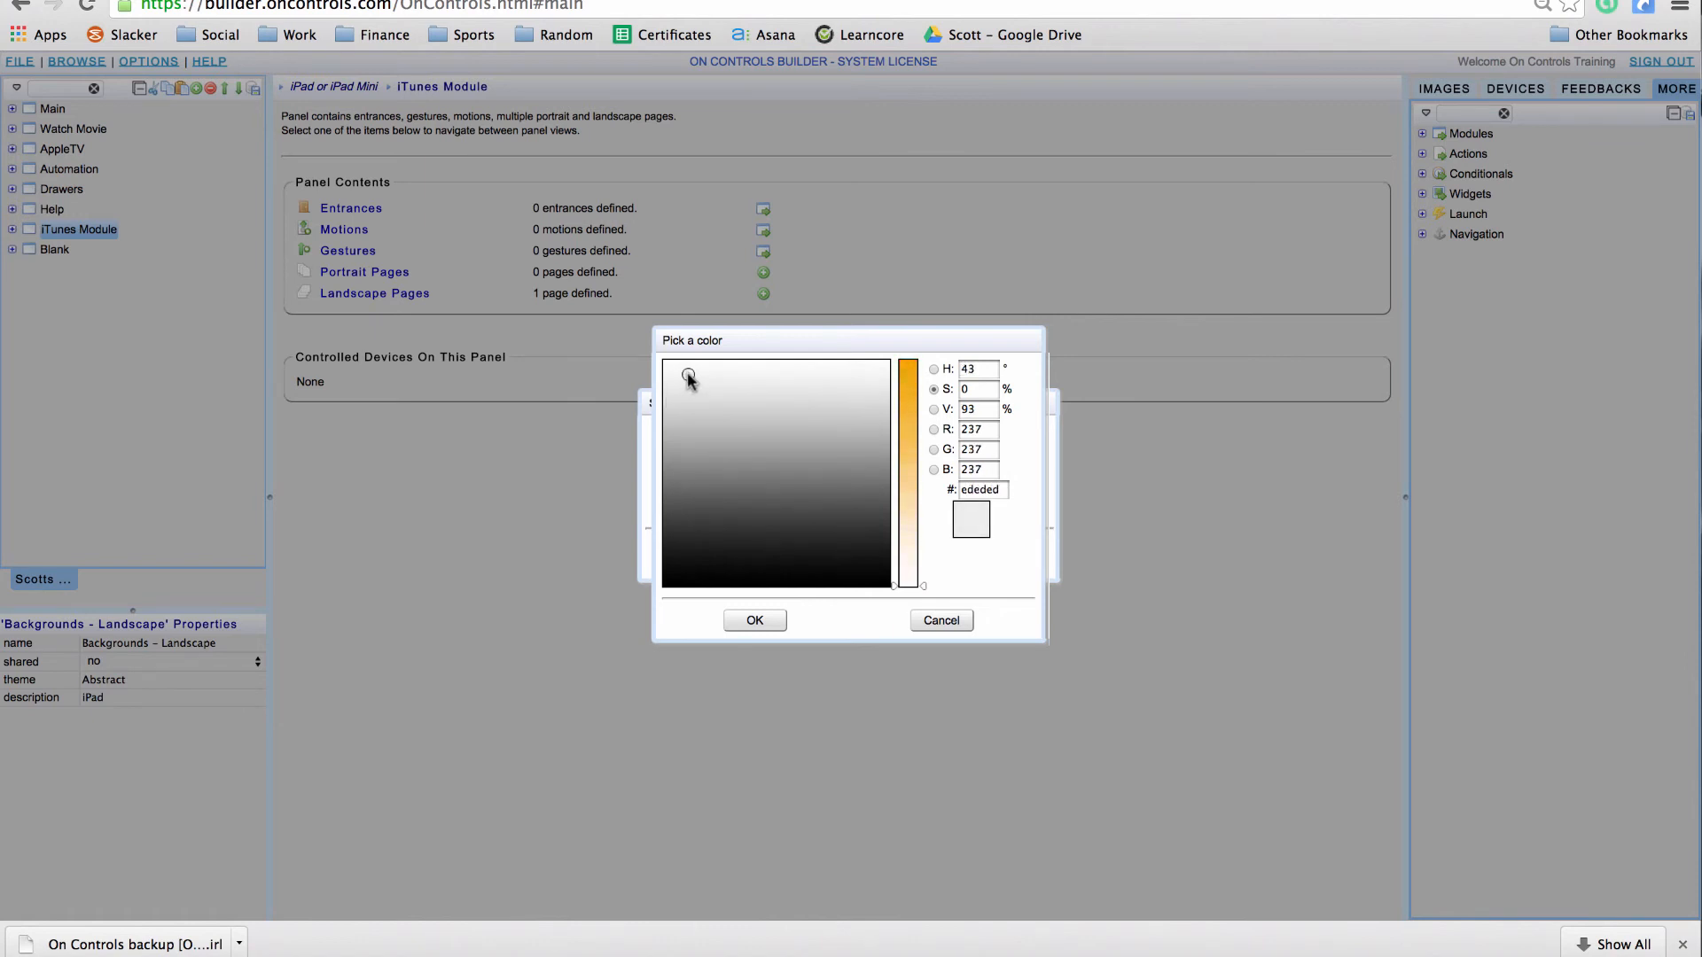
pyautogui.click(755, 621)
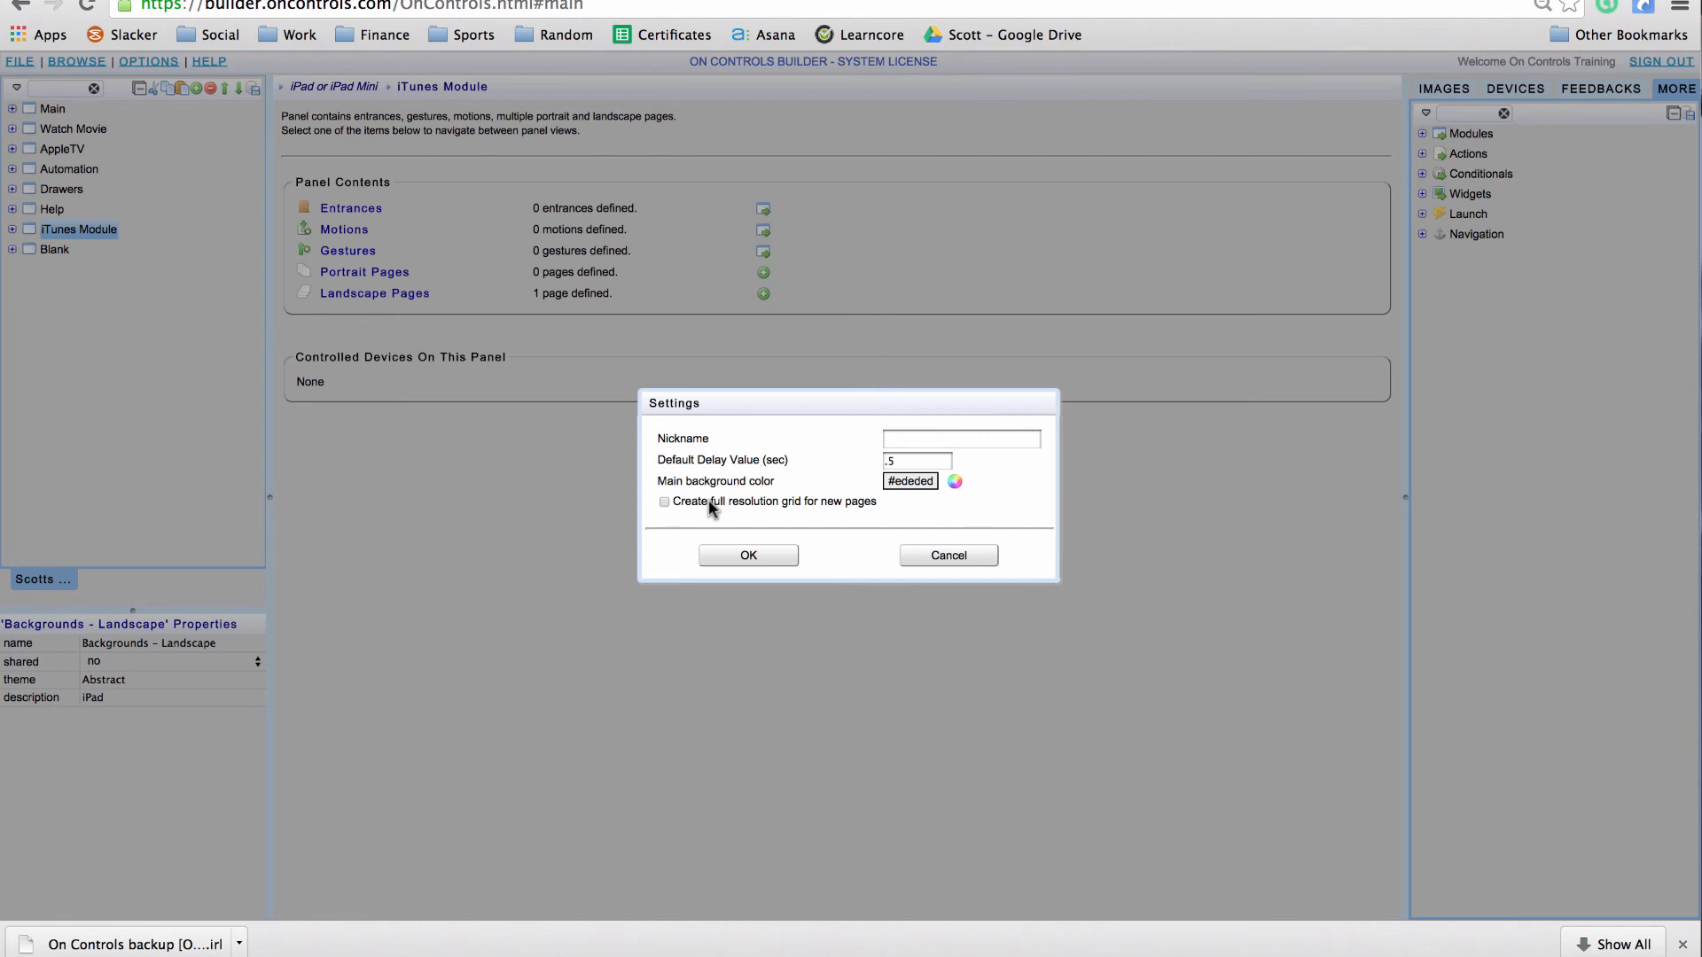
pyautogui.click(734, 558)
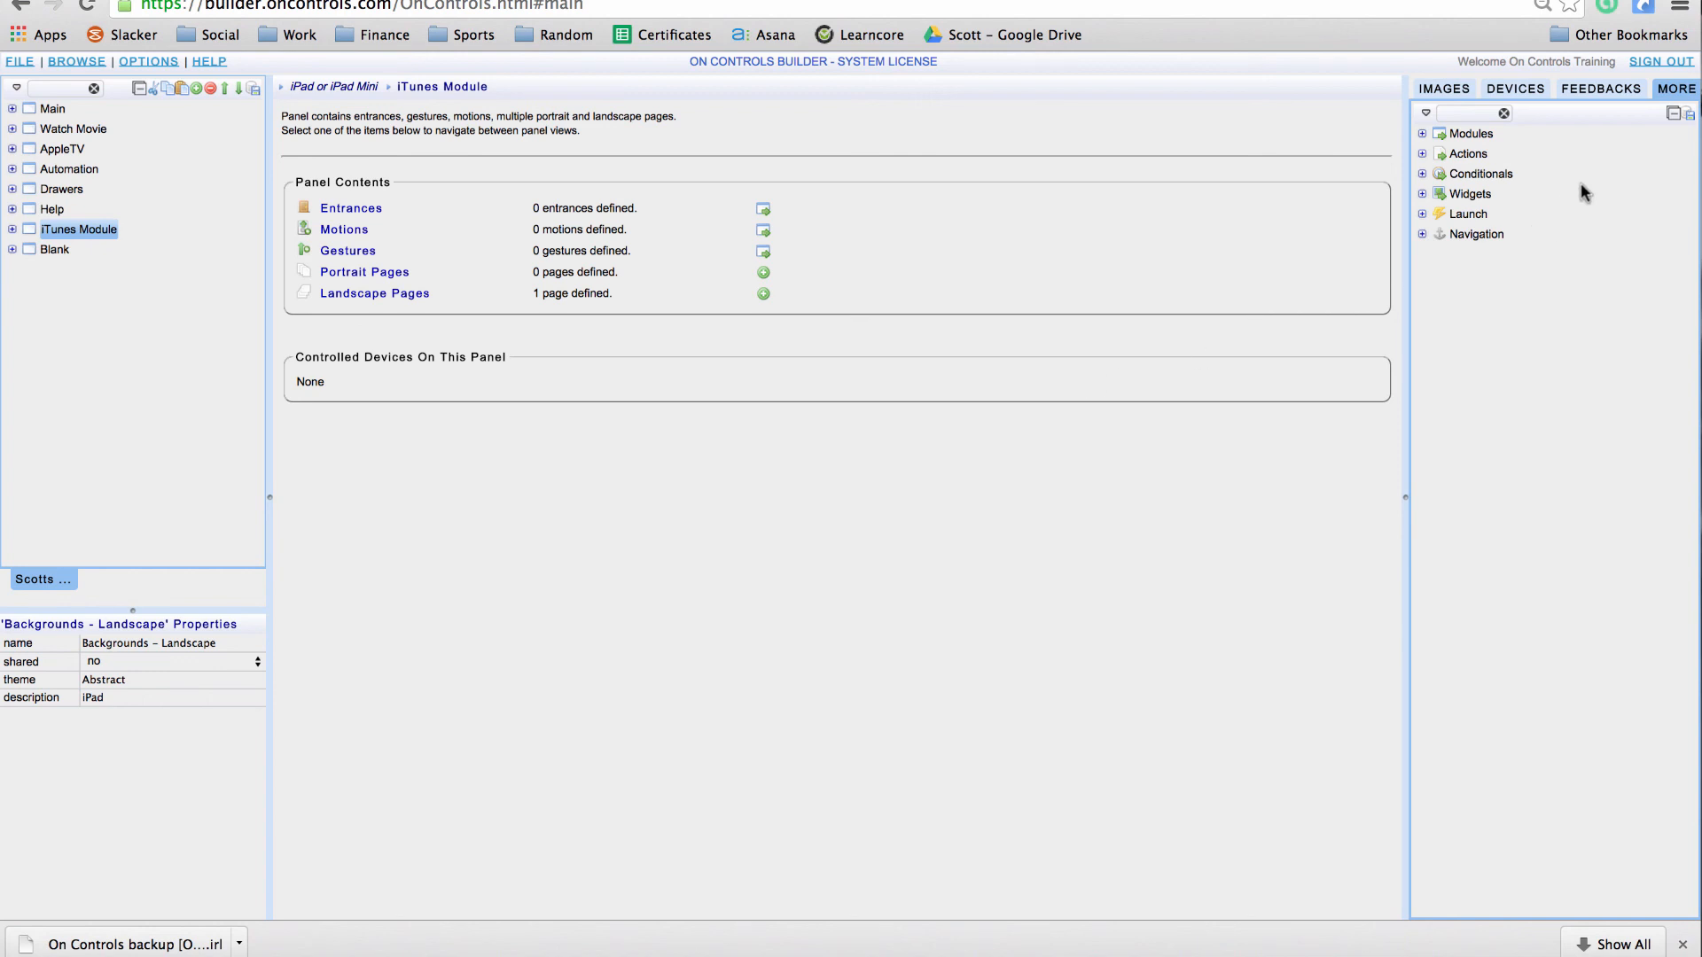
pyautogui.click(1237, 918)
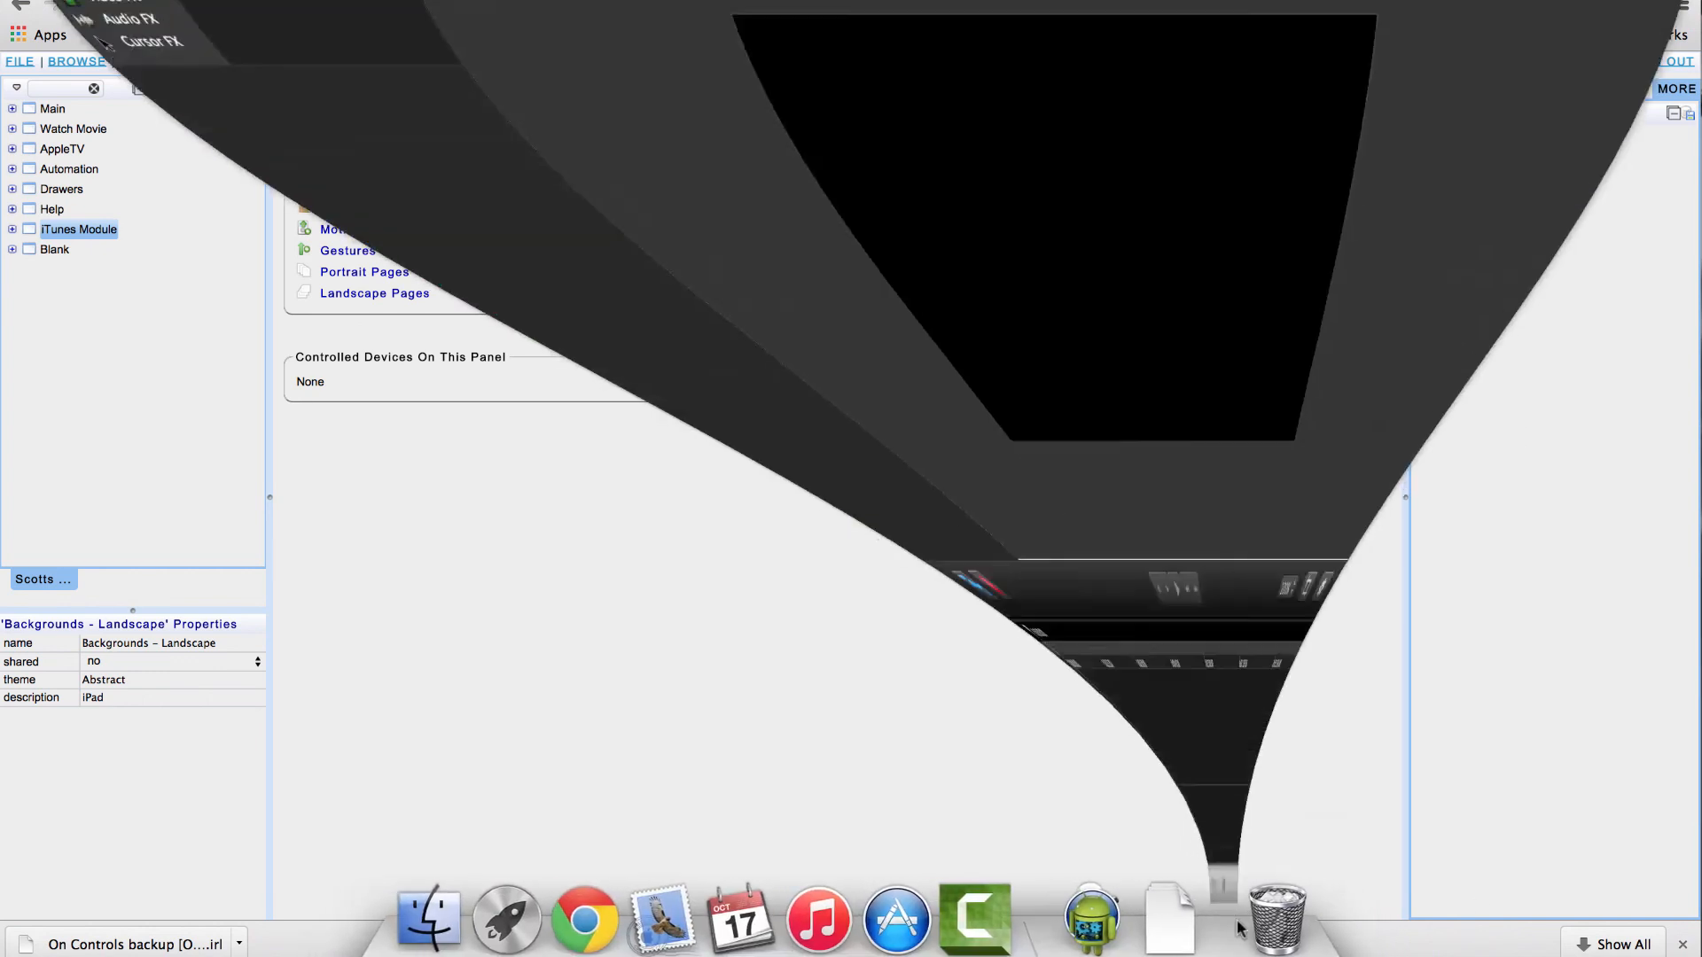
pyautogui.click(140, 654)
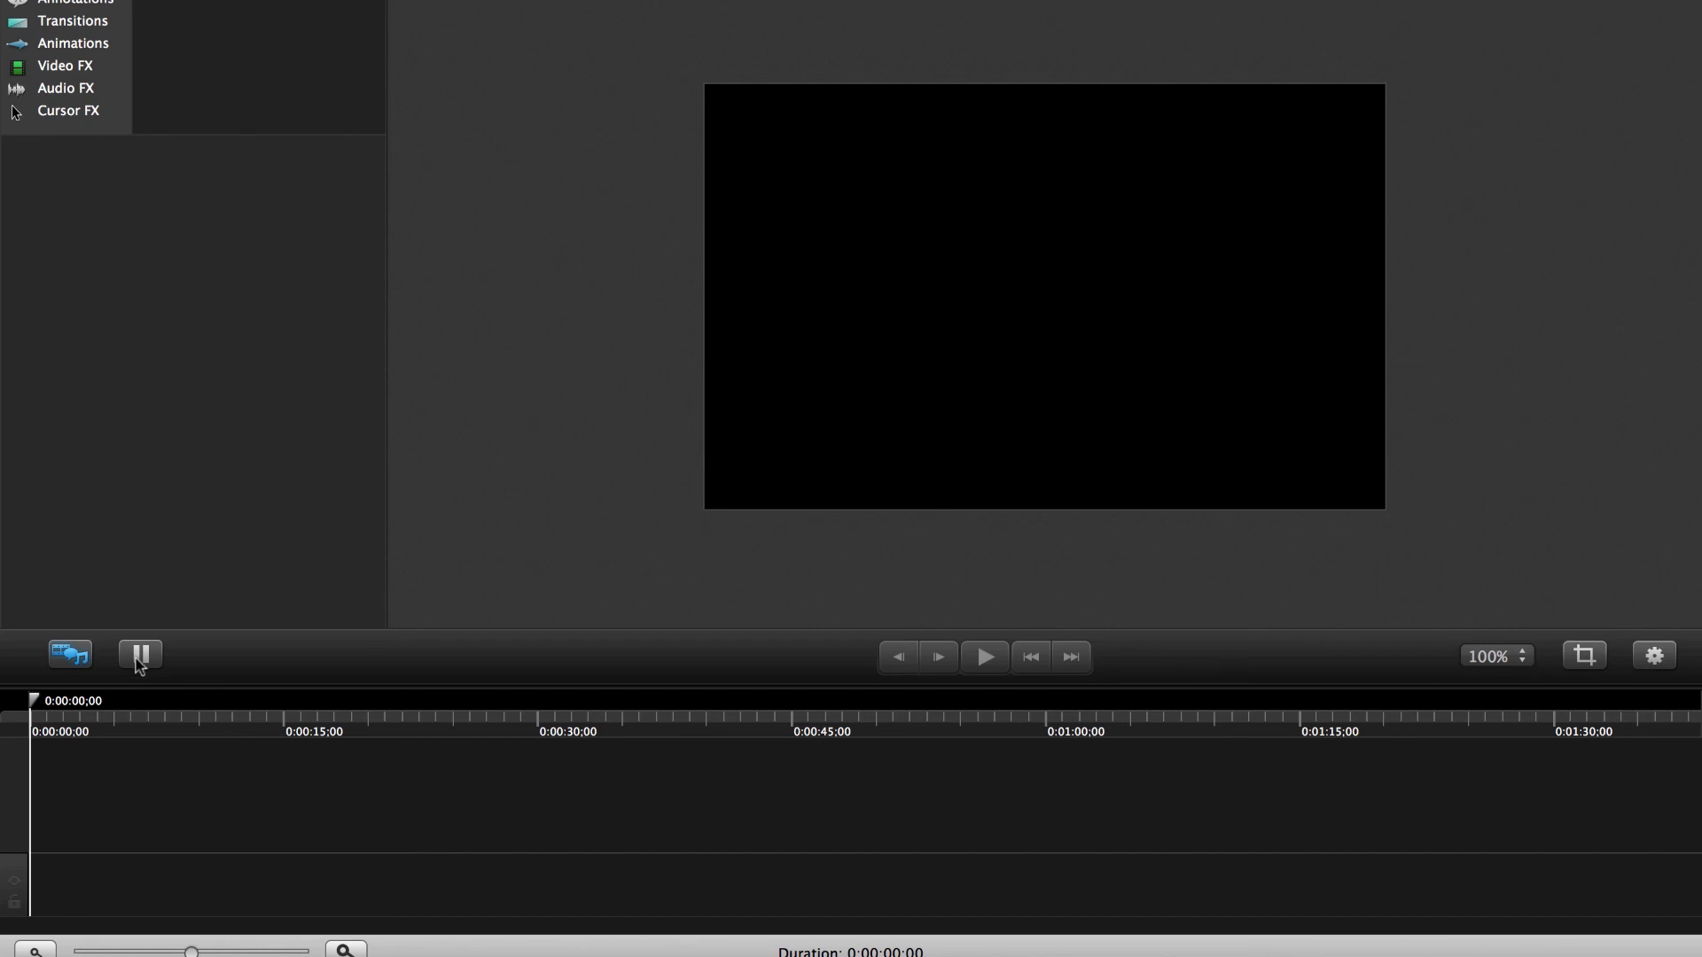